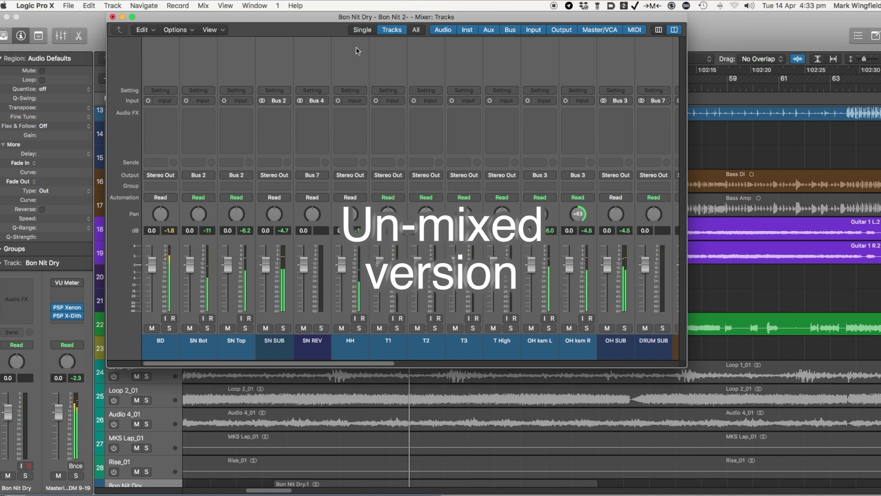
Move the mixer window towards the screen's edge and widen it to span the screen so more channel strips fit.
left_click_drag(305, 15, 216, 16)
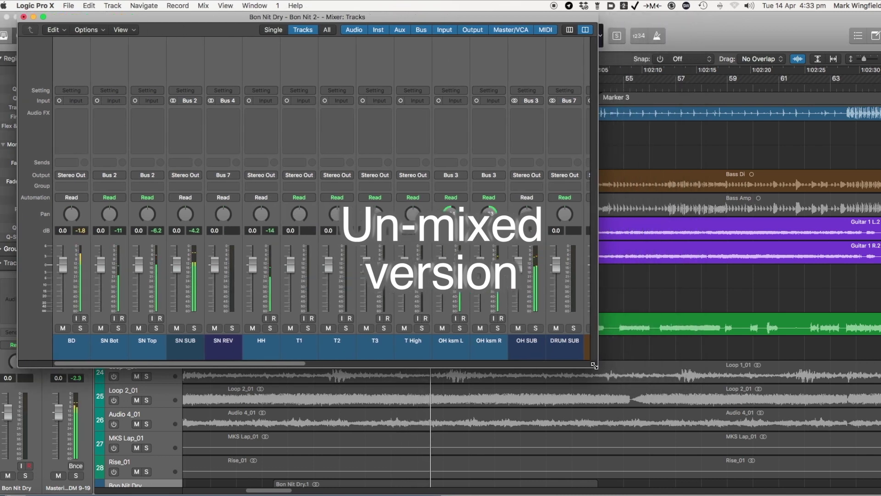
left_click_drag(595, 365, 880, 359)
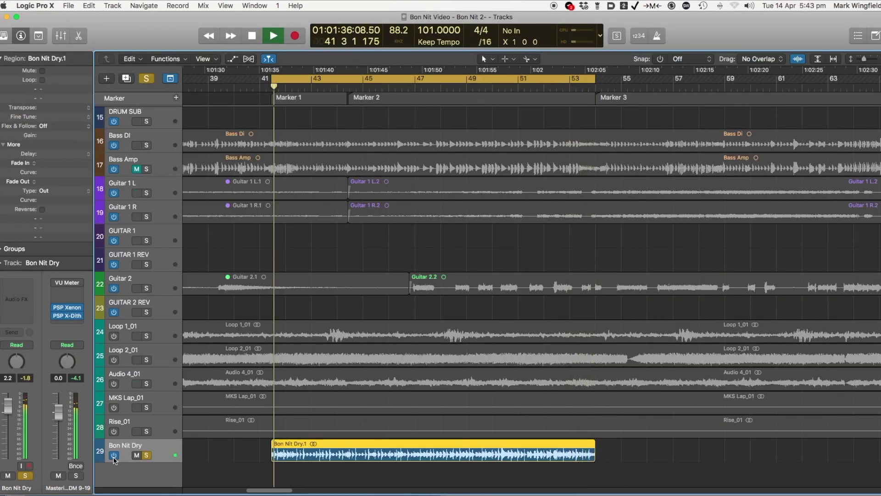
Unsolo the Bon Nit Dry track to hear the mixed version, and toggle that track's power once playback is stopped.
left_click(146, 455)
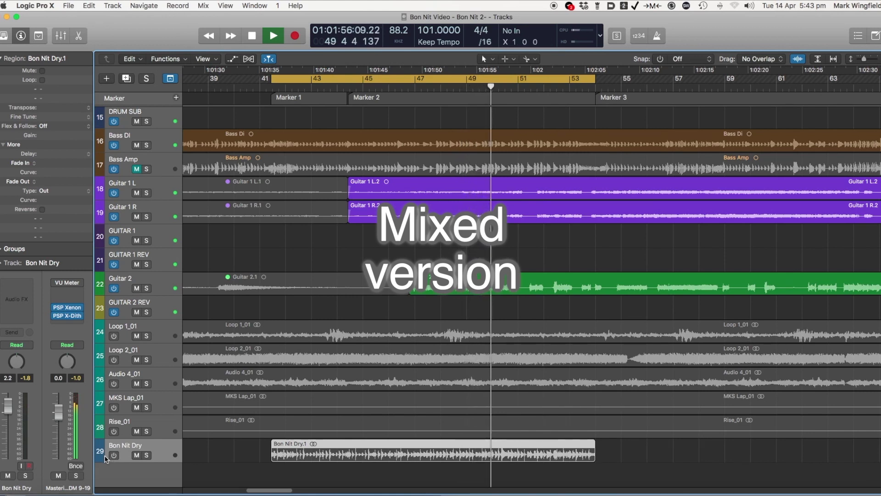
key("space")
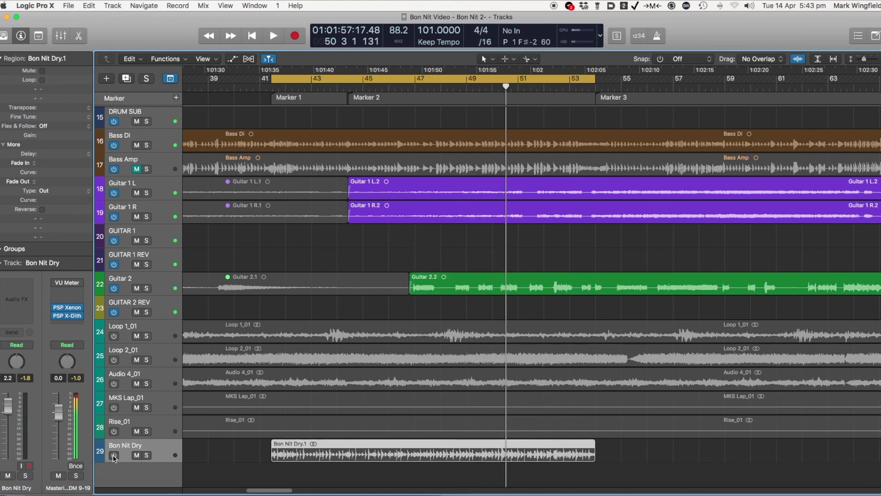
left_click(114, 458)
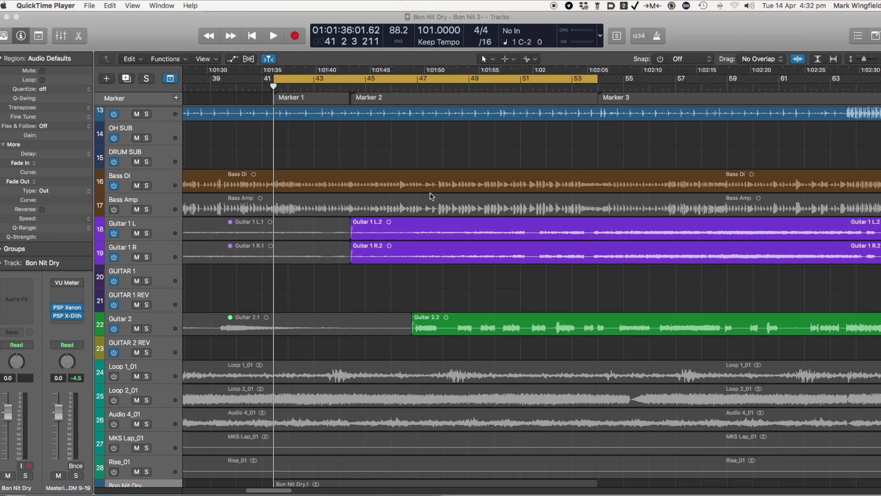
Open the mixer of the Bon Nit Dry project and look through all channel strips from BD to Master.
left_click(292, 26)
key("x")
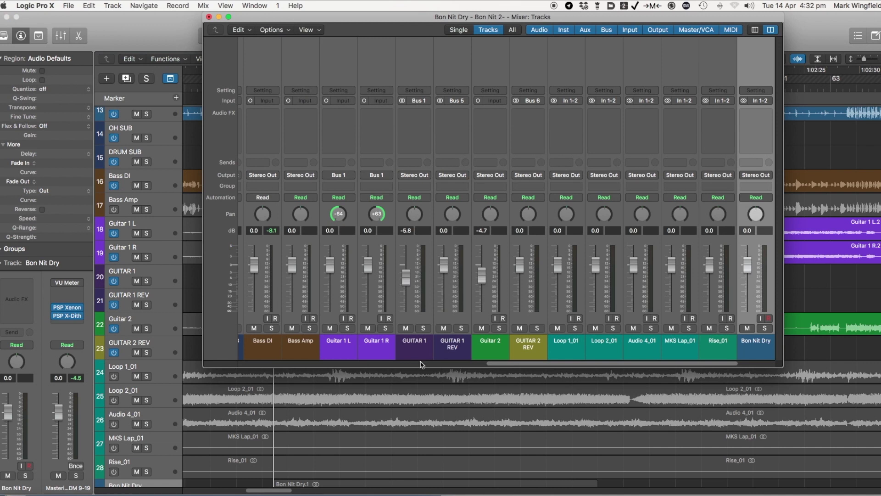
scroll(398, 302, "left", 10)
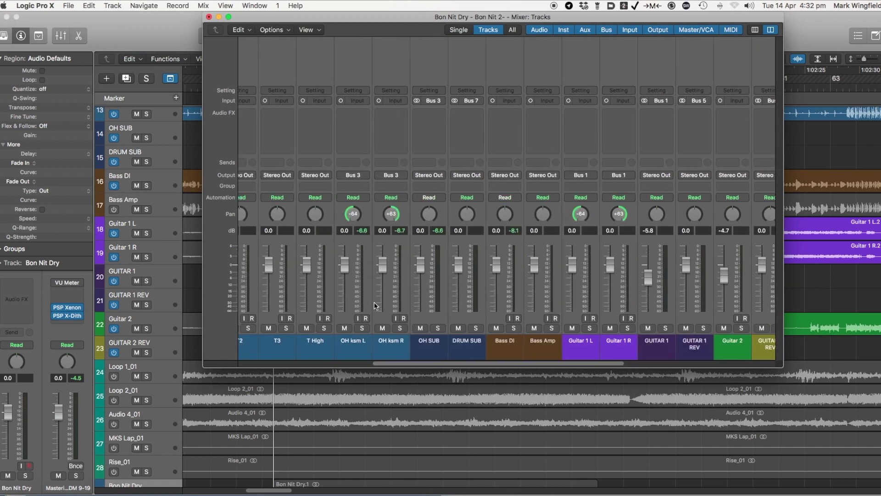
scroll(373, 302, "left", 8)
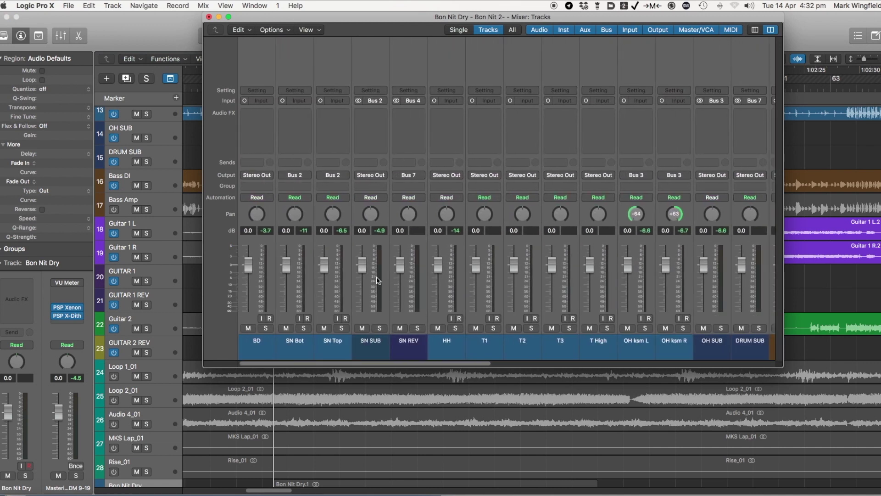
scroll(489, 262, "right", 15)
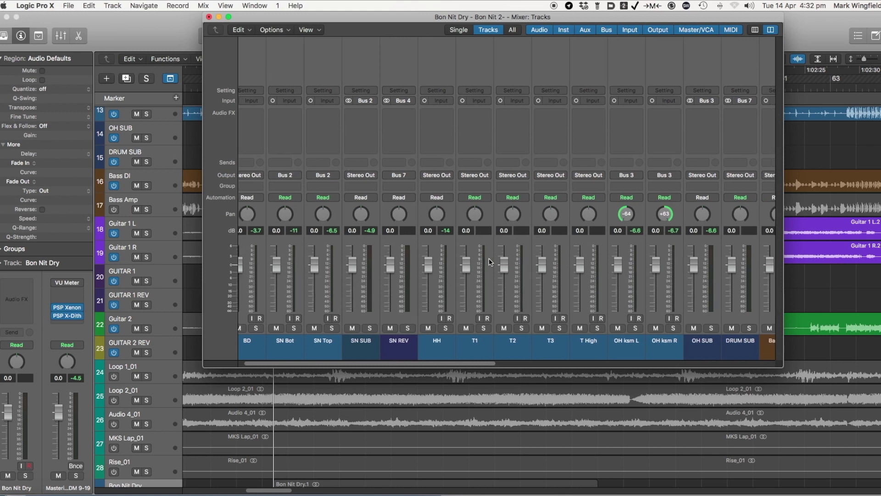
scroll(490, 262, "left", 5)
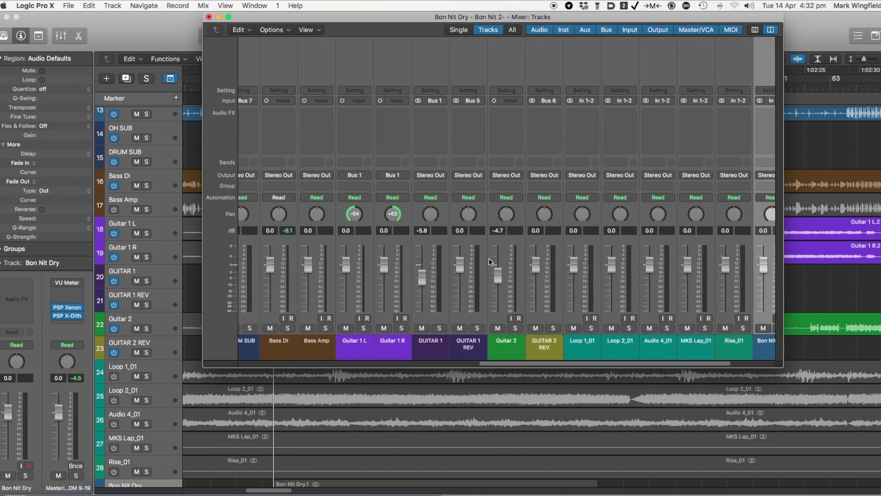
scroll(615, 274, "left", 6)
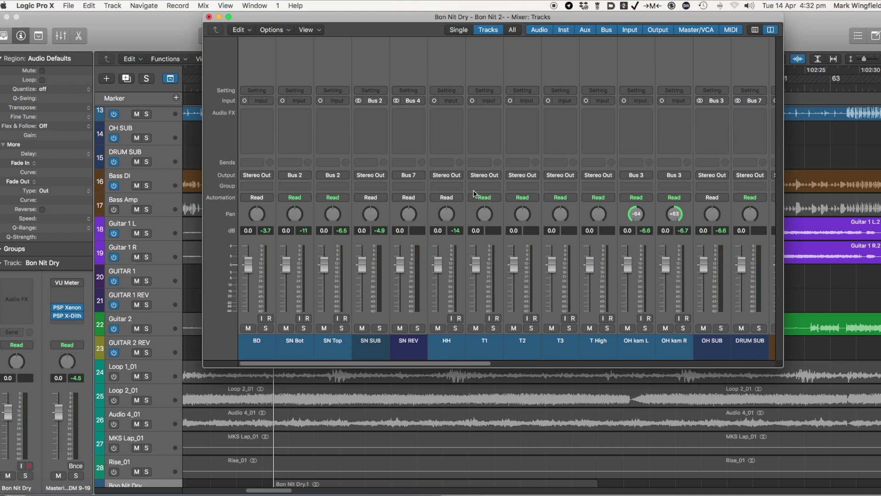
scroll(472, 192, "right", 8)
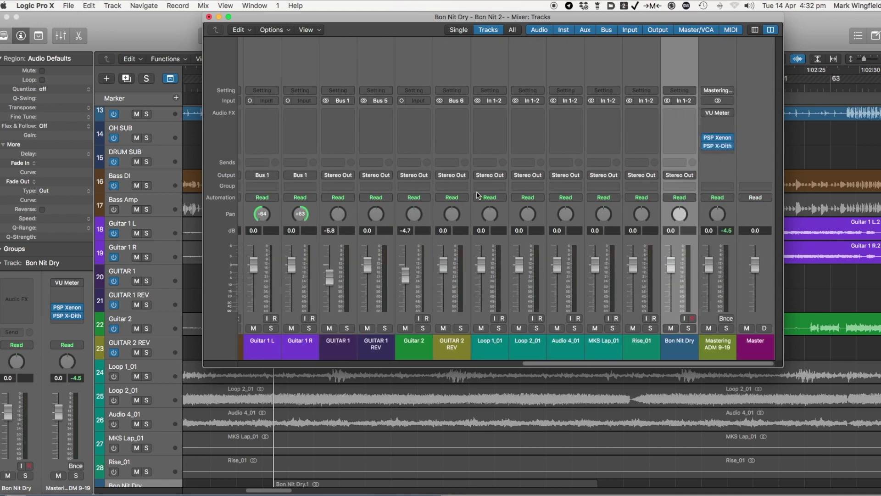
scroll(478, 195, "left", 8)
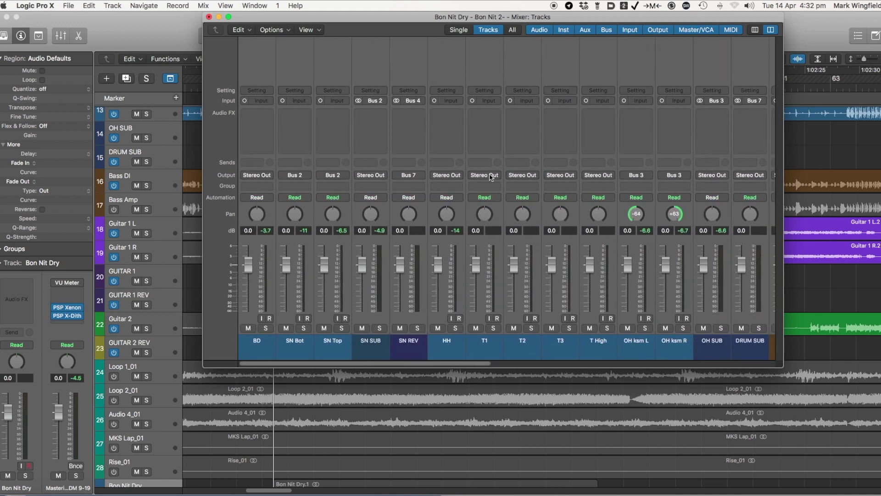
Play the un-mixed song, and reposition and widen the mixer window so more of the channel strips fit.
left_click_drag(374, 22, 278, 22)
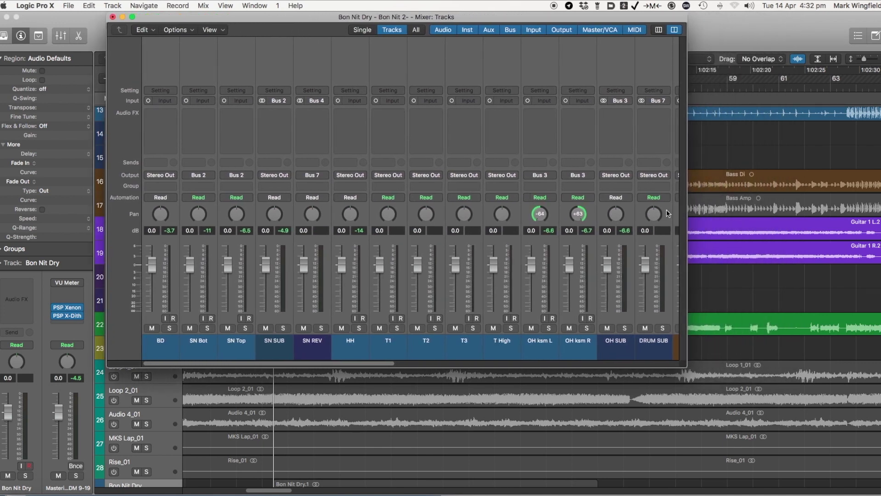
key("space")
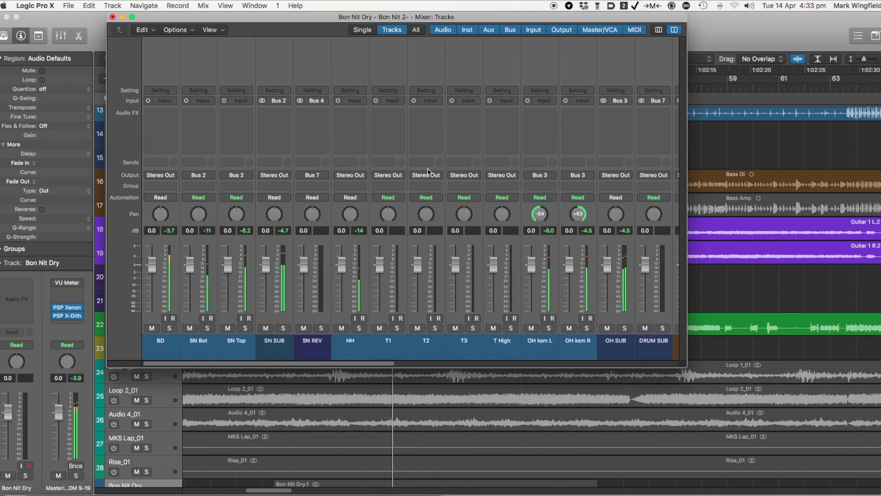
left_click_drag(303, 17, 213, 11)
left_click_drag(598, 367, 875, 365)
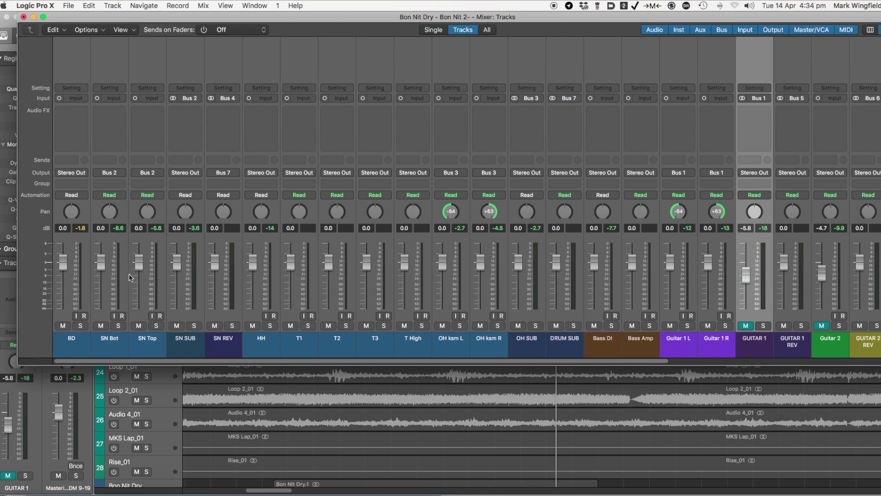
Audition the BD channel alone in solo, and unsolo it.
left_click(81, 325)
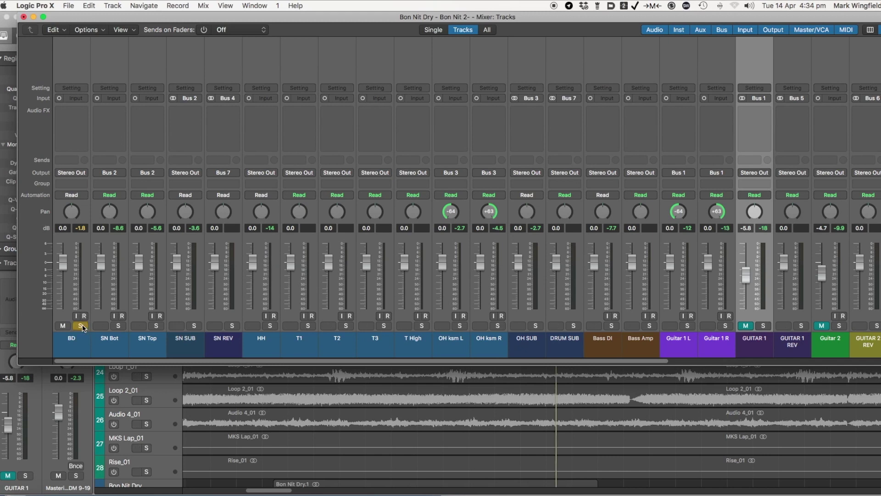
key("space")
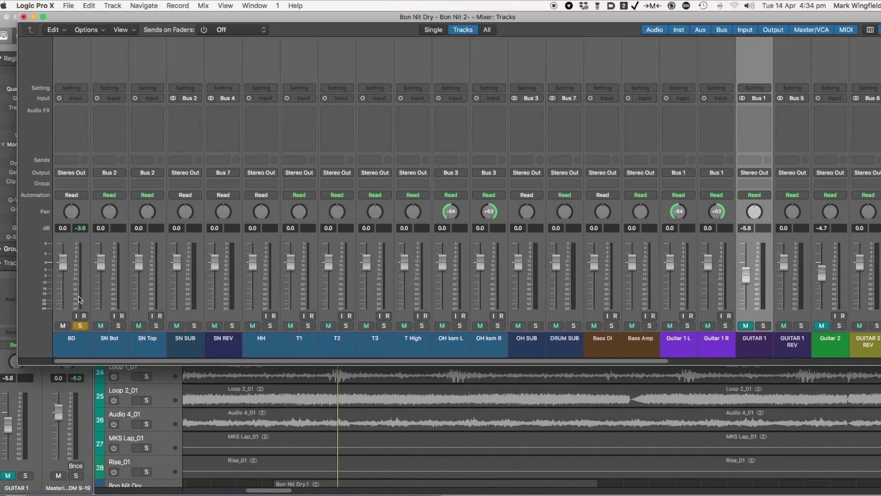
left_click(80, 325)
Audition the SN SUB channel in solo, muting and unmuting it during playback, and unsolo it.
left_click(195, 327)
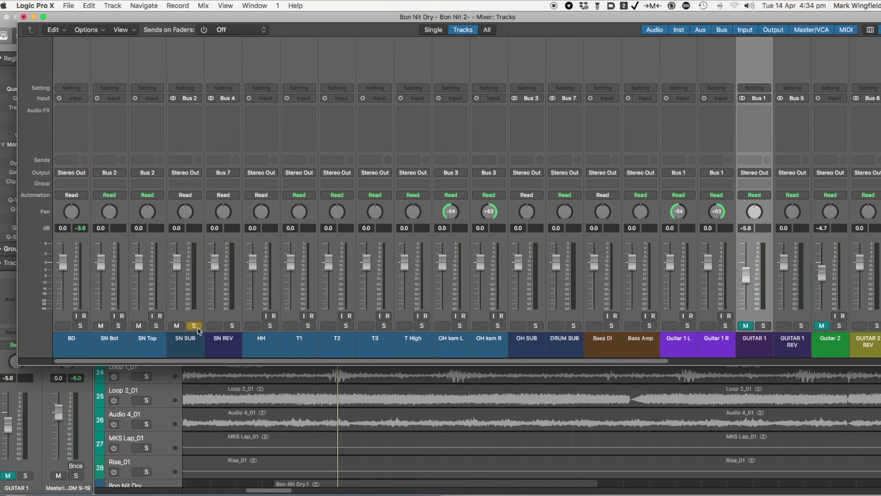
key("space")
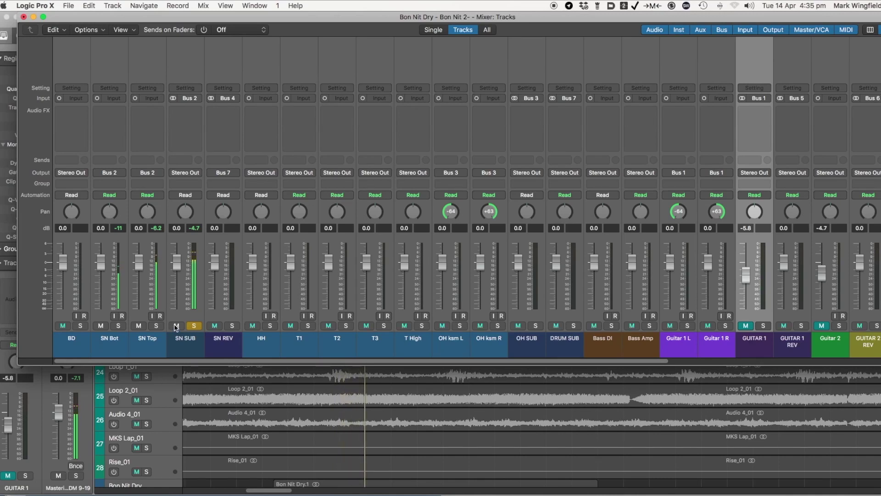
left_click(176, 326)
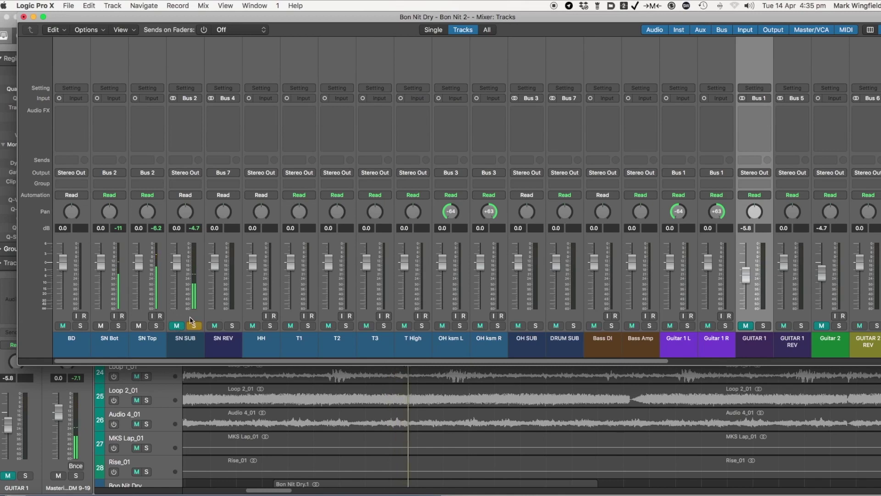
left_click(177, 326)
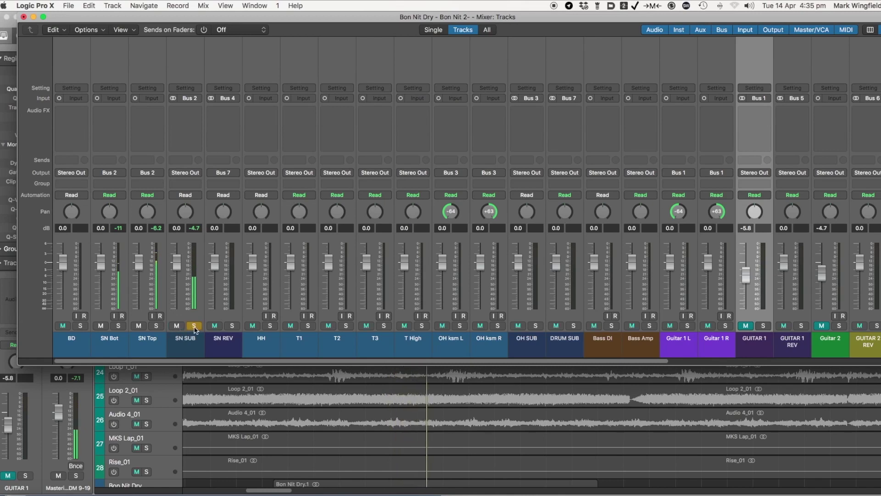
left_click(194, 326)
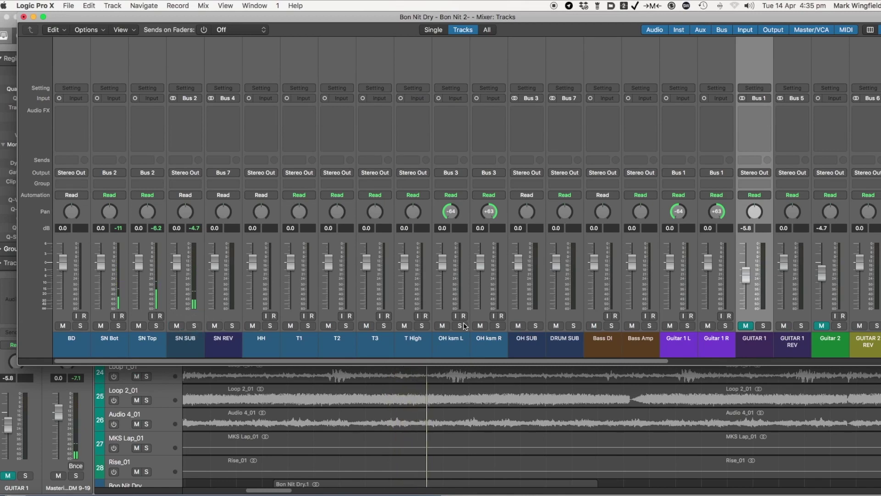
Audition the OH SUB channel in solo with its overhead tracks, and unsolo it.
left_click(537, 325)
key("space")
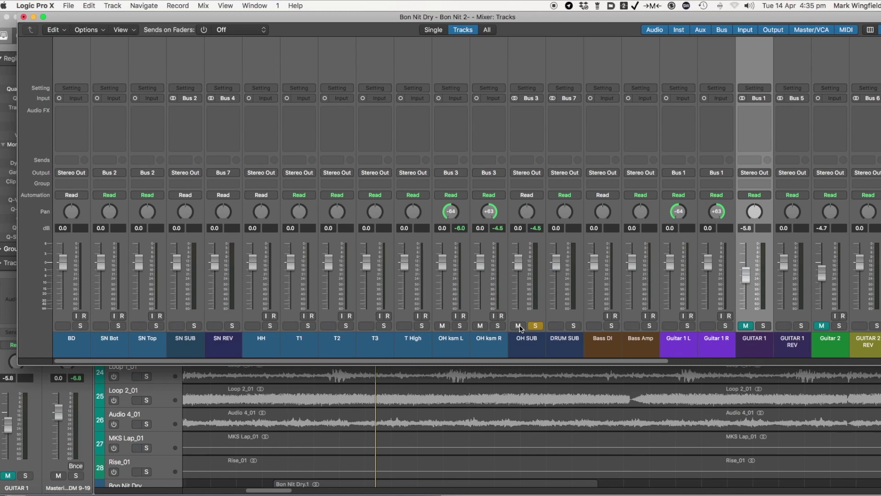
key("space")
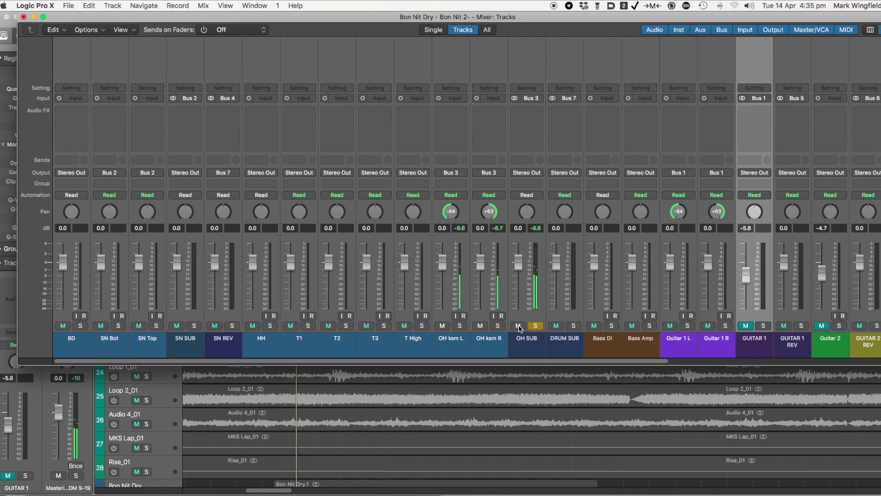
left_click(535, 327)
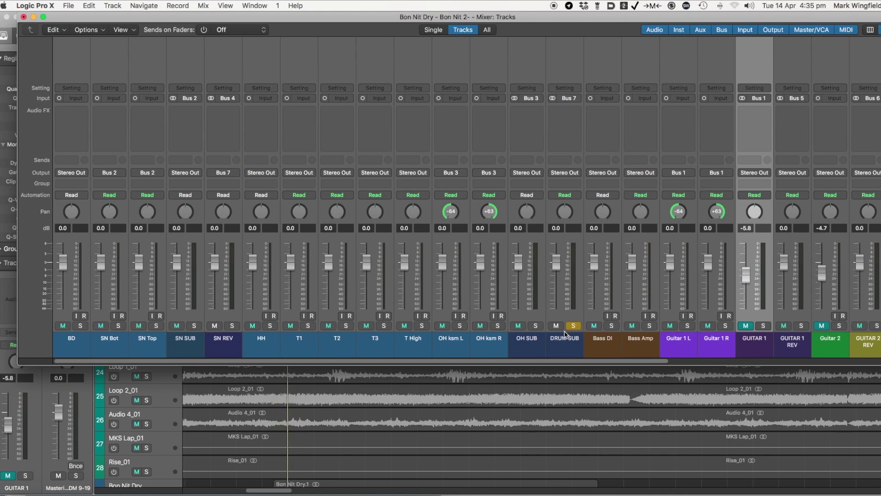
Return to the Tracks window, clear all solos, and bring the drum tracks from BD to DRUM SUB into view.
left_click(297, 403)
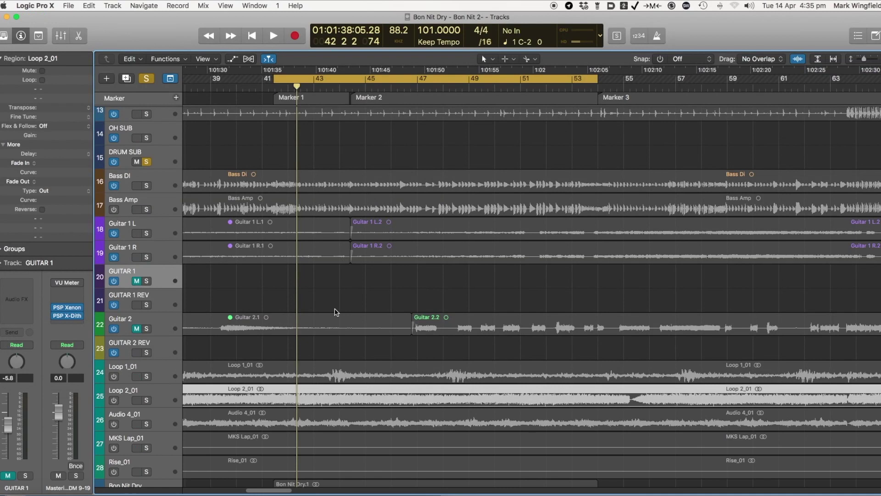
scroll(354, 296, "up", 10)
left_click(146, 78)
left_click(146, 79)
scroll(308, 252, "down", 1)
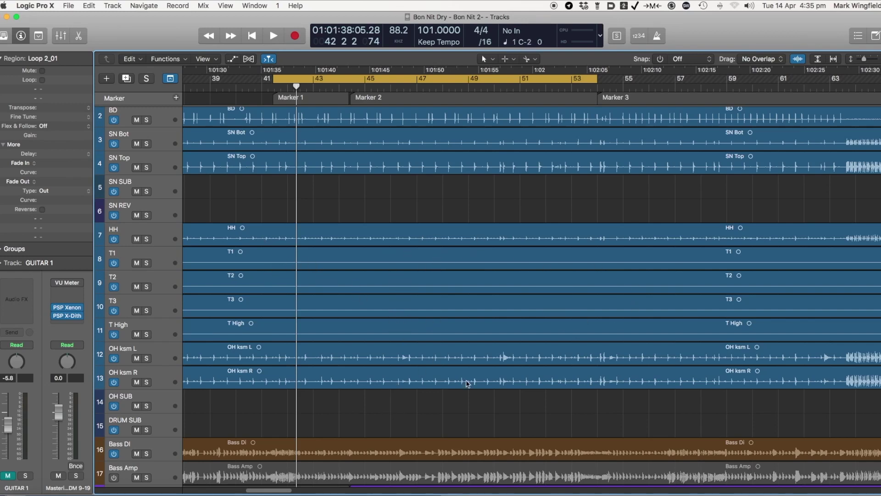
Reopen the mixer and audition the HH channel in solo, and unsolo it.
key("super+2")
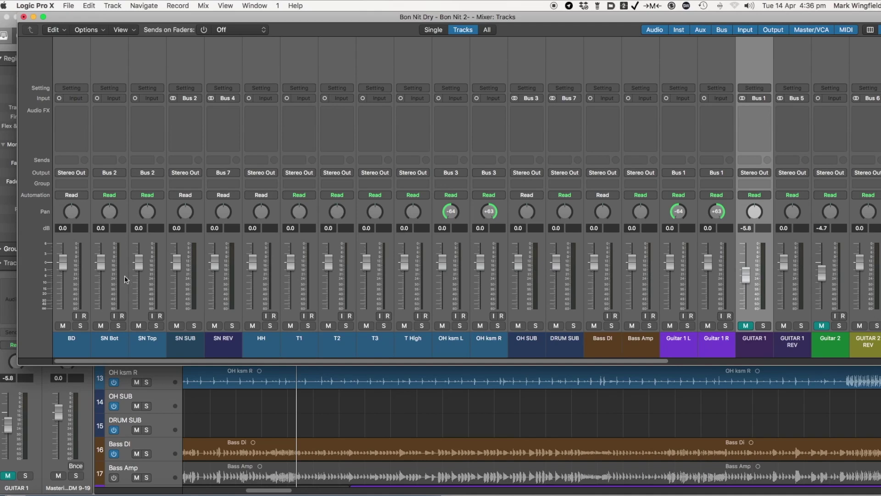
left_click(270, 325)
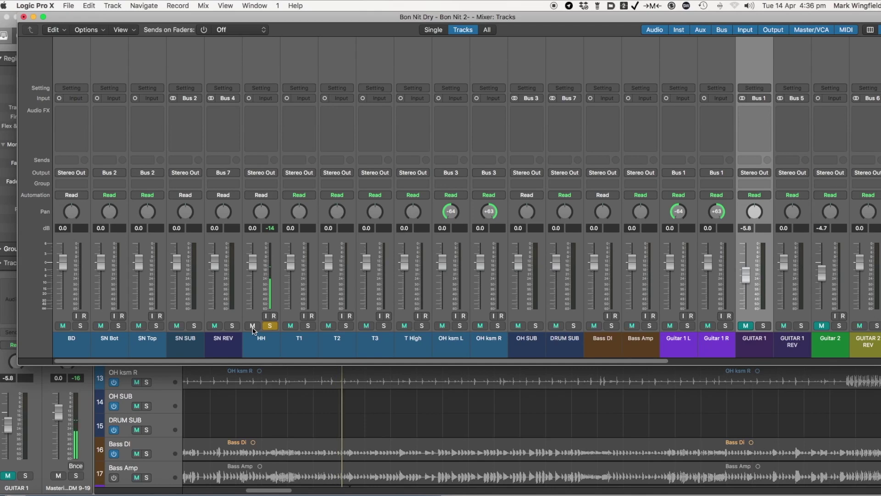
left_click(270, 326)
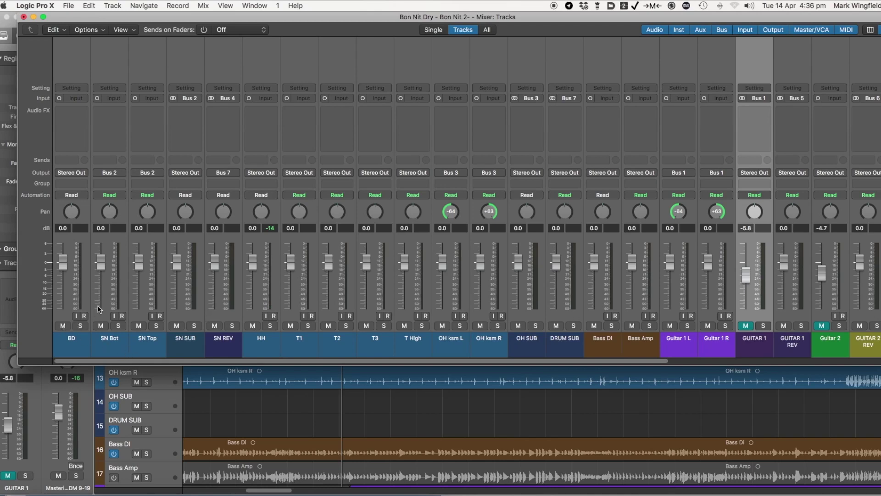
Solo the BD channel and insert the mono VU Meter plug-in from the Go To group on it.
left_click(81, 326)
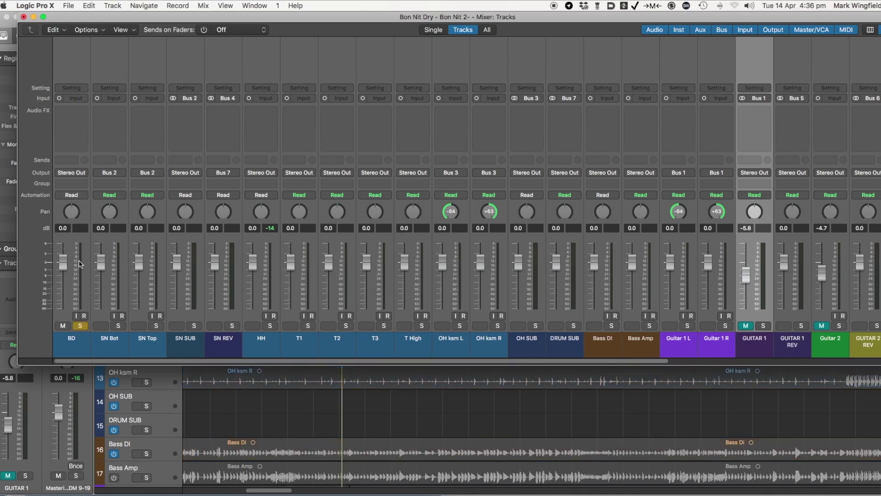
left_click(84, 113)
mouse_move(118, 173)
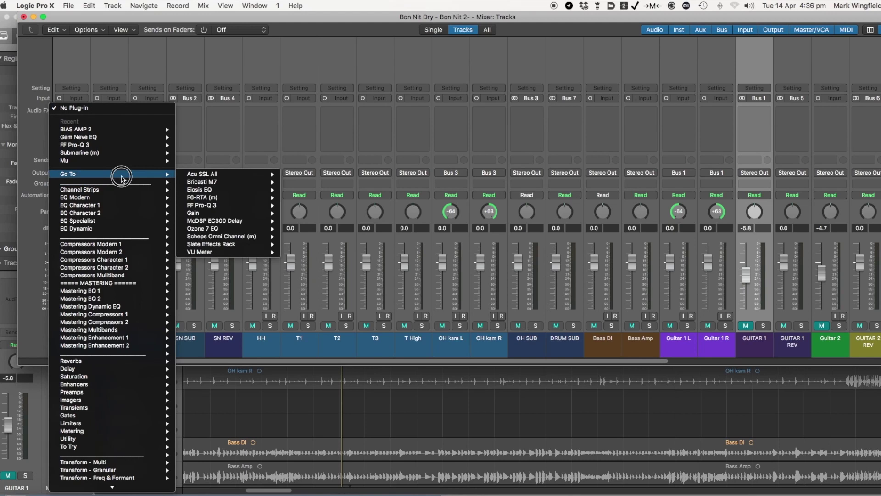
mouse_move(257, 252)
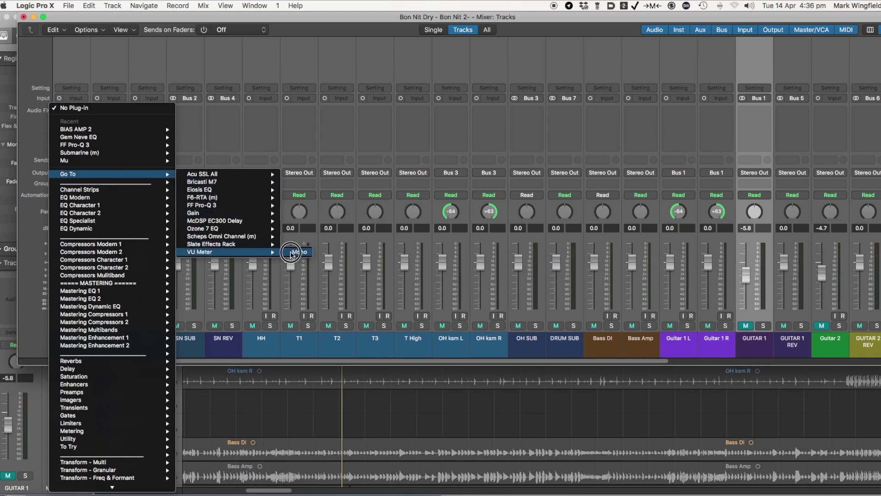
left_click(294, 252)
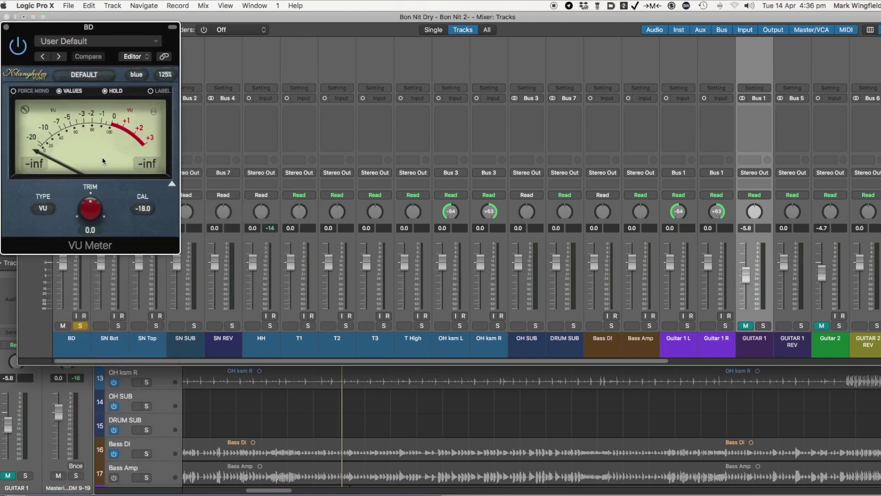
Play the soloed BD channel, raise the VU Meter's trim to 1.0, and close the plug-in window.
key("space")
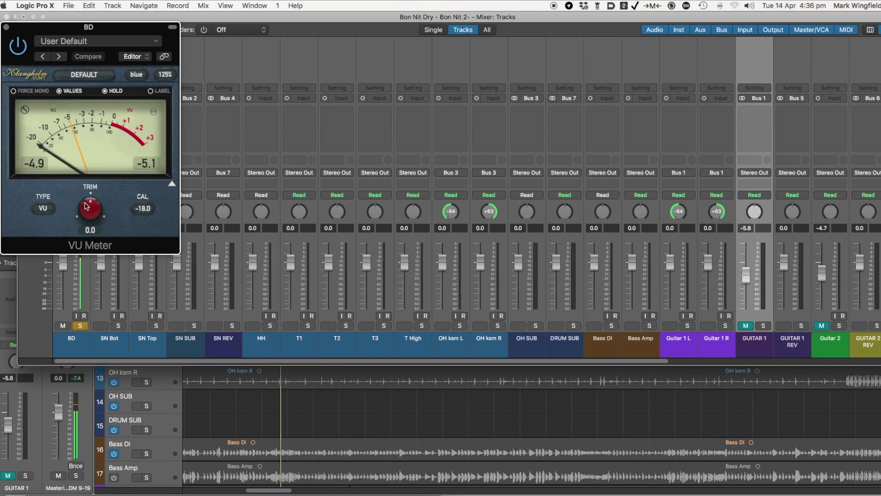
left_click_drag(89, 212, 91, 207)
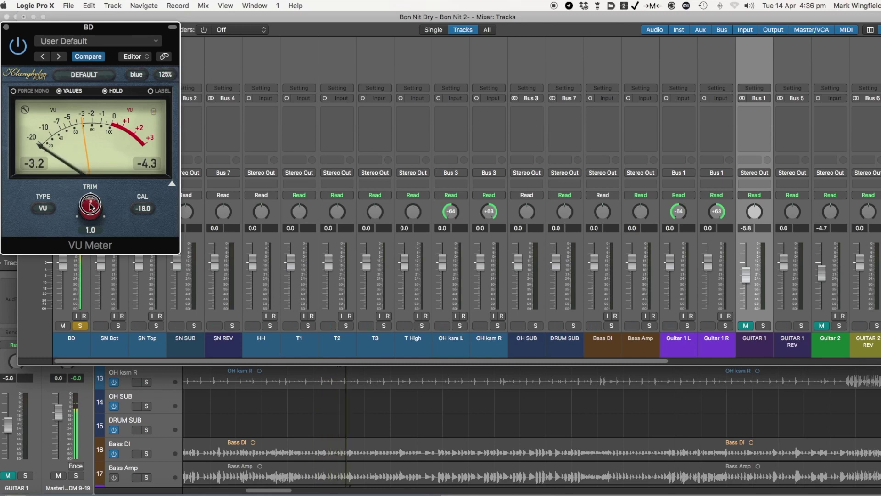
left_click(6, 28)
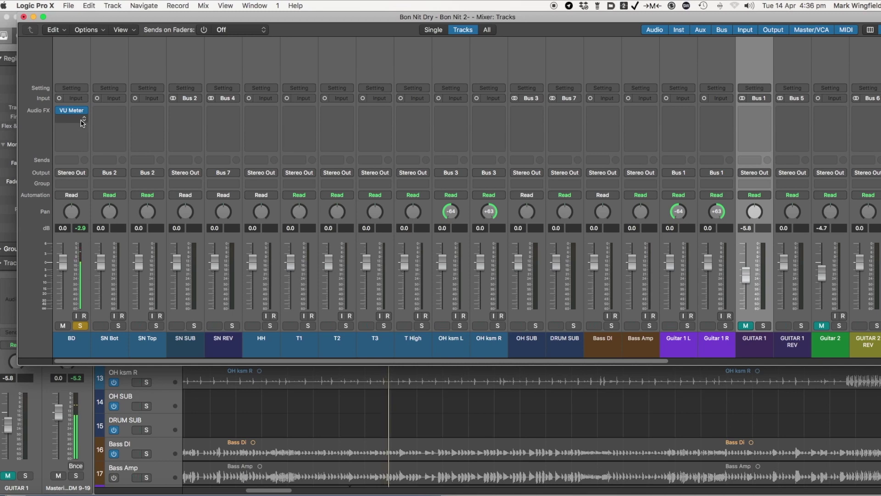
Insert the mono FF Pro-Q 3 equalizer below the VU Meter on the BD channel.
left_click(83, 121)
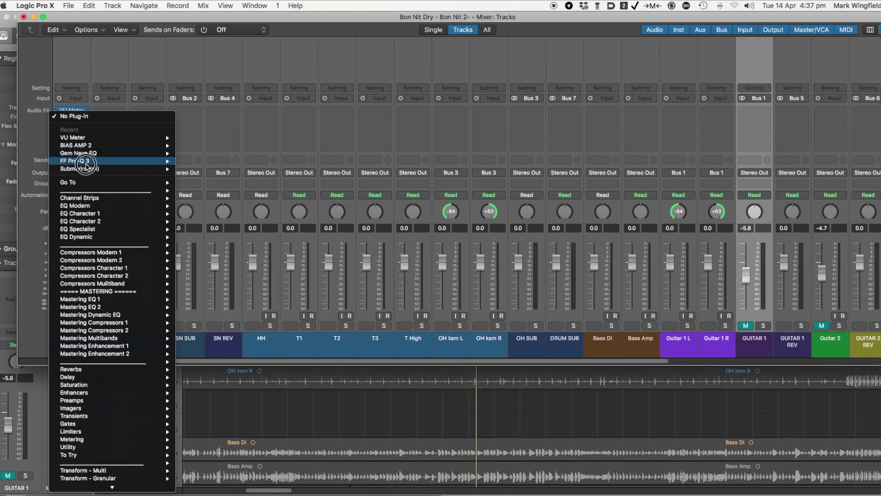
mouse_move(85, 164)
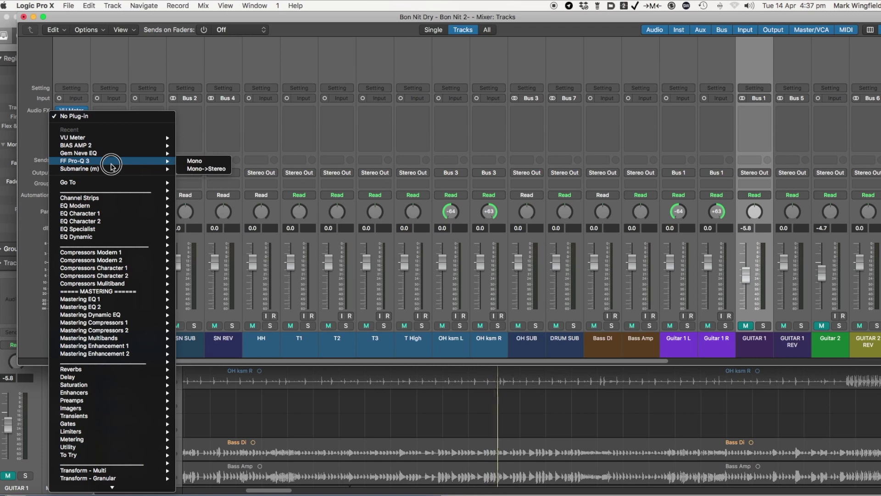
left_click(191, 160)
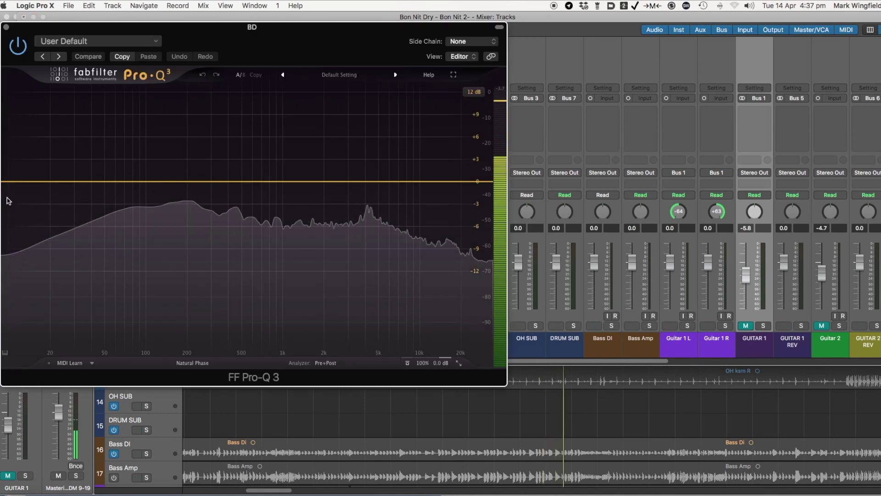
Add a 12 dB/oct low cut in Pro-Q 3, sweep its frequency up between 20 and 50 Hz during playback, and close the equalizer.
left_click(8, 182)
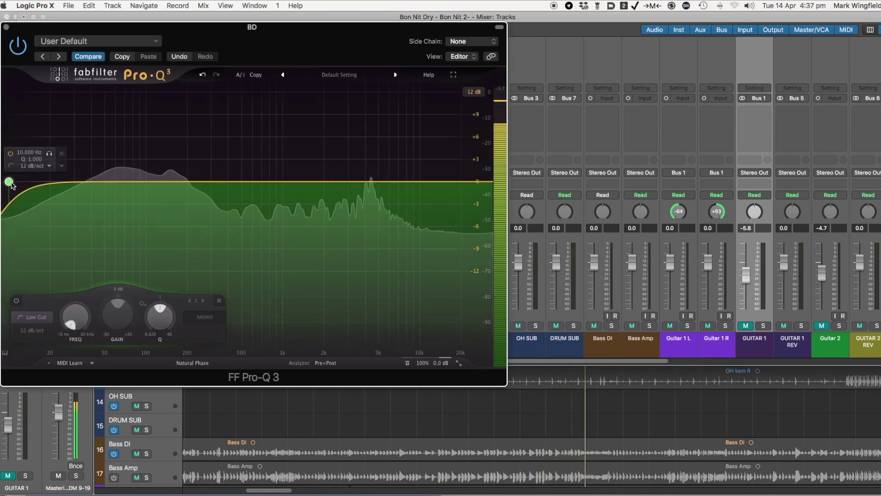
left_click_drag(28, 184, 41, 185)
key("space")
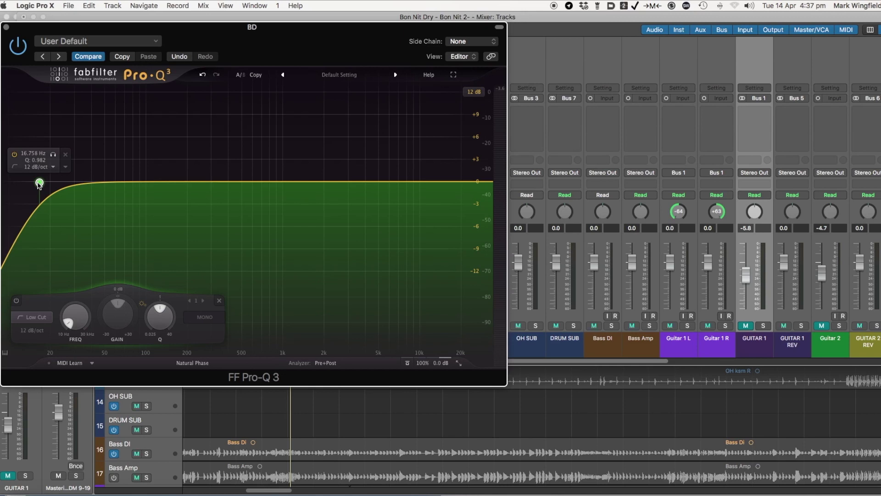
key("space")
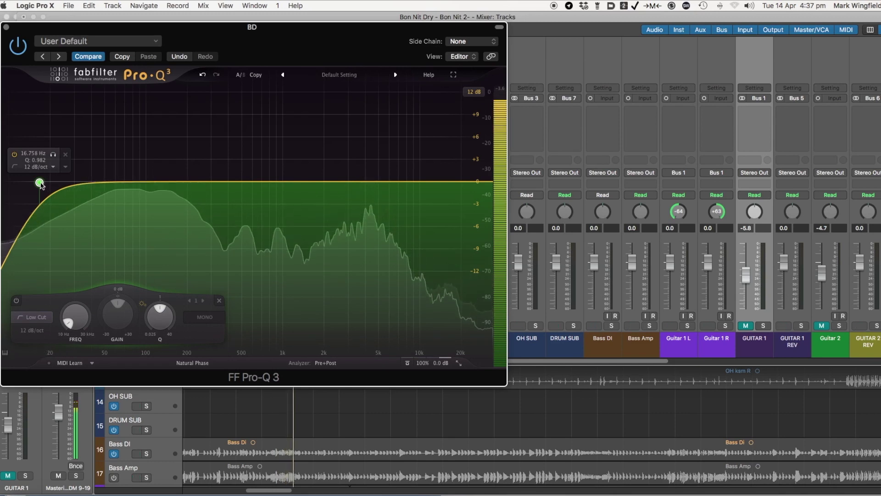
left_click_drag(40, 183, 91, 185)
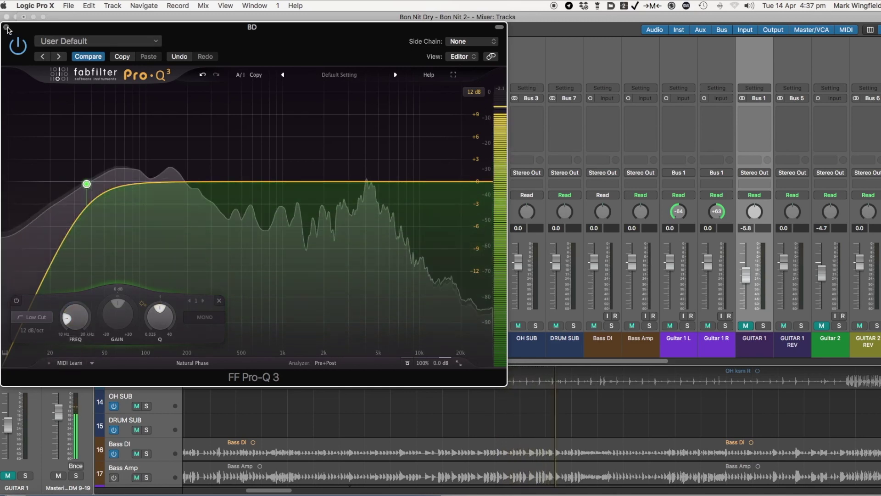
left_click(6, 27)
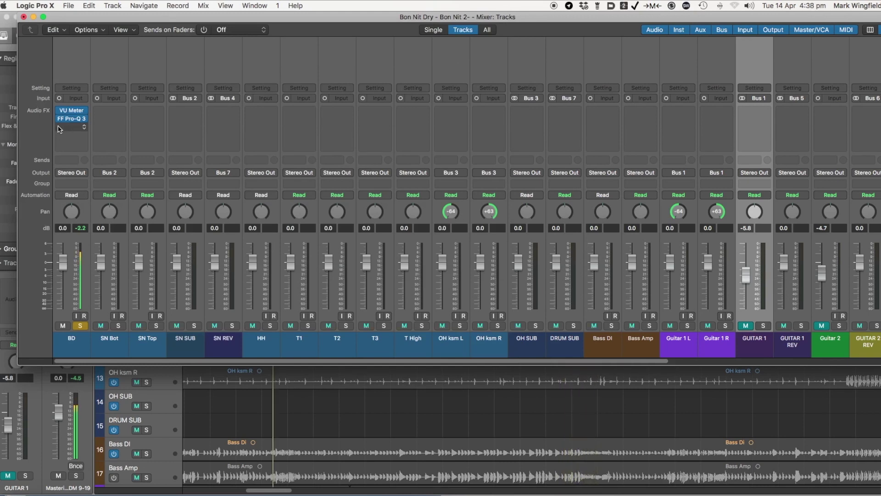
Insert the mono CLA MixHub channel strip below Pro-Q 3 on the BD channel.
left_click(83, 130)
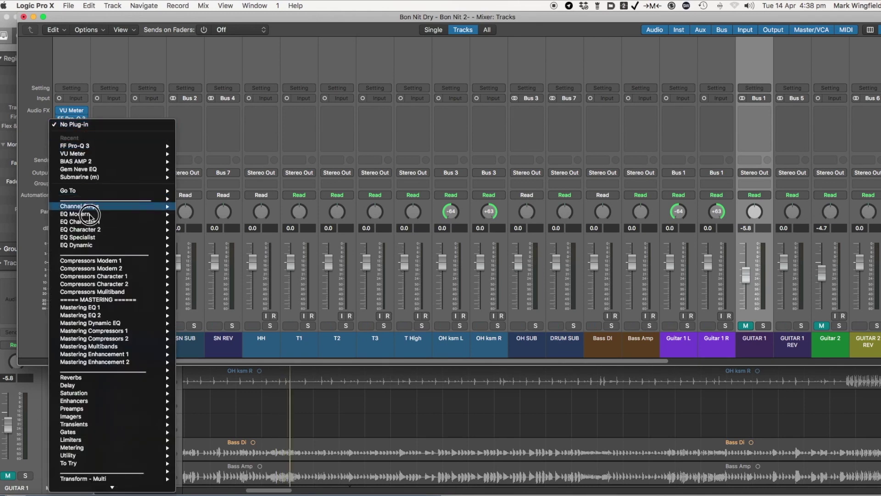
mouse_move(105, 206)
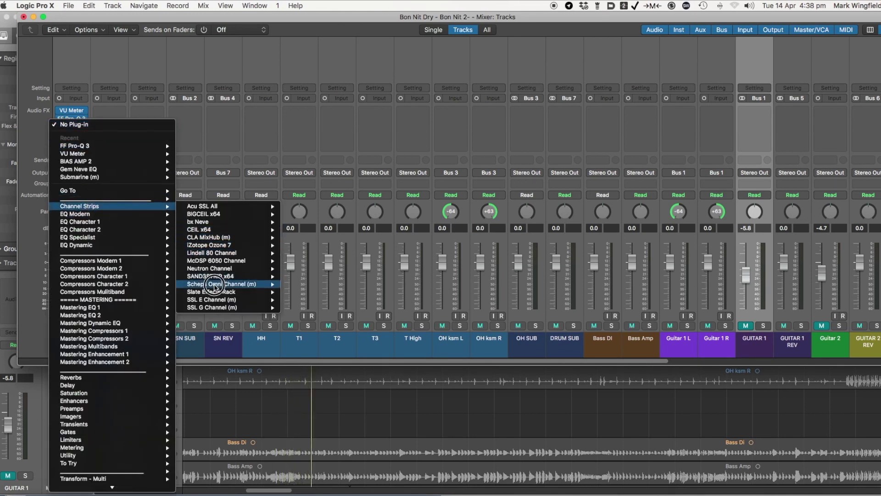
mouse_move(216, 238)
left_click(294, 237)
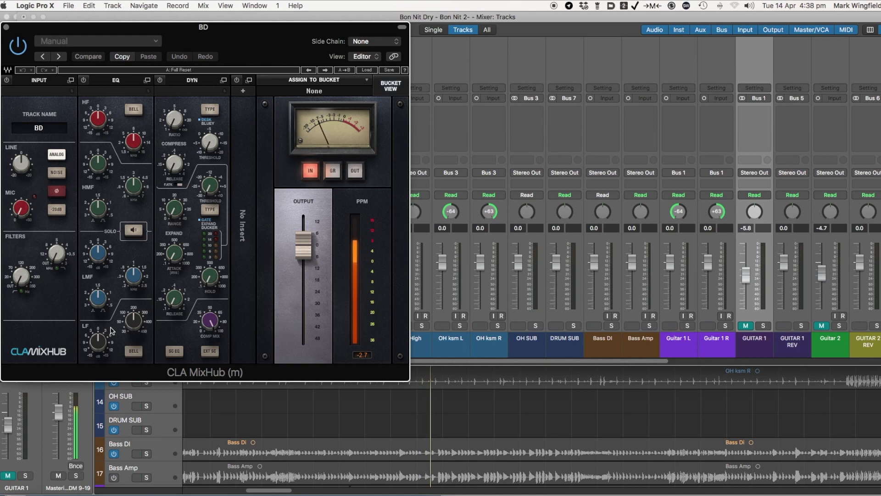
Switch the MixHub EQ's LF band to bell, set its frequency to 57 Hz, and boost its gain.
left_click(134, 351)
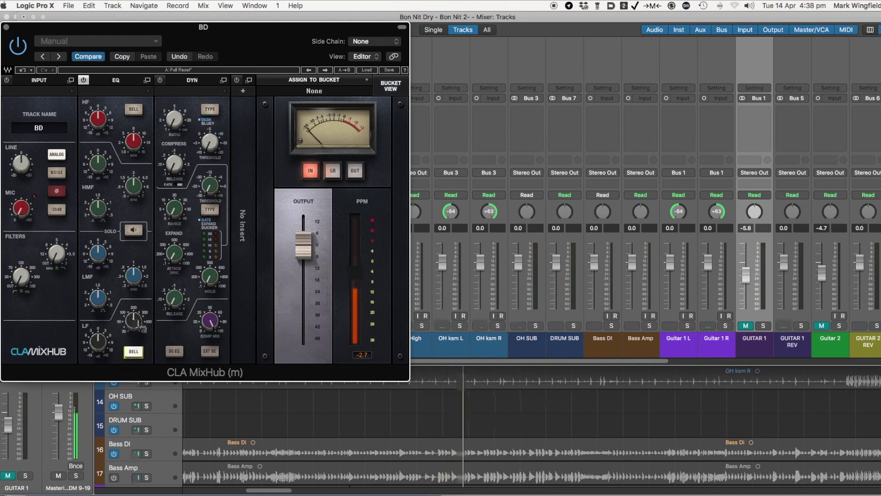
mouse_move(133, 320)
left_mouse_down()
mouse_move(133, 304)
mouse_move(133, 317)
left_mouse_up()
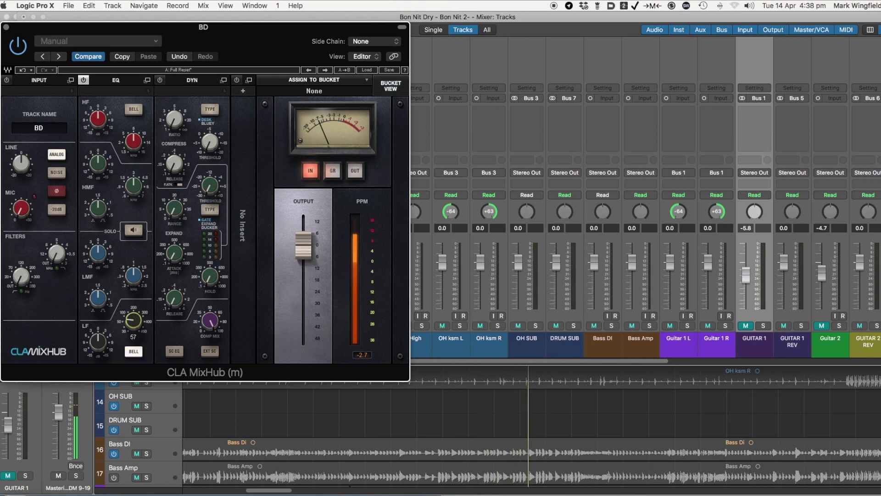
mouse_move(99, 342)
left_mouse_down()
mouse_move(99, 332)
mouse_move(98, 343)
left_mouse_up()
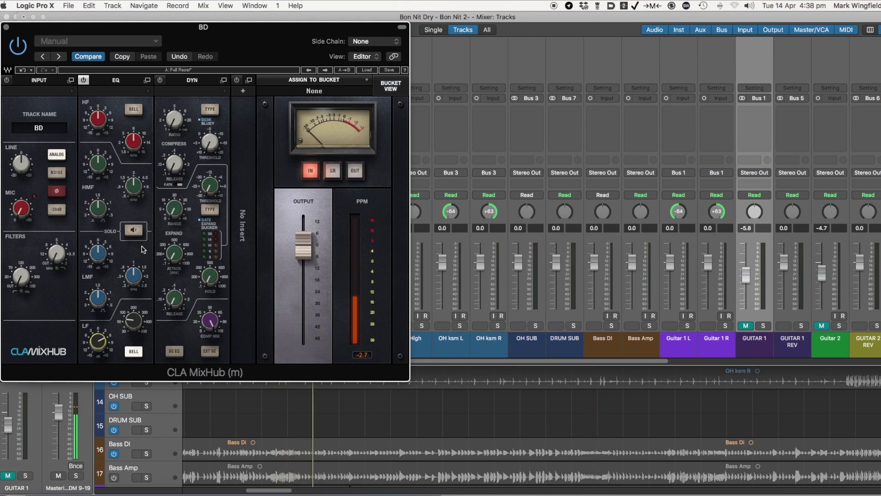
Set the LMF band to 0.42 kHz while listening with EQ solo, set its Q to 3.01, and cut its gain.
left_click_drag(137, 273, 137, 288)
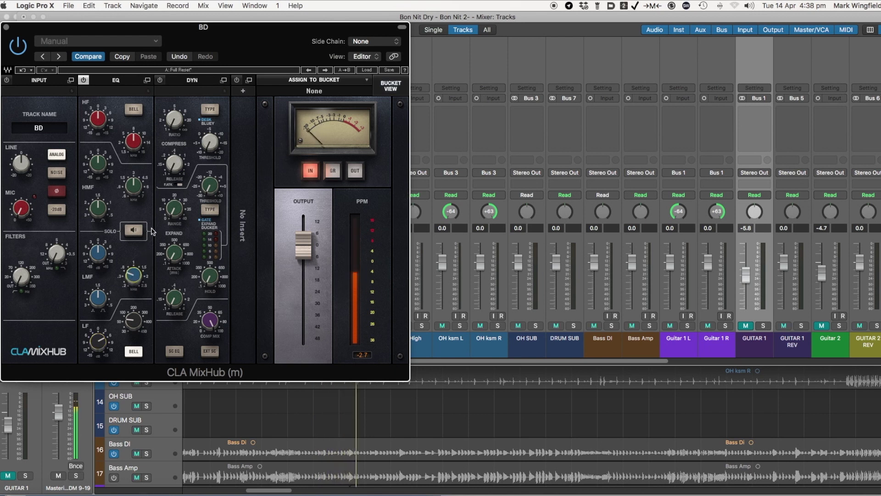
left_click(133, 230)
left_click(133, 230)
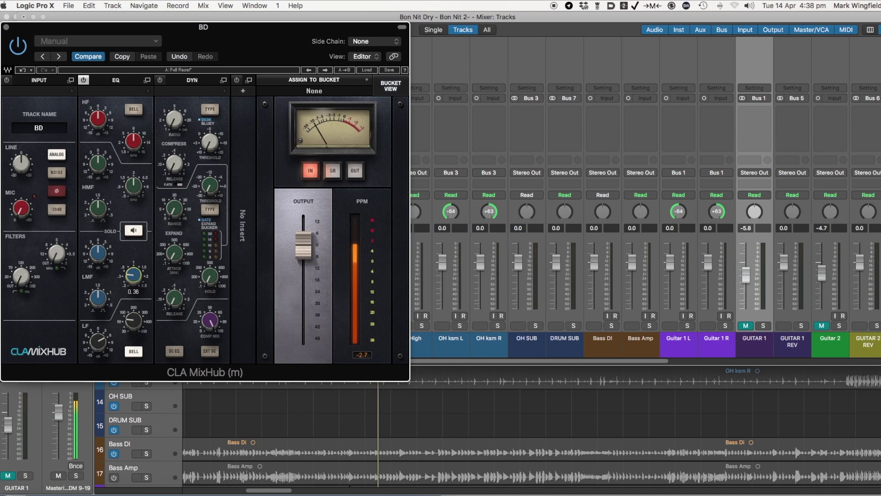
left_click_drag(134, 275, 134, 270)
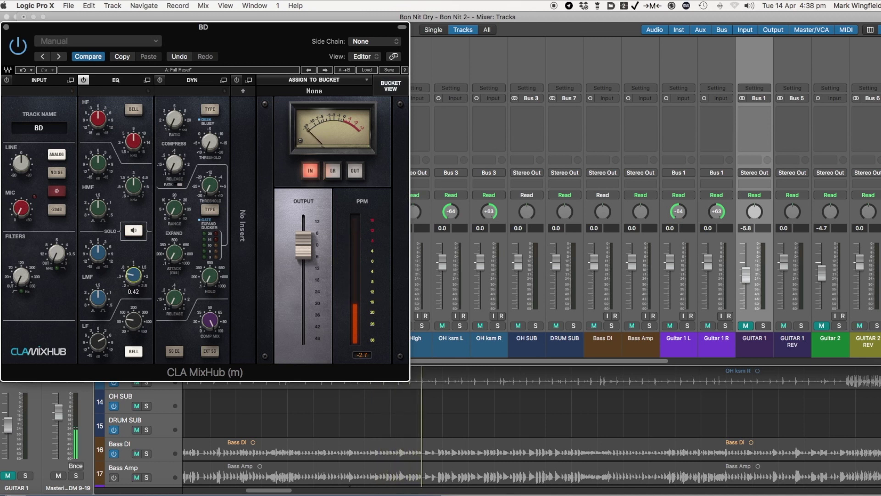
left_click(134, 235)
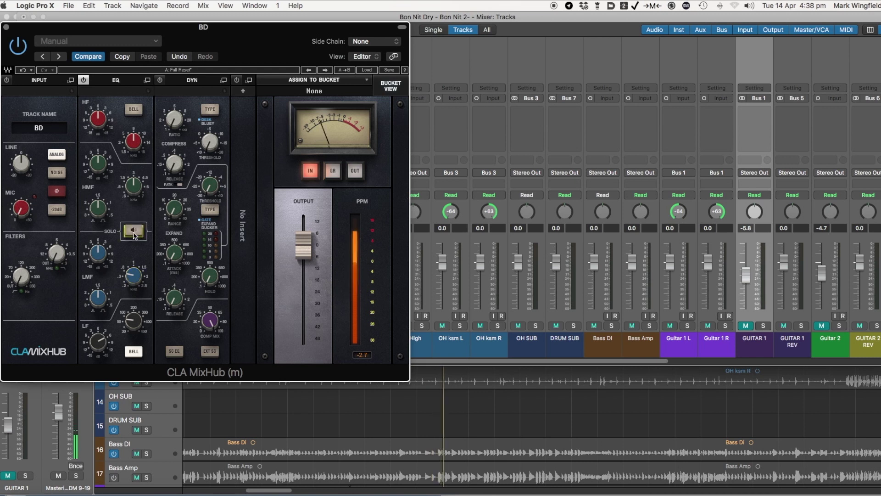
left_click_drag(102, 301, 102, 288)
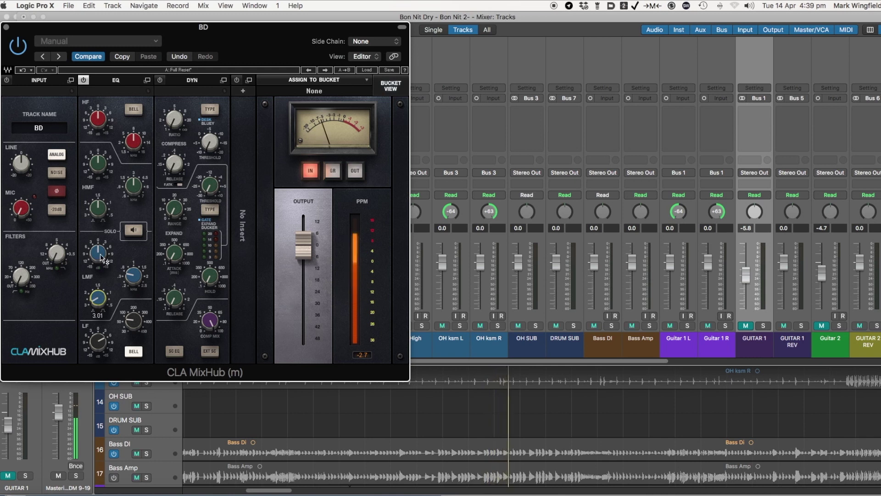
mouse_move(99, 254)
left_mouse_down()
mouse_move(99, 270)
mouse_move(98, 256)
left_mouse_up()
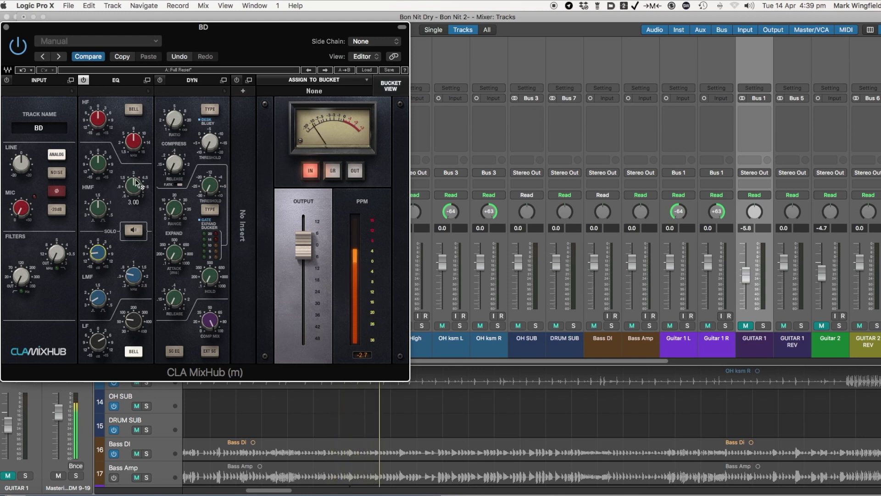
Cut the HF band's gain to -7.6 dB and lower its frequency.
mouse_move(138, 183)
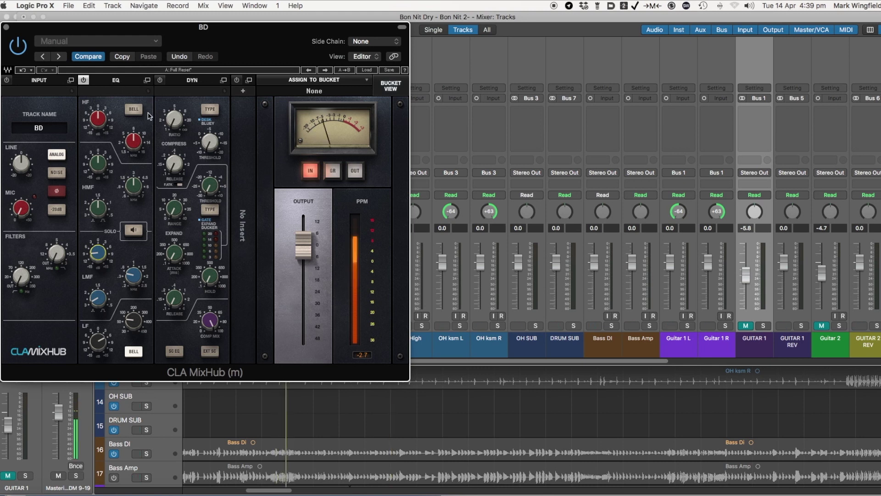
left_click(97, 119)
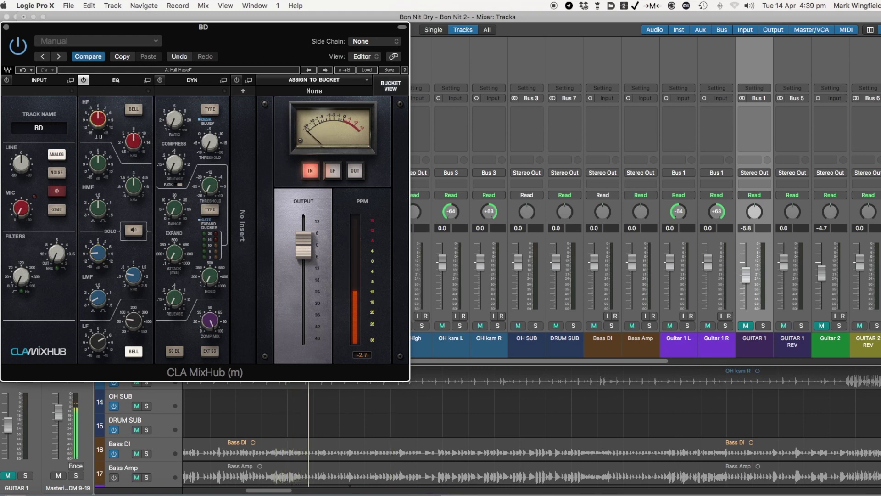
left_click_drag(98, 120, 97, 138)
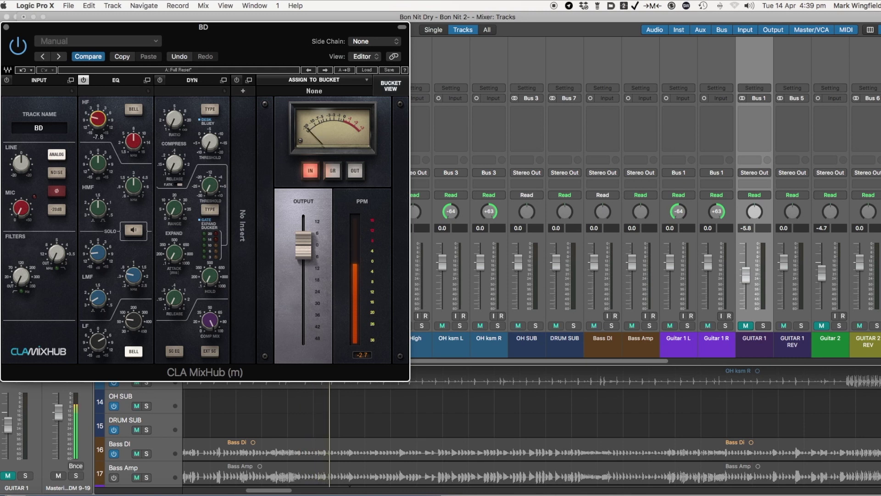
left_click_drag(133, 141, 134, 162)
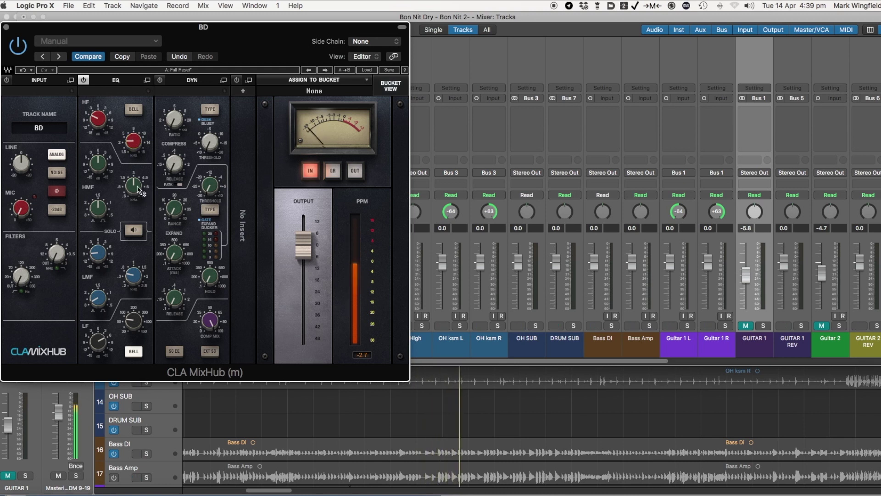
Set the HMF band to 1.57 kHz with a Q of 3.50, boost its gain, and close the CLA MixHub window.
left_click_drag(133, 189, 102, 165)
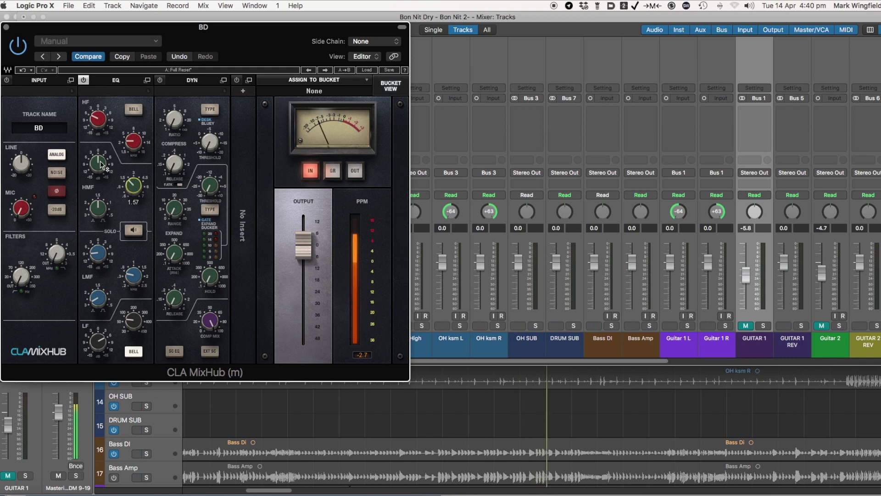
left_click_drag(99, 209, 100, 243)
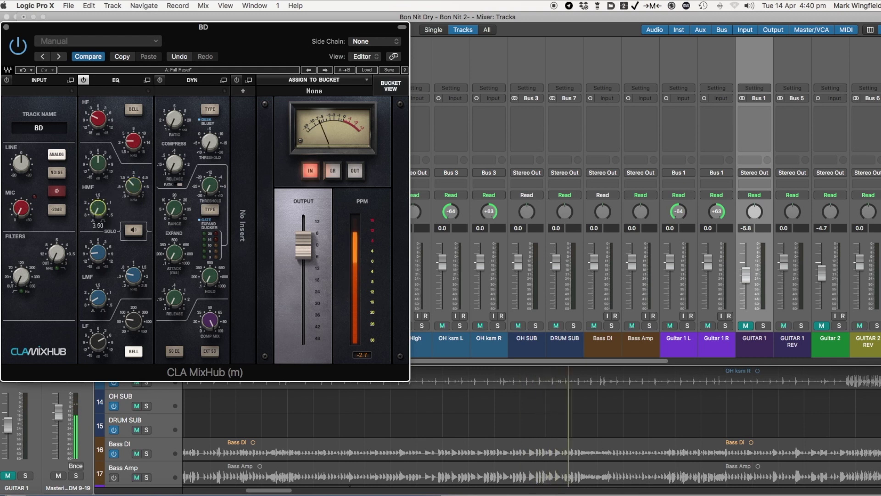
left_click_drag(96, 167, 96, 155)
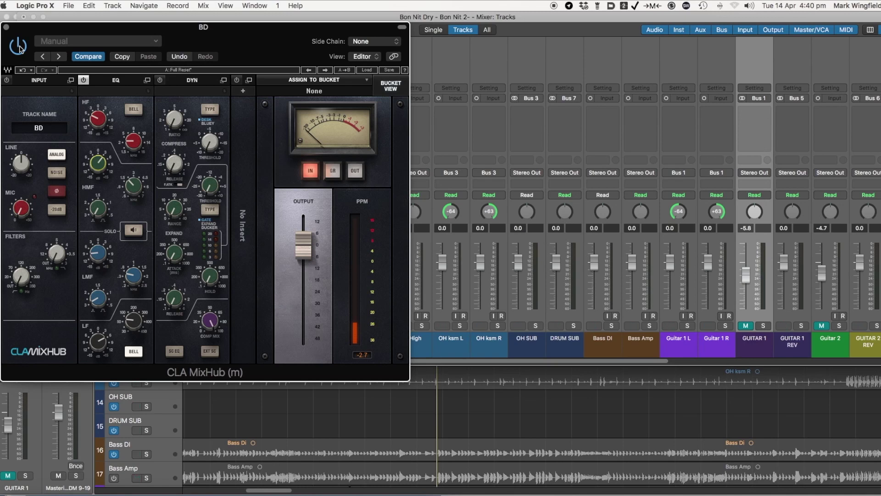
left_click_drag(50, 27, 144, 62)
left_click(100, 59)
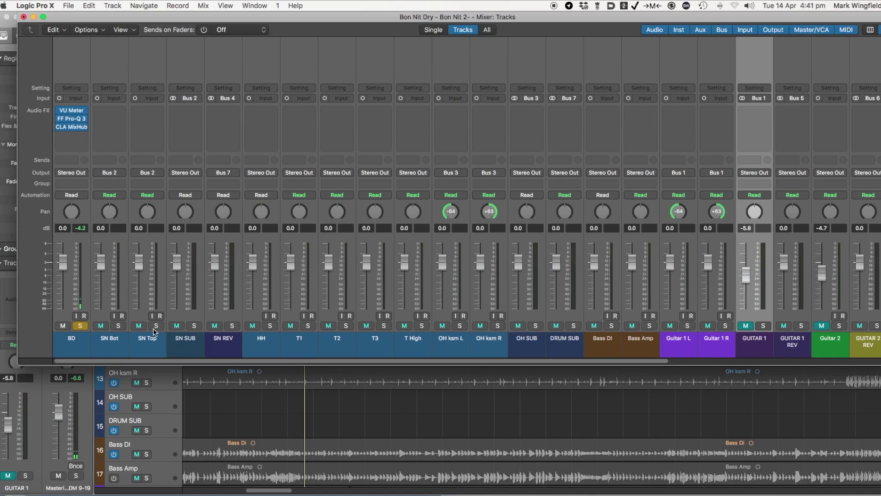
Solo DRUM SUB in place of the BD channel, and clear that solo so the whole mix plays.
left_click(573, 326)
left_click(86, 326)
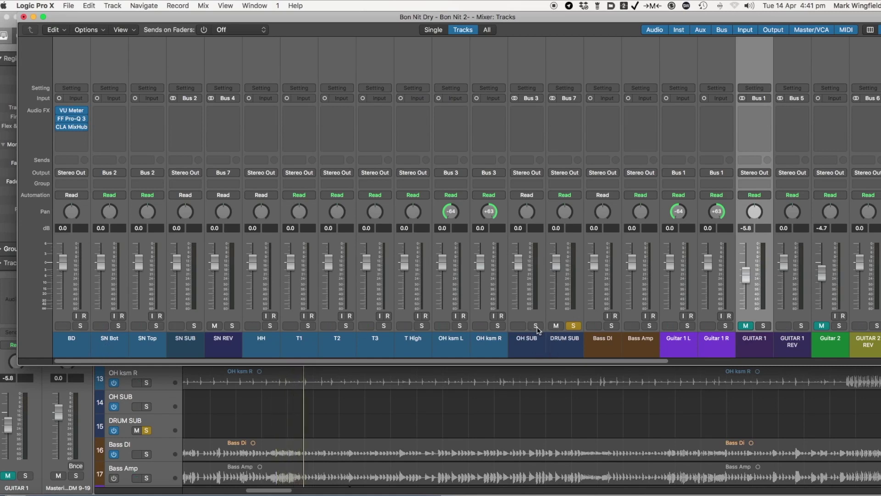
left_click(574, 326)
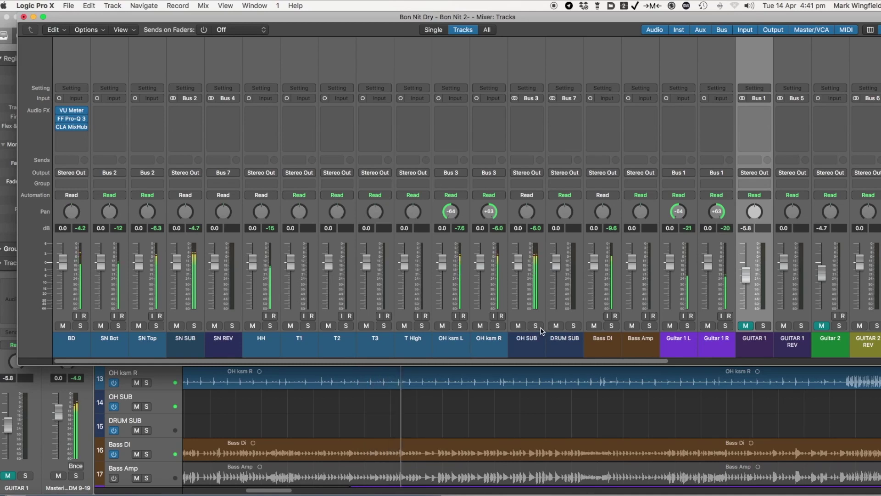
Route the BD, SN SUB and OH SUB channels together to Bus 7, the DRUM SUB.
left_click(88, 210)
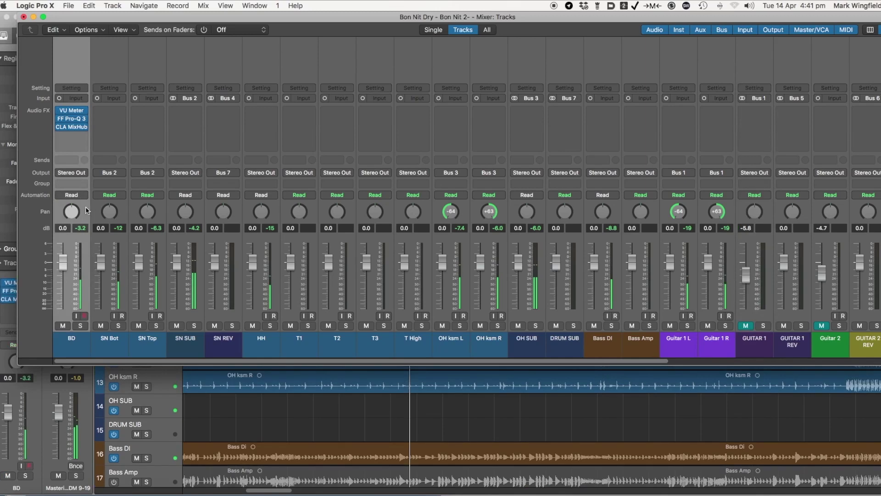
left_click(198, 214, "super")
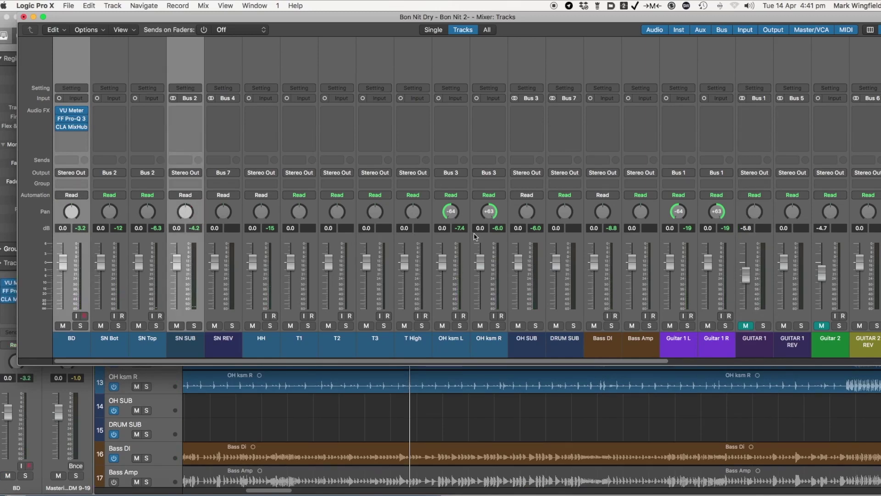
left_click(543, 239, "super")
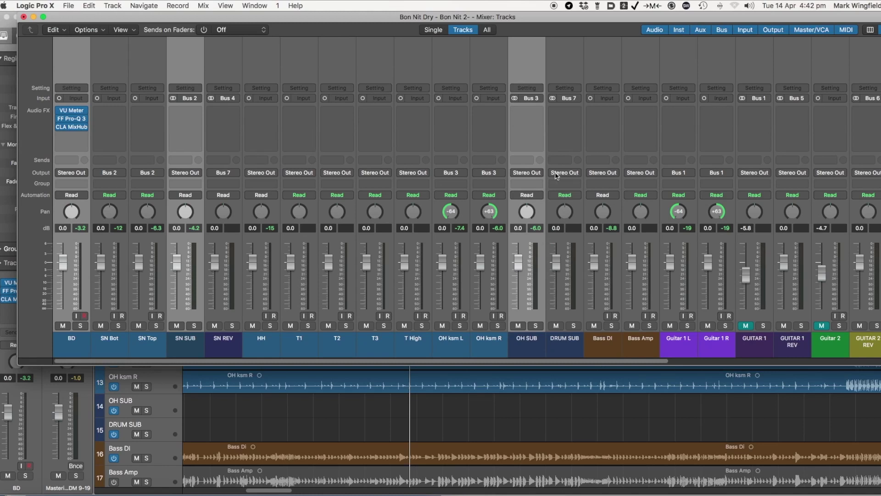
left_click(536, 173)
mouse_move(538, 207)
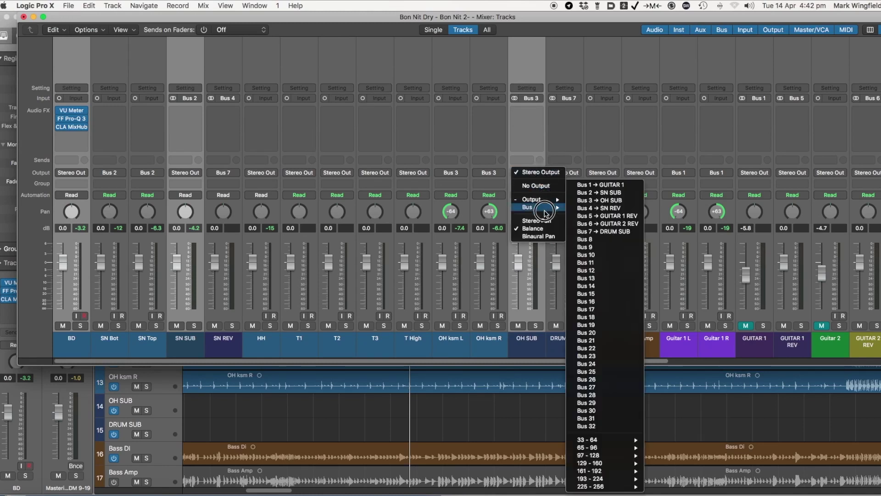
left_click(602, 232)
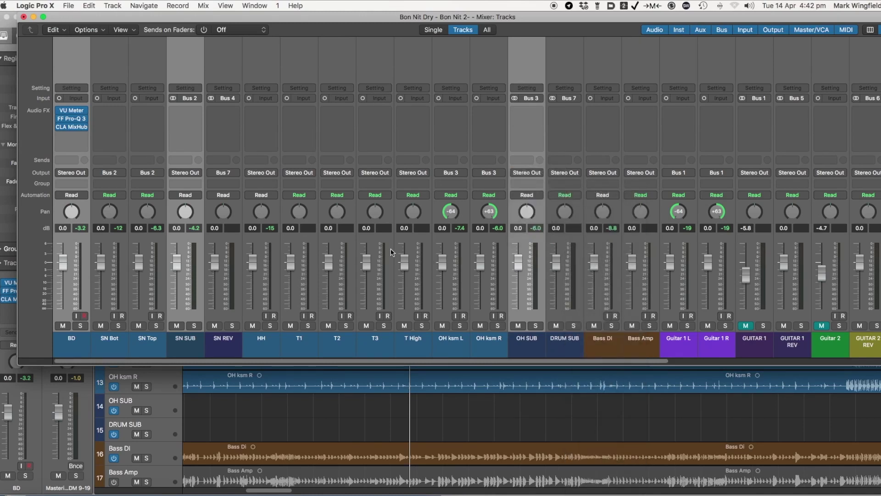
Play the song and audition OH SUB and DRUM SUB in solo one after the other, clearing each solo.
left_click(556, 319)
left_click(536, 325)
key("space")
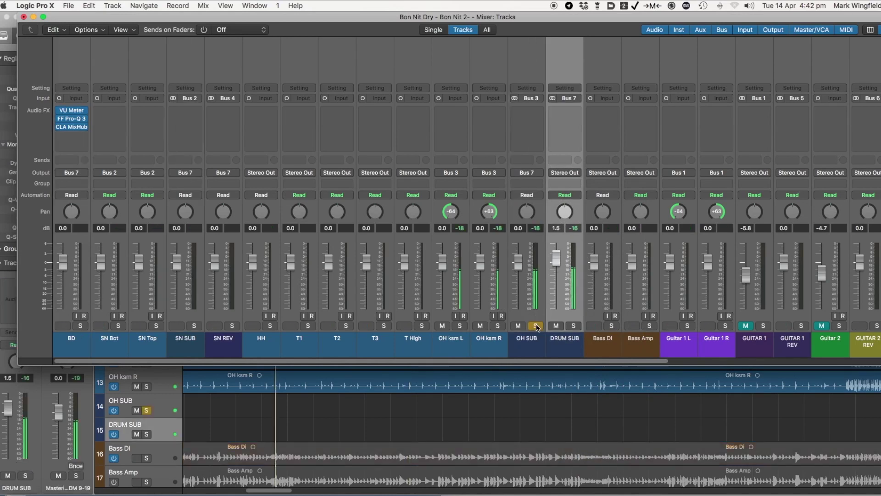
left_click(536, 325)
left_click(574, 326)
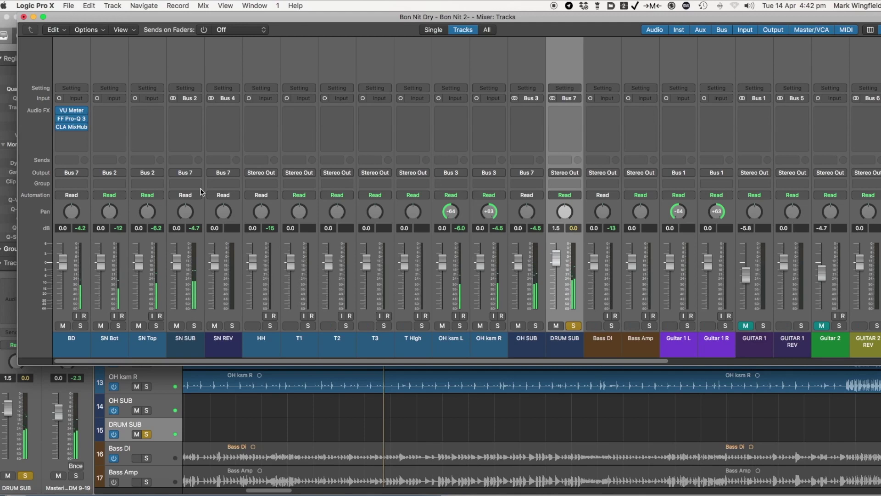
left_click(573, 326)
Solo SN SUB and compare SN Bot and SN Top by muting one at a time, clearing the mutes and the solo.
left_click(195, 326)
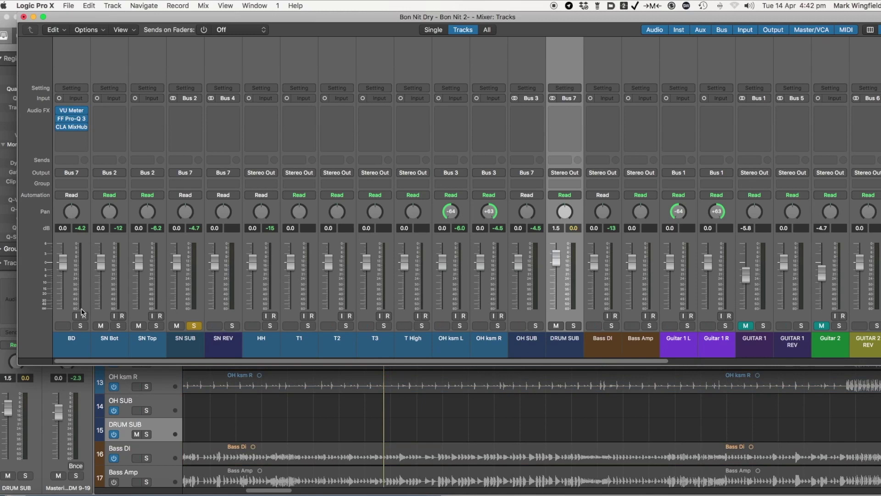
left_click(139, 326)
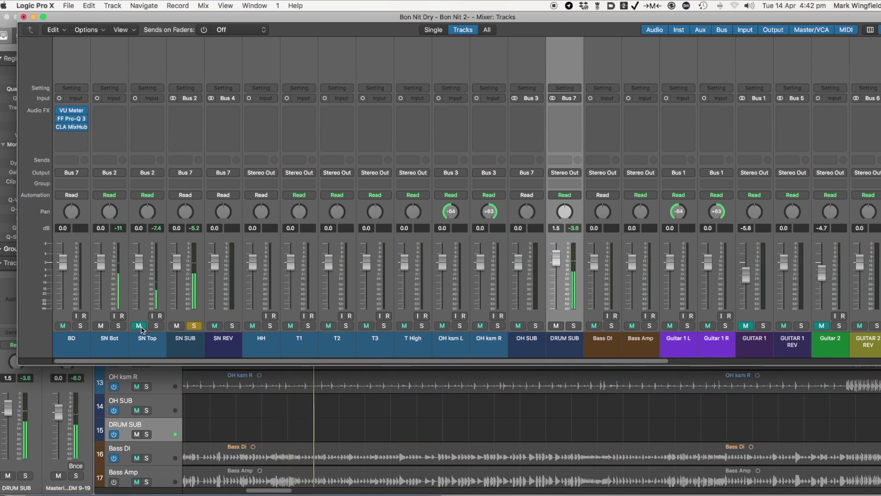
left_click(101, 326)
left_click(138, 327)
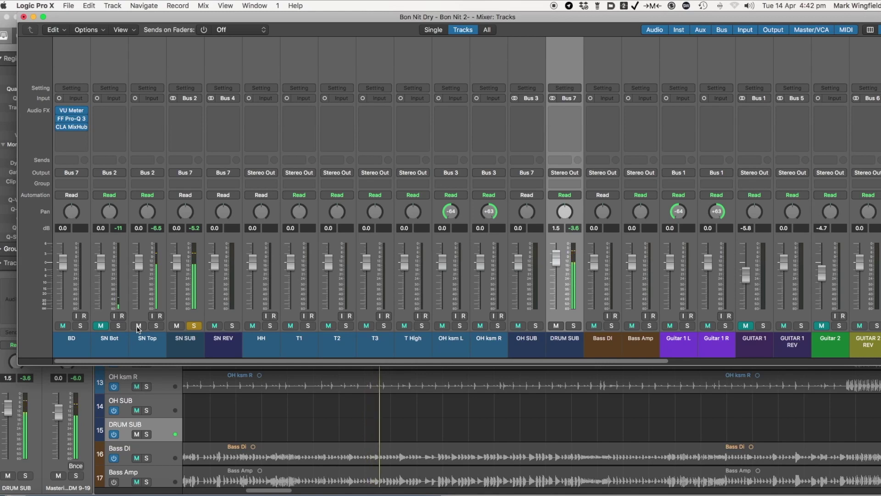
left_click(101, 325)
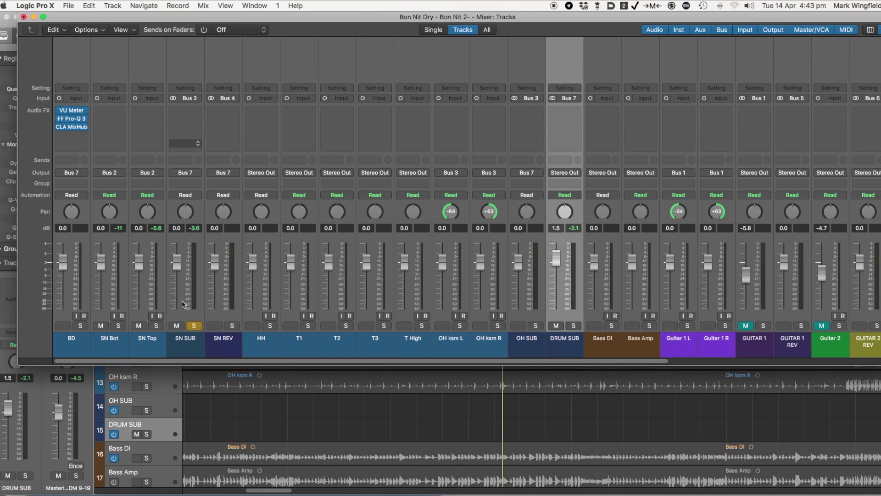
left_click(197, 325)
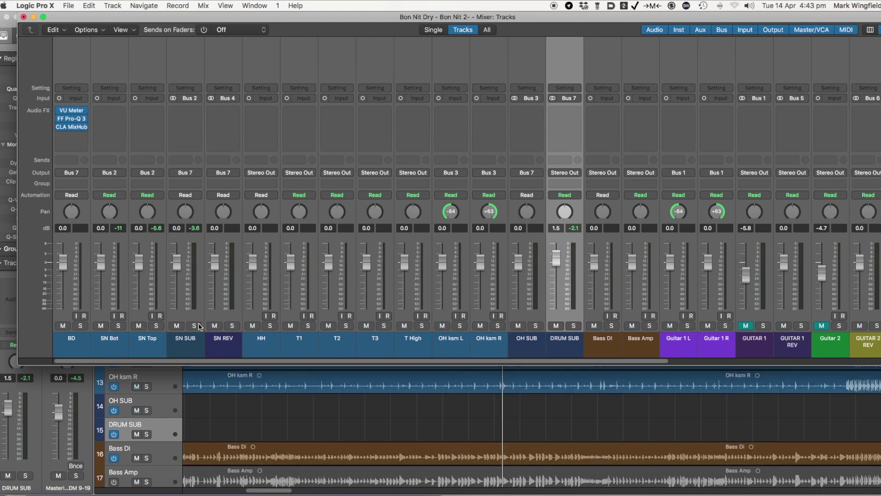
Solo SN SUB, insert Drum Leveler as its first effect and load the Snare Gate 2 preset.
left_click(195, 326)
key("space")
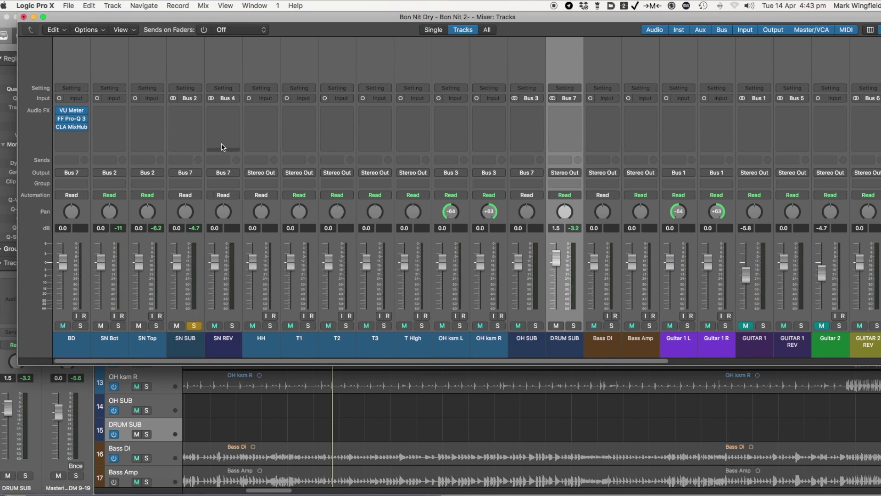
left_click(198, 112)
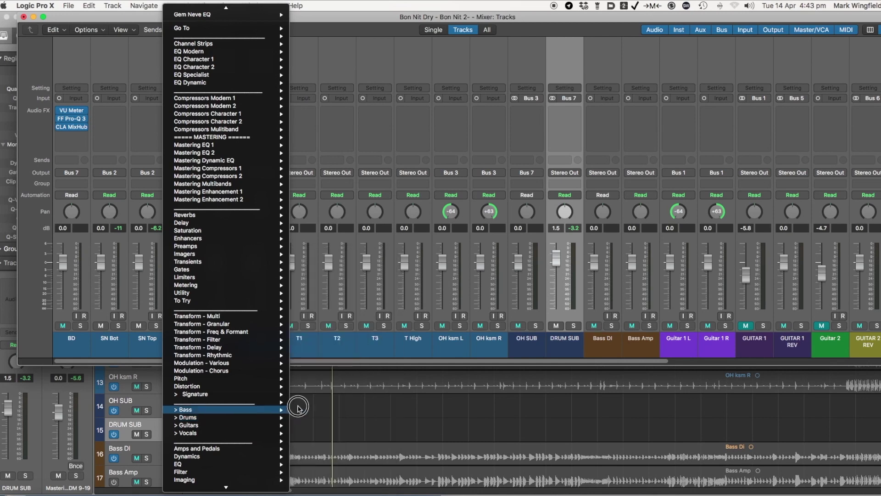
mouse_move(247, 417)
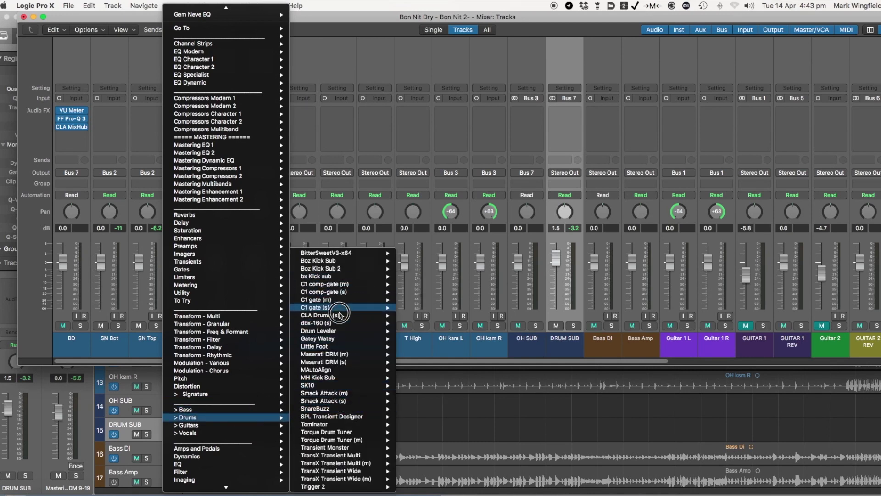
left_click(416, 335)
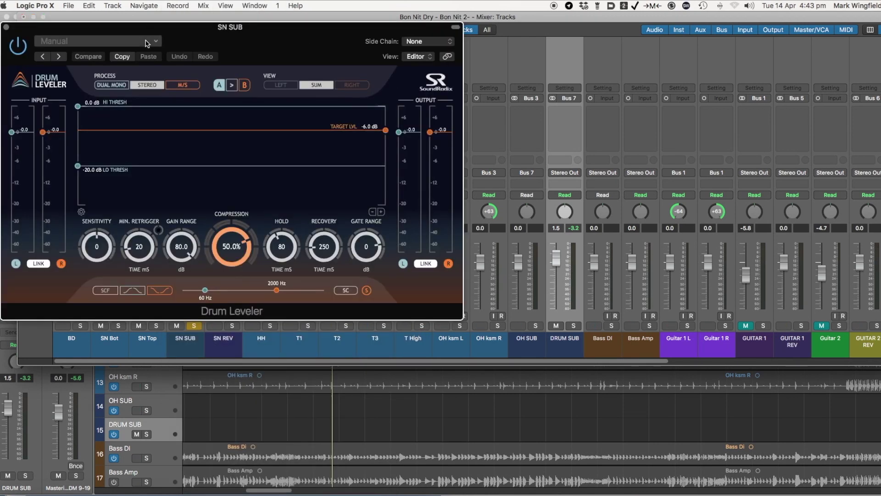
left_click(152, 42)
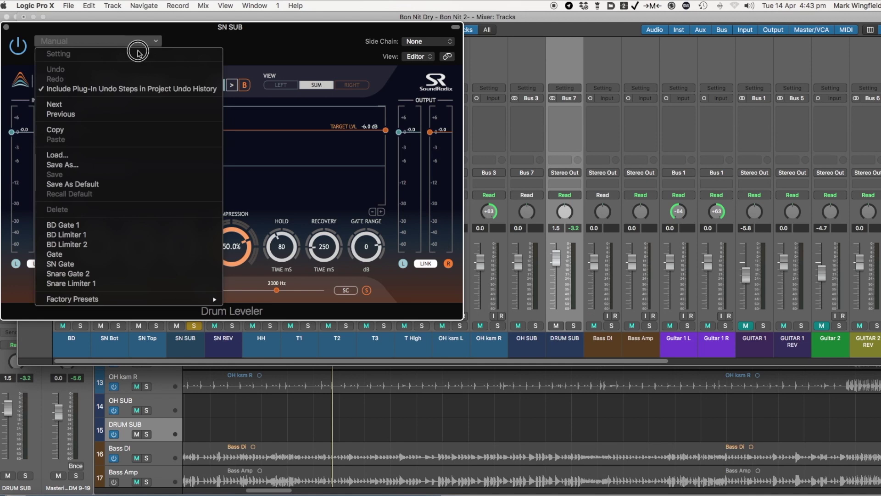
left_click(112, 274)
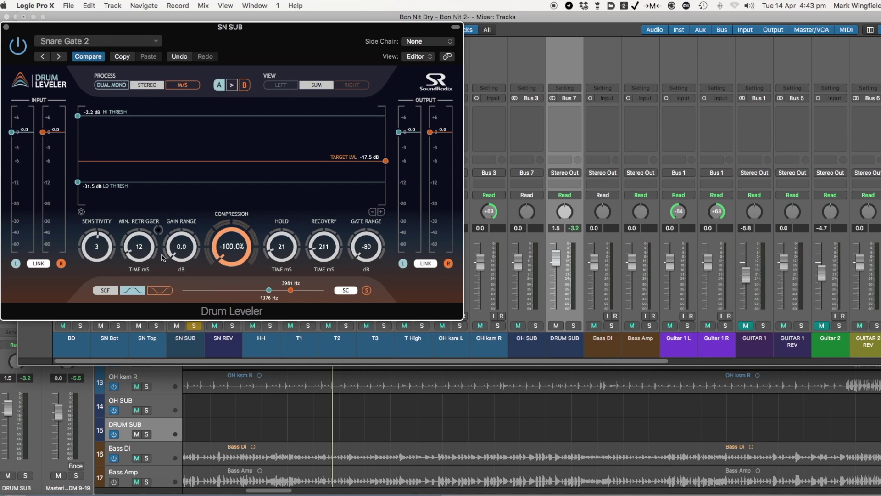
During playback, set Drum Leveler's low threshold to -32.3 dB and its hold to 85 ms, and close the plug-in window.
key("space")
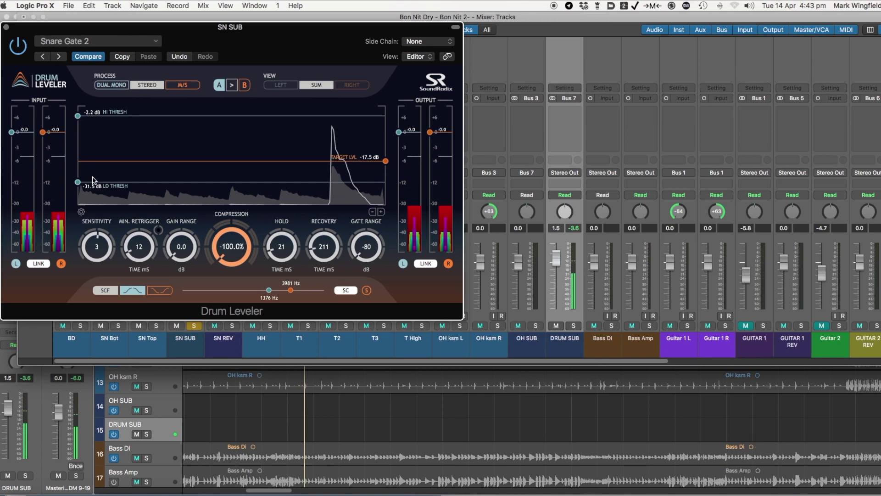
left_click_drag(78, 182, 78, 182)
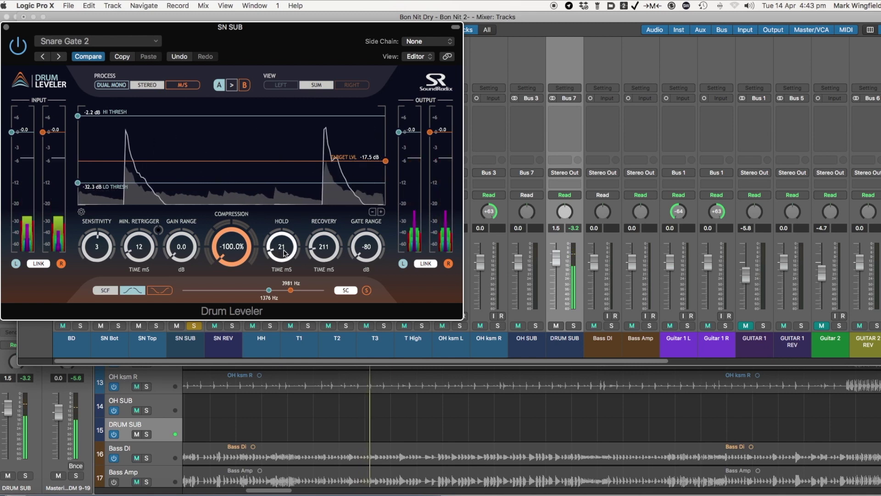
left_click_drag(283, 240, 288, 208)
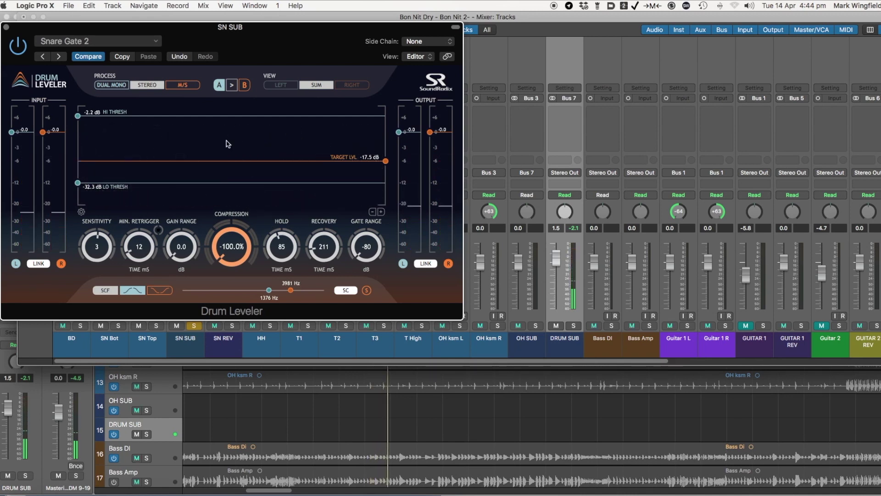
left_click_drag(119, 34, 283, 134)
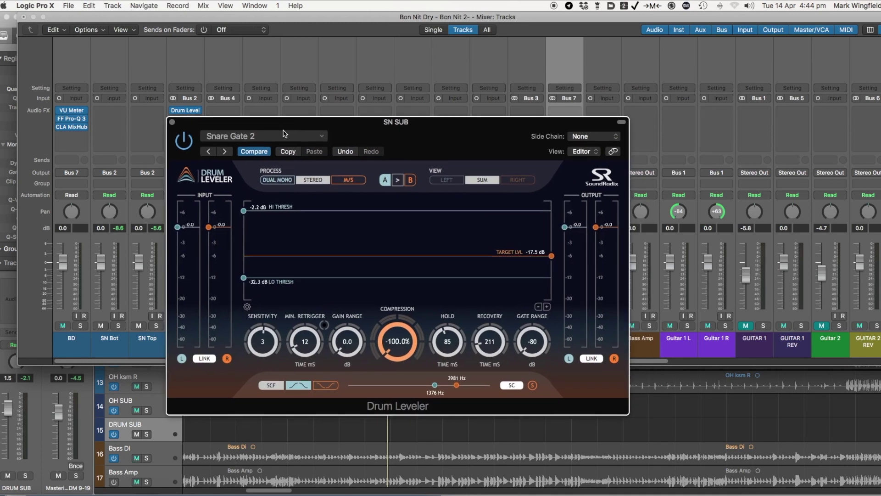
left_click_drag(284, 134, 315, 101)
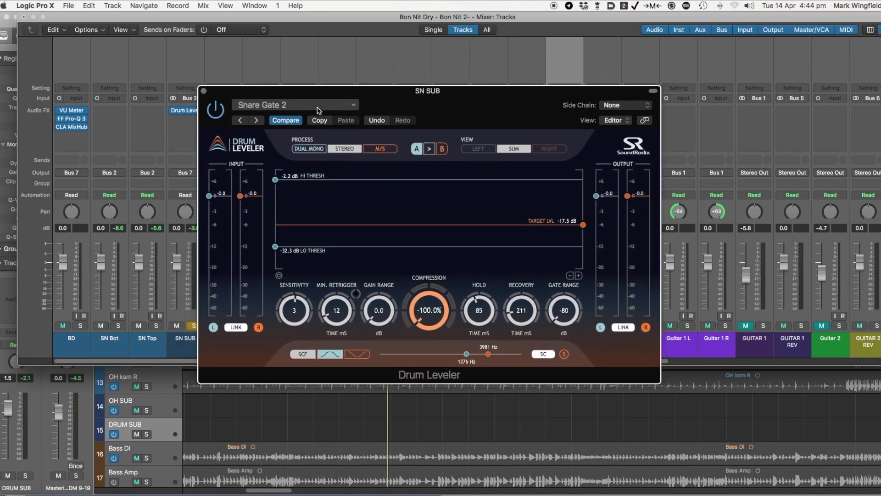
left_click(204, 91)
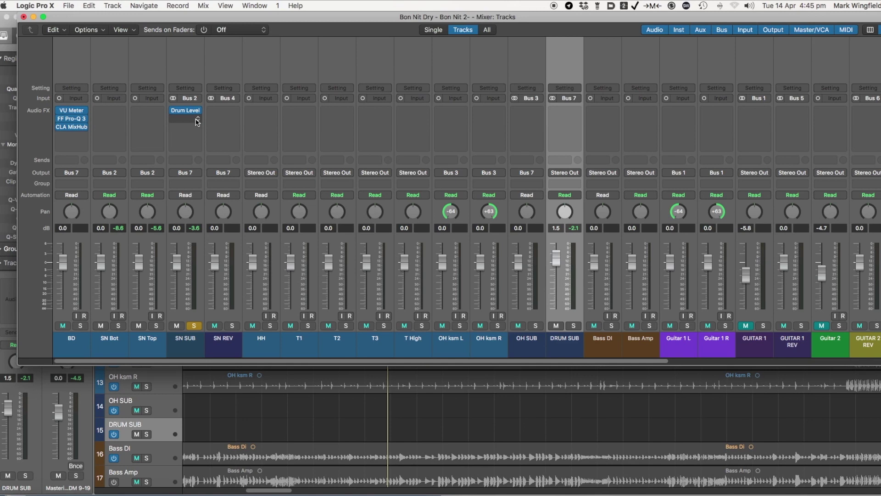
Insert the stereo CLA MixHub channel strip on SN SUB after Drum Leveler while the song plays.
key("space")
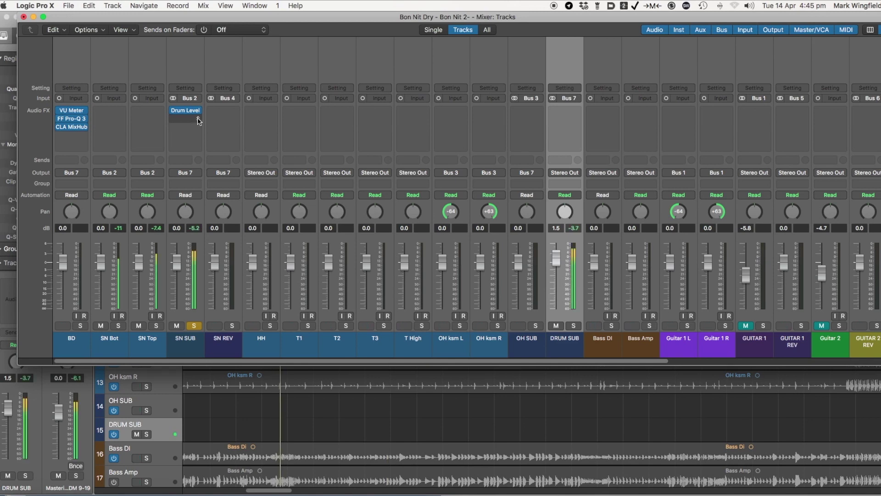
left_click(198, 120)
mouse_move(196, 161)
mouse_move(275, 145)
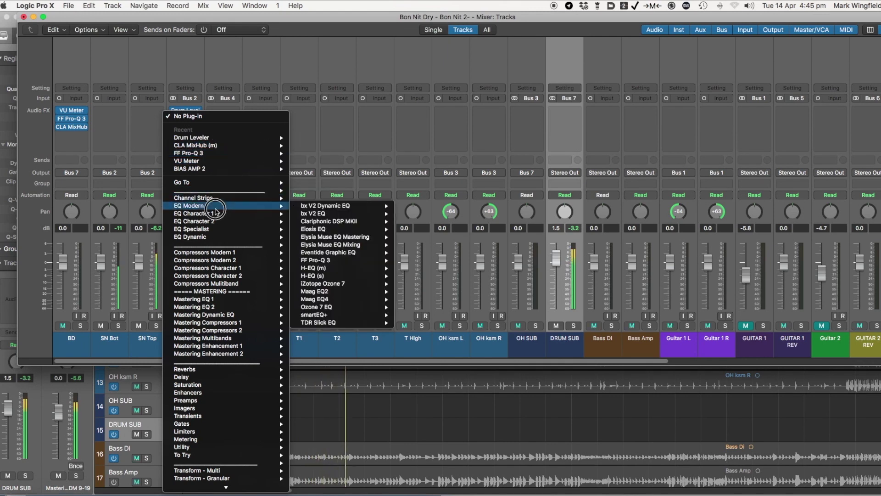
mouse_move(235, 197)
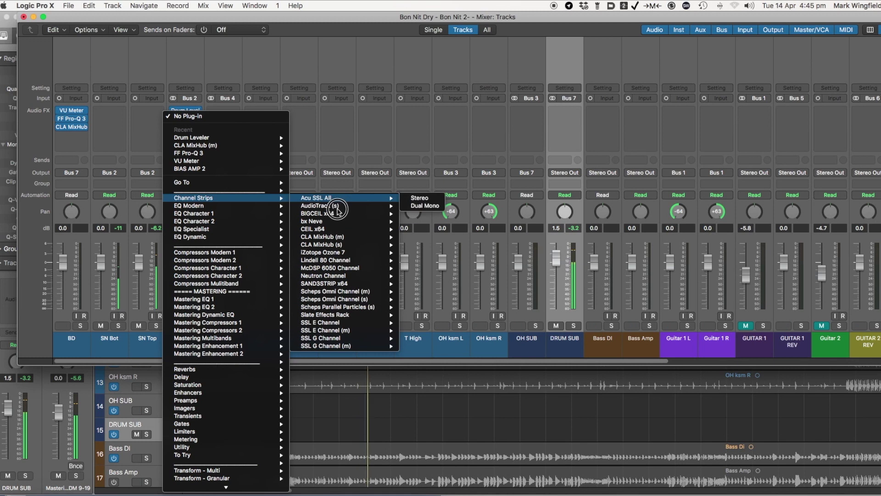
mouse_move(349, 245)
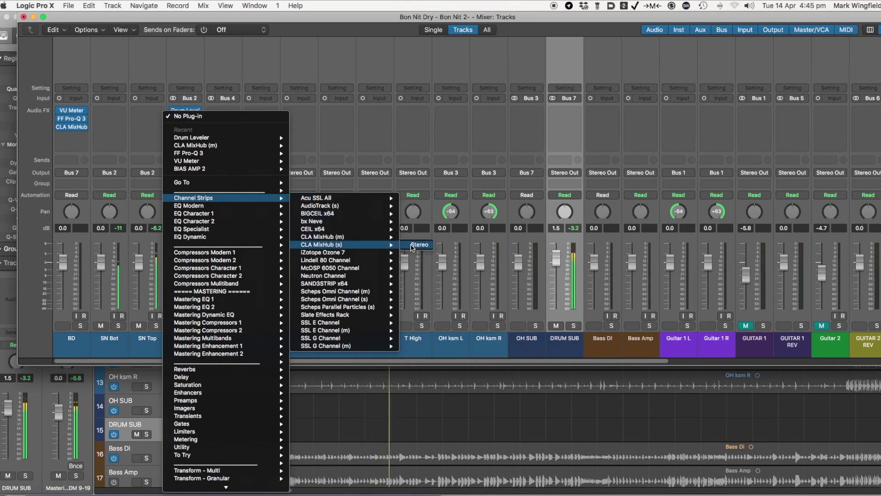
left_click(417, 245)
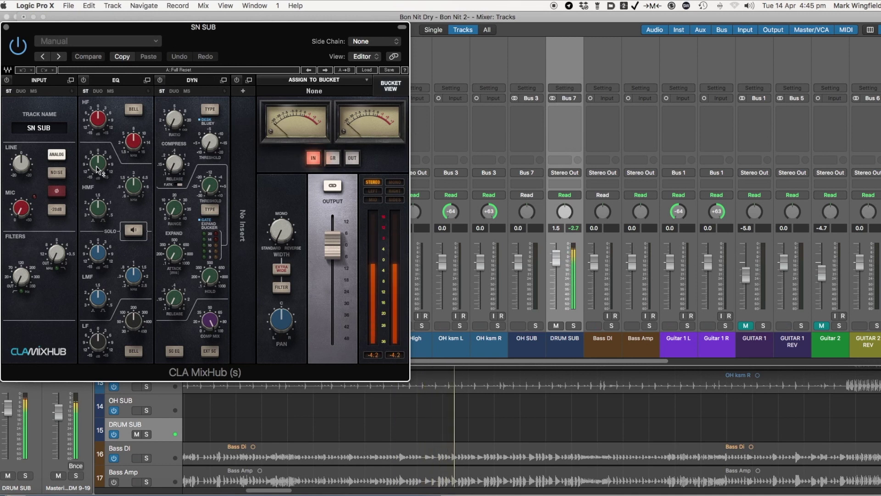
Boost the HF band's gain on SN SUB, lower the HMF band's frequency and boost the HMF gain.
left_click_drag(98, 122, 98, 115)
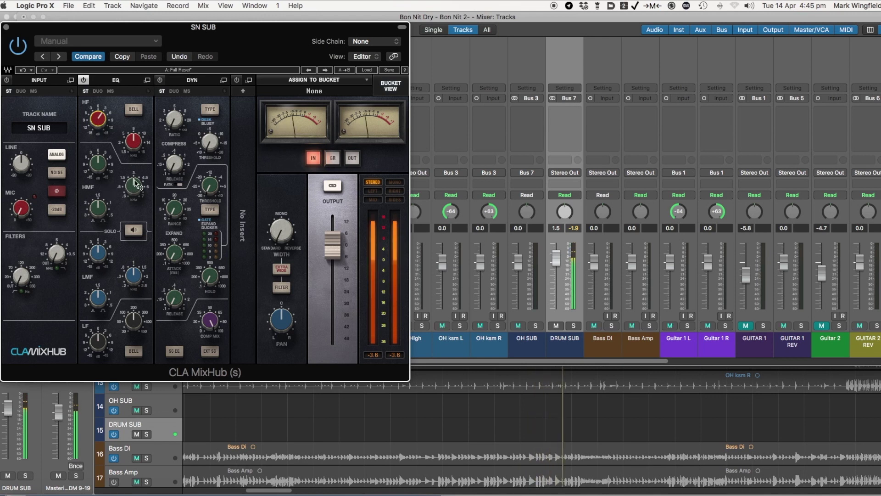
left_click_drag(135, 181, 126, 179)
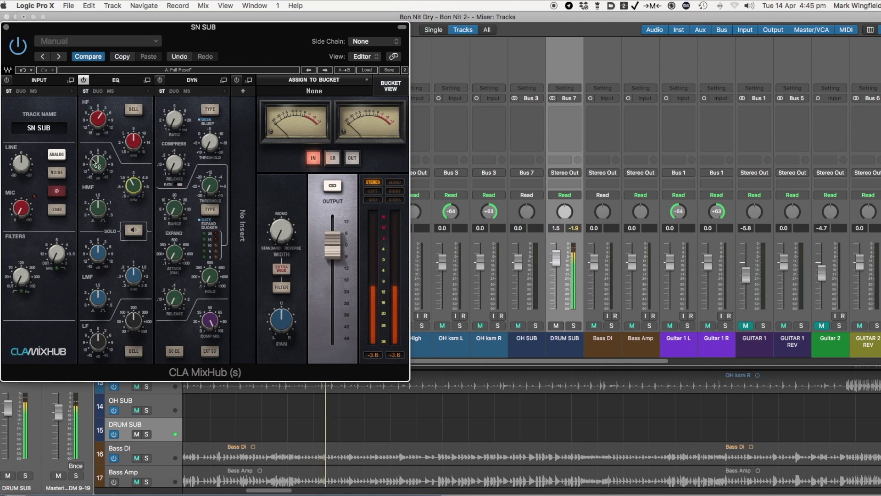
left_click_drag(98, 162, 99, 160)
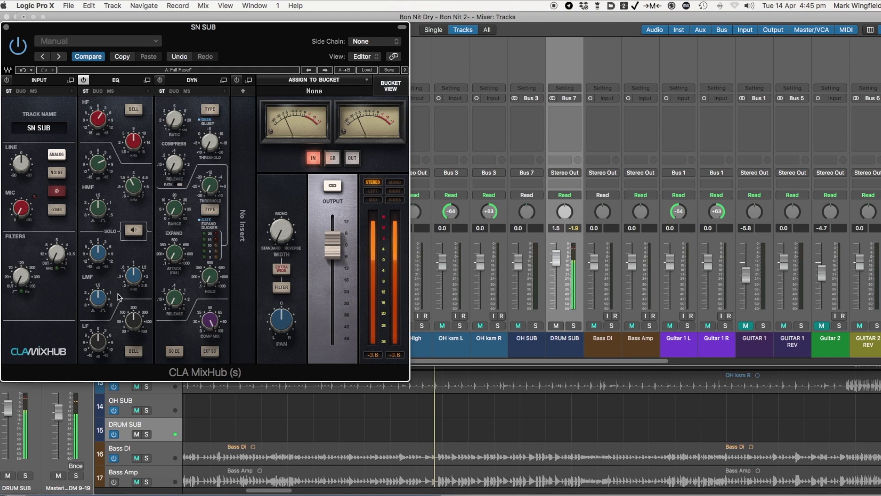
Set the LMF band to 0.30 kHz while listening with EQ solo, cut its gain and set its Q to 1.88.
left_click(133, 229)
left_click_drag(133, 276, 134, 289)
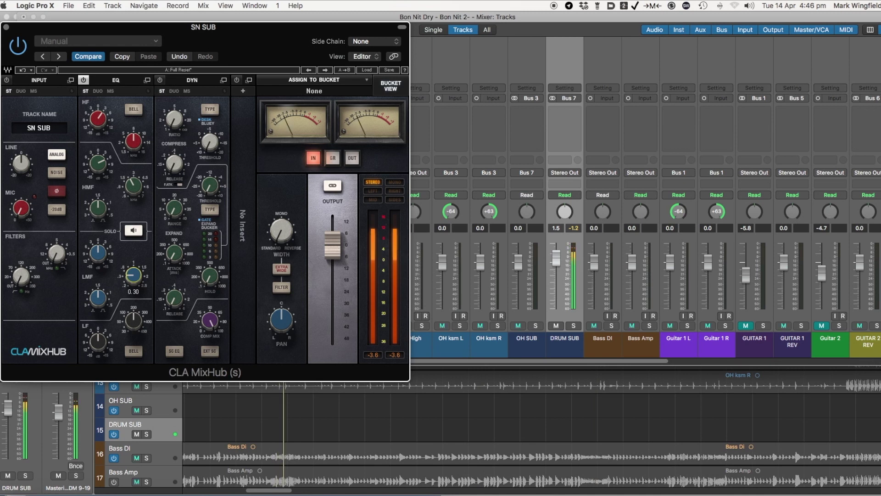
left_click(134, 228)
left_click_drag(98, 257, 98, 264)
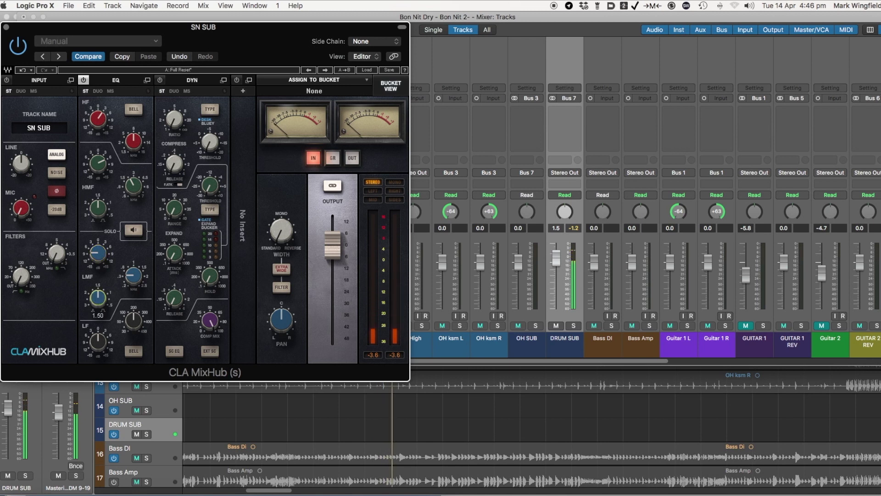
left_click_drag(98, 299, 97, 308)
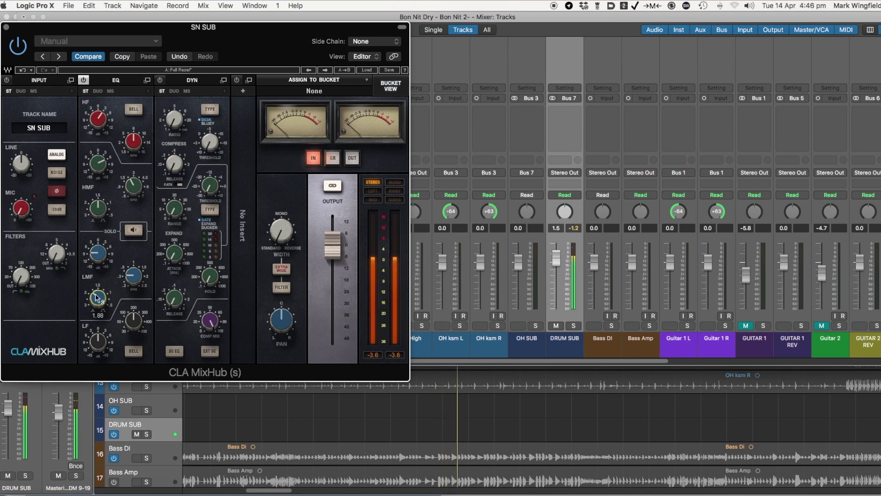
Switch the LF band to bell, set its frequency to 117 Hz while listening with EQ solo, and boost its gain.
left_click(134, 351)
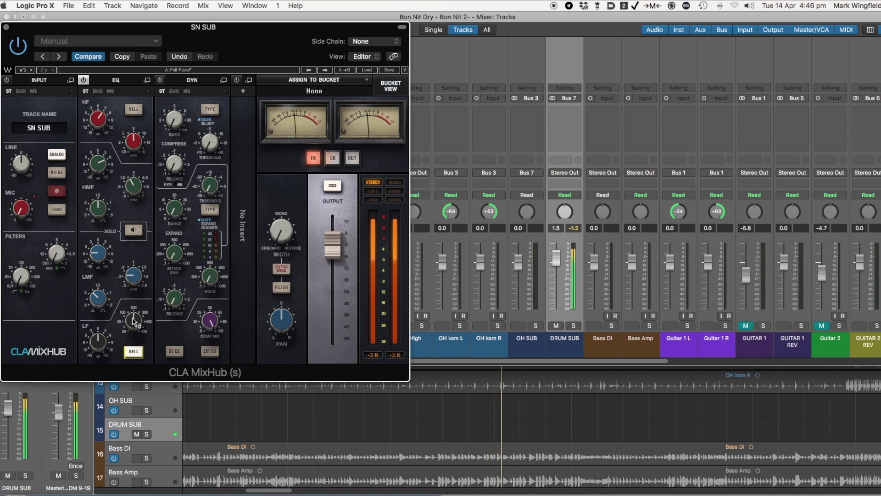
left_click(134, 230)
mouse_move(131, 325)
left_mouse_down()
mouse_move(131, 341)
mouse_move(134, 321)
left_mouse_up()
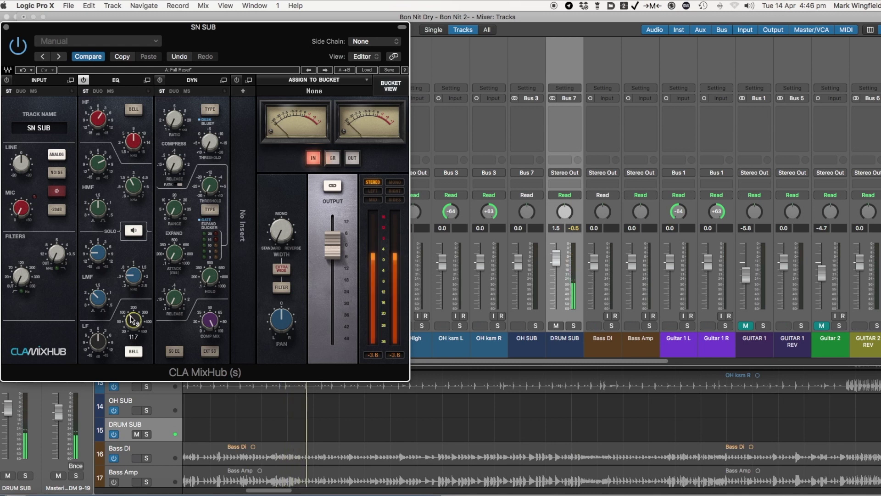
left_click(133, 231)
left_click_drag(97, 341, 98, 327)
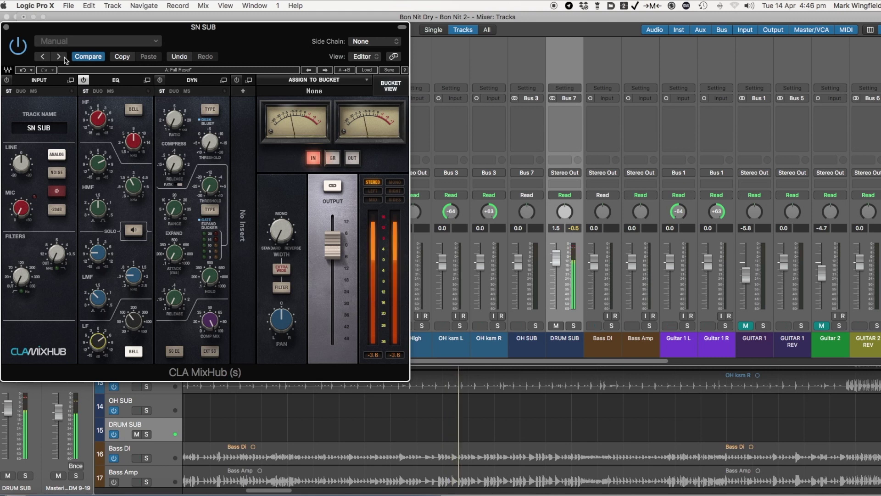
Compress SN SUB in Bluey mode with a 2.8:1 ratio, an adjusted threshold and 0.17 release, and compare with the plug-in bypassed.
left_click(214, 125)
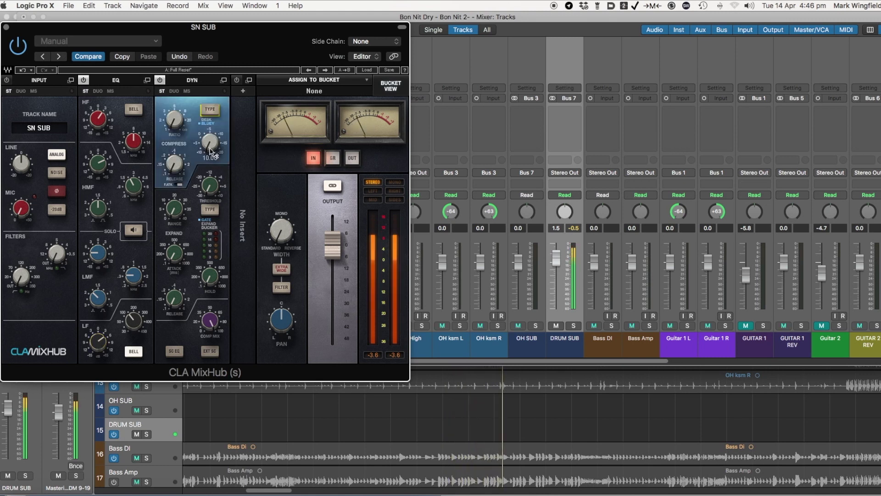
left_click_drag(180, 124, 180, 106)
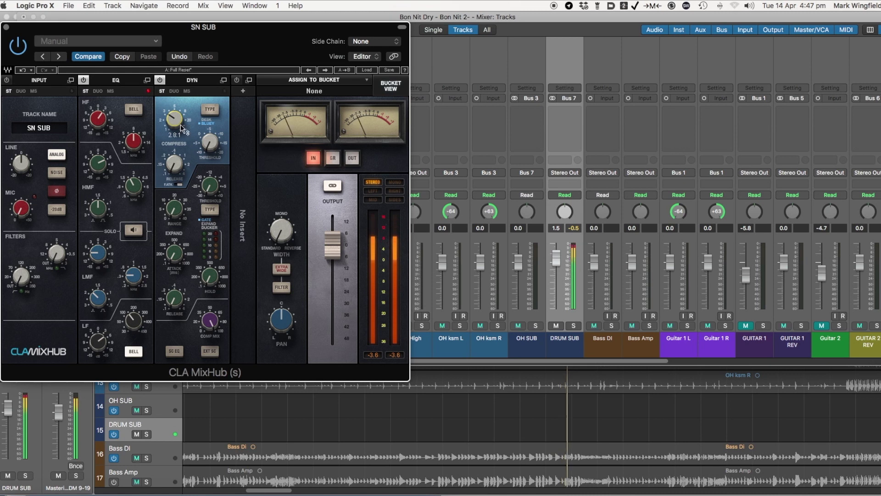
left_click_drag(210, 147, 211, 152)
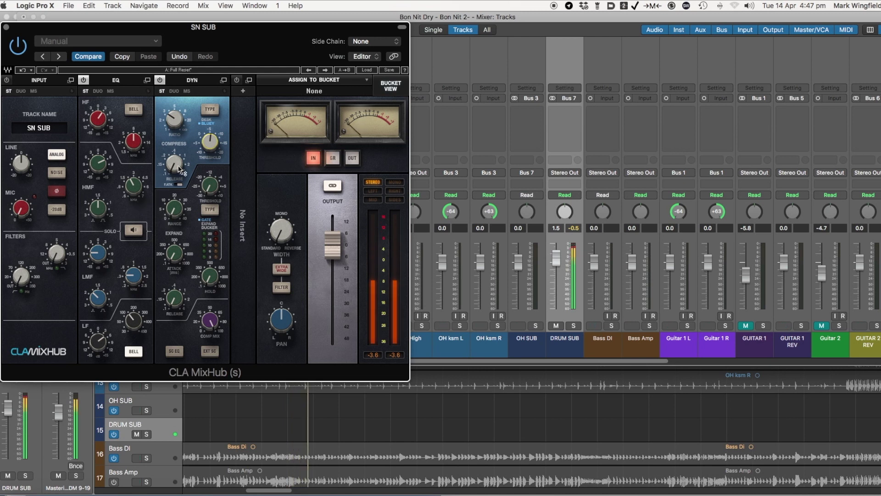
left_click_drag(177, 173, 177, 169)
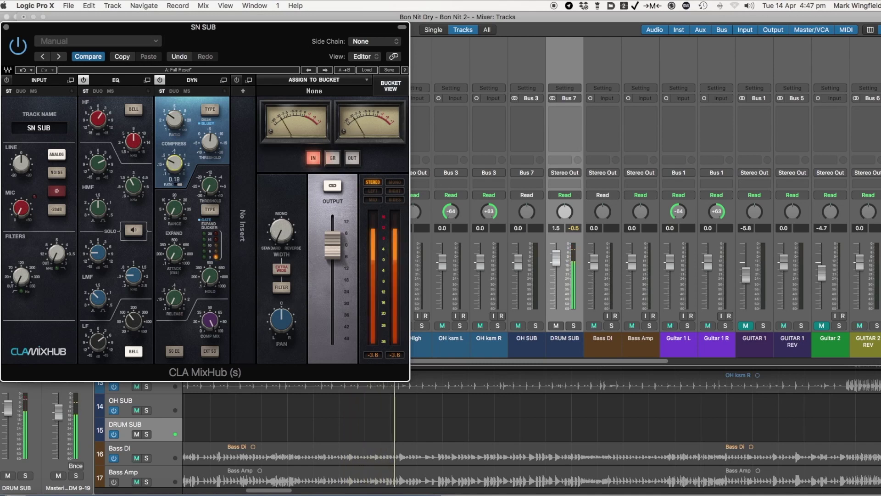
mouse_move(177, 169)
left_mouse_down()
mouse_move(179, 185)
mouse_move(182, 168)
left_mouse_up()
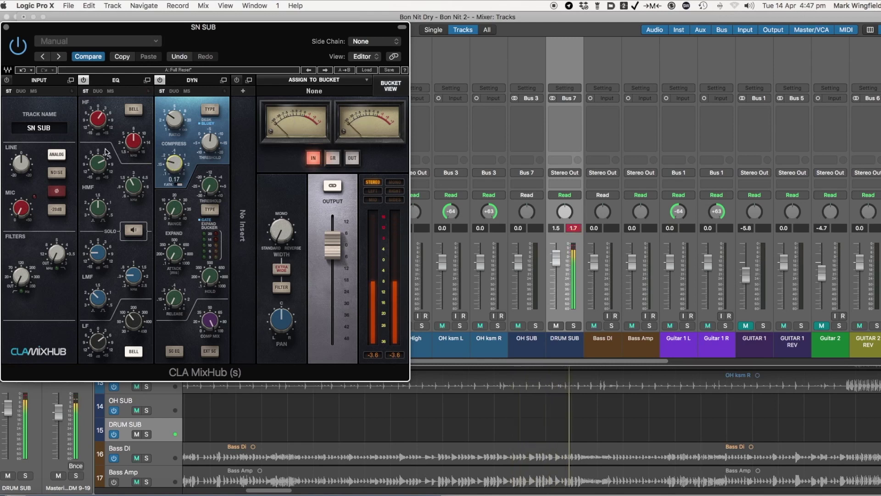
left_click(18, 46)
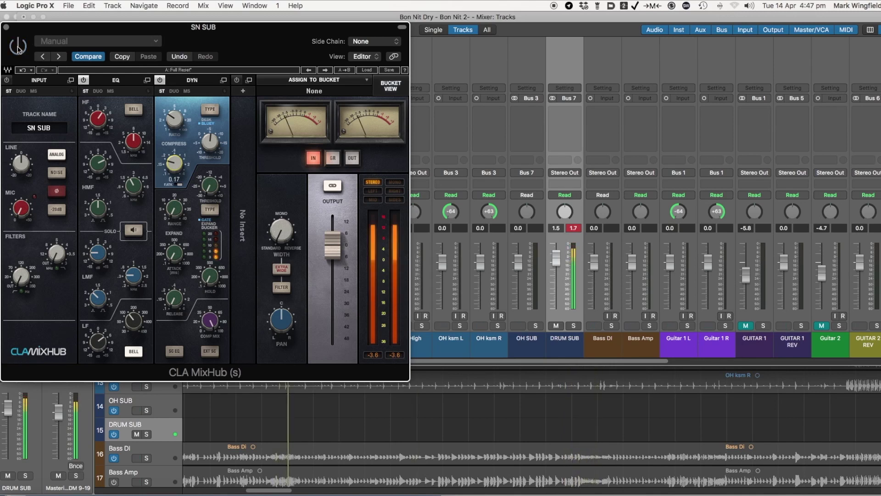
left_click(17, 48)
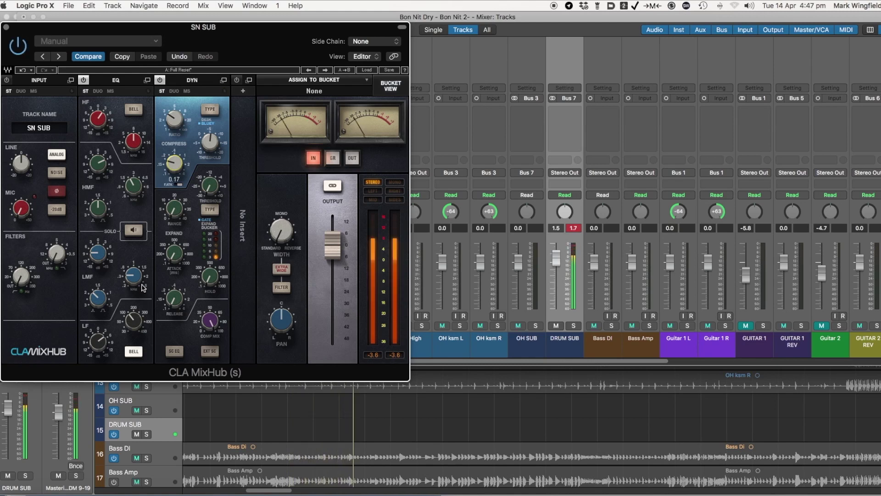
Fine-tune the LMF and LF bands of SN SUB's CLA MixHub during playback and close the plug-in window.
left_click(98, 253)
left_click_drag(97, 254, 97, 253)
left_click(132, 281)
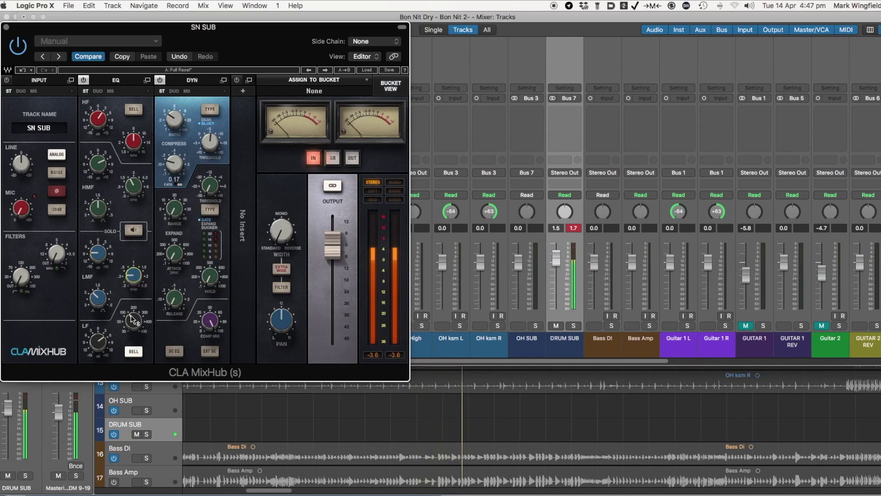
left_click(133, 322)
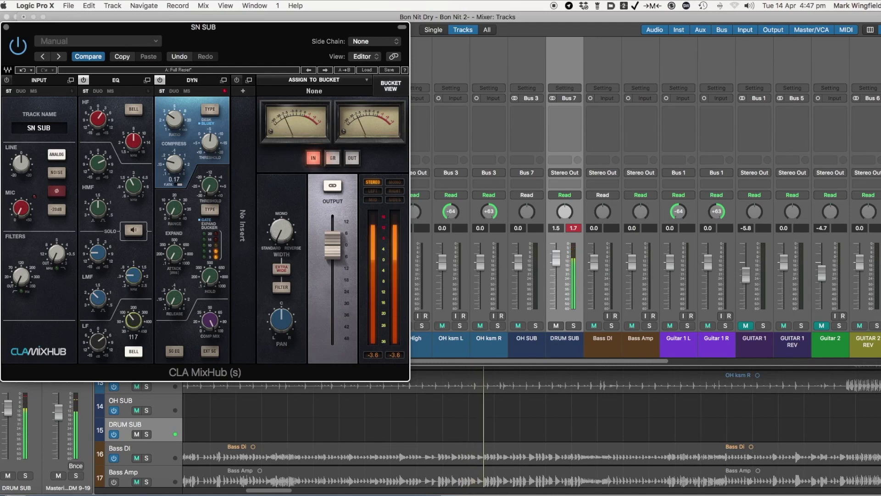
left_click_drag(132, 321, 132, 318)
left_click(100, 341)
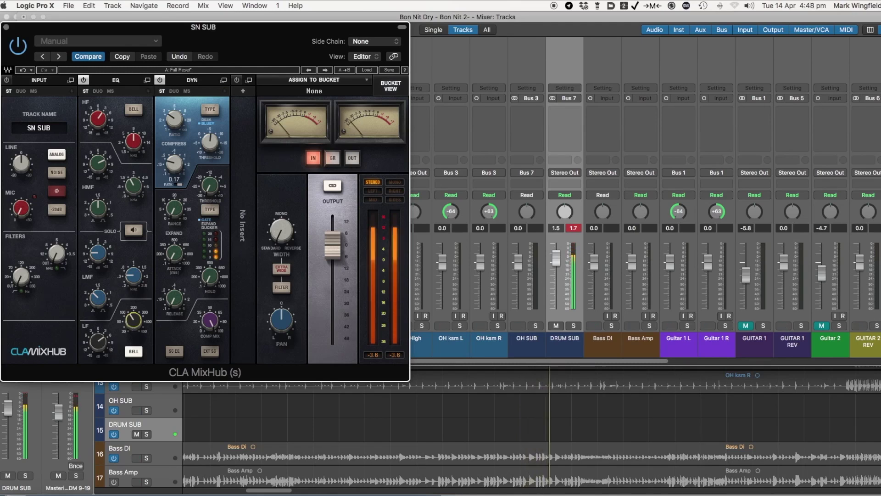
left_click(6, 28)
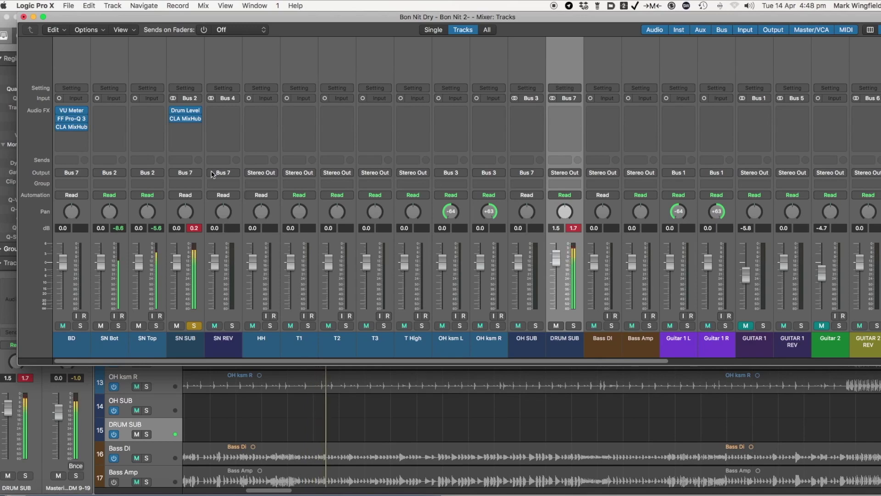
Insert the Smack Attack (s) transient shaper on SN SUB after CLA MixHub and adjust it.
left_click(196, 127)
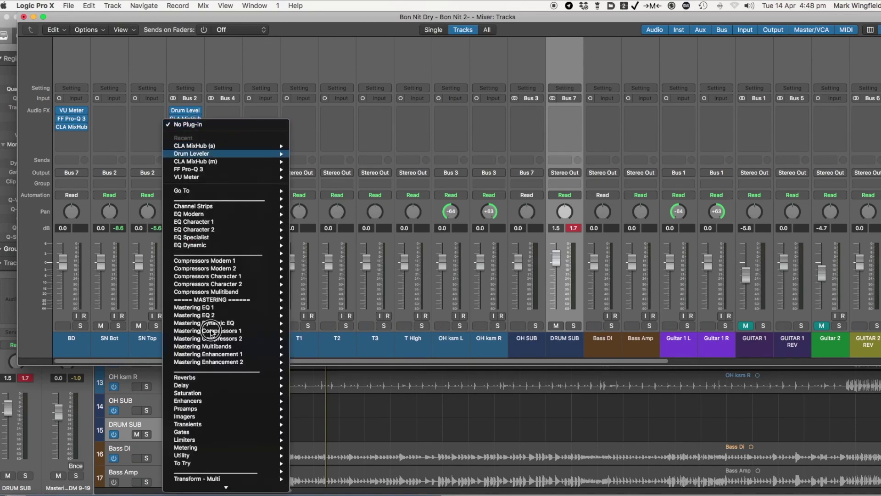
scroll(221, 417, "down", 5)
scroll(210, 429, "down", 8)
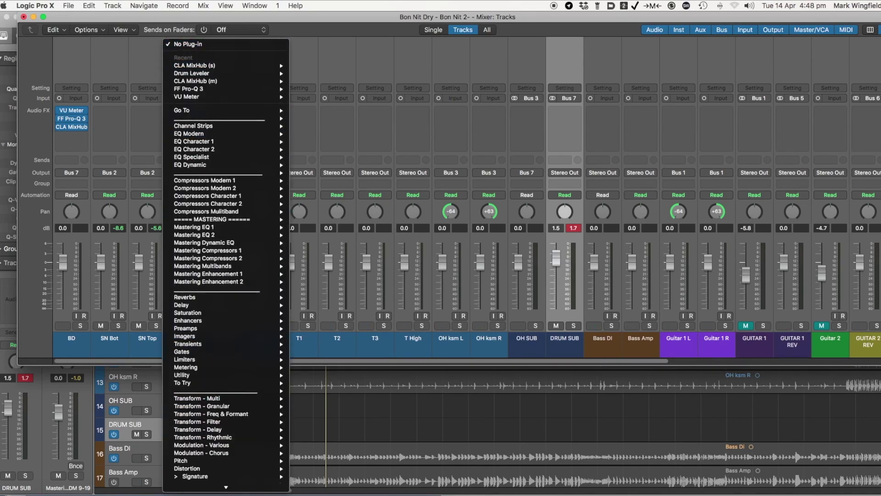
mouse_move(209, 429)
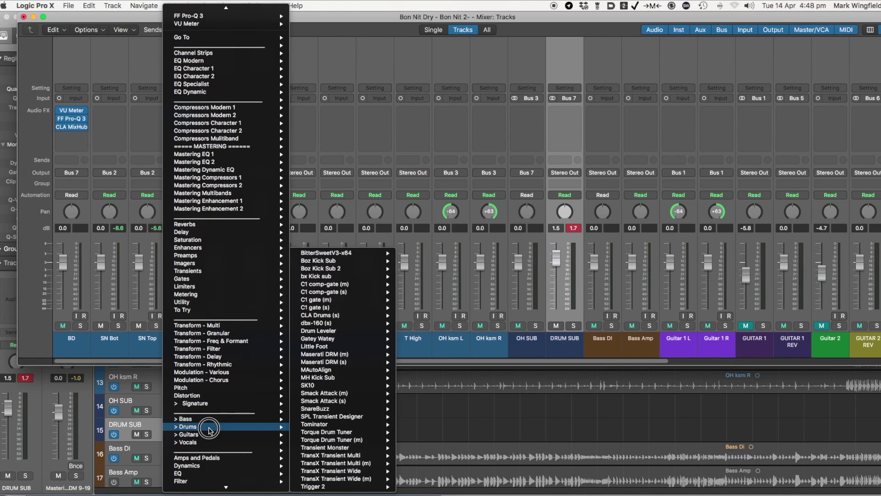
mouse_move(353, 433)
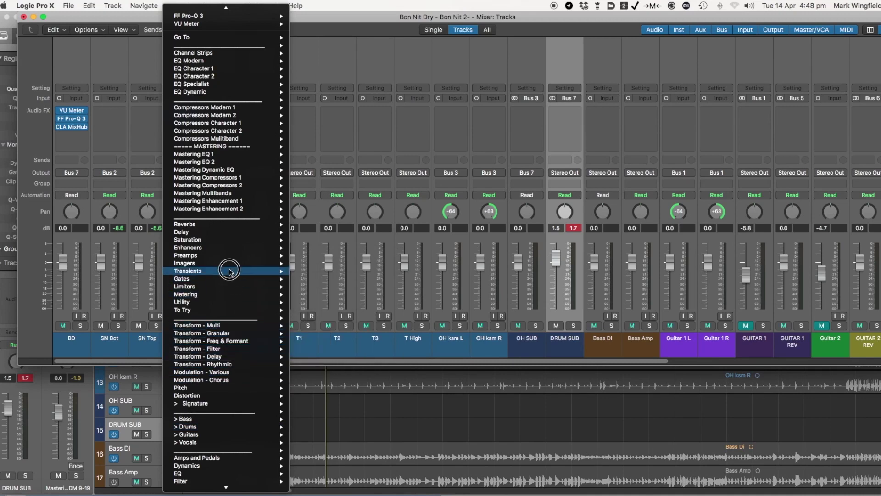
mouse_move(229, 271)
mouse_move(344, 353)
left_click(427, 350)
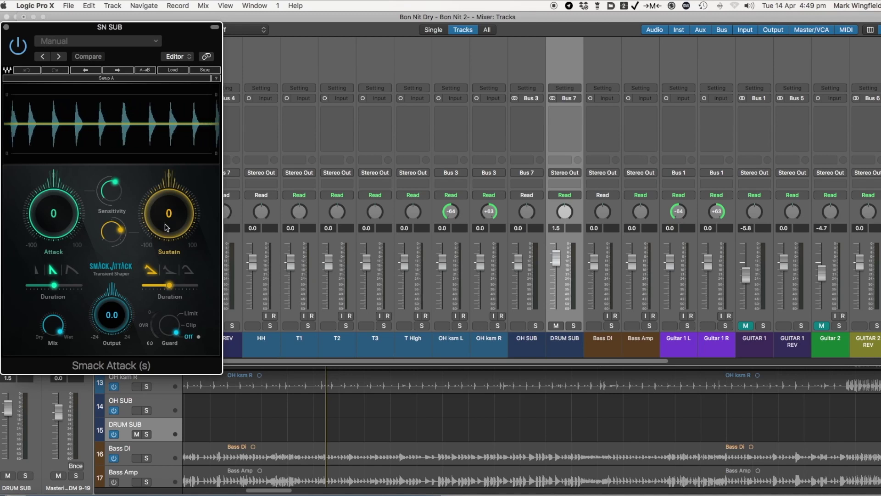
scroll(166, 227, "up", 5)
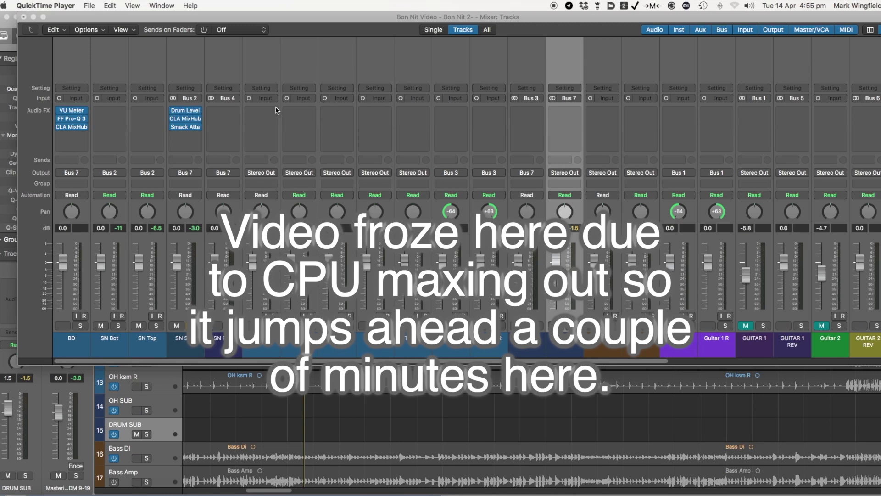
Insert the Distressor compressor on SN SUB after Smack Attack and start playback.
left_click(322, 22)
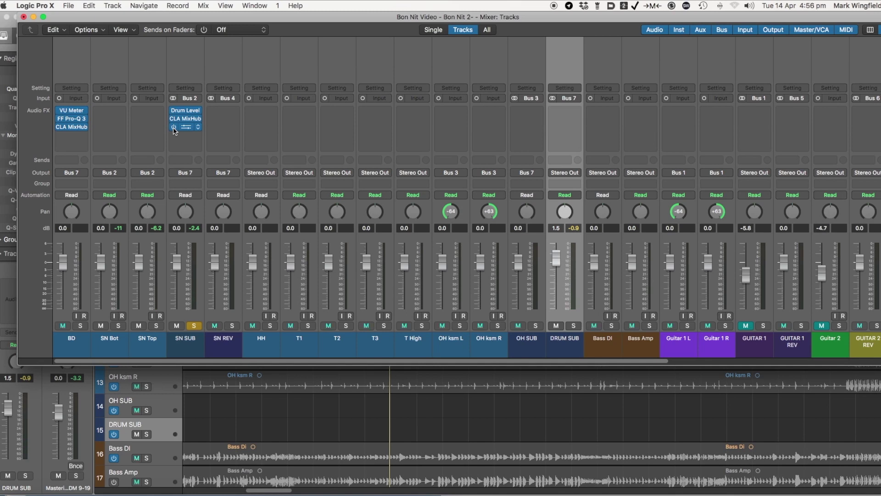
left_click(198, 135)
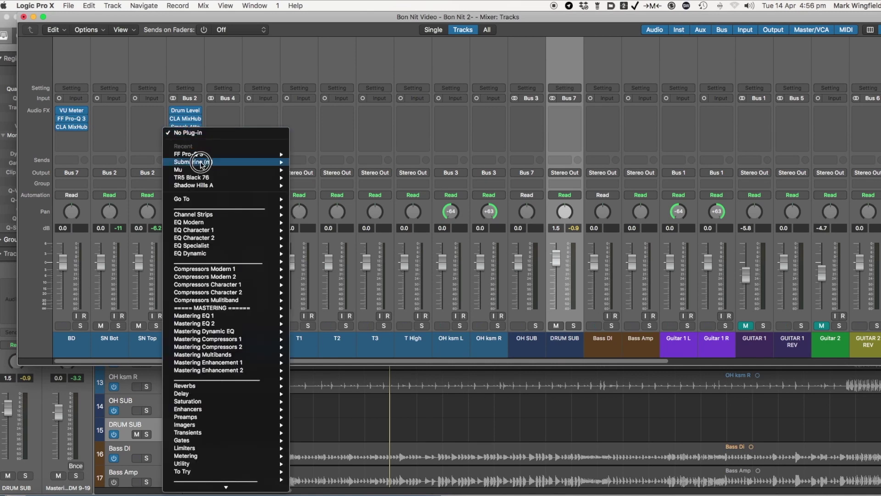
mouse_move(215, 240)
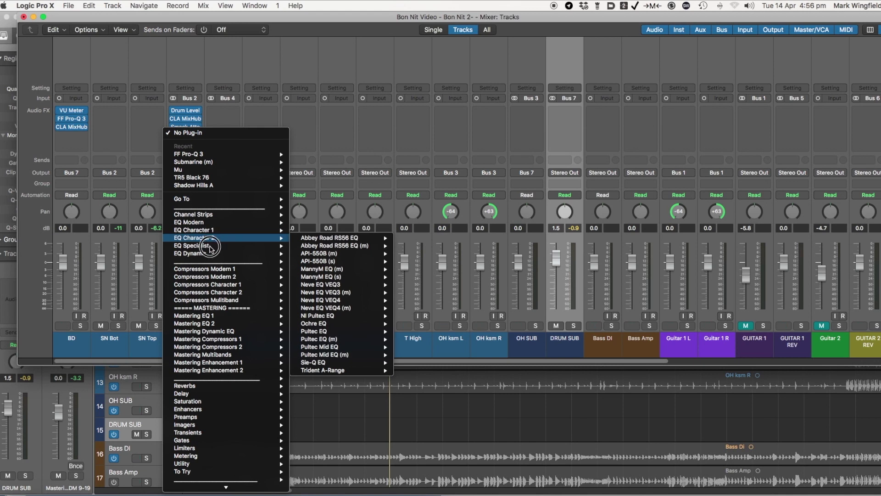
mouse_move(228, 283)
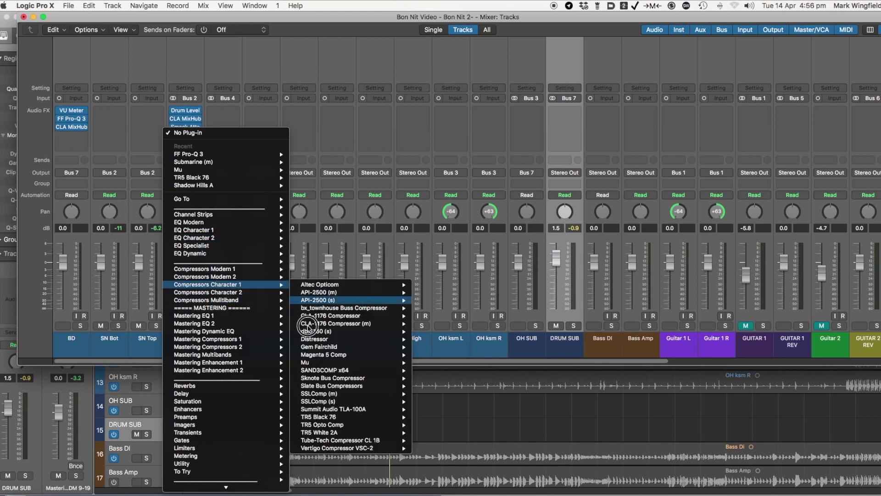
mouse_move(317, 339)
left_click(431, 340)
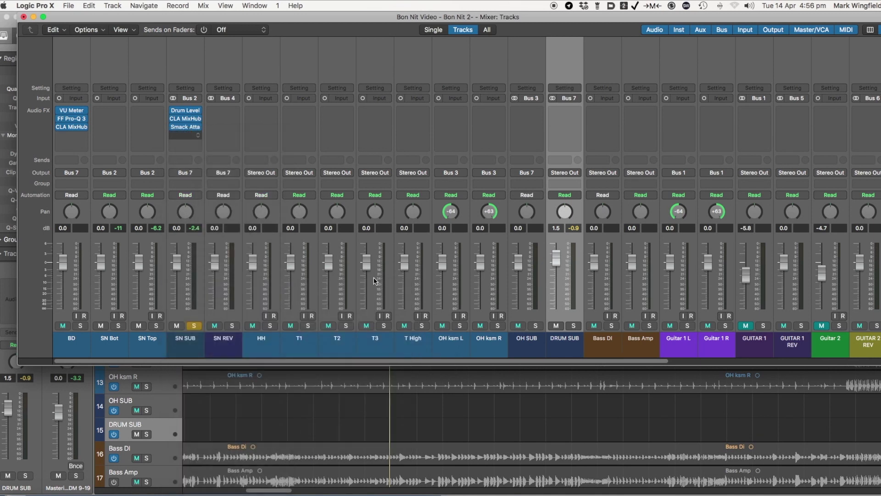
key("space")
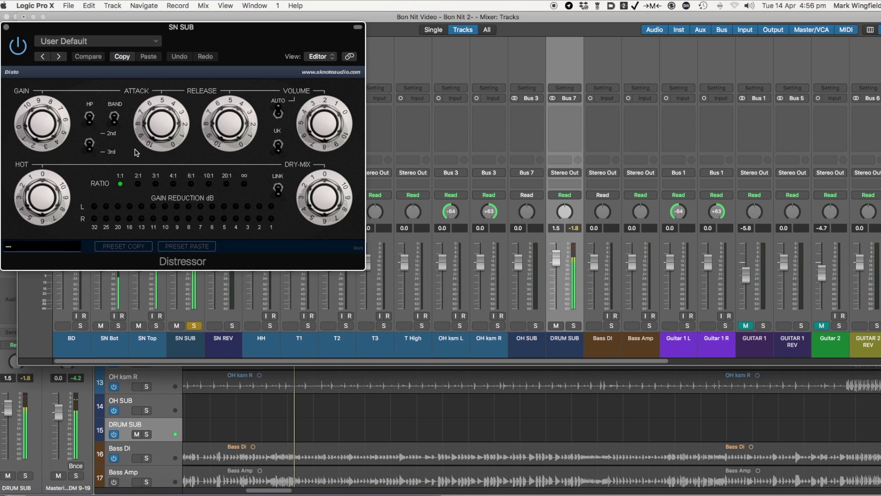
Set the Distressor to a 2:1 ratio, release 80.50 and gain 14.20 dB, and adjust its attack while listening.
left_click(138, 184)
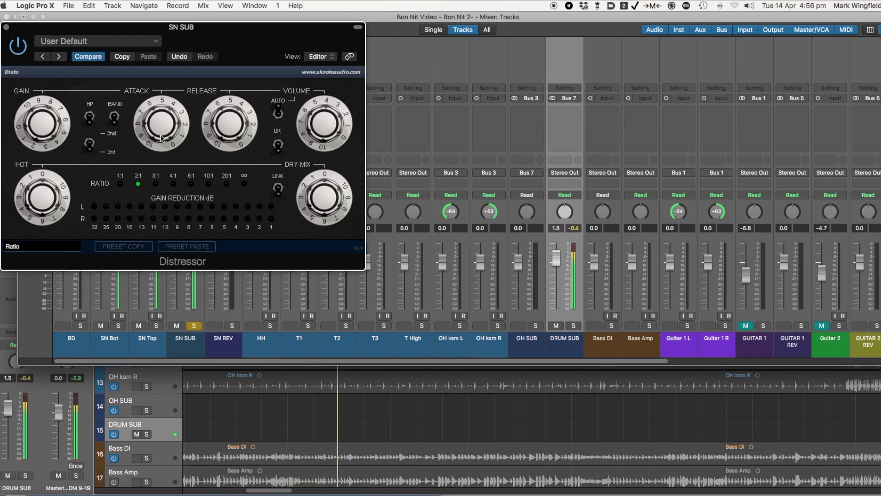
left_click_drag(228, 135, 223, 123)
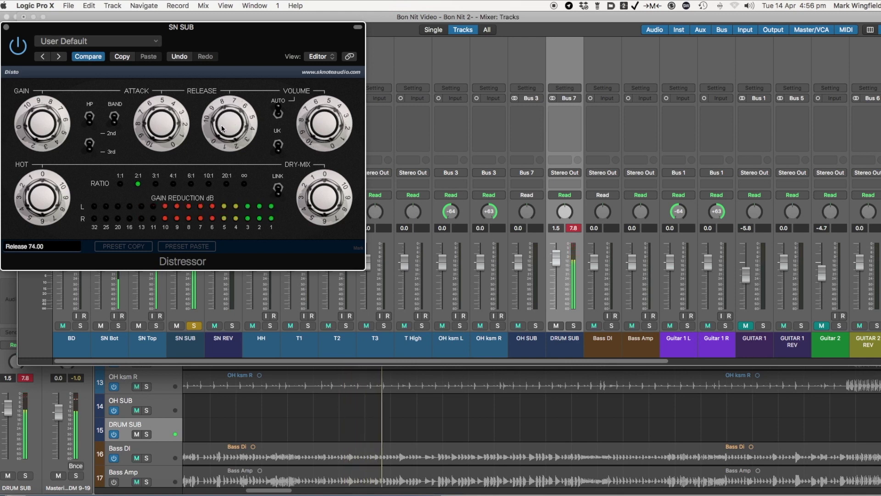
left_click_drag(161, 125, 160, 127)
left_click_drag(228, 125, 229, 126)
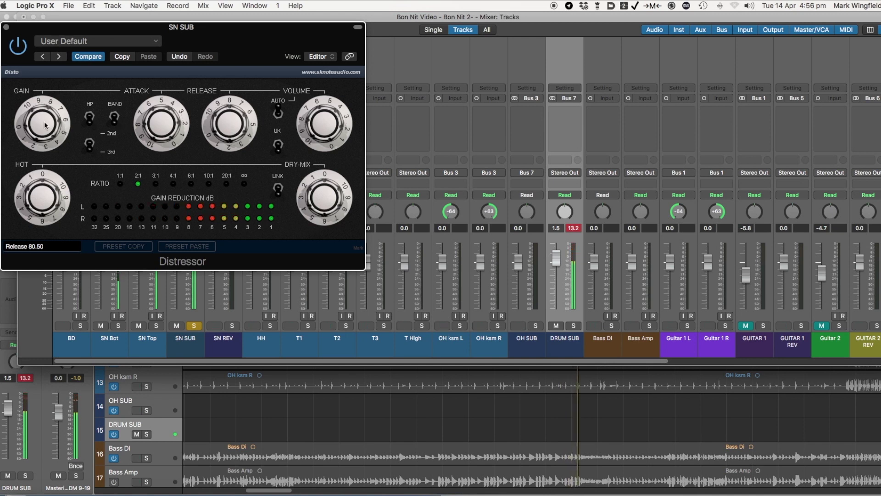
left_click_drag(35, 120, 37, 120)
Solo DRUM SUB to hear the snare with the drums and move the Distressor window away from the snare channels.
left_click(569, 327)
left_click(574, 325)
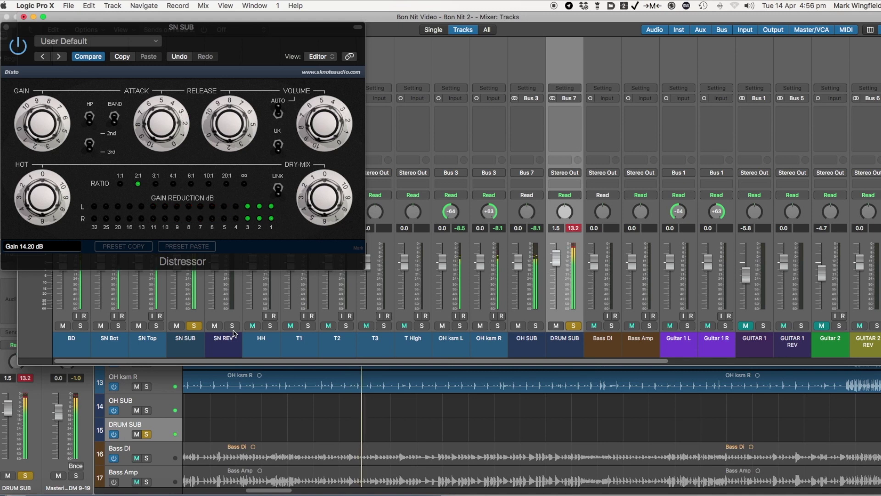
left_click_drag(106, 34, 484, 187)
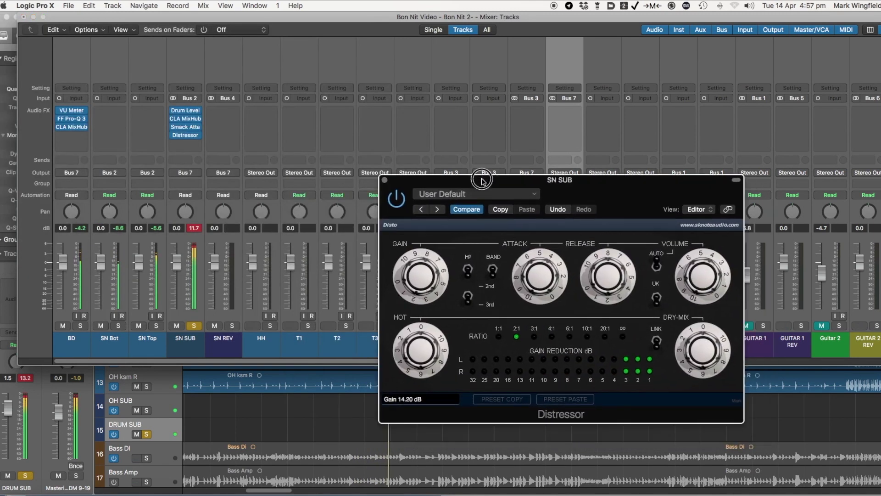
Insert the Sonsig Rev-A reverb on the SN REV channel.
left_click(188, 160)
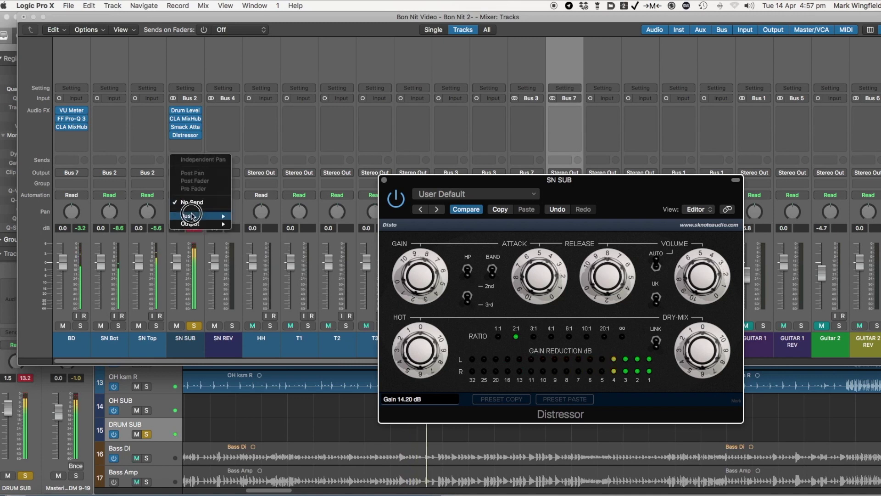
left_click(115, 160)
left_click(228, 111)
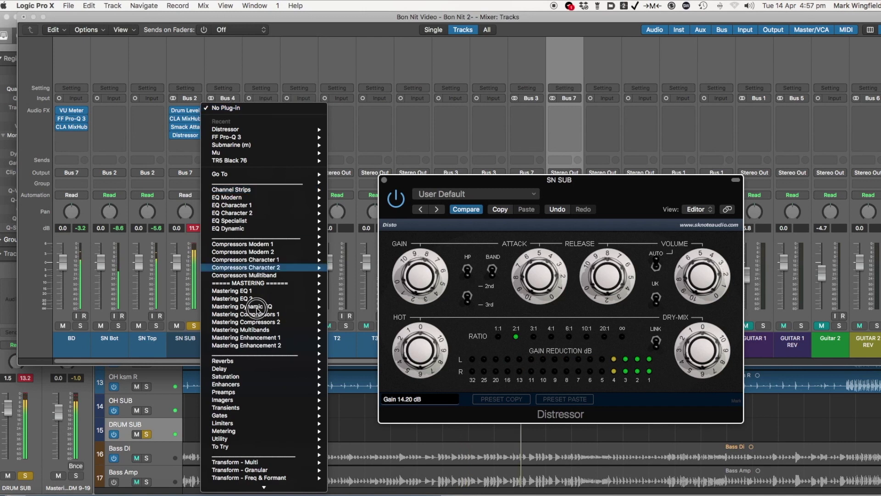
mouse_move(313, 366)
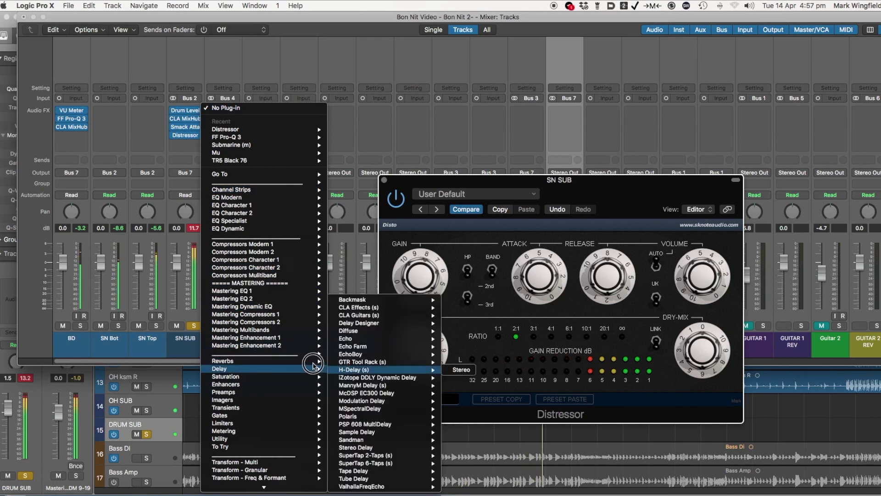
mouse_move(375, 357)
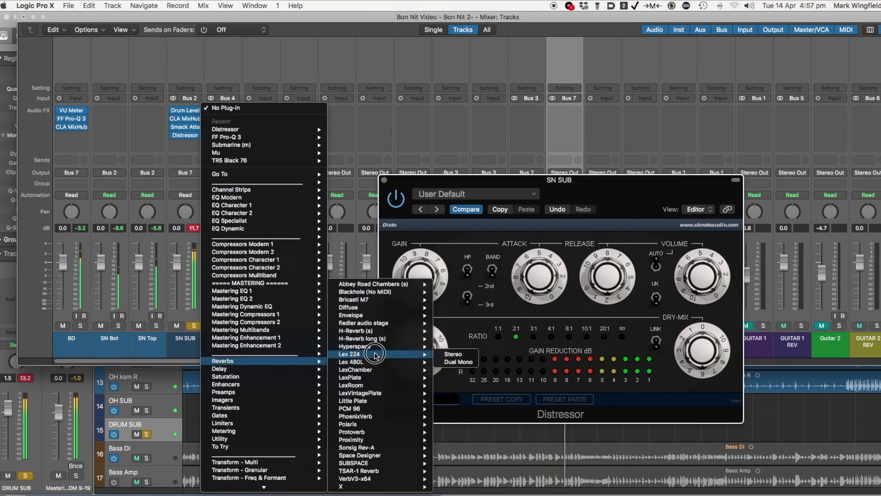
mouse_move(375, 373)
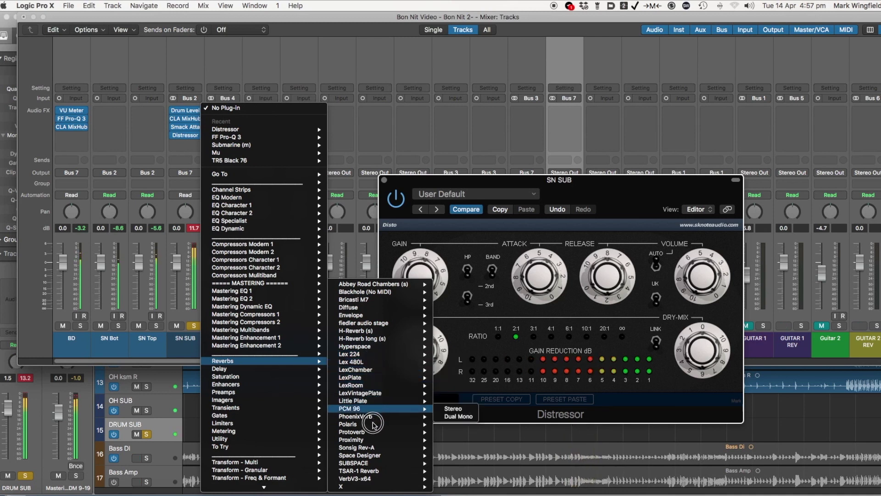
mouse_move(385, 449)
left_click(453, 448)
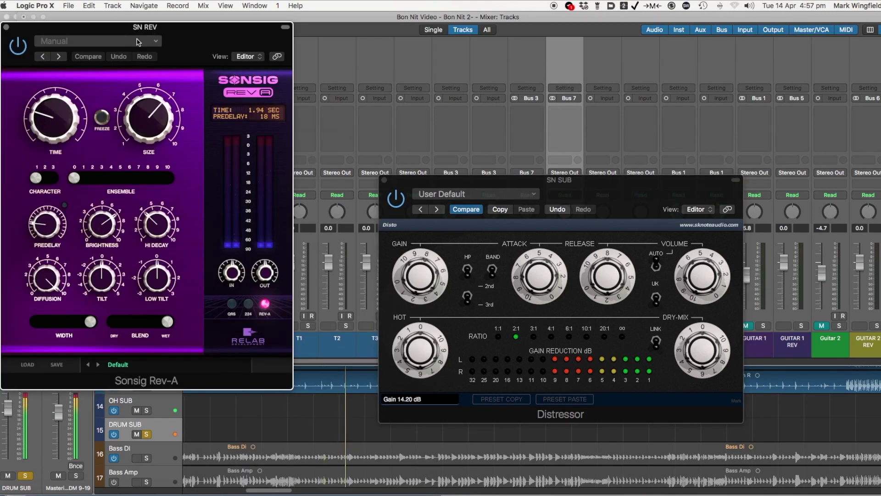
Load the Snare Plate 1 preset in Sonsig Rev-A and move its window clear of the snare channels.
left_click(138, 42)
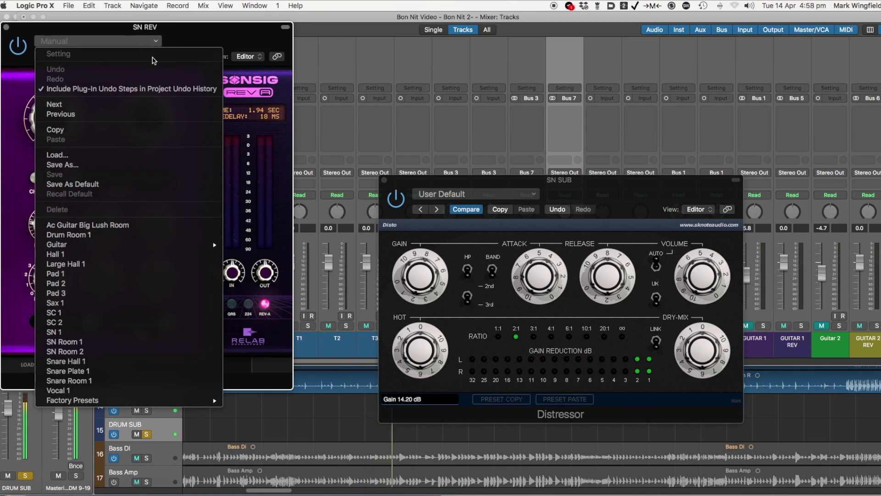
left_click(259, 43)
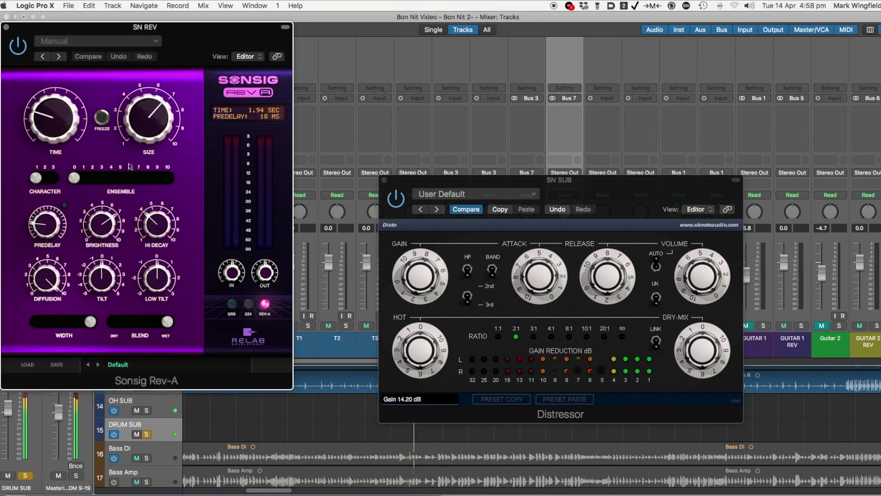
left_click(74, 41)
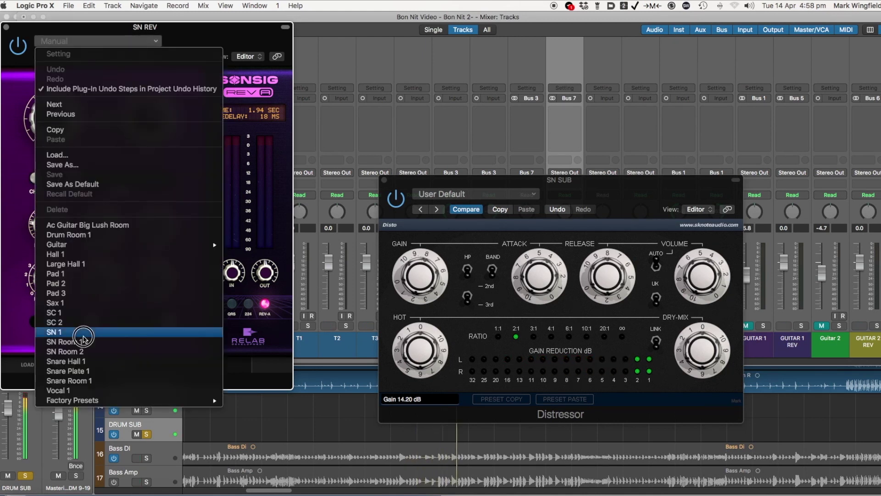
left_click(83, 372)
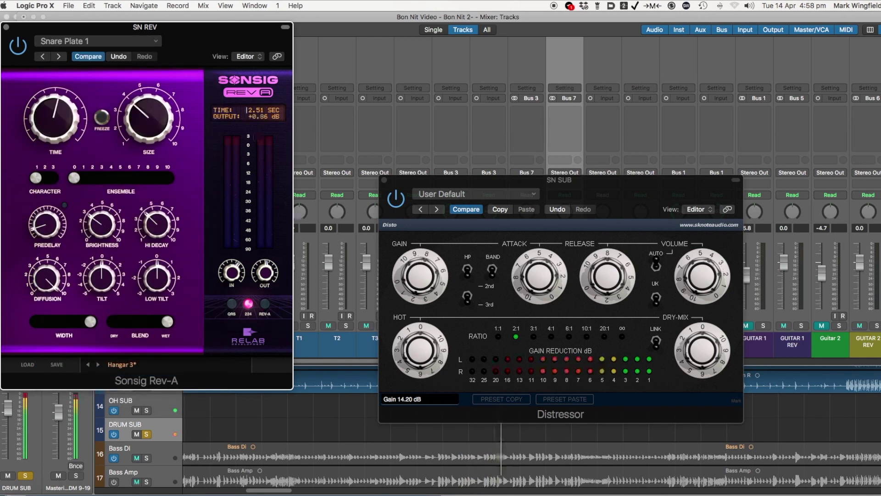
left_click_drag(206, 37, 545, 88)
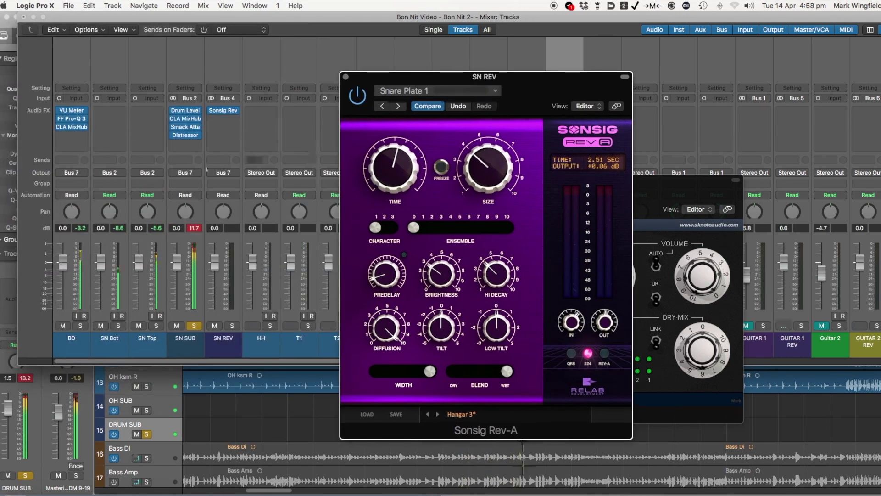
Add a send from SN SUB to Bus 4 (SN REV) and raise its level while listening to the reverb.
left_click(198, 149)
left_click(184, 160)
left_click(183, 161)
left_click(183, 161)
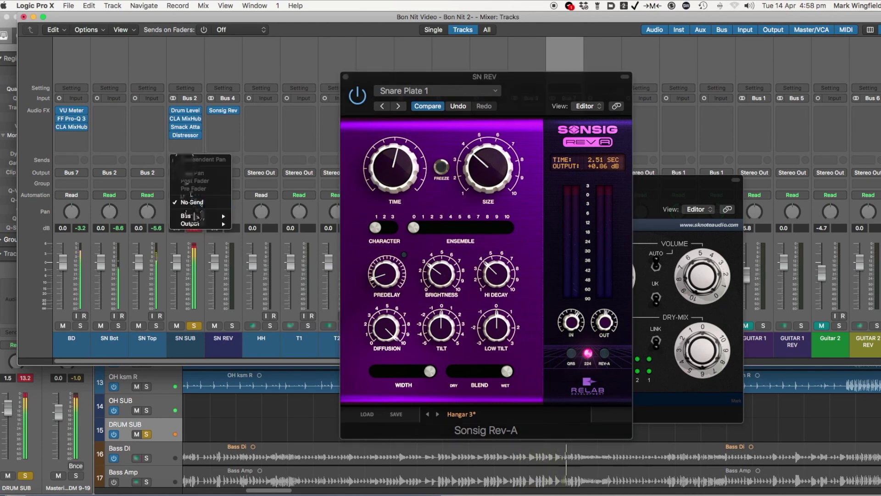
mouse_move(197, 216)
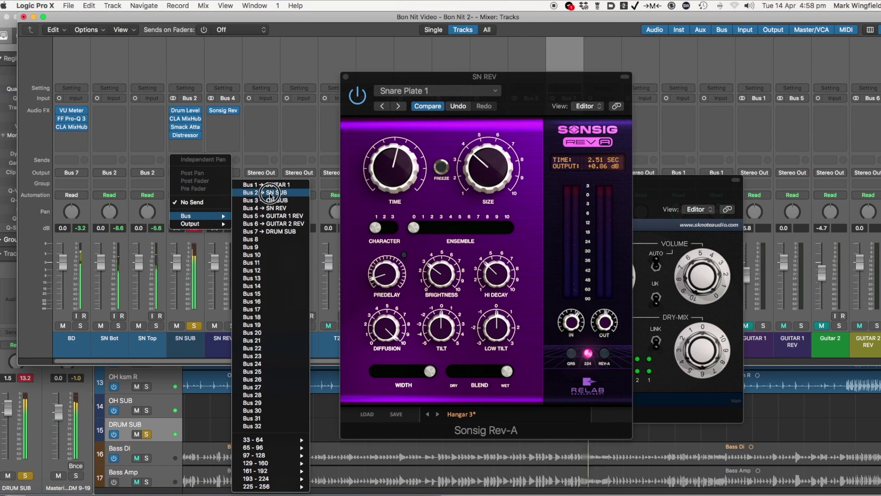
left_click(296, 210)
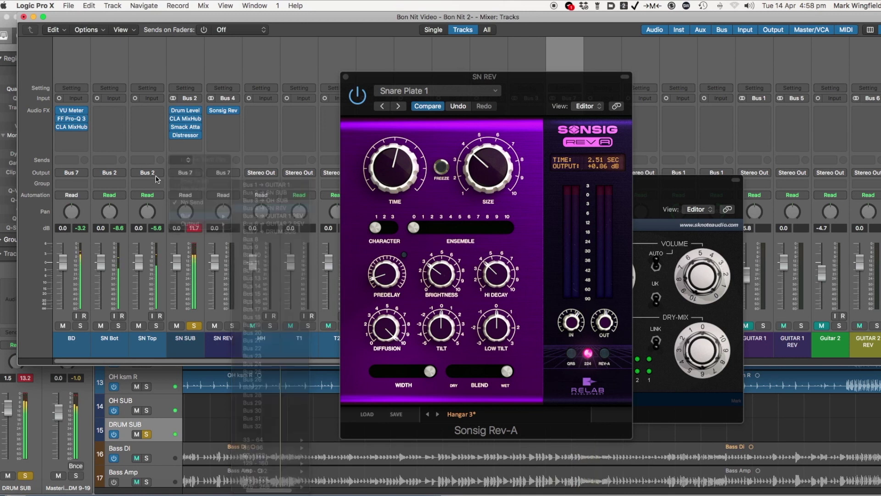
left_click(198, 152)
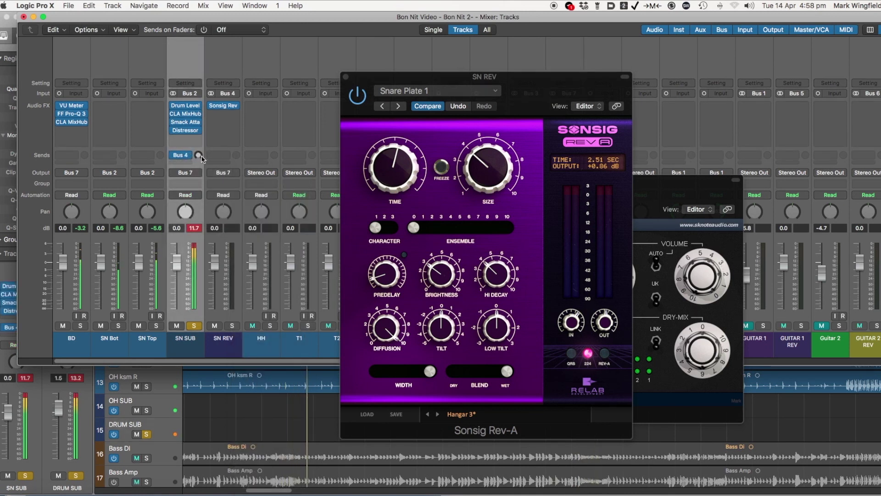
left_click_drag(198, 151, 198, 120)
left_click(199, 155)
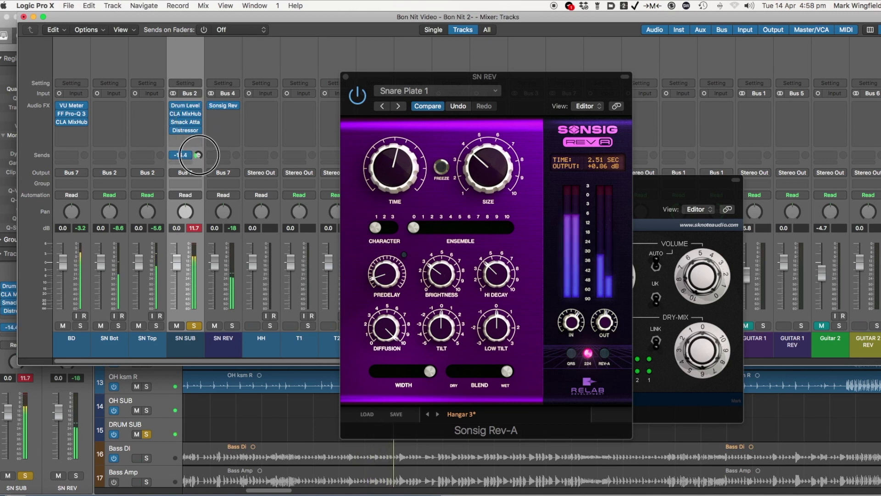
left_click_drag(198, 155, 200, 156)
Shorten the snare reverb time to 1.46 sec and raise its brightness.
left_click_drag(459, 76, 247, 51)
left_click_drag(166, 123, 169, 161)
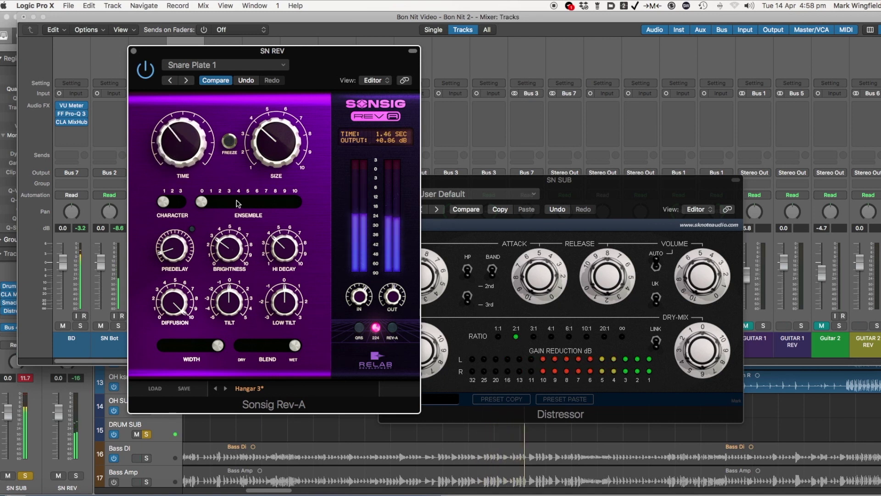
mouse_move(183, 250)
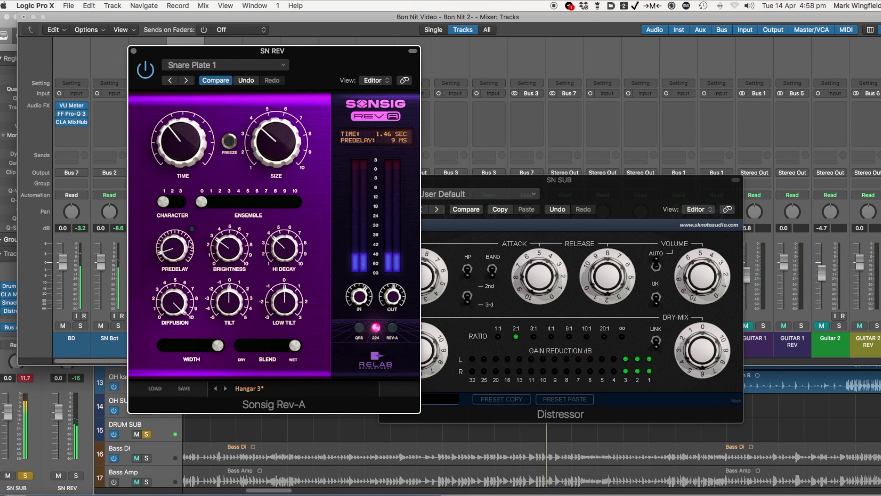
left_click_drag(230, 254, 230, 195)
Raise the reverb's tilt, keep low tilt at 0, set character to 2 and close the reverb window.
left_click_drag(229, 292, 285, 286)
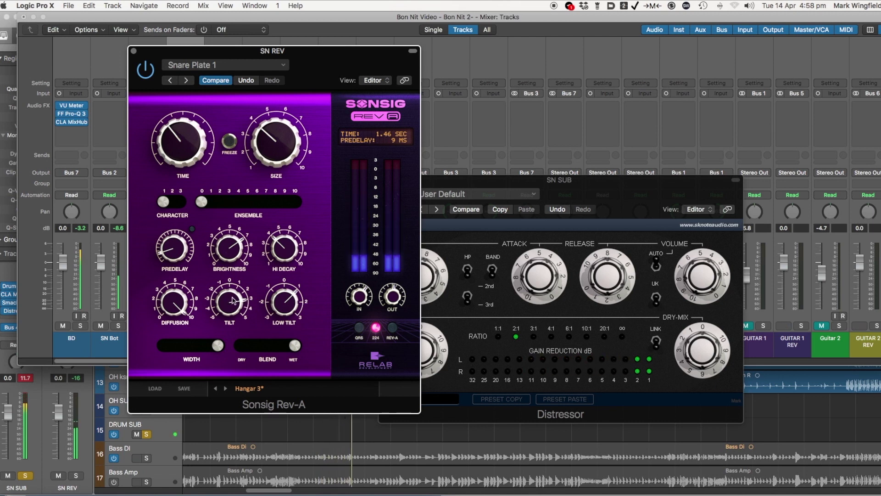
left_click_drag(233, 300, 222, 326)
left_click_drag(291, 302, 286, 317)
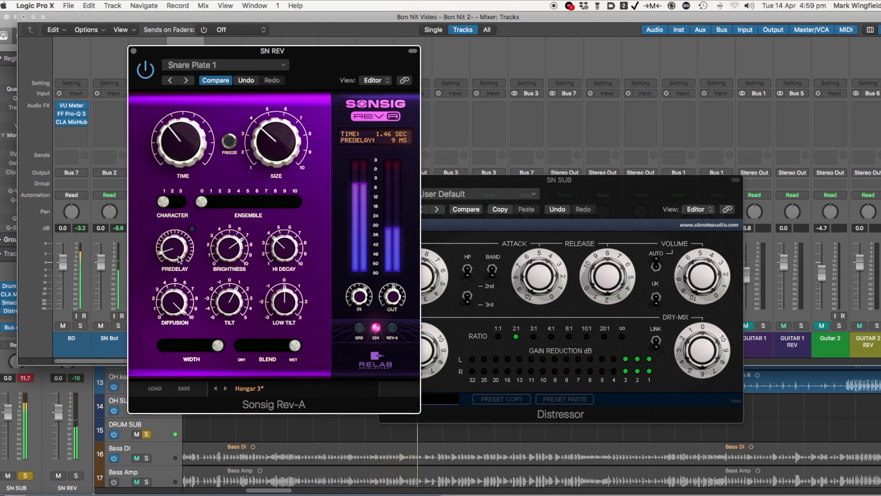
left_click(175, 205)
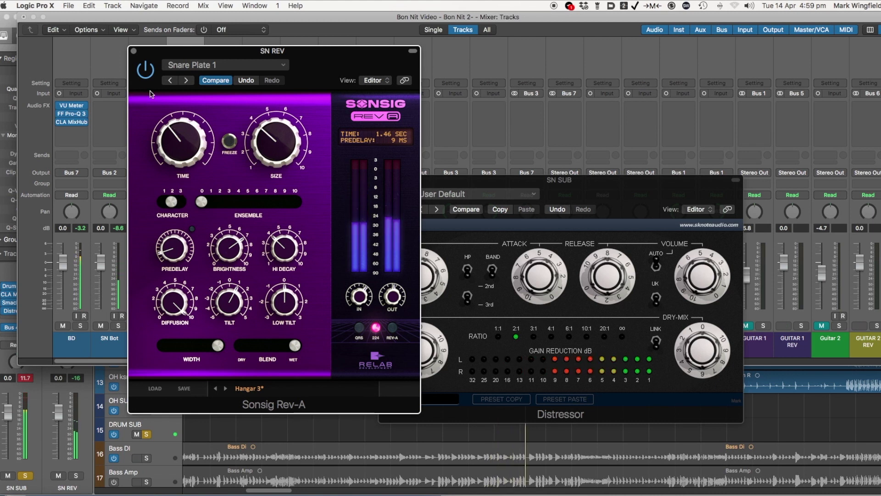
left_click(133, 51)
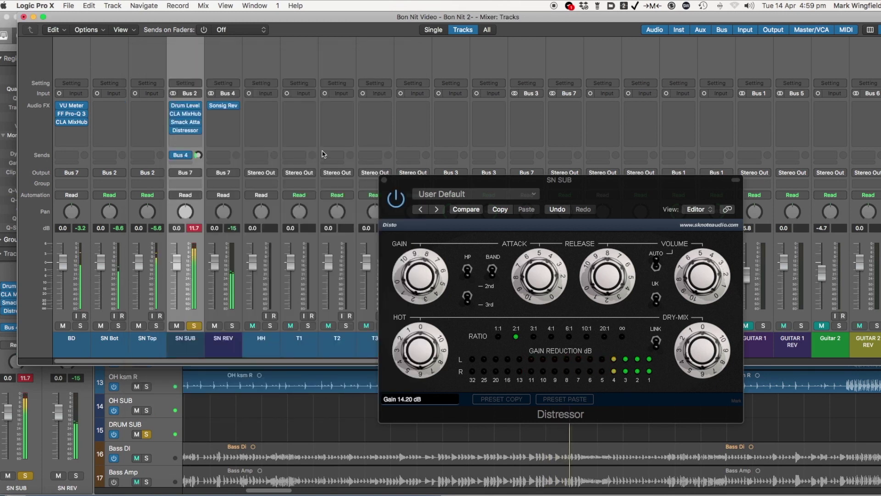
Lower the SN SUB fader to -3.0 dB and close the Distressor window.
left_click_drag(470, 182, 528, 240)
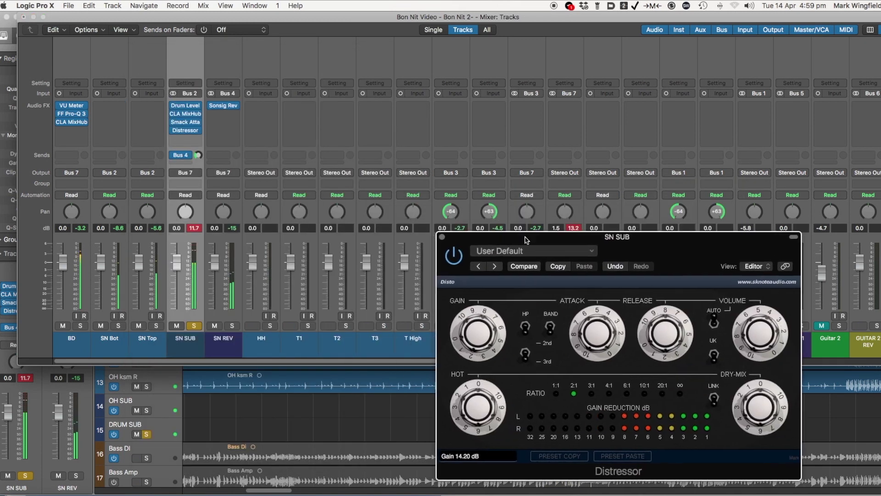
left_click_drag(181, 267, 178, 280)
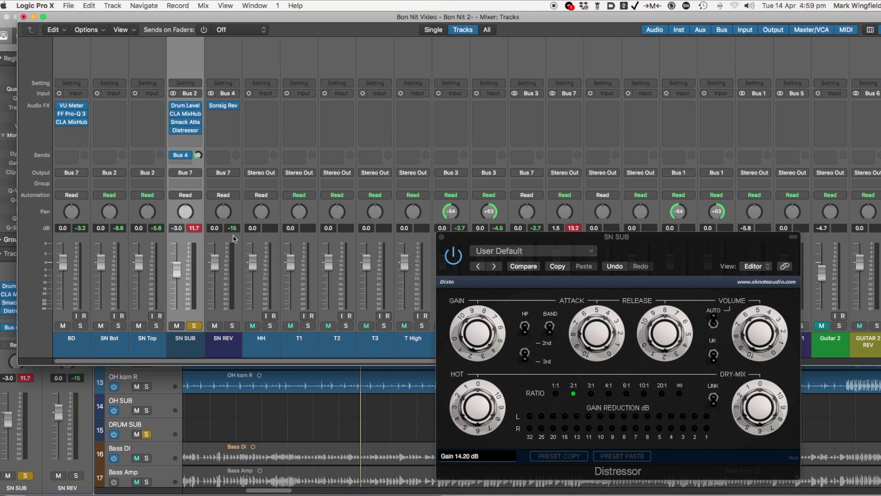
left_click_drag(517, 240, 239, 169)
left_click(212, 164)
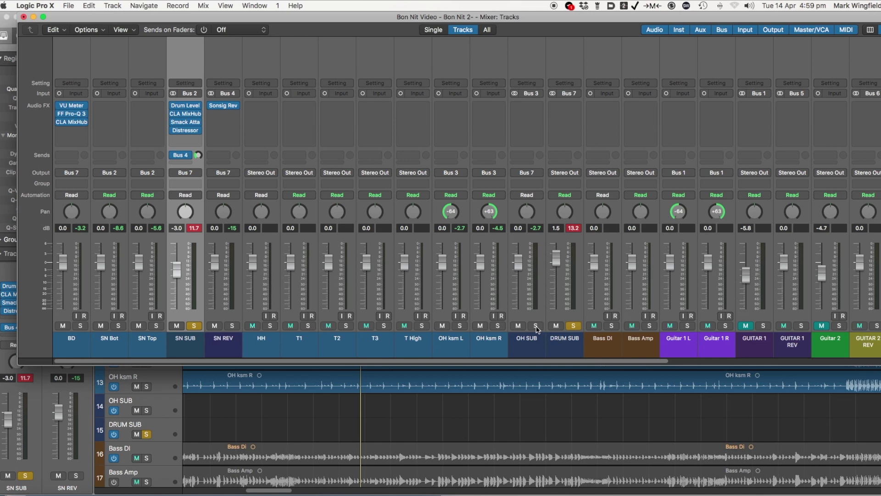
Play the drums, unsolo SN SUB, and compare the mix with OH SUB muted and soloed.
key("space")
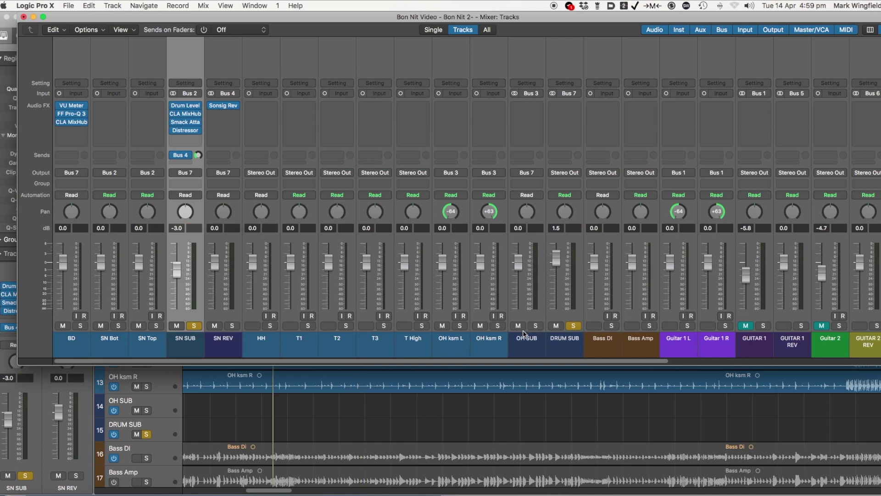
left_click(193, 326)
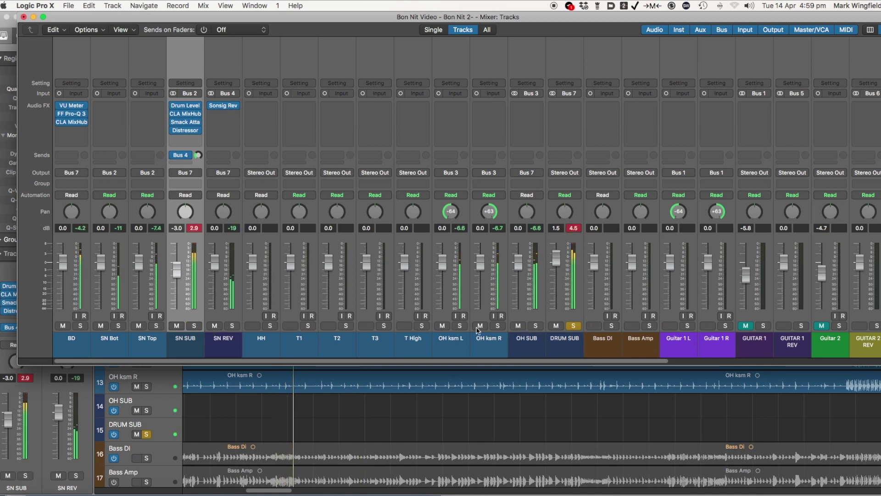
left_click(518, 326)
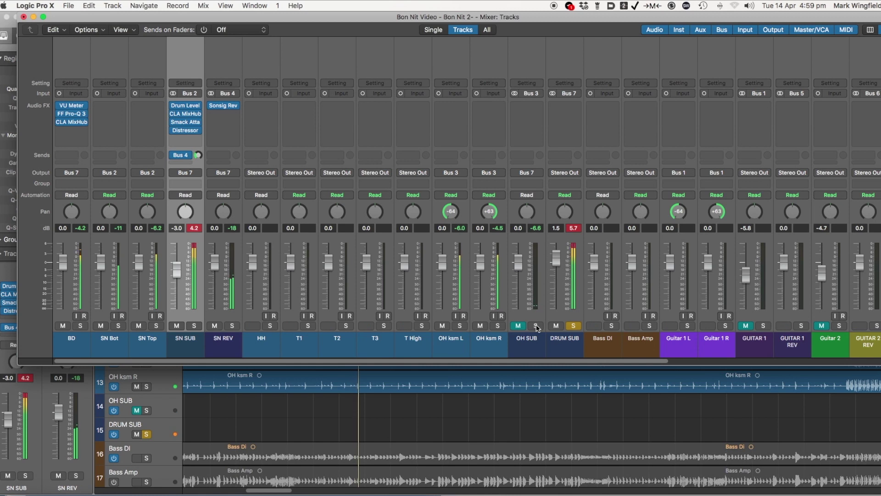
left_click(536, 326)
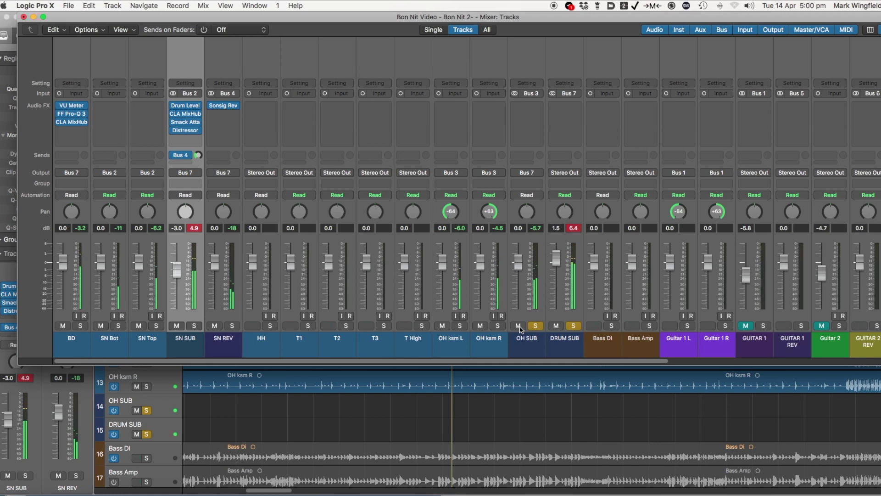
Route the HH channel's output to Bus 7 (DRUM SUB) and unmute it.
left_click(270, 173)
mouse_move(271, 212)
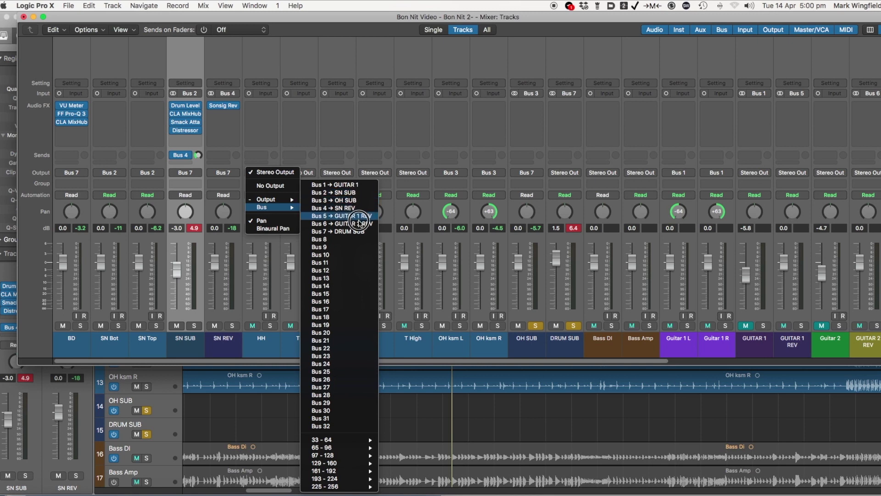
left_click(503, 258)
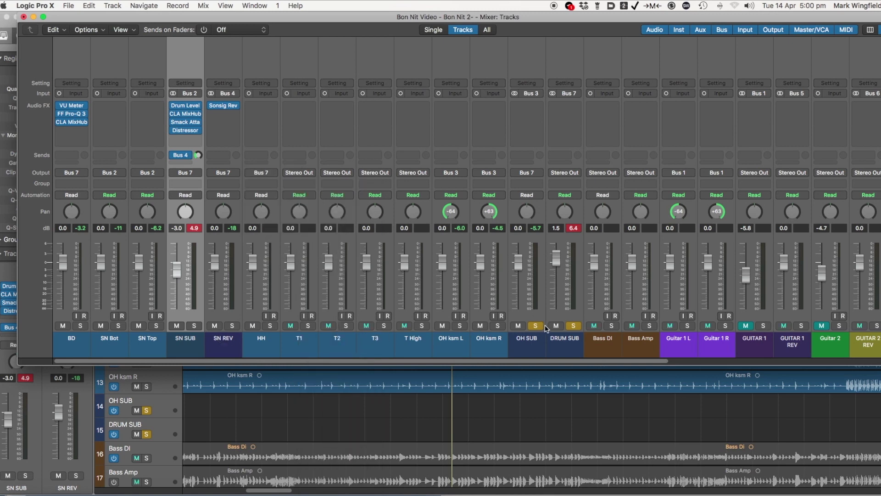
Play the drums, toggle the DRUM SUB solo, compare OH SUB muted and unmuted, and leave only DRUM SUB soloed.
key("space")
left_click(574, 325)
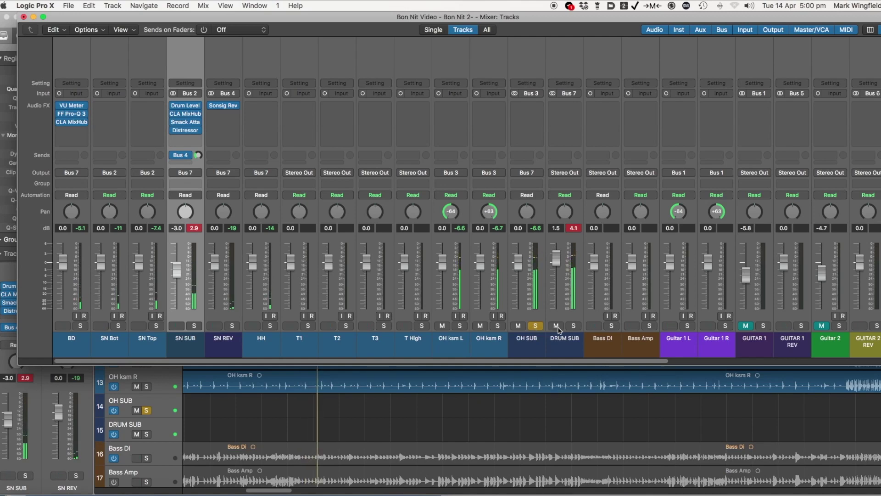
left_click(574, 326)
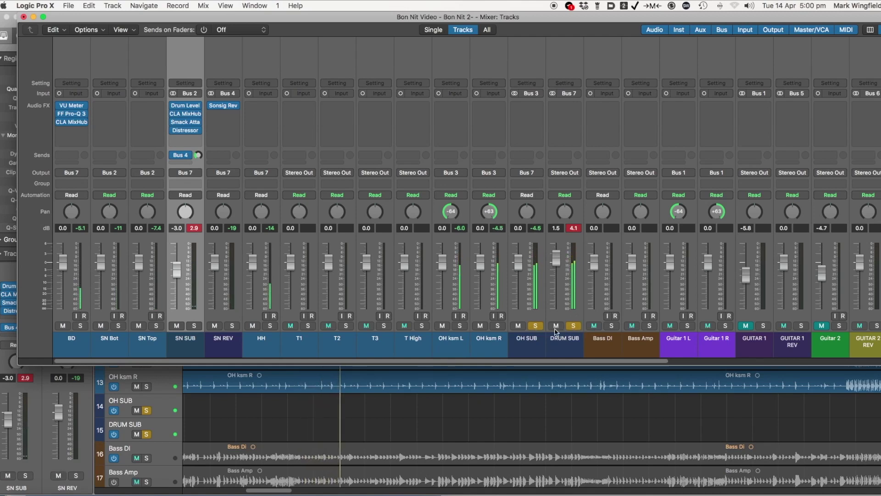
left_click(536, 325)
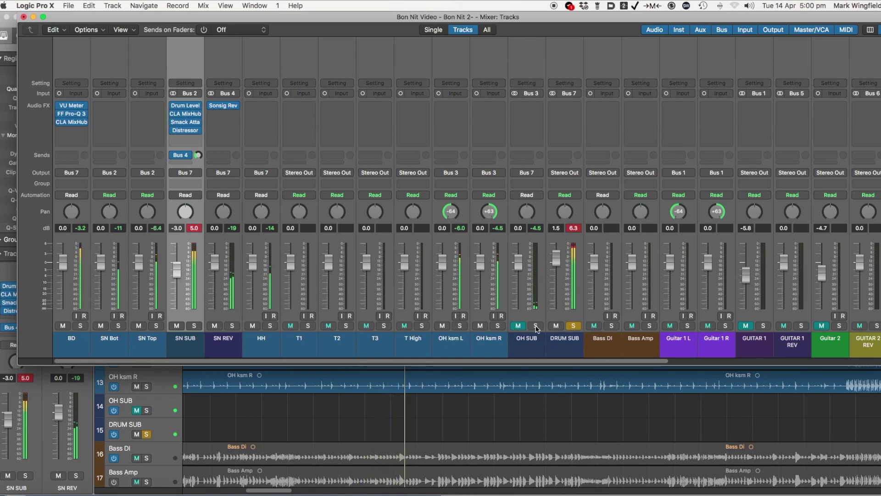
left_click(518, 325)
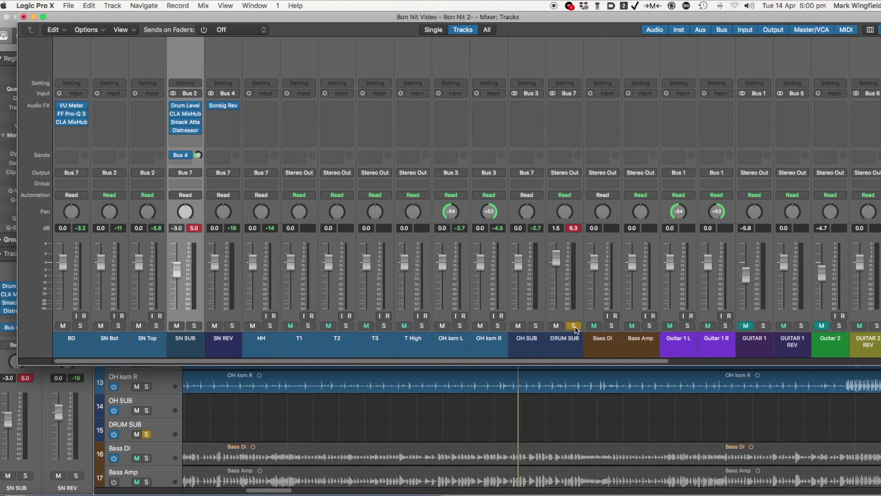
Unsolo DRUM SUB, listen to Bass Amp soloed, then replace its solo with a mute.
left_click(573, 326)
scroll(623, 328, "right", 3)
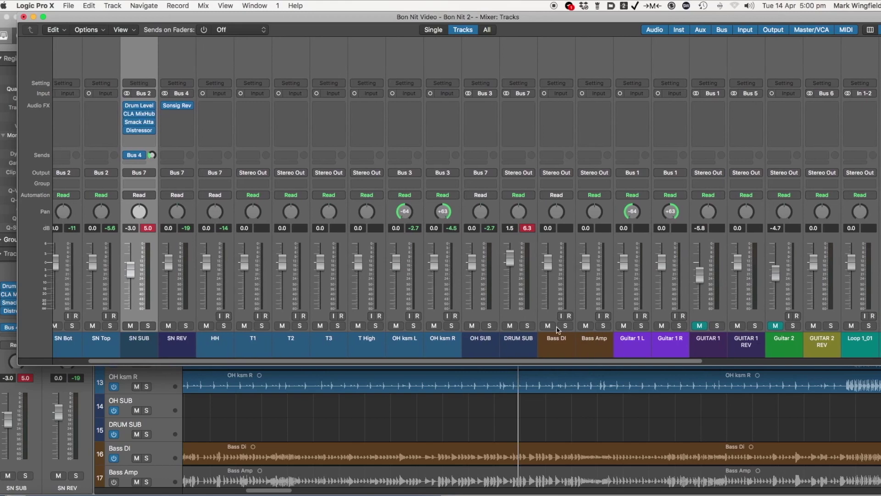
left_click(603, 326)
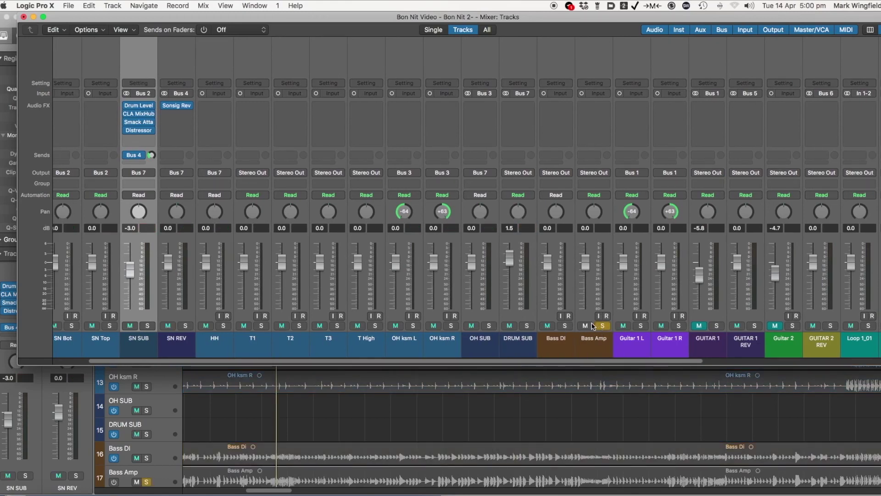
scroll(517, 320, "right", 3)
scroll(517, 320, "right", 5)
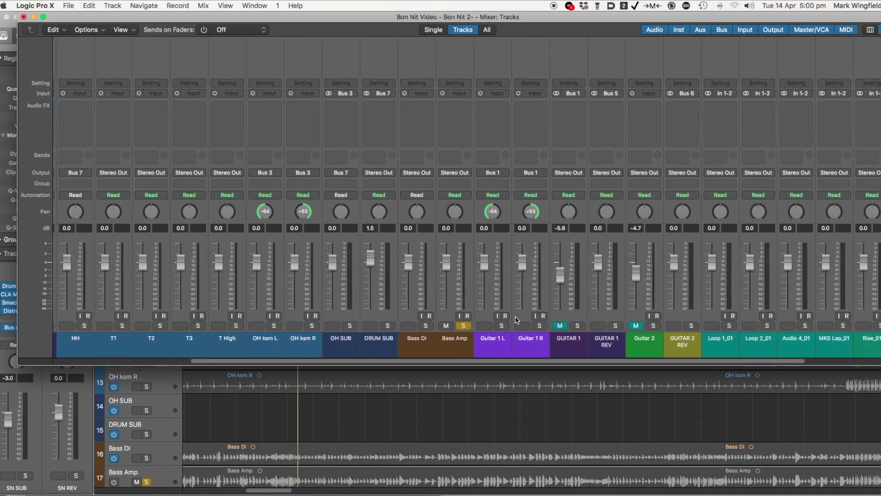
scroll(479, 310, "left", 8)
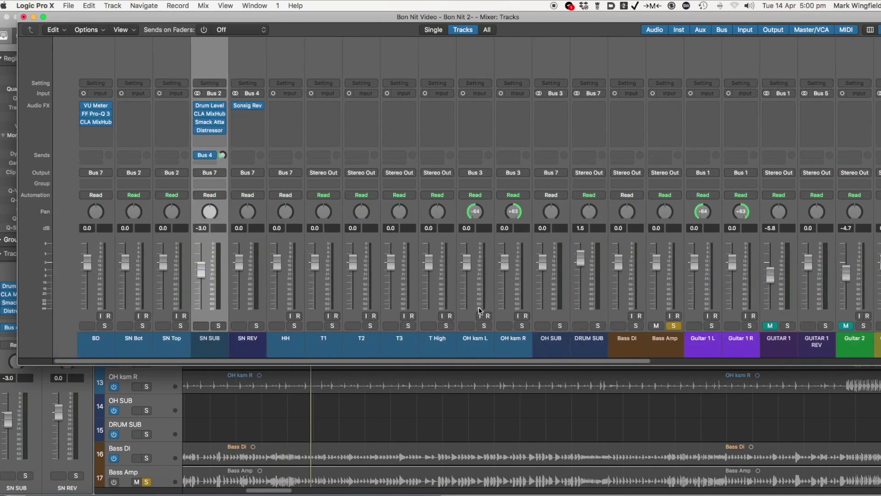
scroll(480, 311, "right", 10)
left_click(429, 327)
left_click(446, 326)
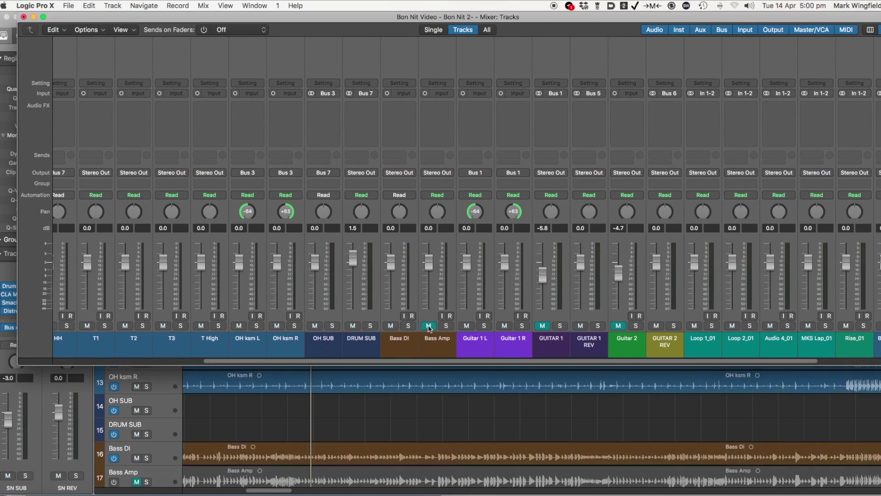
Play the mix from the Tracks window and compare it with Bass DI muted and unmuted.
left_click(448, 404)
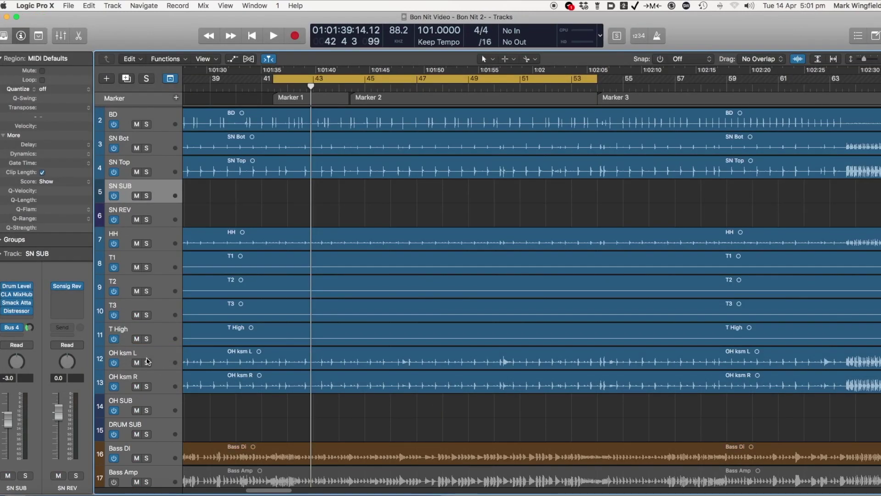
scroll(149, 358, "down", 2)
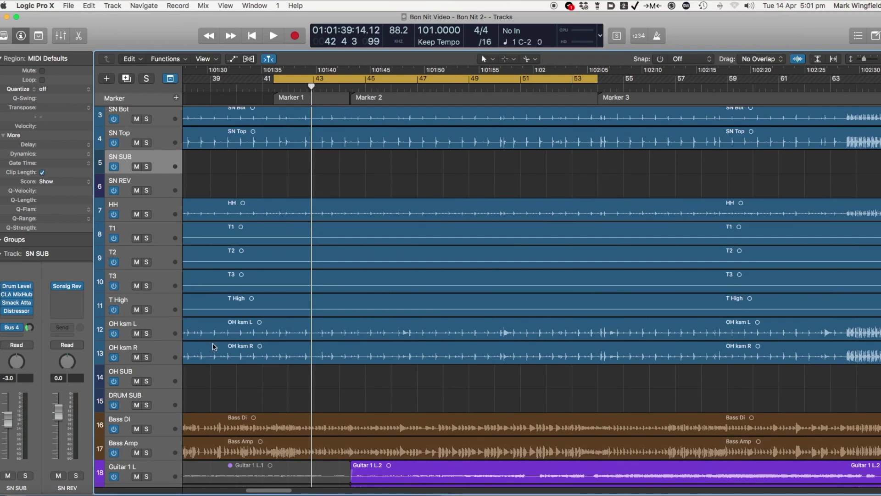
key("space")
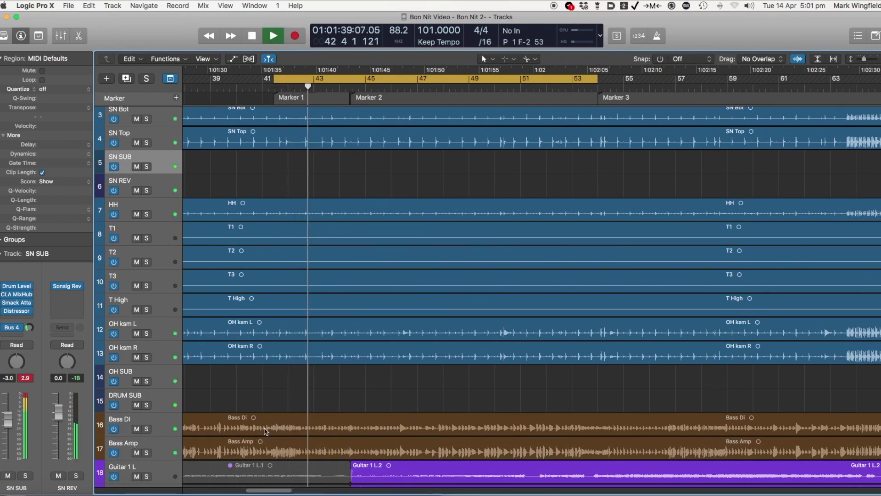
key("super+2")
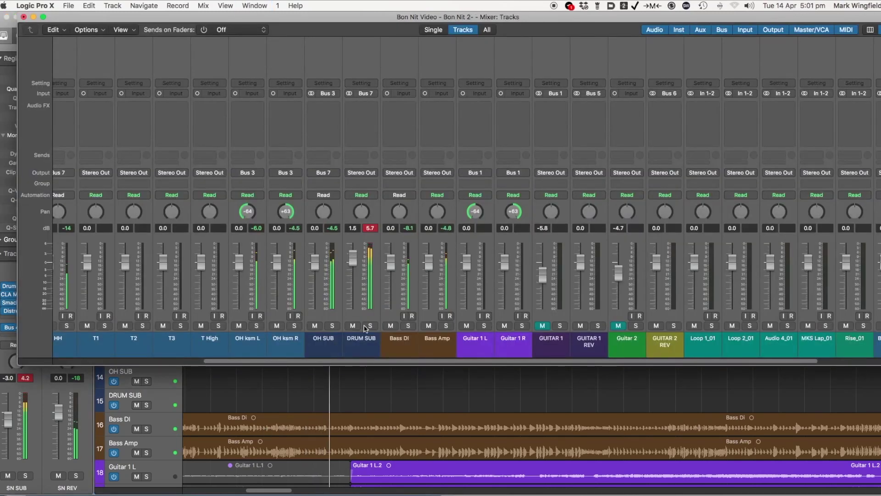
left_click(391, 326)
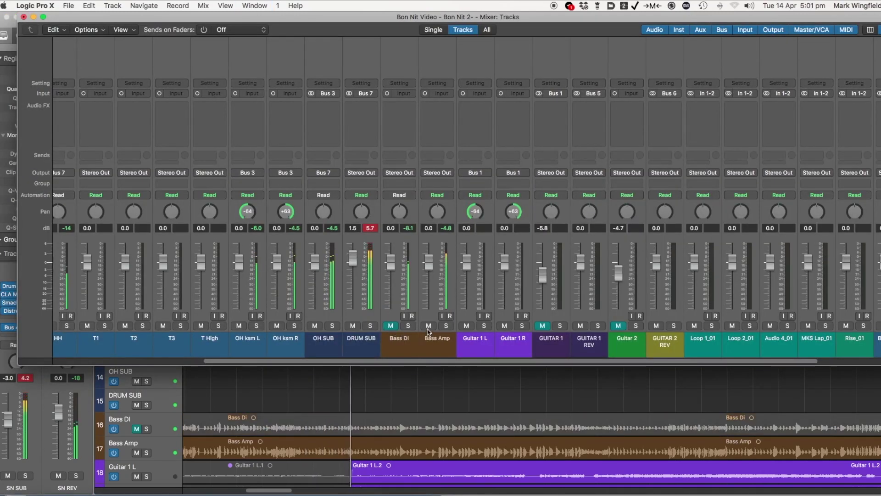
left_click(391, 325)
Compare the bass recordings by soloing Bass Amp and switching the solo to Bass DI.
left_click(446, 325)
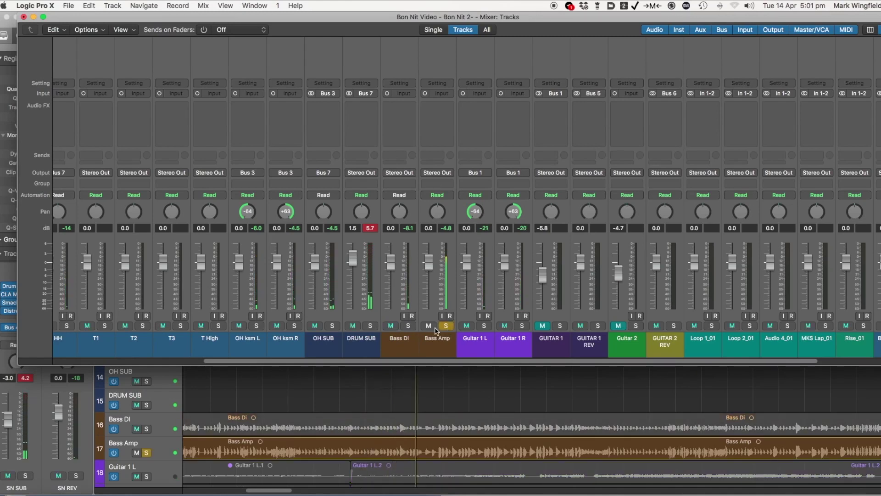
left_click(409, 326)
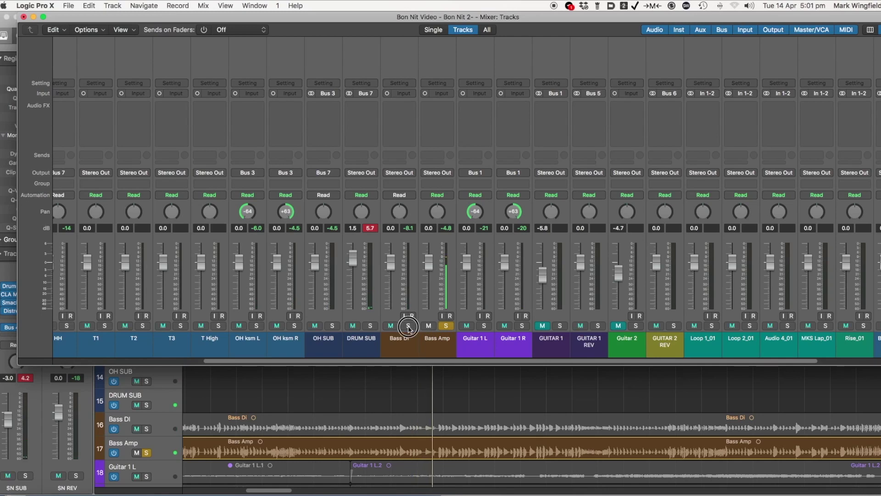
left_click(445, 326)
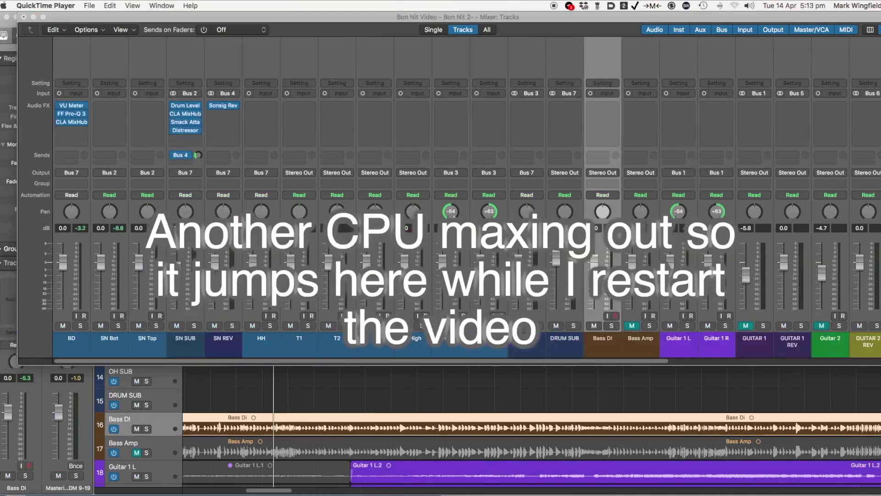
Play the song, insert a mono VU Meter on Bass DI, set its trim to 2.5, and close its window.
key("space")
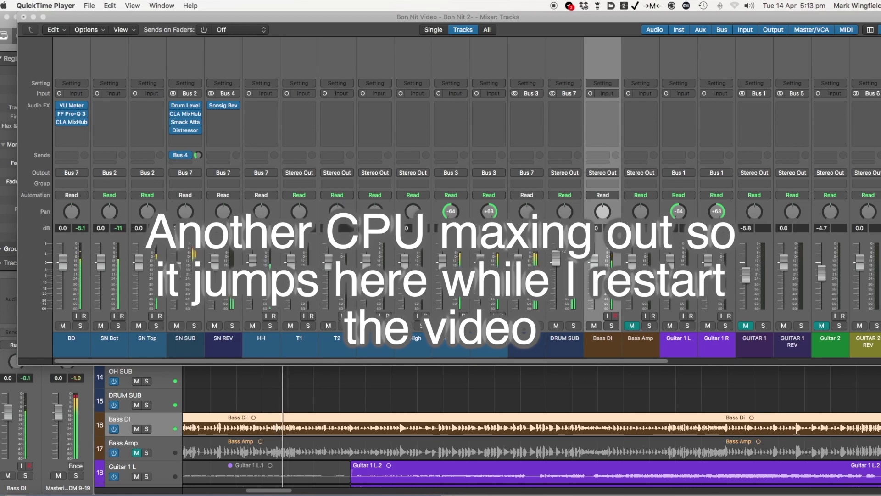
left_click(613, 104)
mouse_move(669, 148)
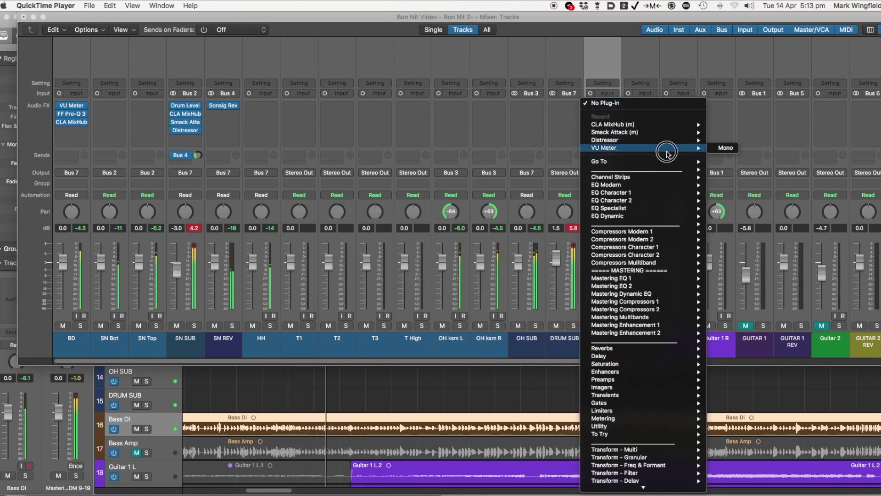
left_click(725, 148)
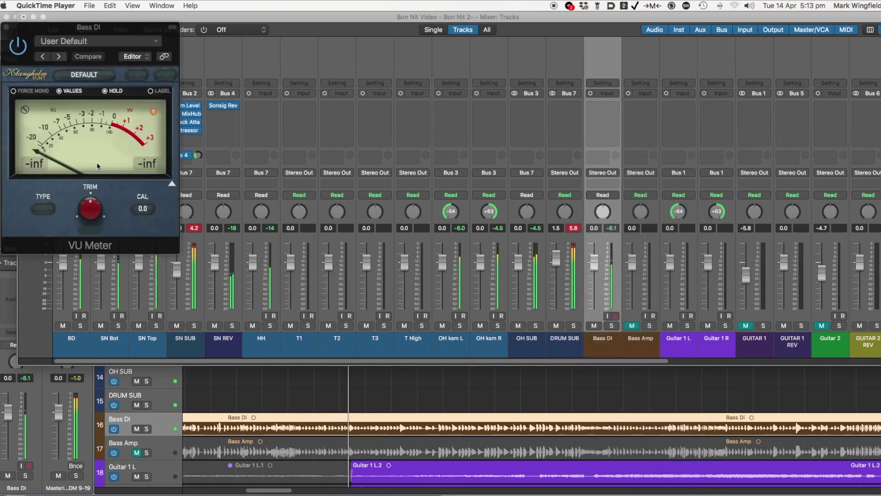
left_click(92, 202)
left_click_drag(91, 202, 92, 198)
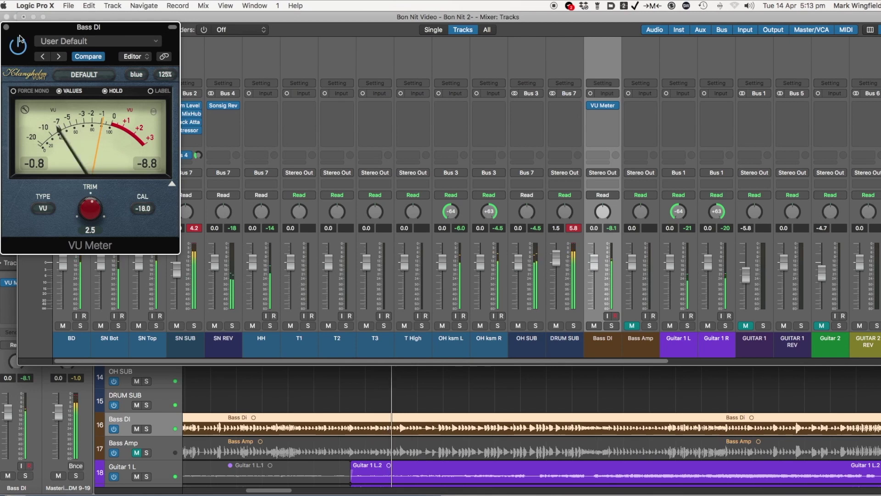
key("super+w")
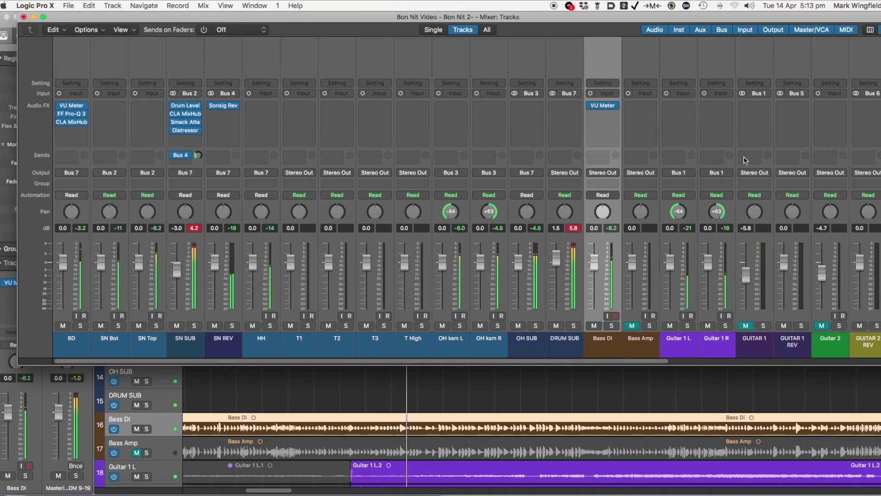
Insert the mono BIAS AMP 2 guitar plug-in after the VU Meter on Bass DI and reposition its window.
left_click(615, 115)
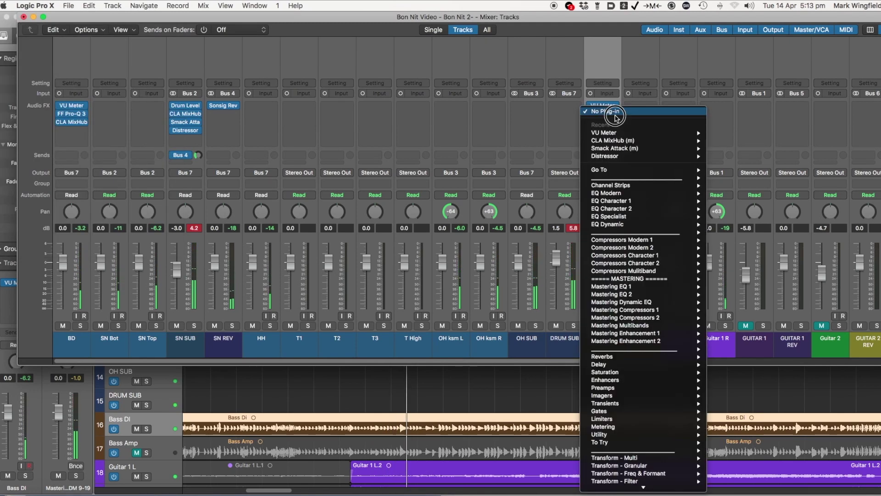
mouse_move(643, 489)
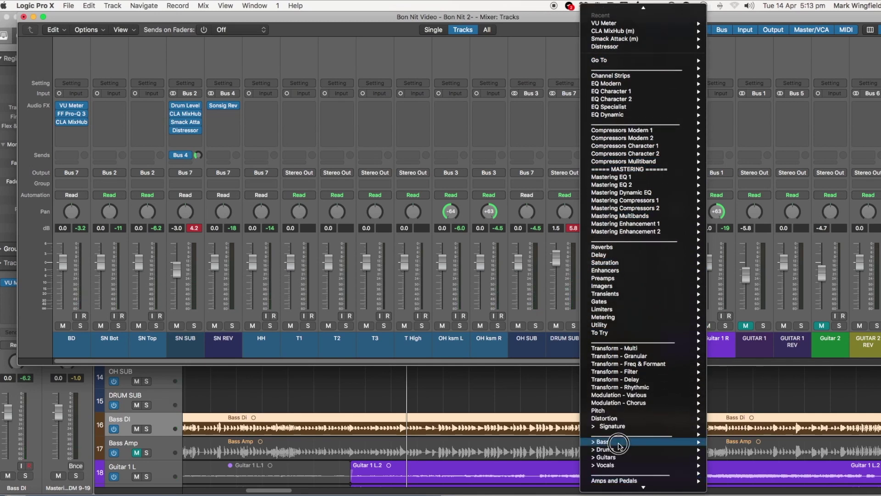
mouse_move(615, 458)
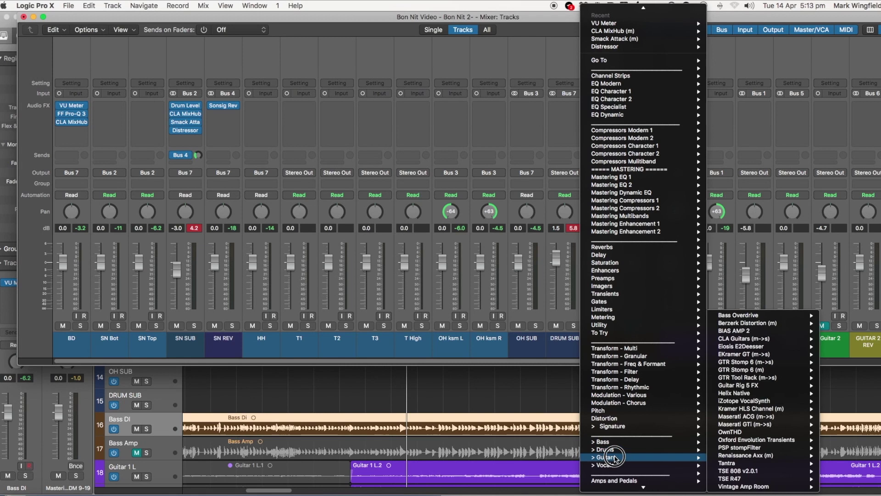
mouse_move(758, 330)
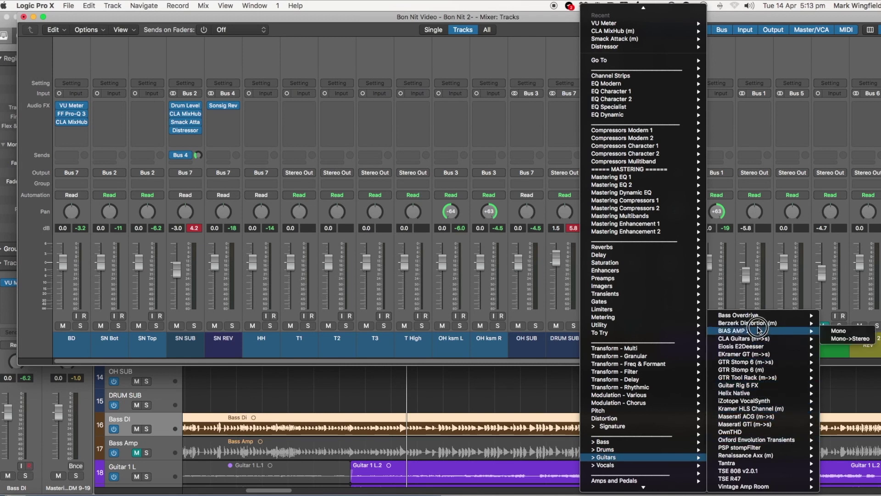
left_click(835, 330)
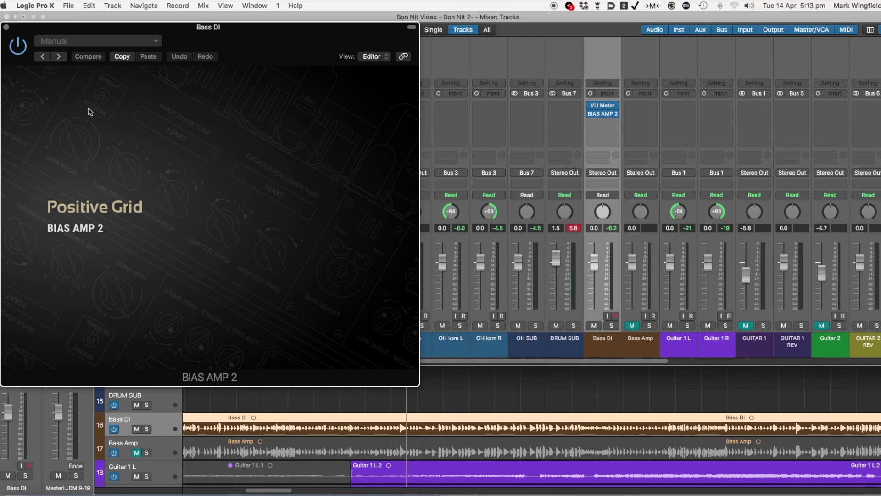
left_click_drag(112, 30, 209, 35)
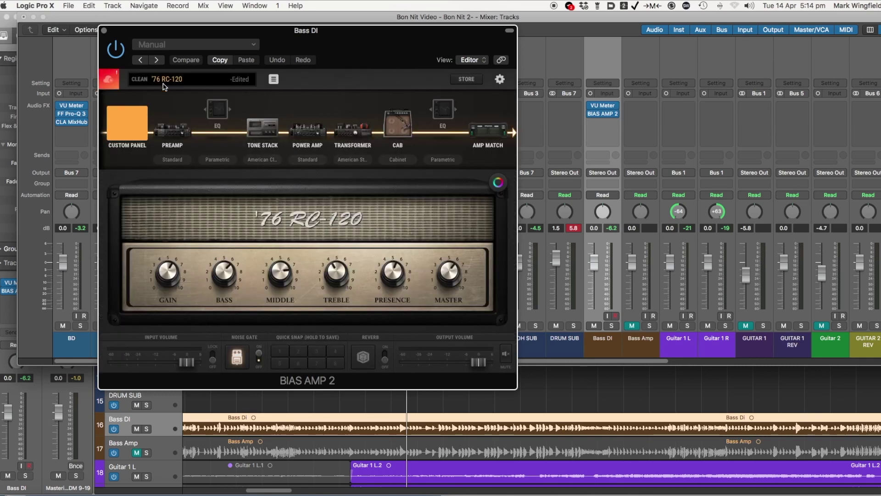
Open BIAS AMP 2's Bass presets and audition Blue Line, GK 800 and British AD 20 during playback.
left_click(166, 79)
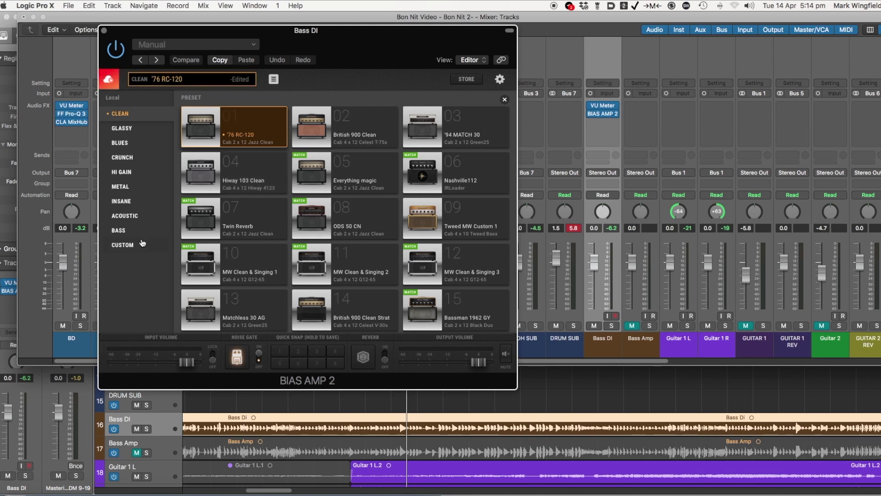
left_click(122, 234)
key("space")
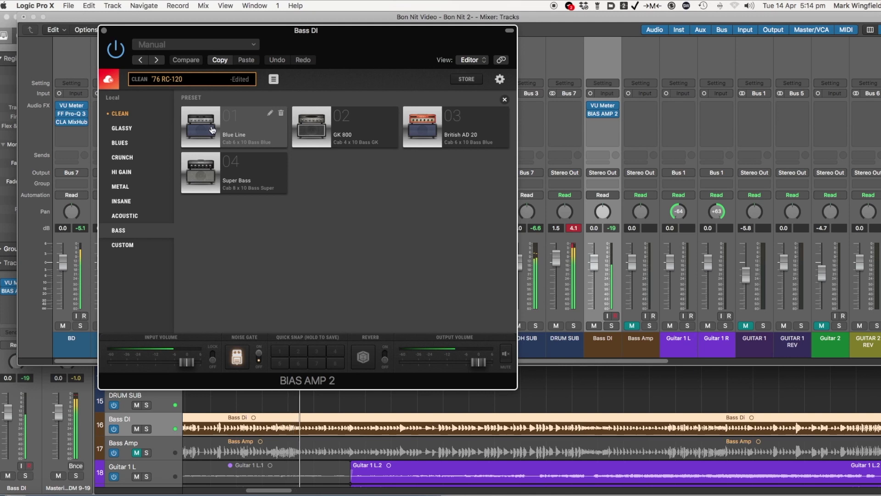
left_click(216, 130)
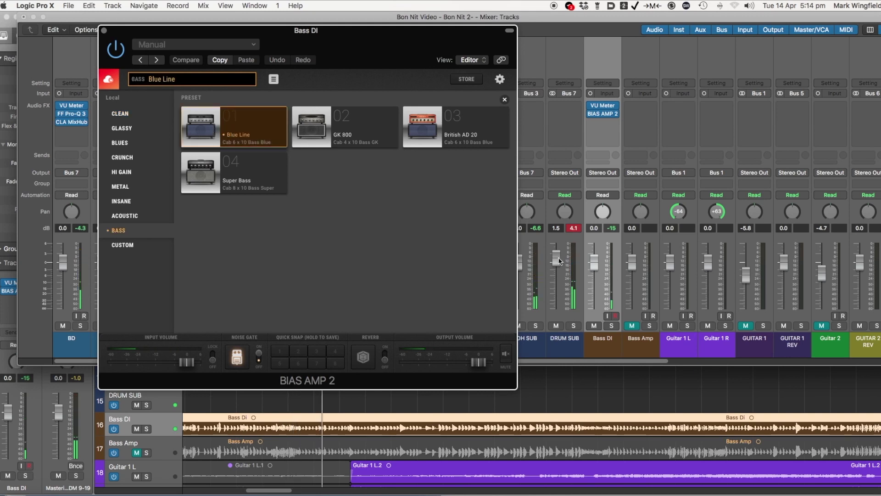
left_click(320, 132)
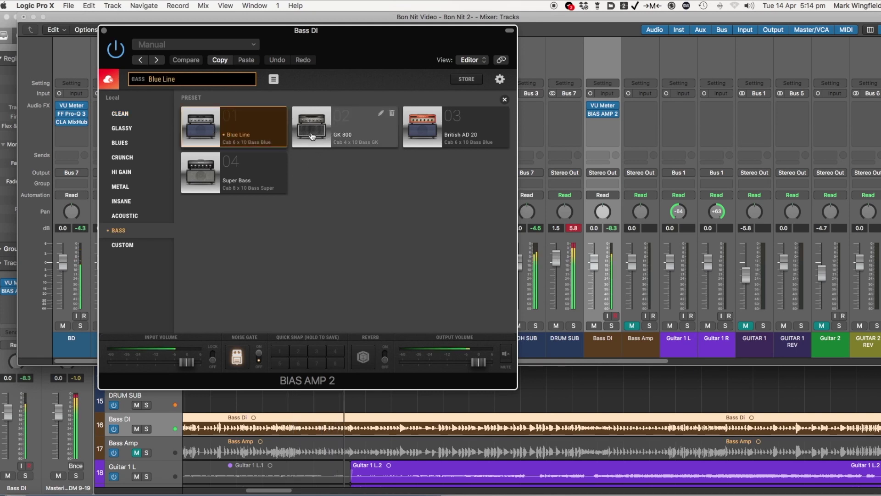
left_click(424, 124)
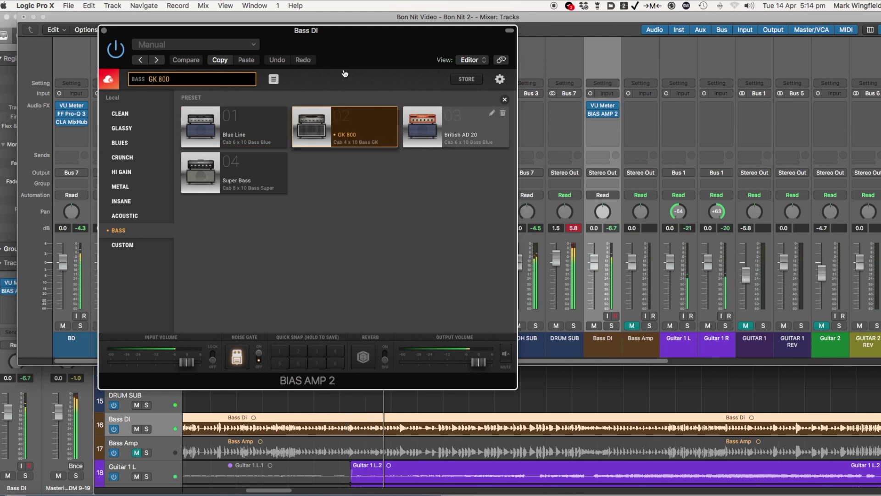
Move the BIAS AMP 2 window off the drum channels and lower the SN SUB fader to -5.0 dB.
left_click_drag(222, 27, 387, 40)
left_click_drag(176, 271, 175, 282)
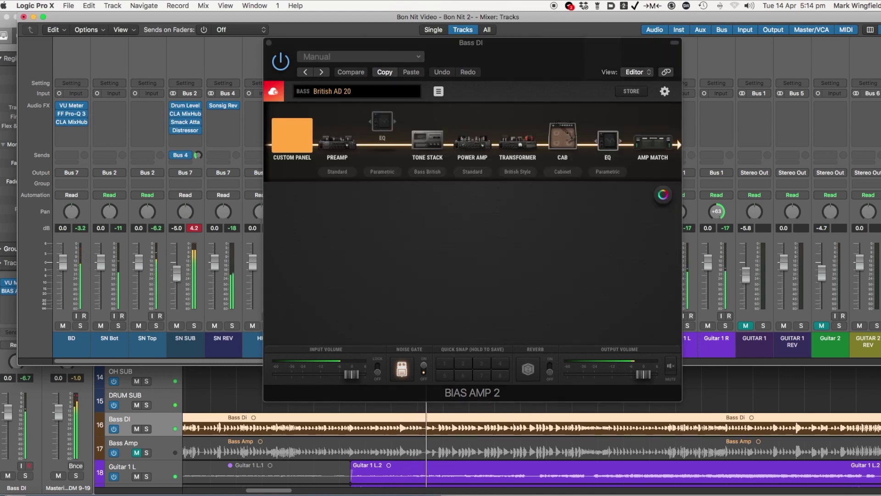
Audition the Super Bass preset in BIAS AMP 2, then load the Blue Line bass preset.
left_click(323, 96)
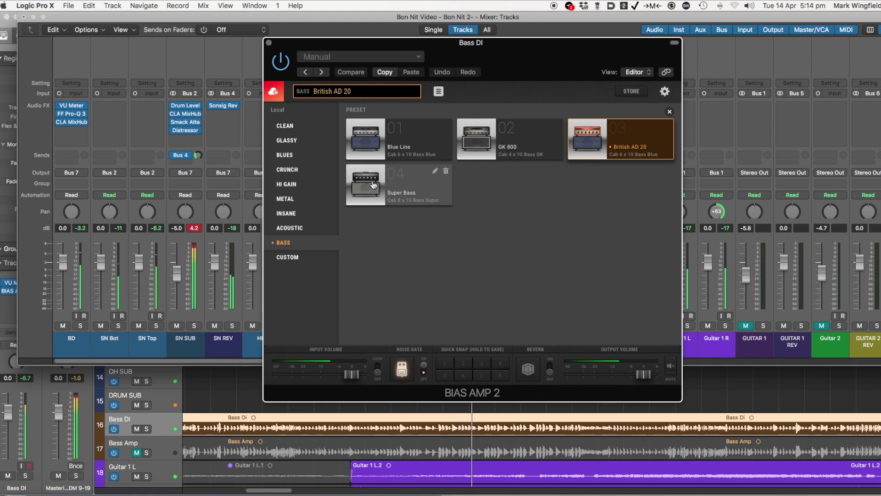
left_click(373, 185)
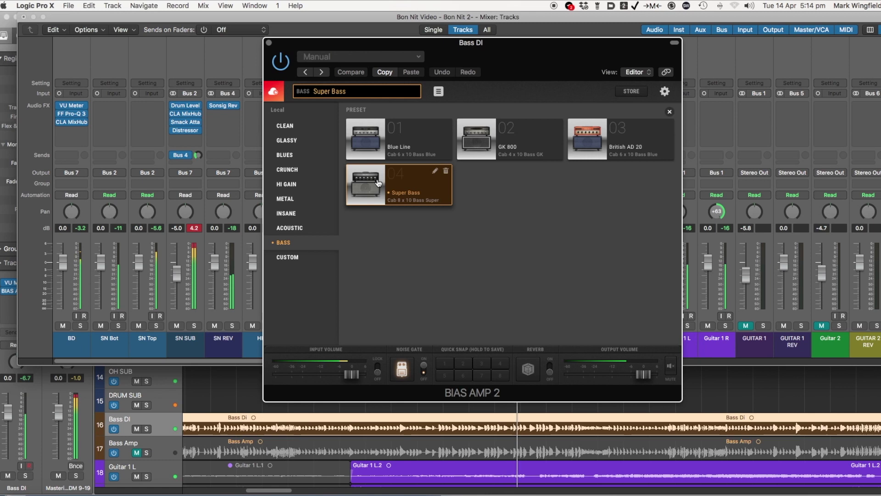
left_click(369, 138)
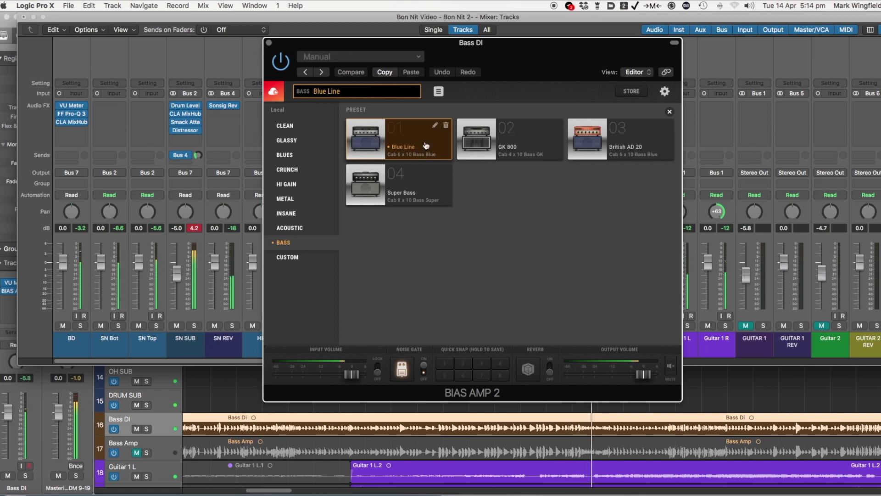
double_click(376, 135)
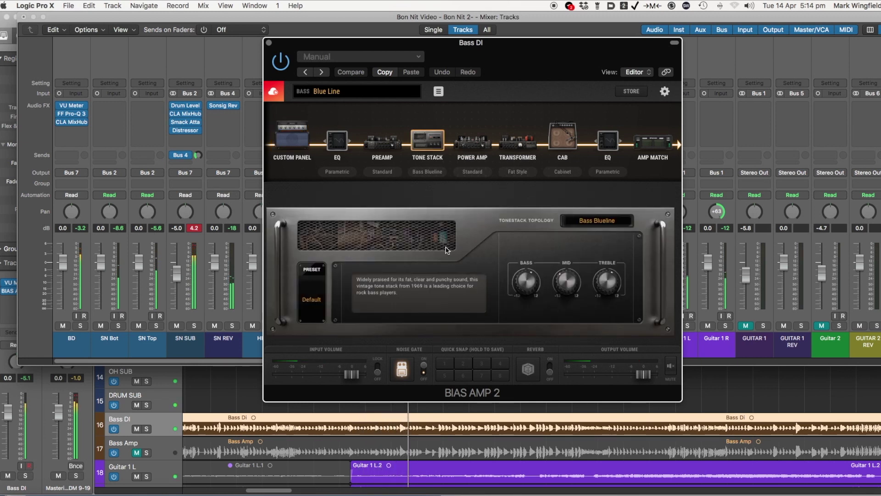
Fine-tune the Mid control of BIAS AMP 2's Bass Blueline tone stack against playback, then close the plug-in window.
mouse_move(564, 291)
left_mouse_down()
mouse_move(566, 263)
mouse_move(560, 285)
left_mouse_up()
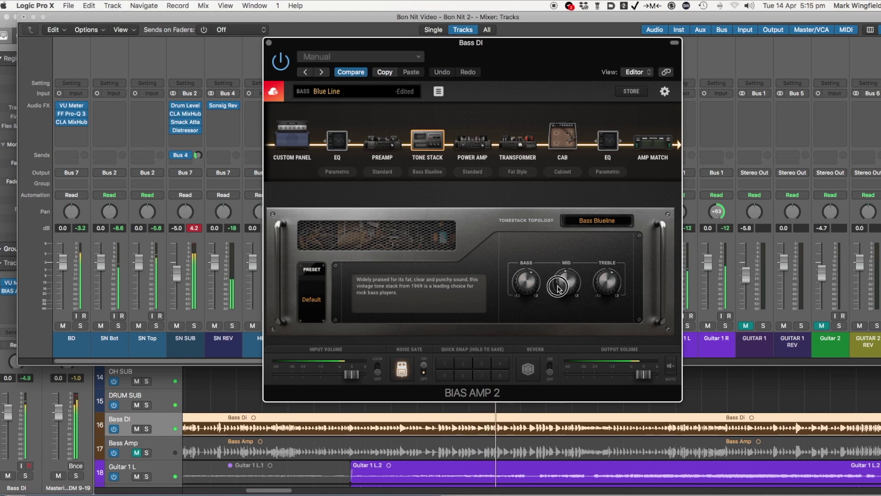
left_click_drag(557, 290, 567, 270)
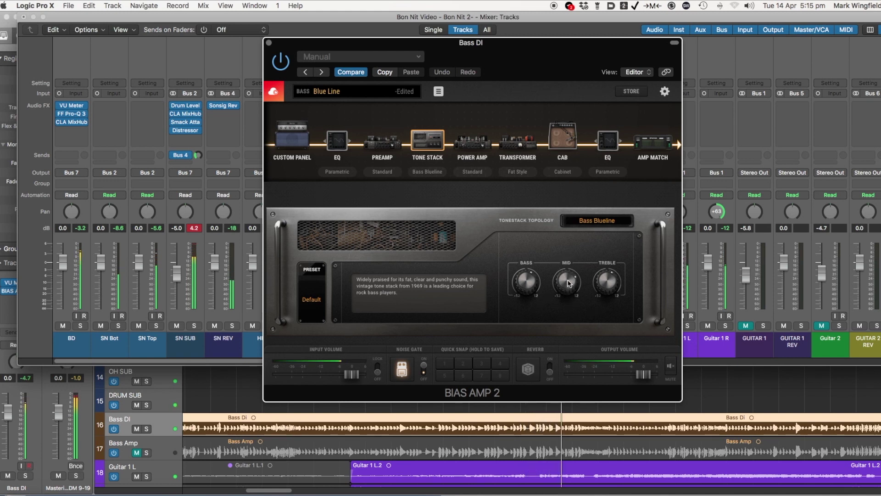
left_click_drag(565, 288, 562, 297)
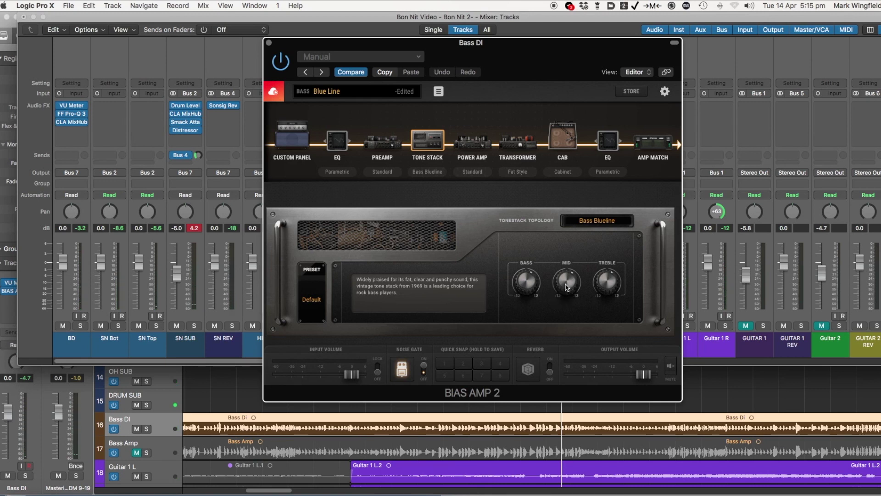
key("space")
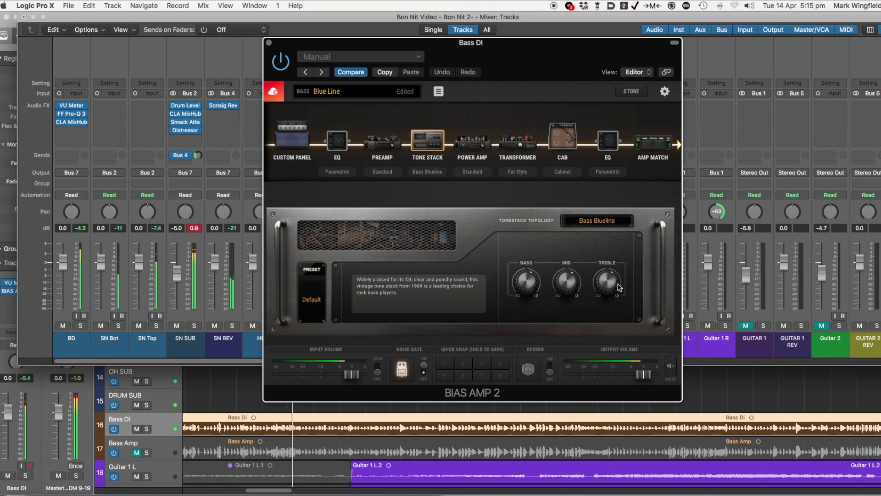
left_click(269, 43)
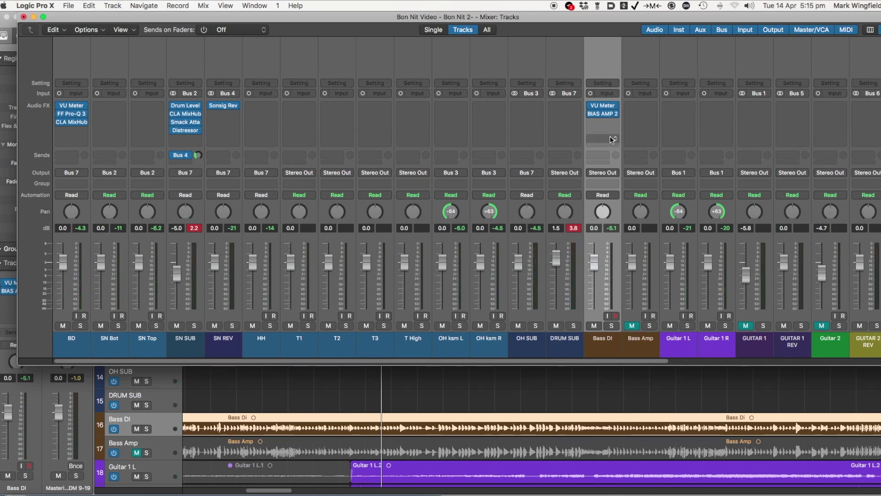
Insert the mono-to-stereo CLA Bass plug-in after BIAS AMP 2 on Bass DI and reposition its window over the mixer.
left_click(615, 123)
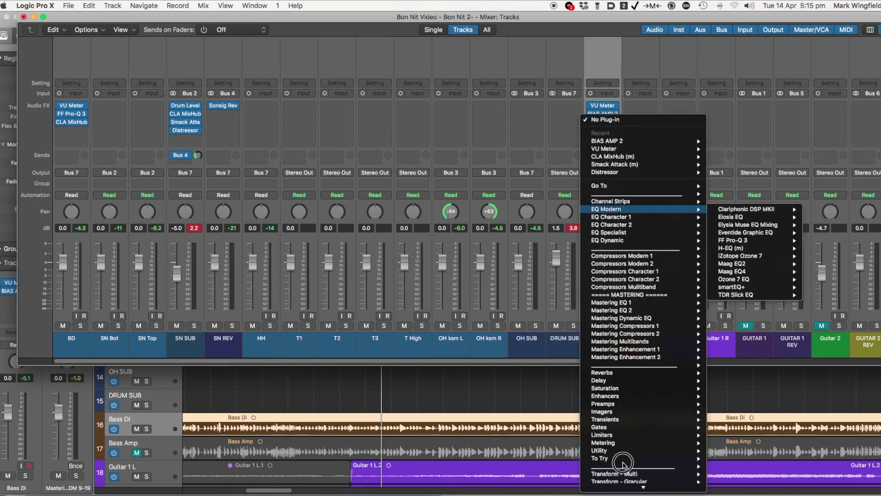
mouse_move(623, 485)
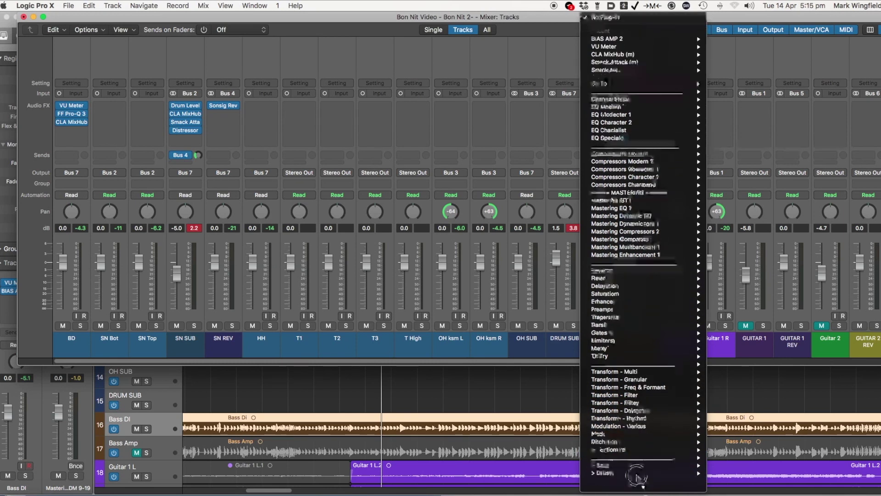
mouse_move(647, 465)
mouse_move(742, 454)
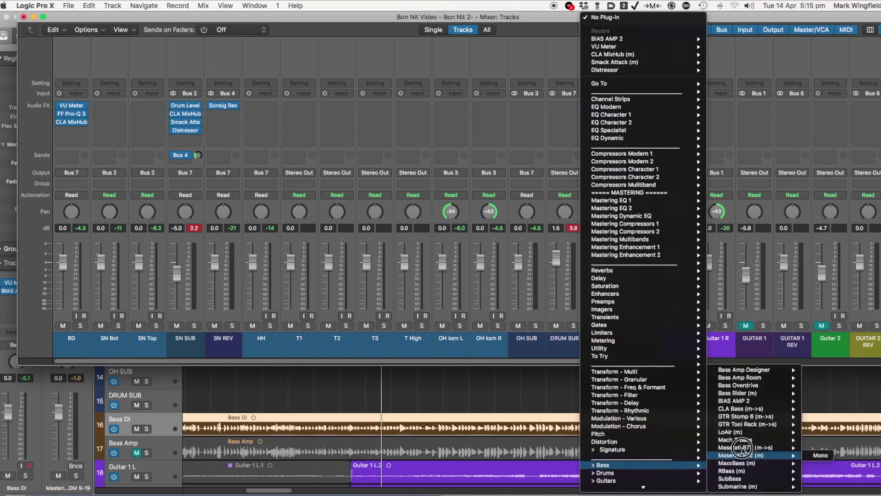
mouse_move(748, 407)
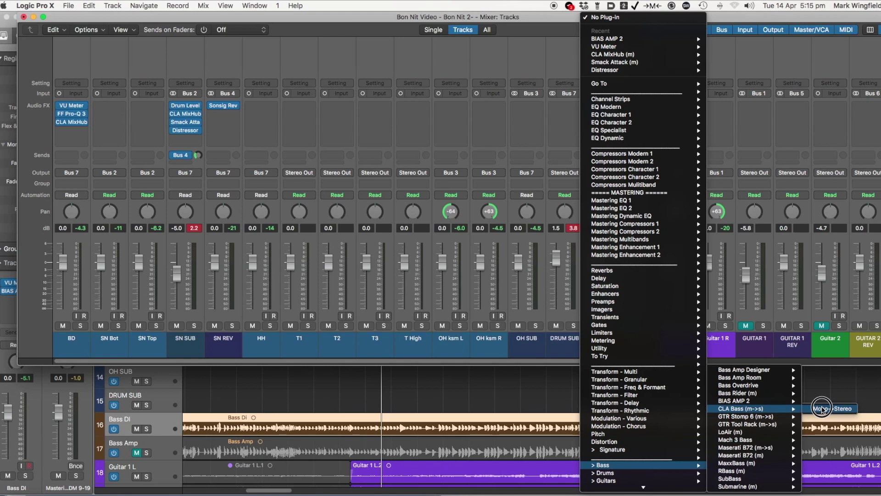
left_click(486, 187)
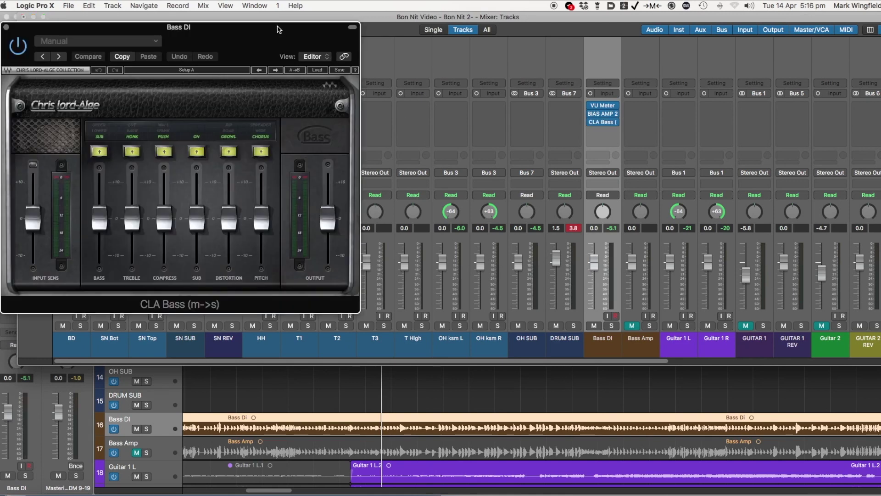
left_click_drag(235, 45, 419, 65)
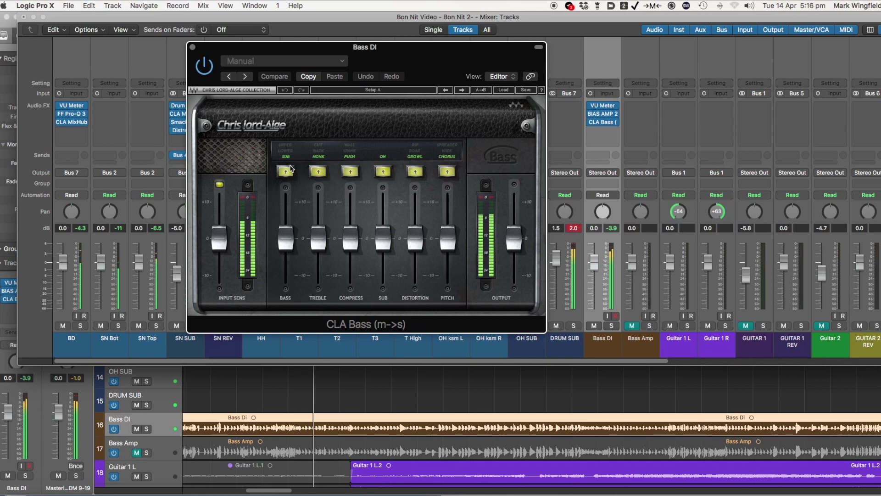
Audition raised Bass and Sub levels in CLA Bass, switch both sections off, and reset their faders to 0.
left_click_drag(285, 238, 286, 165)
left_click(285, 171)
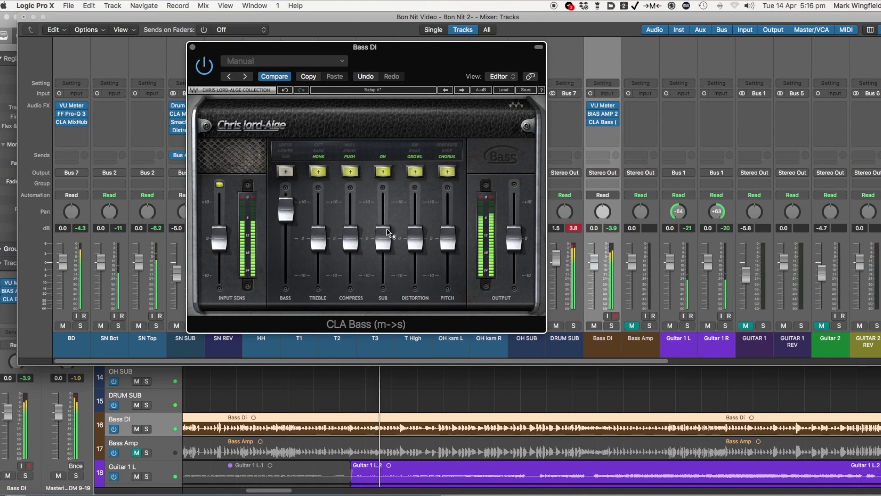
left_click_drag(387, 233, 388, 212)
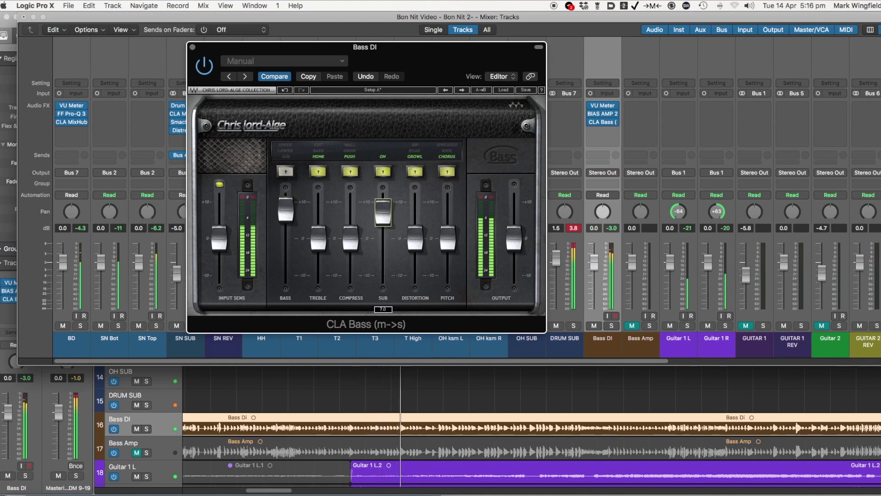
left_click(384, 171)
mouse_move(385, 226)
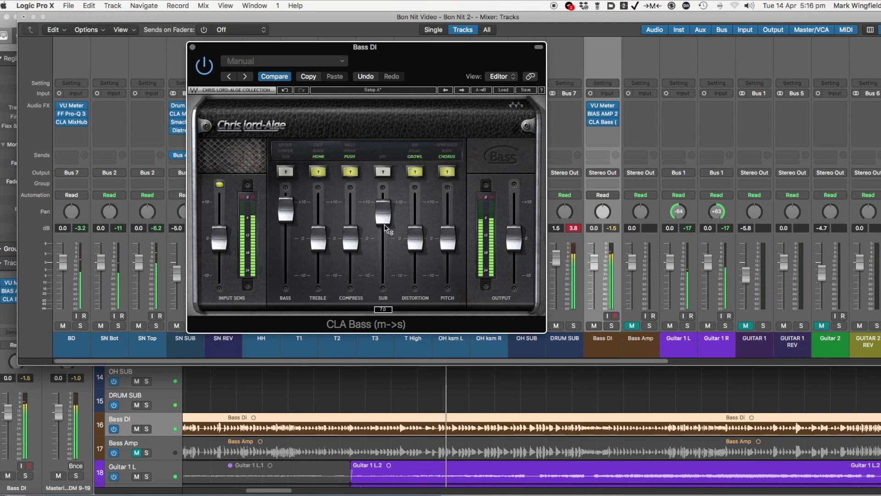
left_click(383, 220, "alt")
left_click(288, 216, "alt")
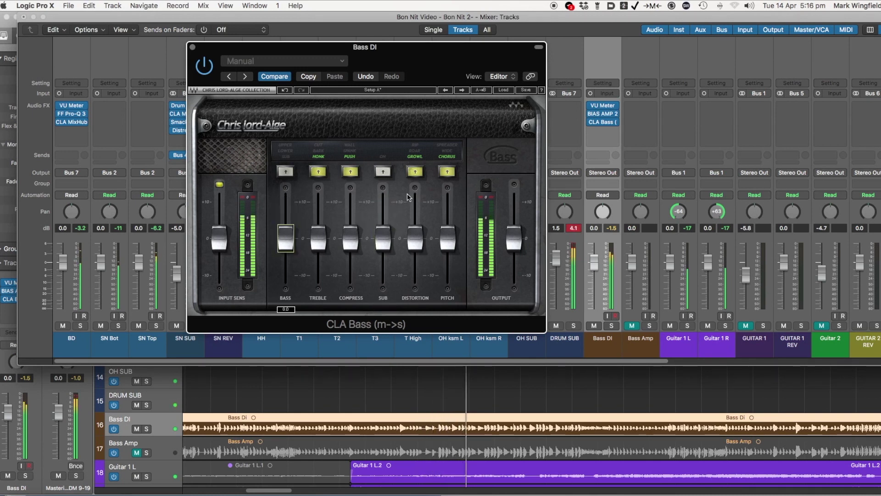
Switch off CLA Bass's Pitch and Distortion sections and raise the Treble fader slightly above 0.
left_click(449, 171)
left_click(416, 171)
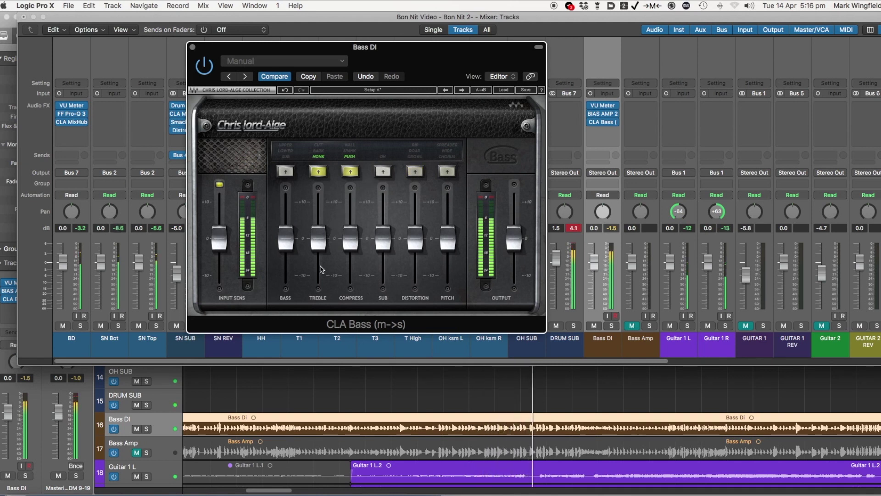
left_click(317, 239)
left_click_drag(318, 238, 318, 236)
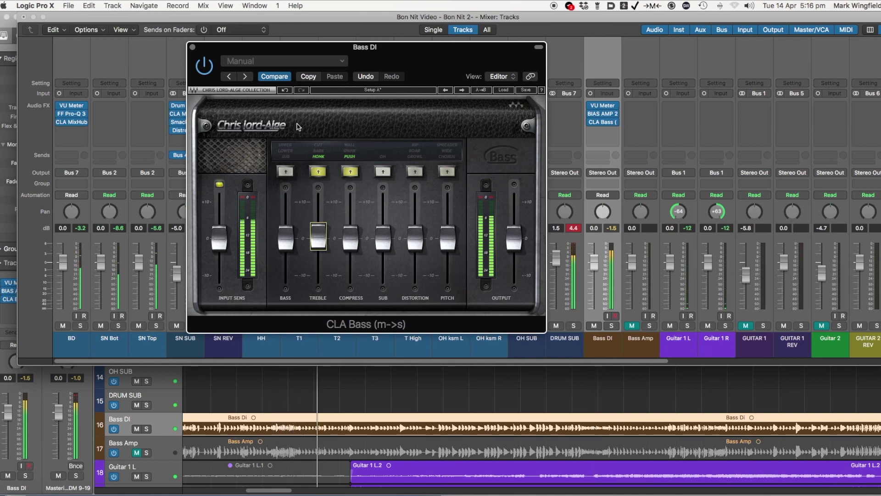
Compare CLA Bass with its bypassed sound, trim the Output fader slightly below 0 to match levels, and close the plug-in.
left_click(204, 68)
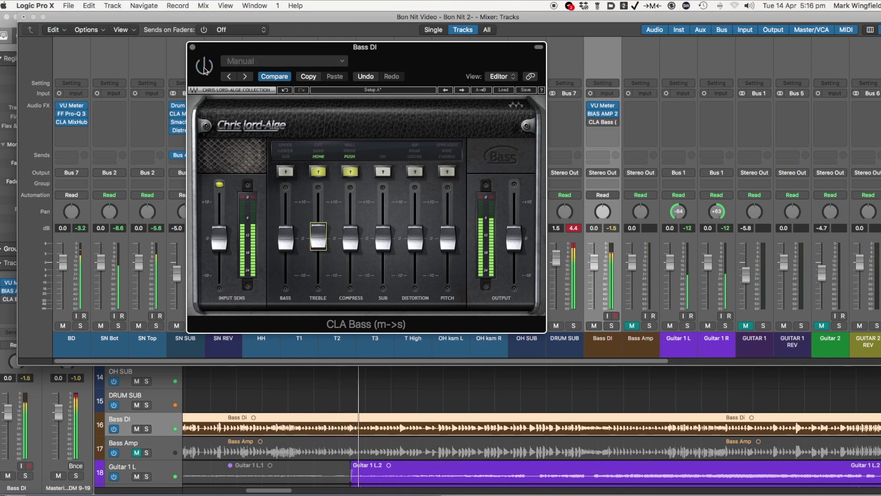
left_click(204, 68)
left_click_drag(514, 239, 513, 241)
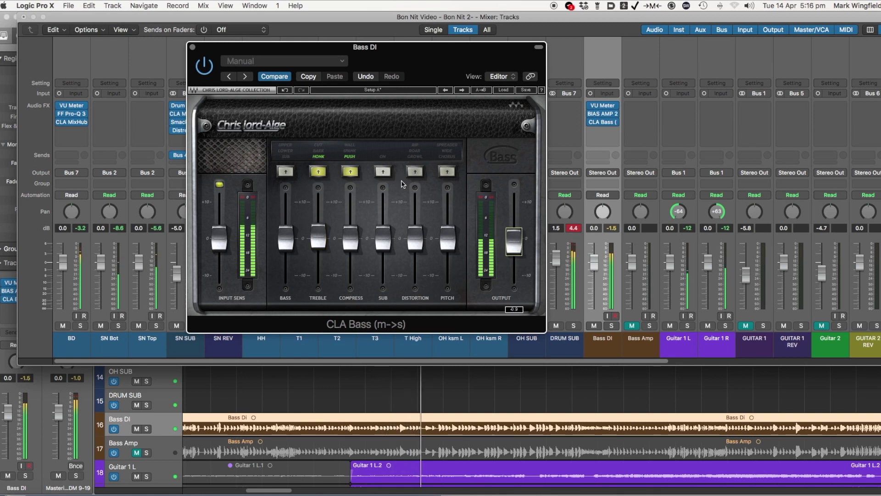
left_click(203, 68)
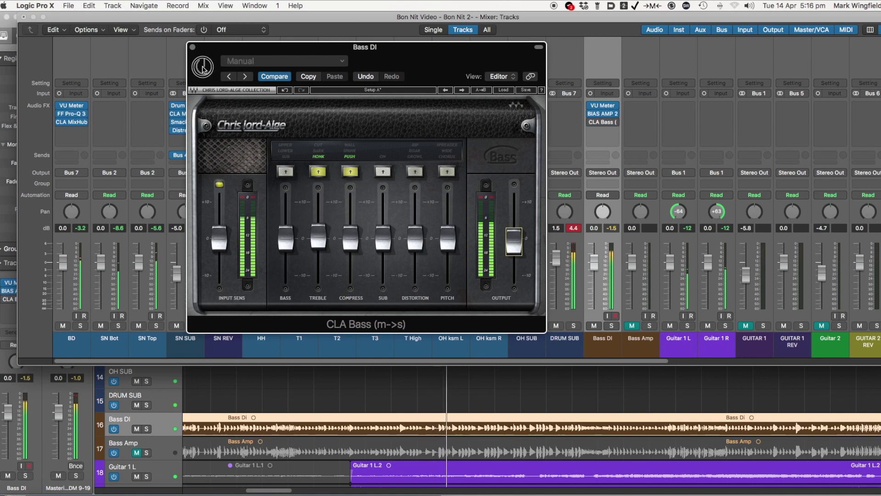
left_click_drag(514, 241, 514, 240)
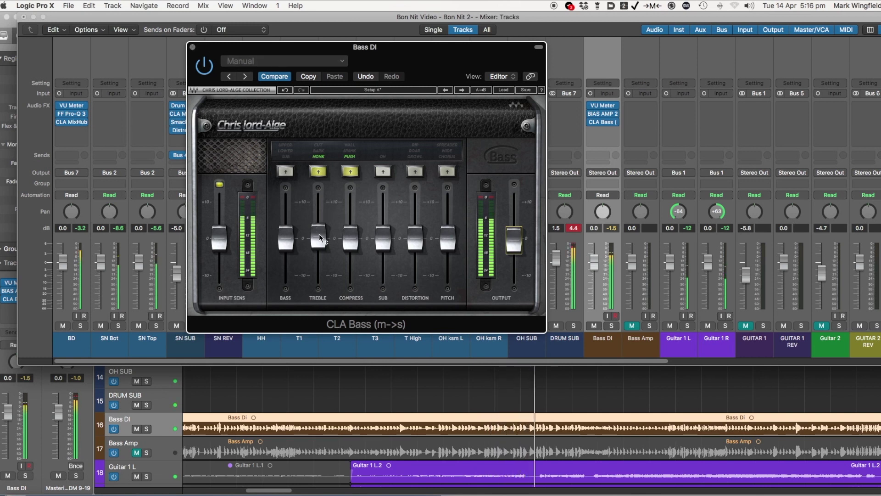
left_click(193, 47)
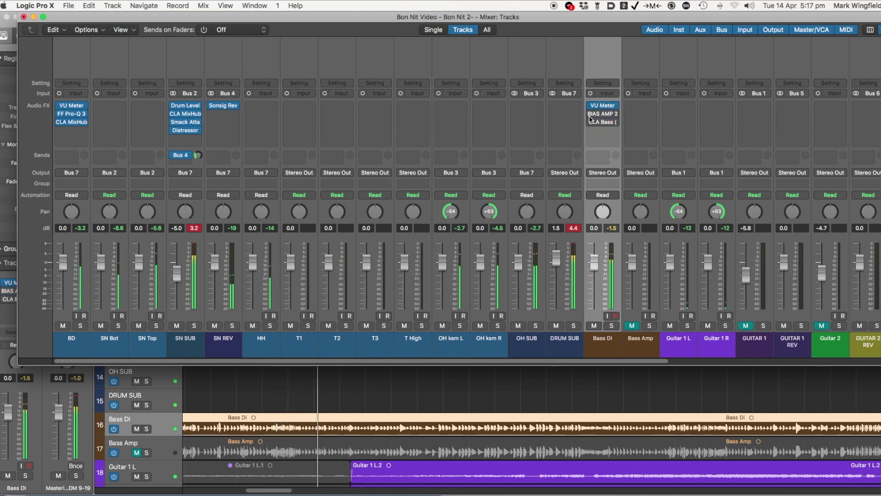
Insert a stereo RCompressor (s) after CLA Bass on the Bass DI channel and set its side chain to Audio 7.
mouse_move(591, 117)
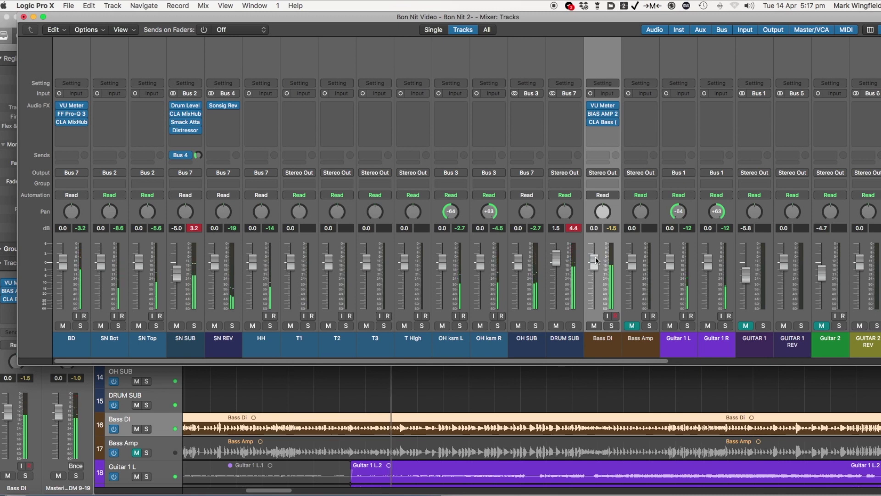
key("space")
left_click(616, 132)
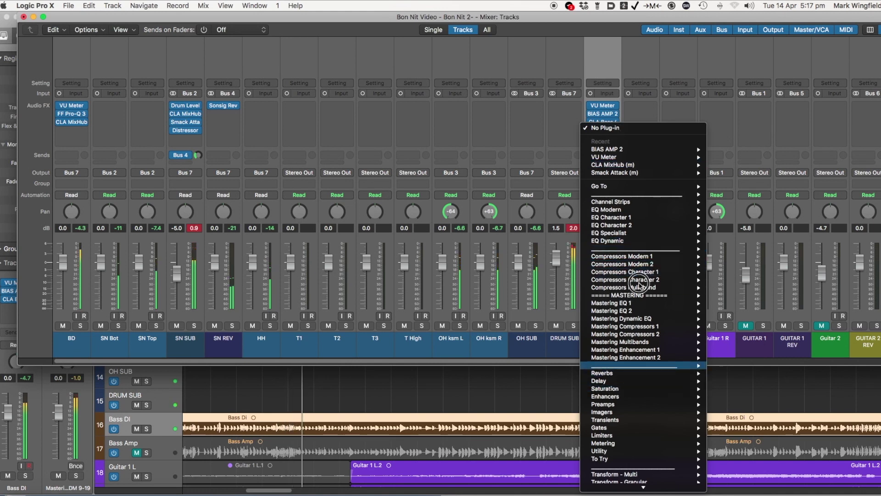
mouse_move(641, 261)
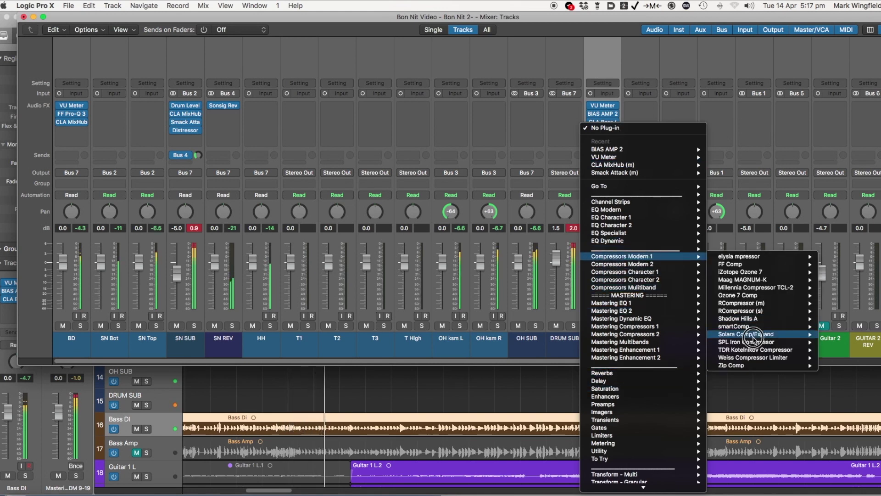
mouse_move(752, 338)
mouse_move(753, 311)
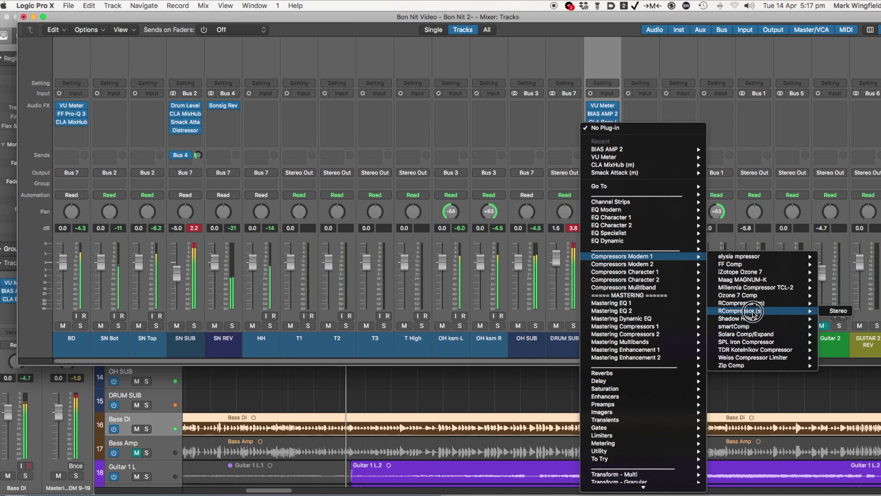
left_click(831, 311)
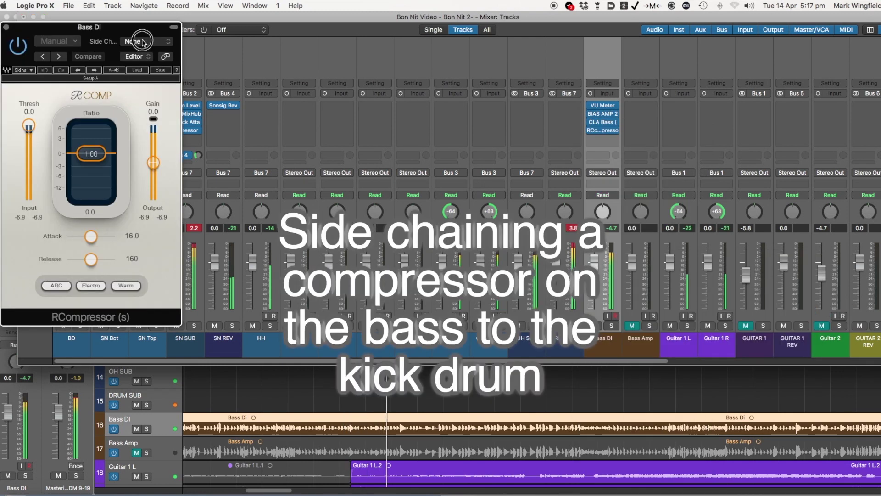
left_click(142, 41)
left_click(154, 110)
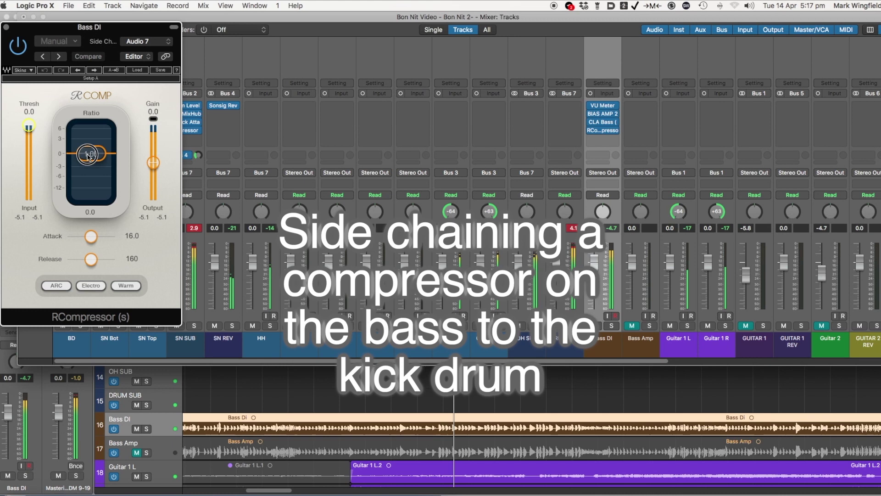
Set the bass compressor's threshold to -17.6, ratio to 19.18, attack to 0.50 and release to 51.8, with ARC switched to Manual.
left_click_drag(90, 154, 89, 164)
left_click_drag(34, 126, 28, 146)
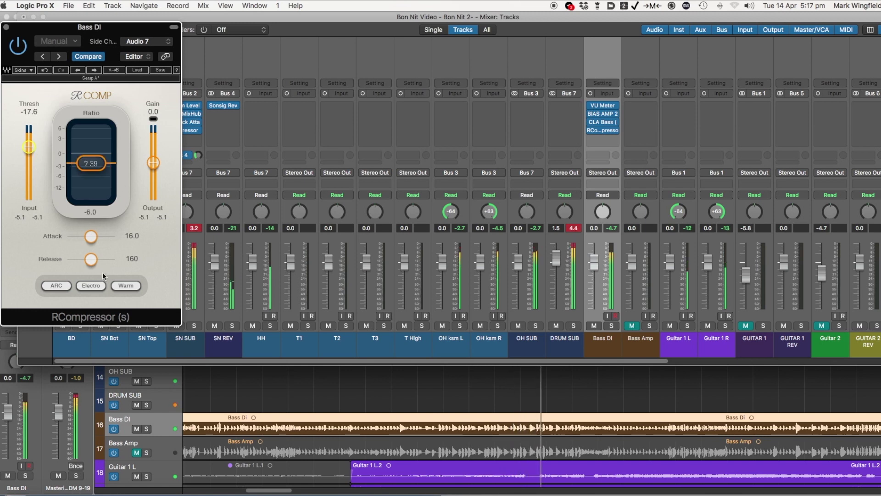
left_click_drag(91, 236, 83, 259)
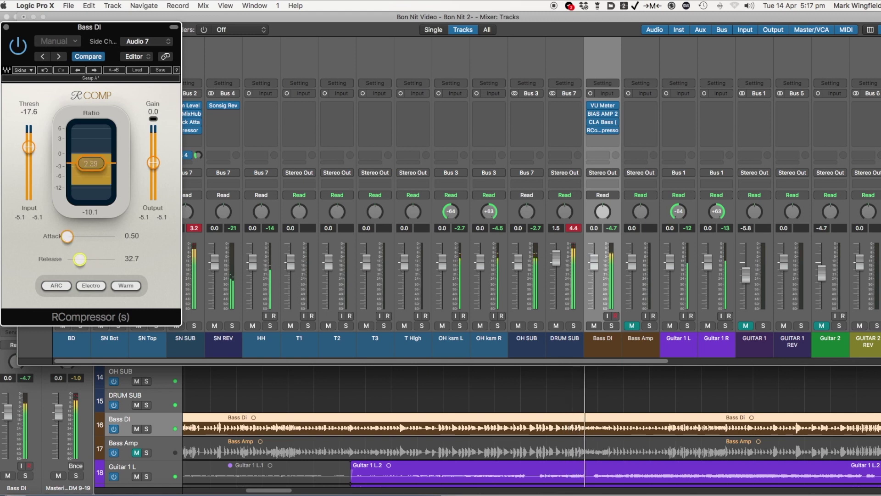
left_click_drag(83, 259, 84, 260)
left_click(59, 285)
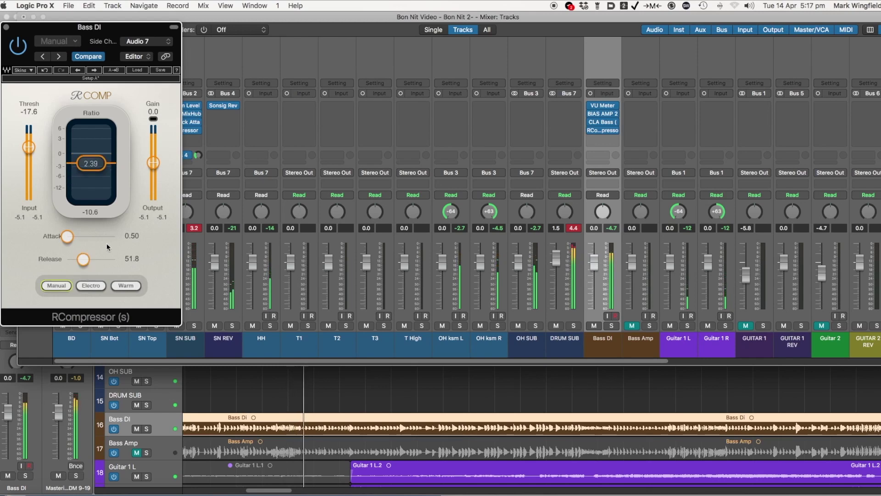
left_click_drag(97, 170, 96, 187)
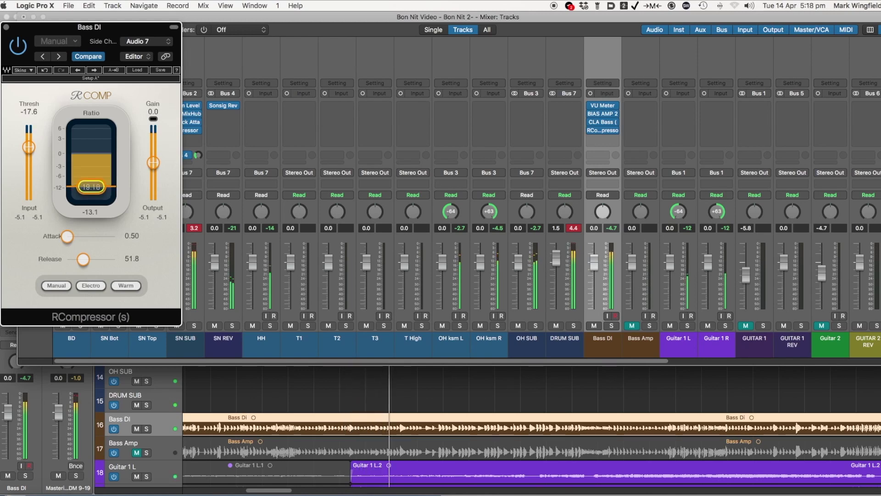
Compare the bass with the side-chained compressor bypassed and active during playback, and close the compressor.
left_click(22, 49)
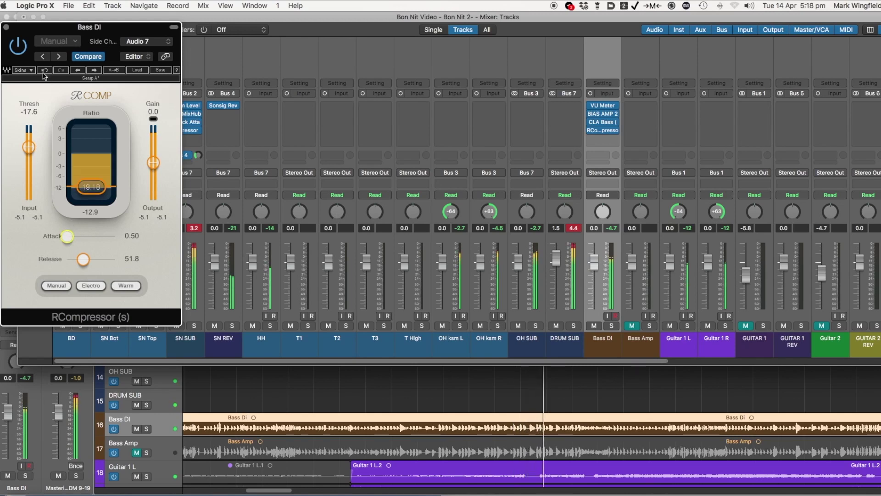
left_click(19, 47)
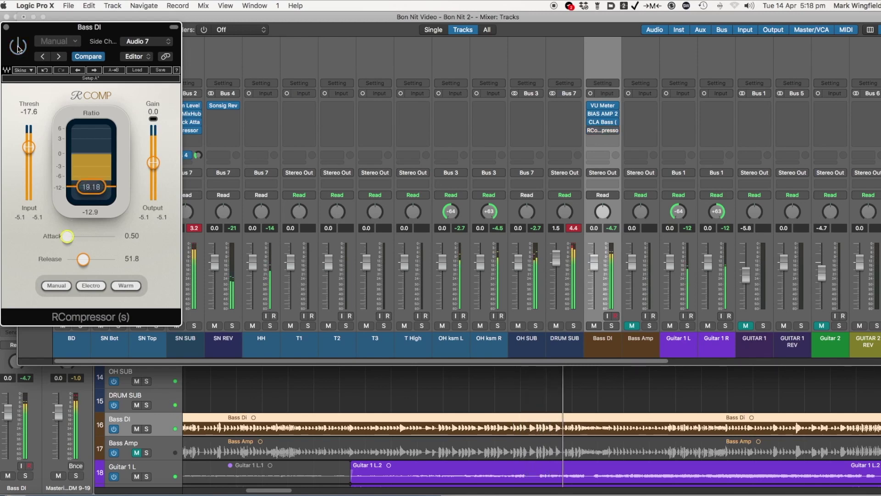
left_click(18, 46)
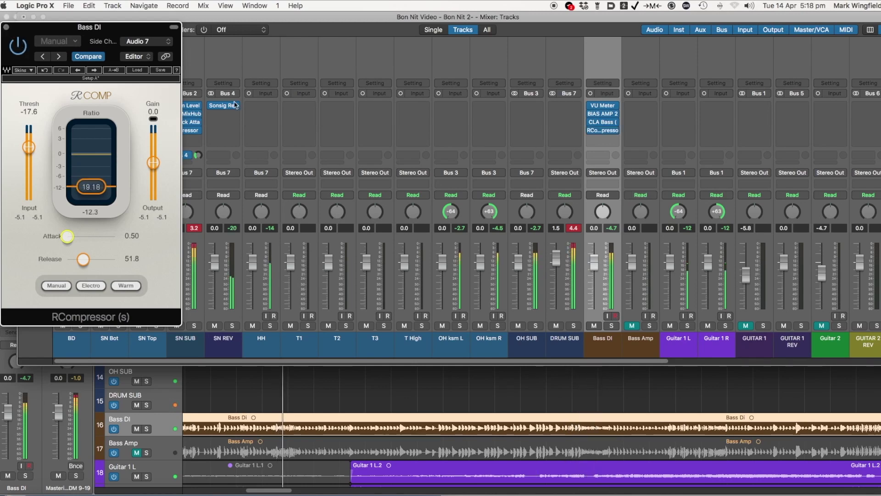
left_click(6, 27)
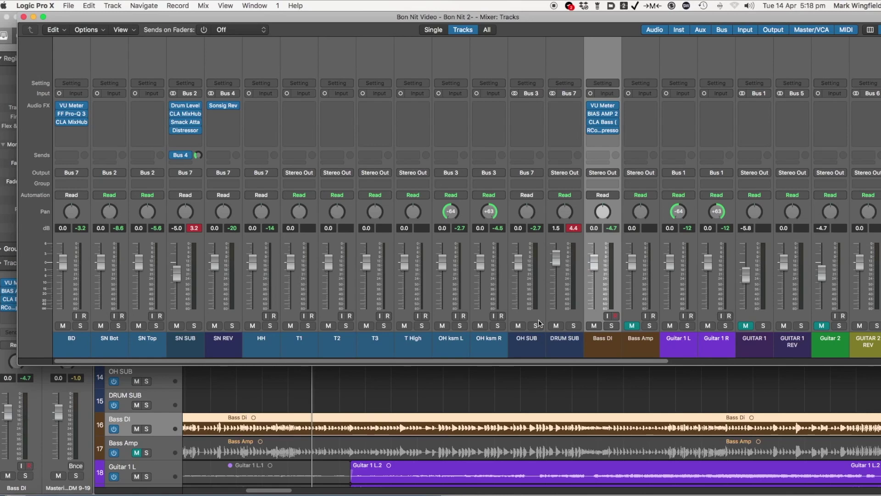
Set the SN SUB fader to -7.2 dB during playback, mute HH and toggle the OH SUB mute.
key("space")
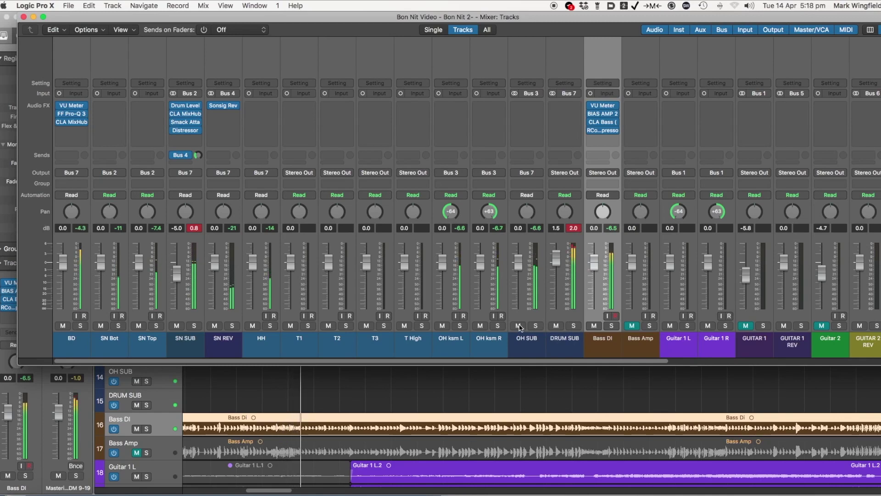
left_click(176, 273)
left_click_drag(176, 273, 176, 281)
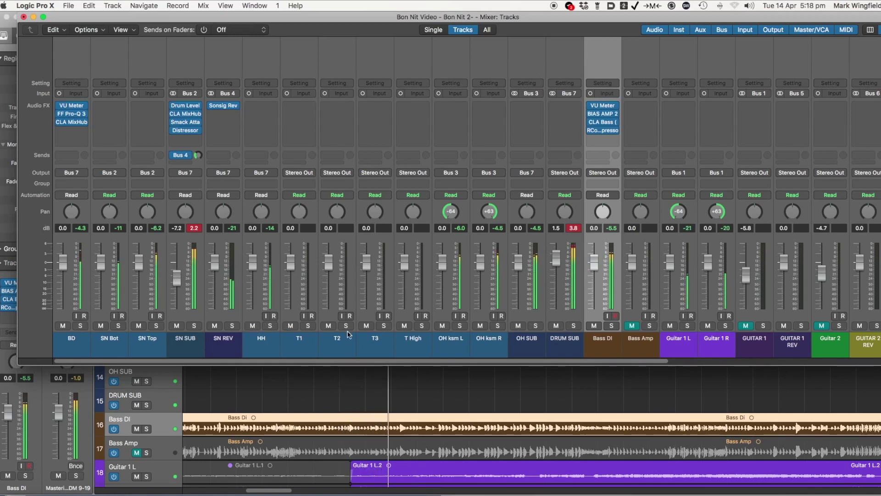
left_click(518, 326)
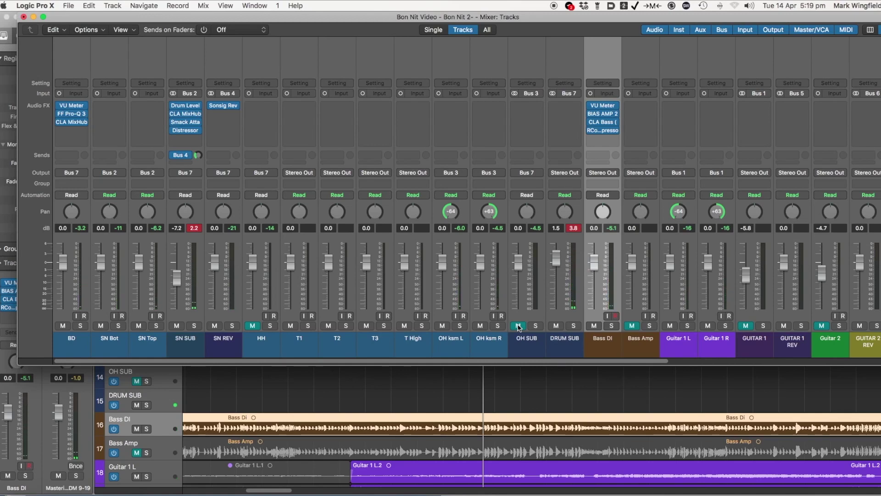
Insert a stereo FF Pro-Q 3 on OH SUB and add a 12 dB/oct low cut at about 674 Hz.
left_click(540, 301)
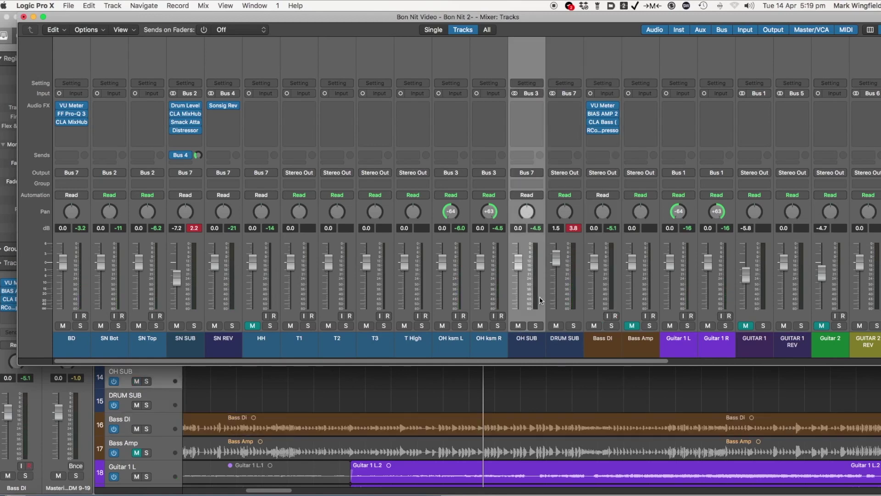
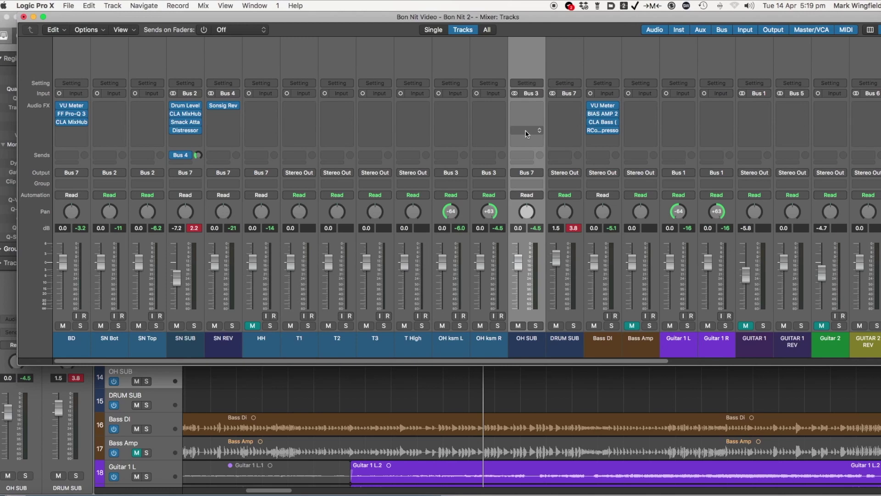
left_click(540, 105)
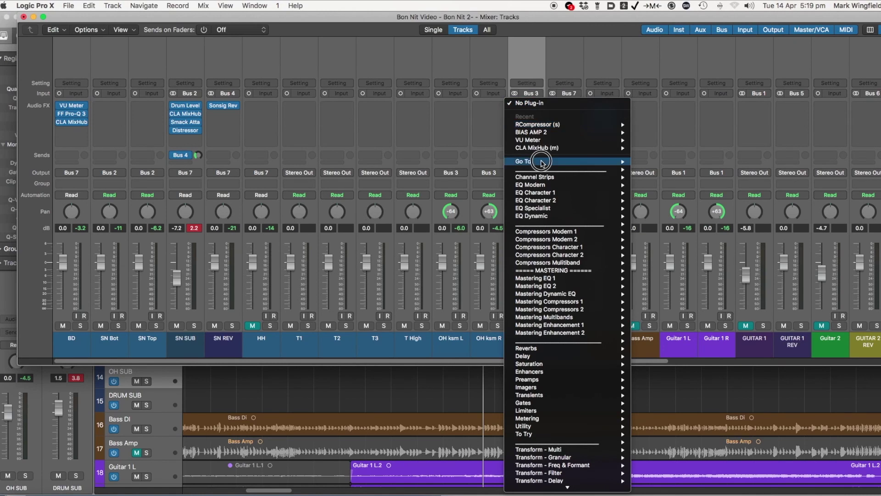
mouse_move(541, 161)
mouse_move(679, 209)
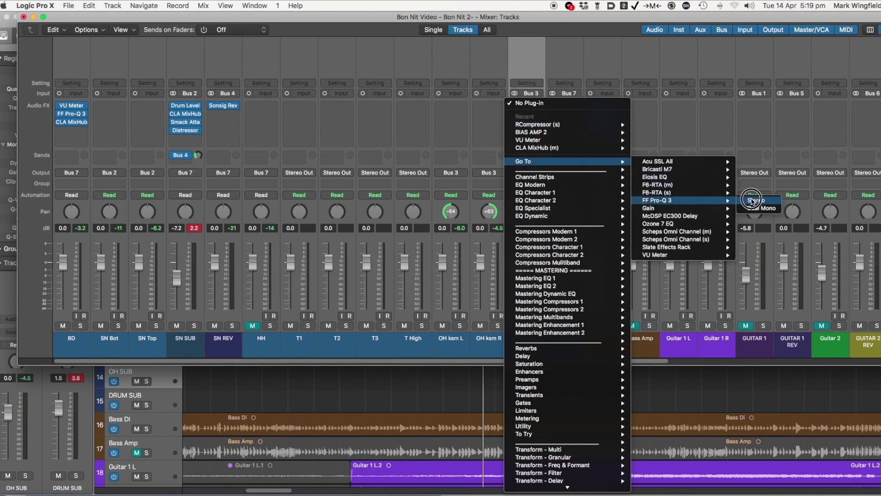
left_click(753, 202)
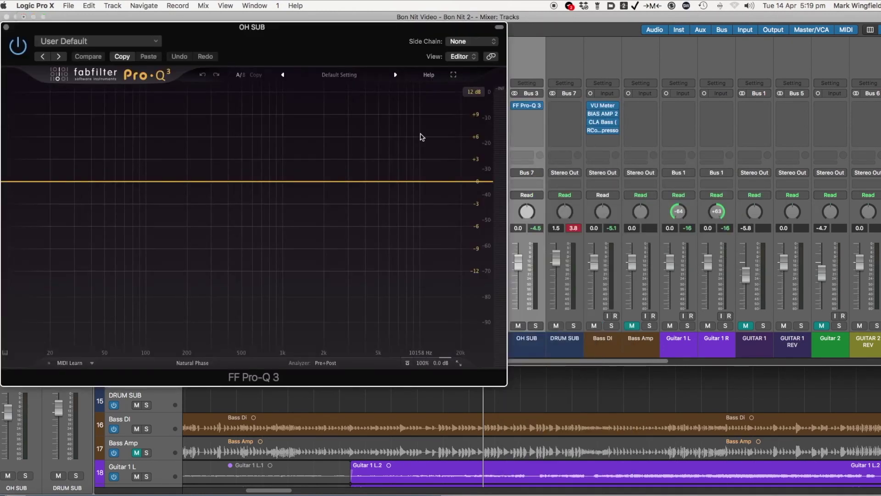
double_click(6, 206)
left_click_drag(6, 207, 263, 184)
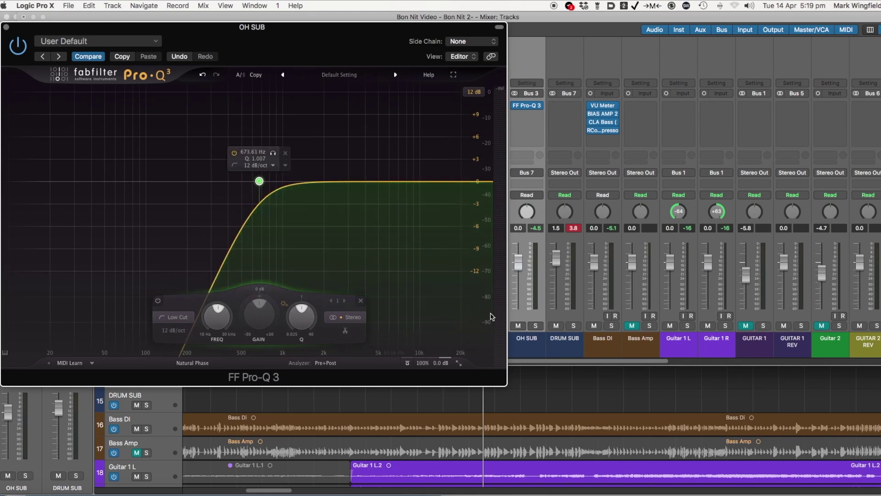
Solo OH SUB and raise the low cut to about 722 Hz while the overheads play.
left_click(536, 325)
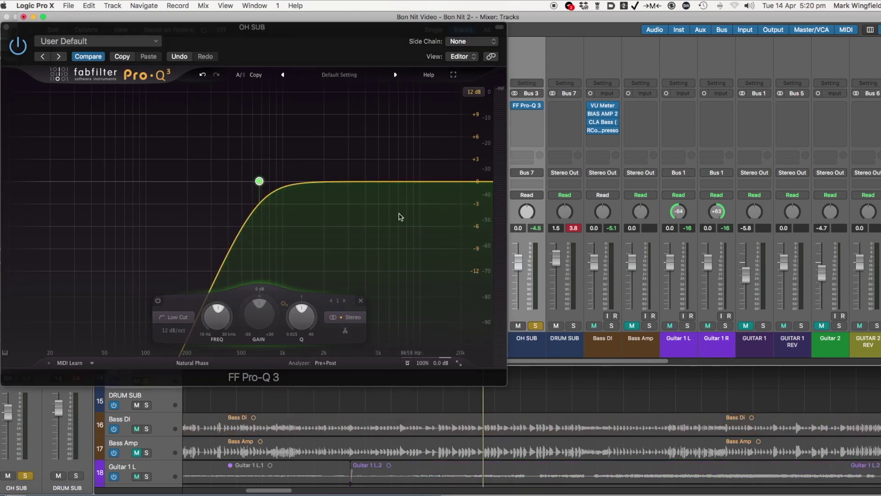
key("space")
mouse_move(260, 182)
left_click_drag(263, 182, 269, 183)
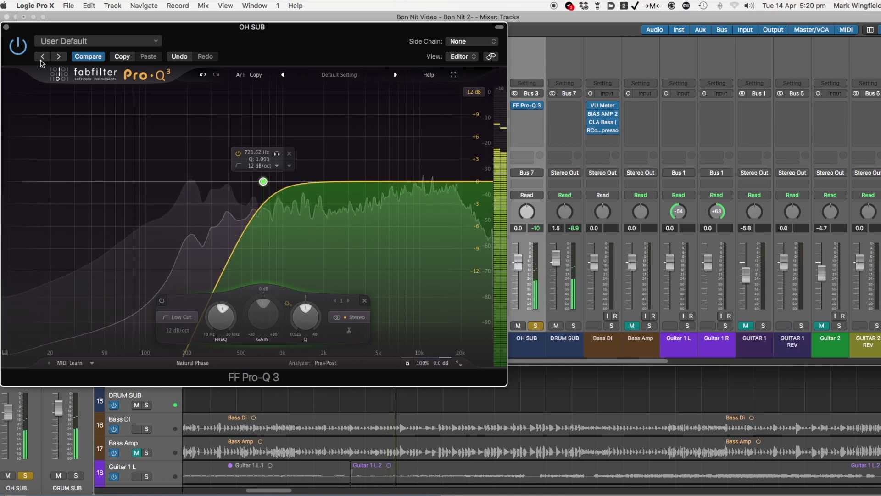
Compare the overheads with Pro-Q 3 bypassed and active, raise the low cut frequency slightly and close the equalizer.
left_click(17, 48)
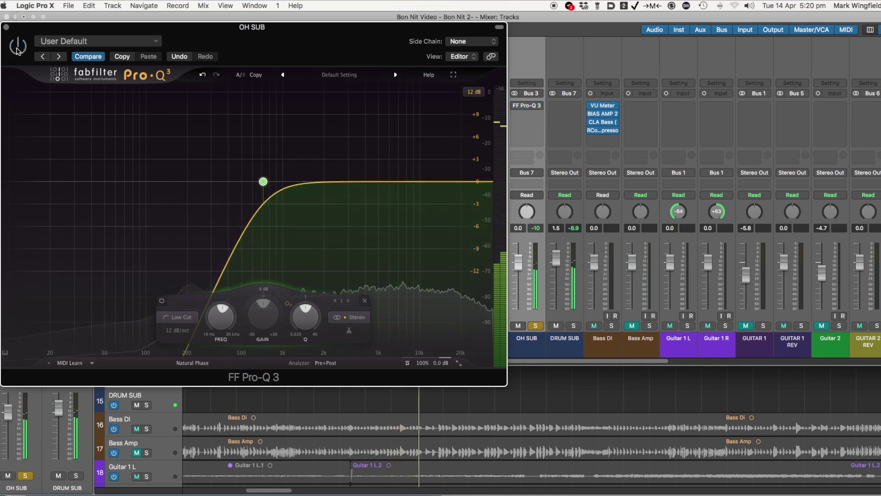
left_click(18, 48)
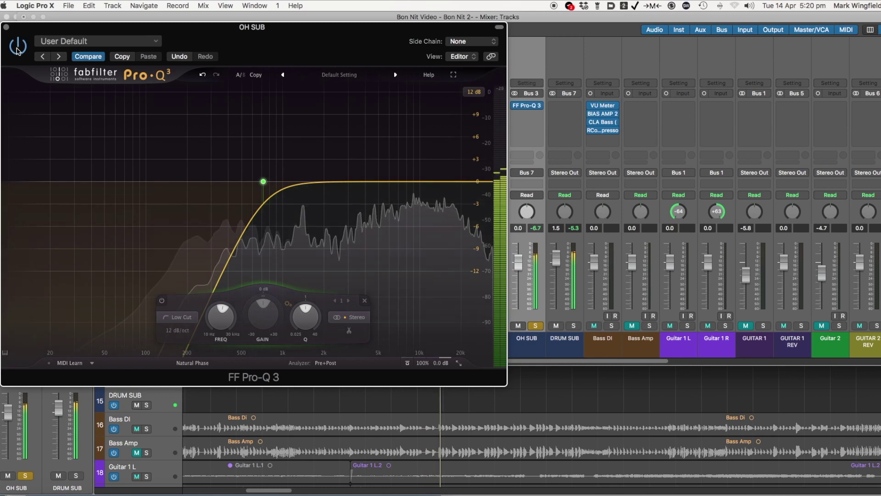
mouse_move(228, 180)
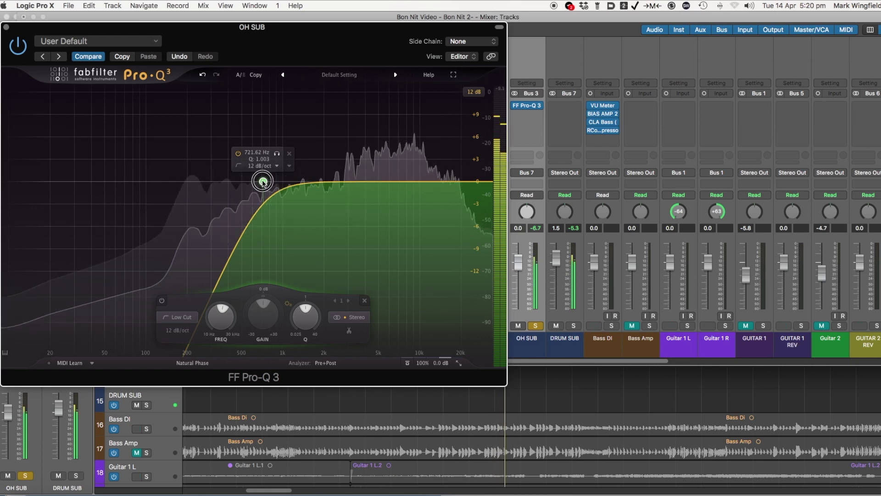
left_click_drag(264, 182, 273, 182)
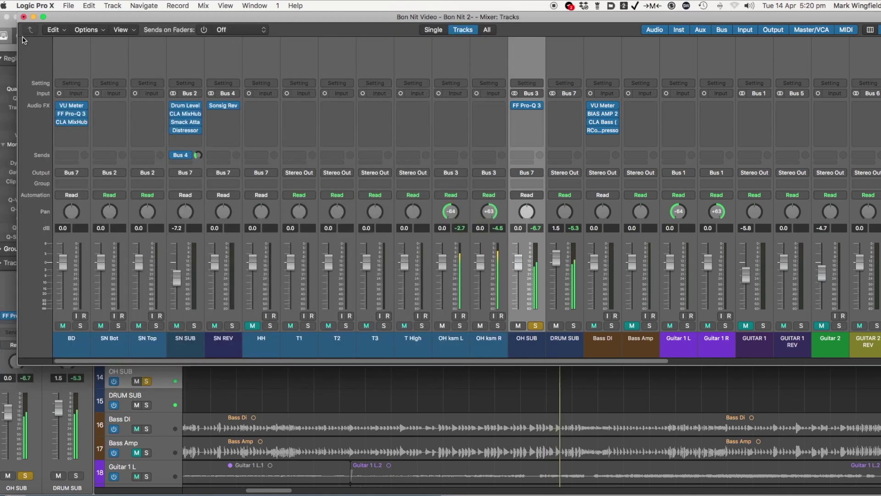
key("super+w")
Insert a stereo NI Massive Passive EQ after FF Pro-Q 3 on the OH SUB channel.
left_click(540, 113)
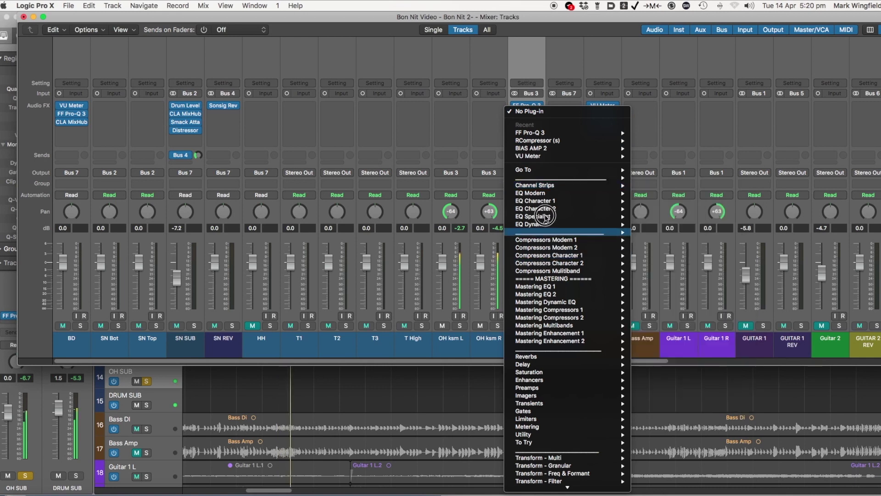
mouse_move(617, 201)
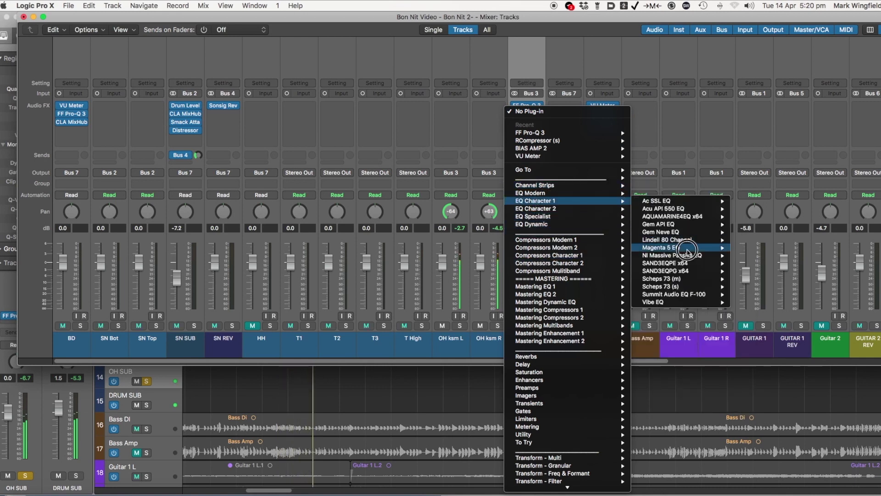
mouse_move(693, 255)
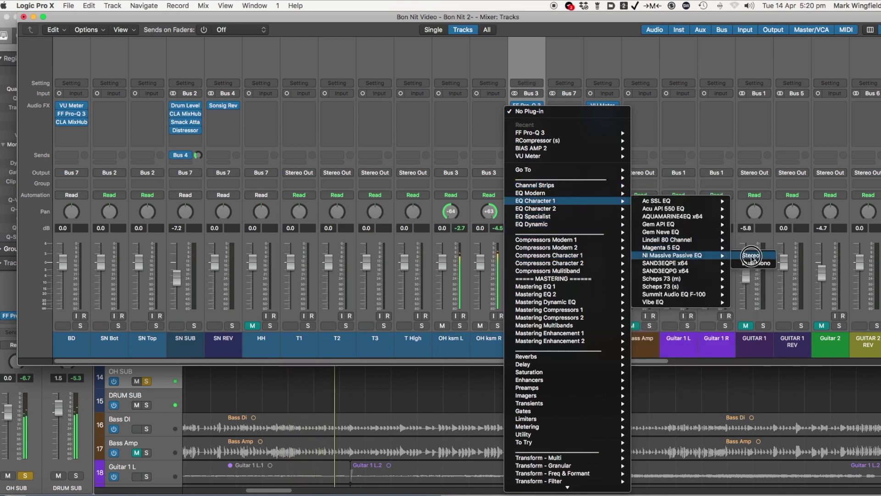
left_click(751, 256)
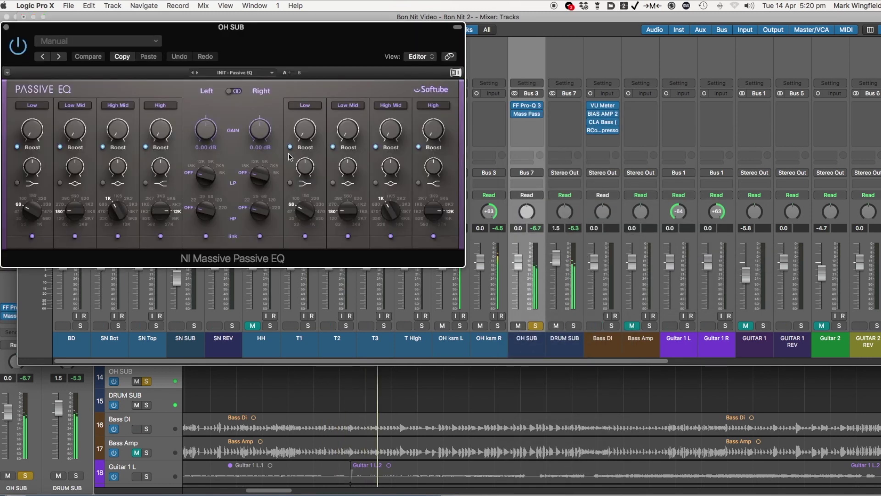
Boost the Passive EQ's linked high bands to 10.00 at 8K2 and close the plug-in.
left_click_drag(440, 211, 439, 211)
left_click(432, 131)
left_click_drag(433, 132, 434, 136)
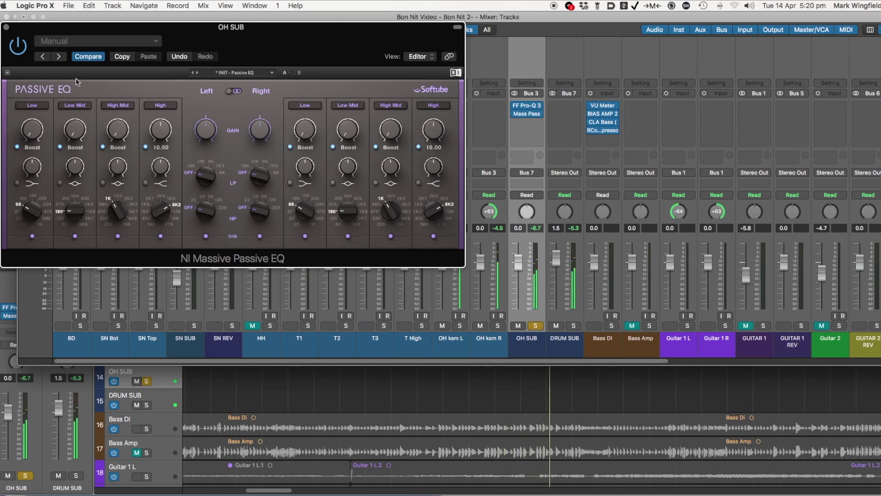
left_click(6, 27)
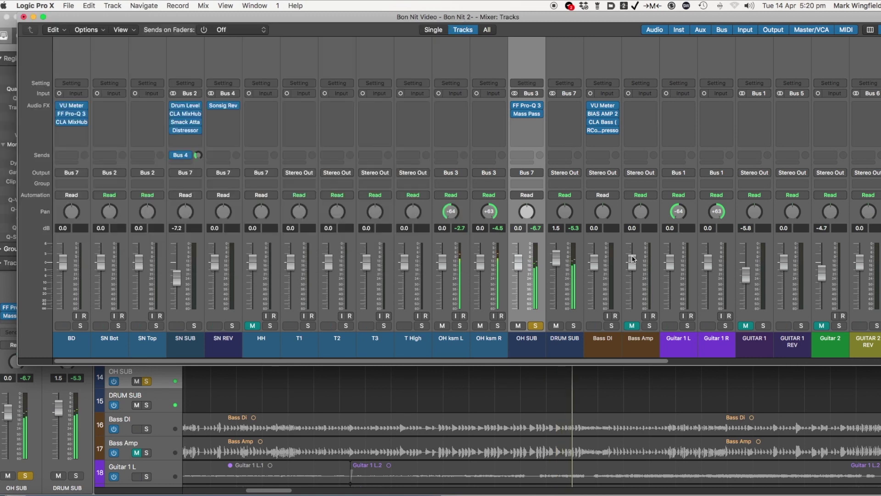
Unsolo OH SUB, solo the unmuted HH channel and insert FF Pro-Q 3 on it.
left_click(535, 326)
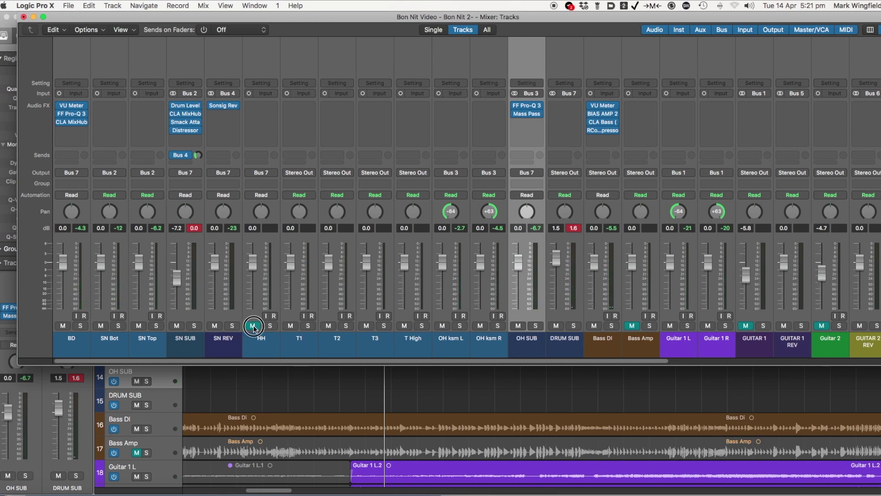
left_click(270, 326)
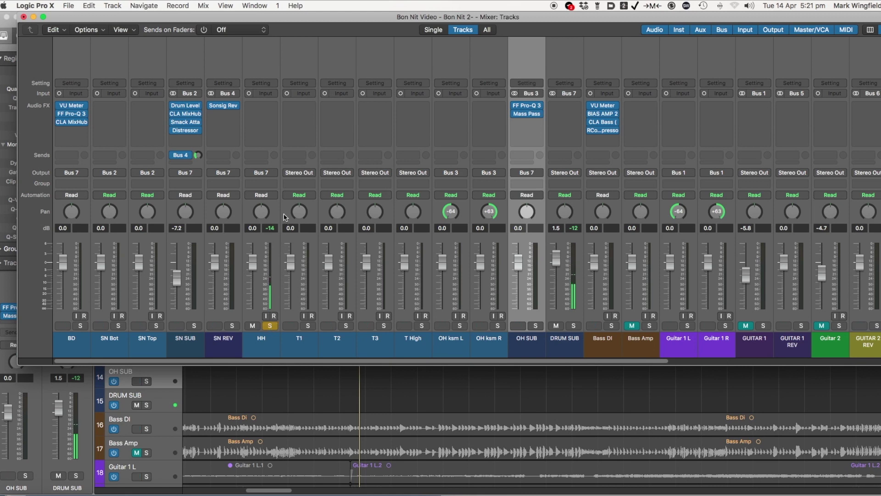
left_click(275, 105)
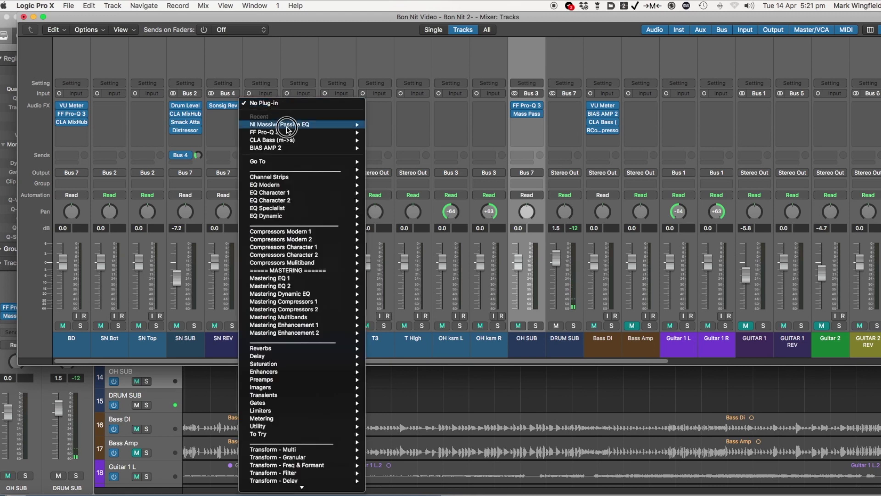
mouse_move(288, 133)
left_click(381, 134)
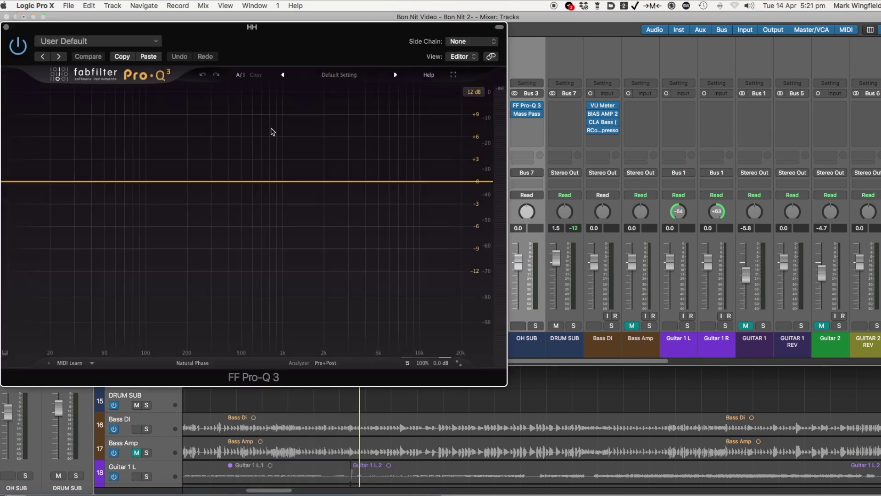
Add a 12 dB/oct low cut to the hi-hat and settle it just above 50 Hz during playback.
left_click_drag(8, 203, 123, 201)
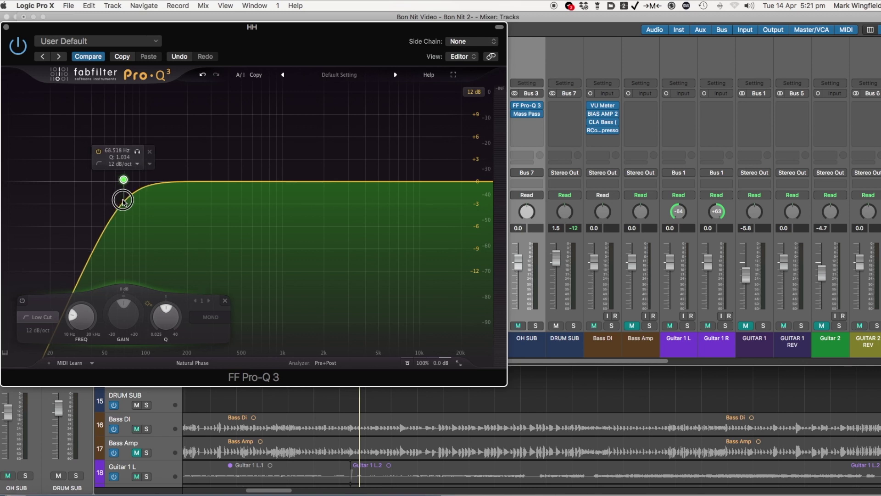
left_click_drag(124, 201, 129, 203)
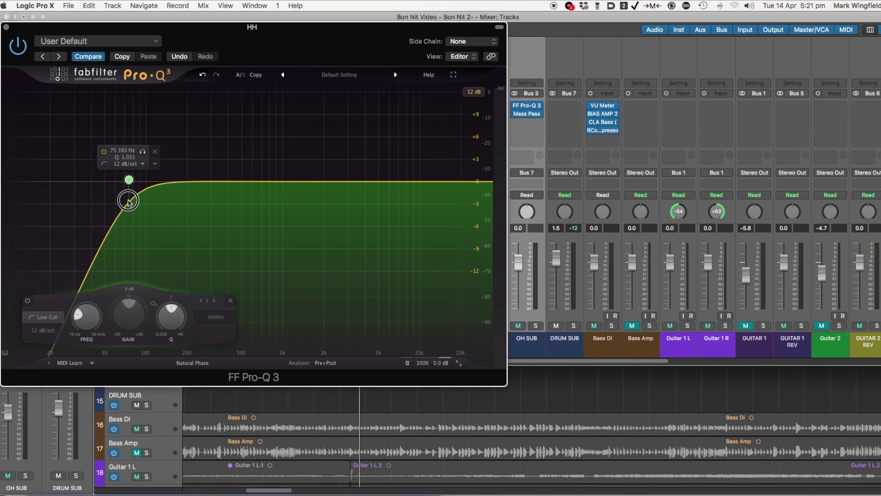
key("space")
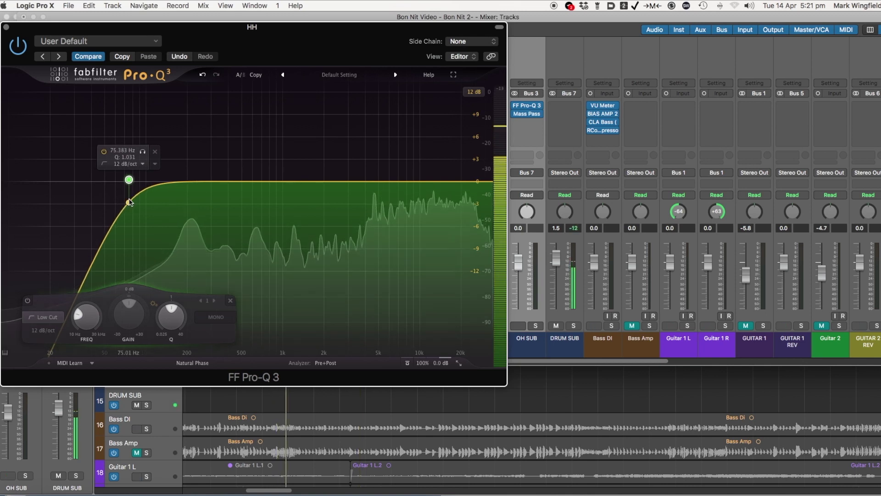
left_click_drag(129, 181, 120, 182)
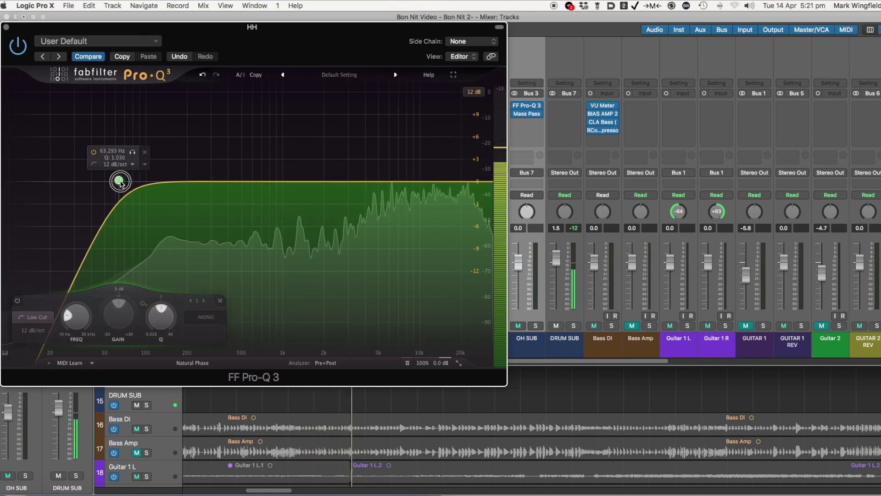
left_click_drag(120, 183, 112, 183)
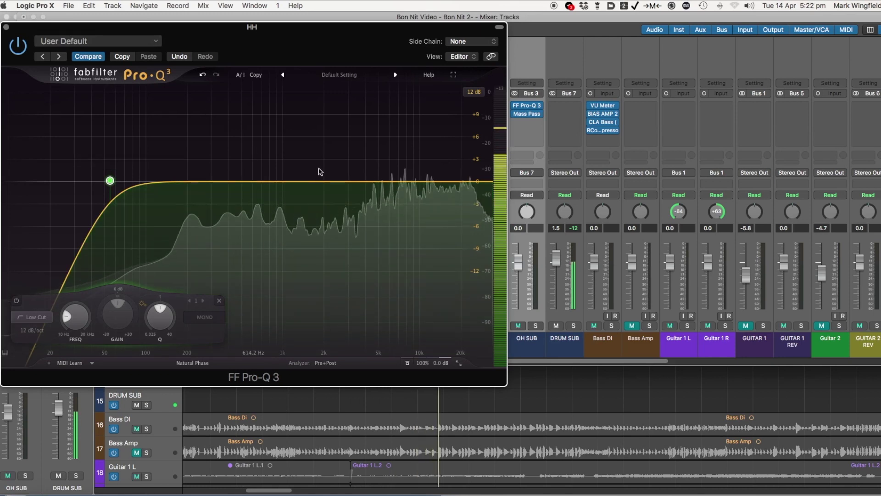
Add a bell boost of about 3 dB near 5.5 kHz with a Q of about 1 and close the equalizer.
left_click(349, 182)
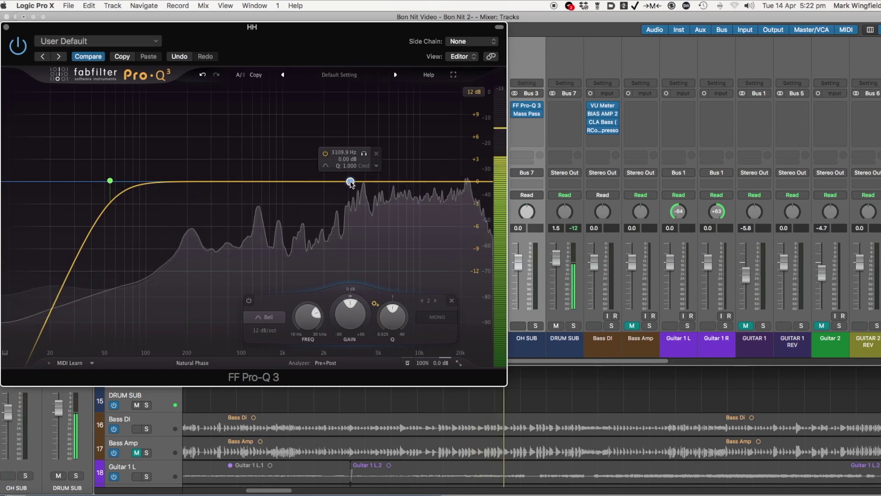
left_click_drag(351, 173, 384, 161)
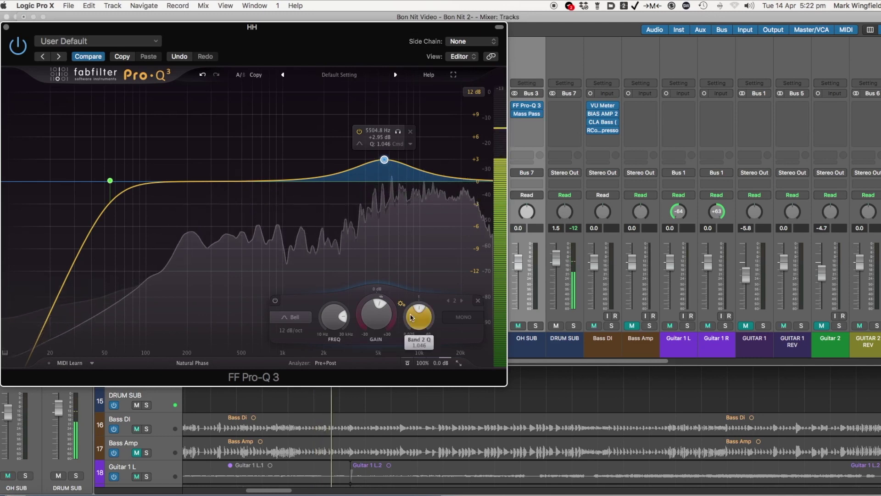
left_click_drag(420, 317, 420, 320)
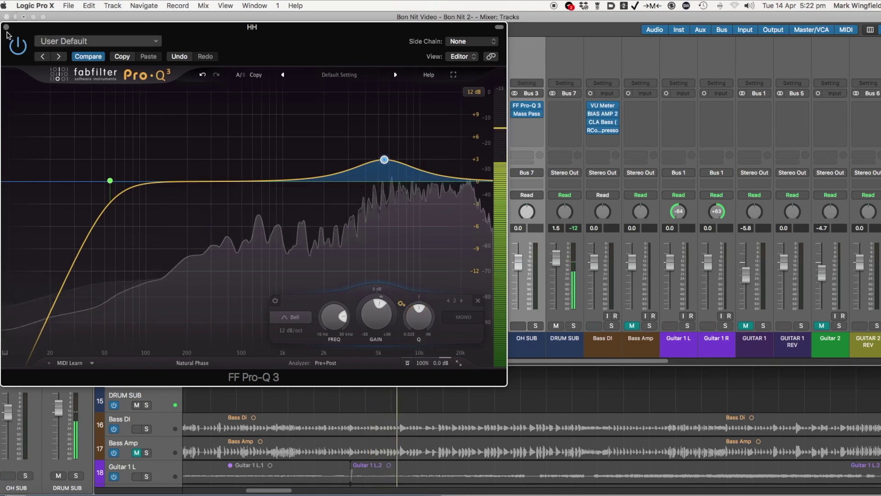
left_click(7, 27)
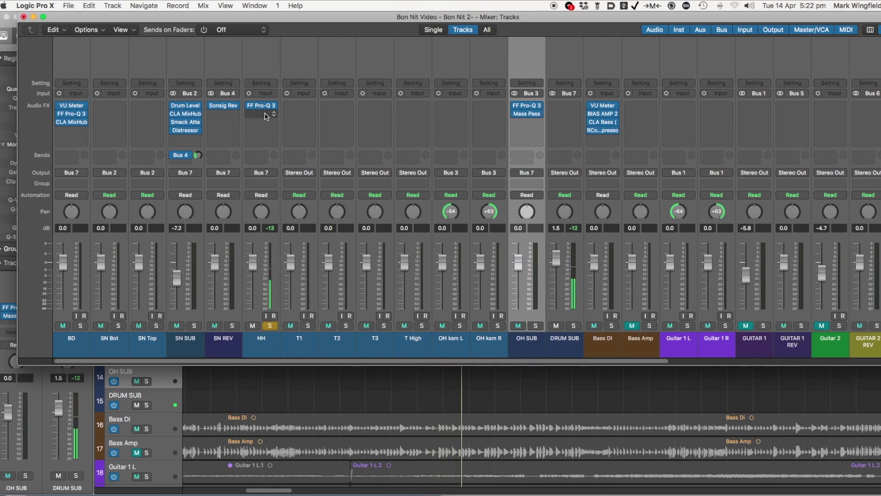
Unsolo HH, pan it to -16 and lower its level to -1.6 dB in the full mix.
left_click(270, 326)
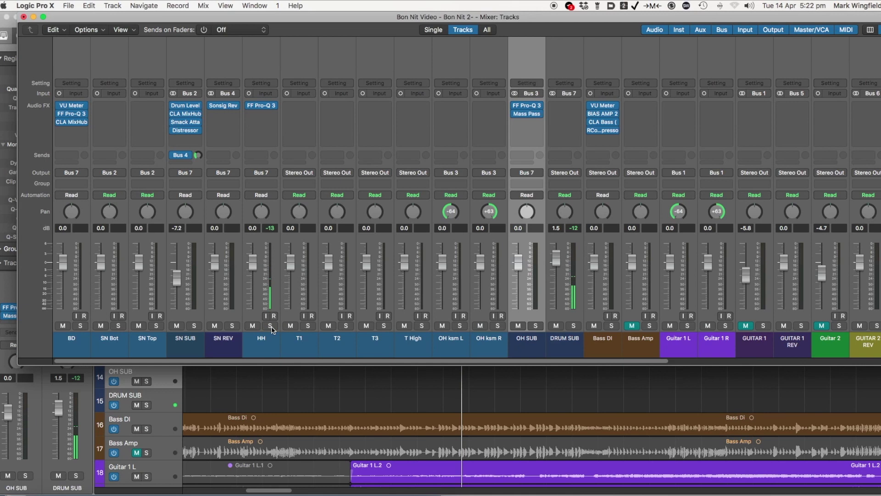
left_click_drag(265, 218, 262, 226)
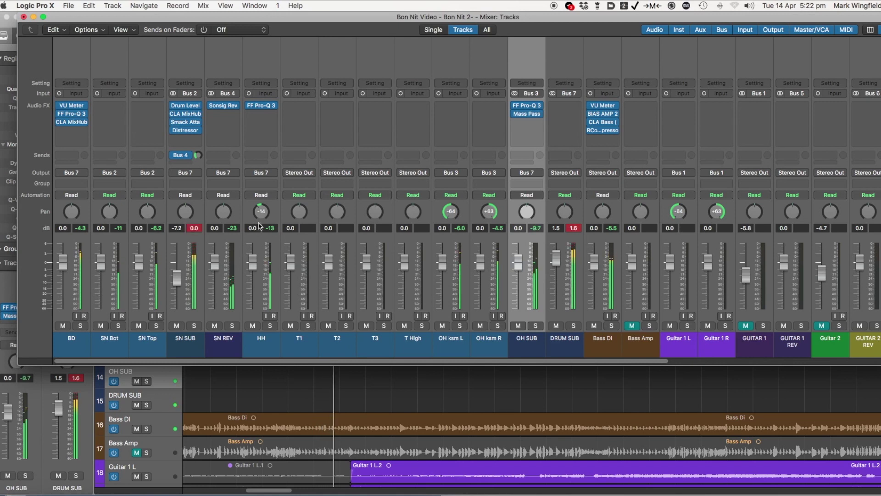
left_click_drag(261, 214, 260, 216)
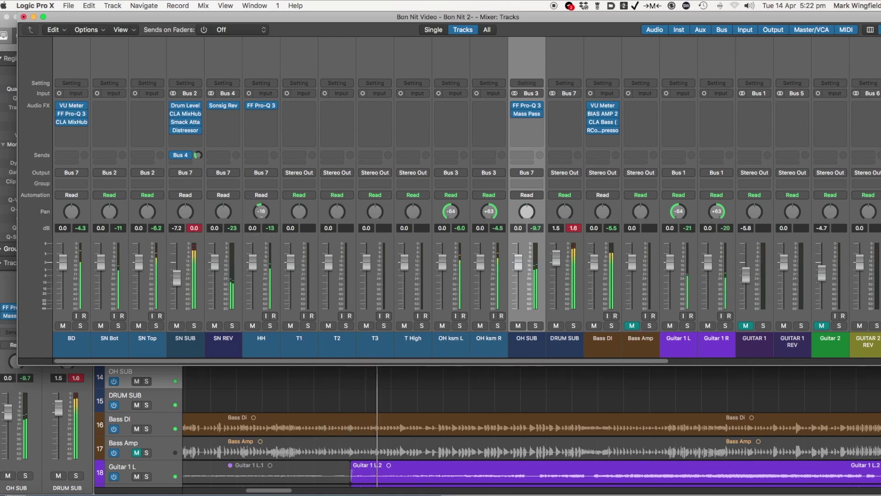
left_click_drag(252, 262, 253, 270)
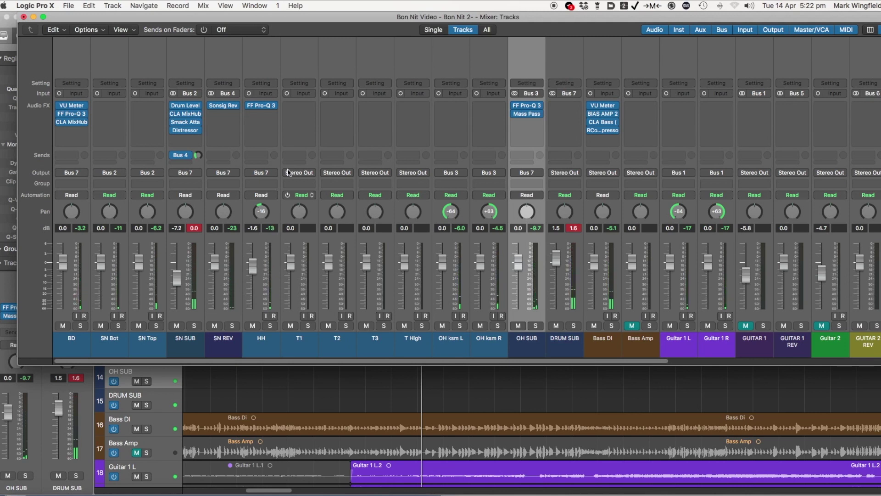
Insert TDR Slick EQ after FF Pro-Q 3 on the HH channel.
left_click(274, 115)
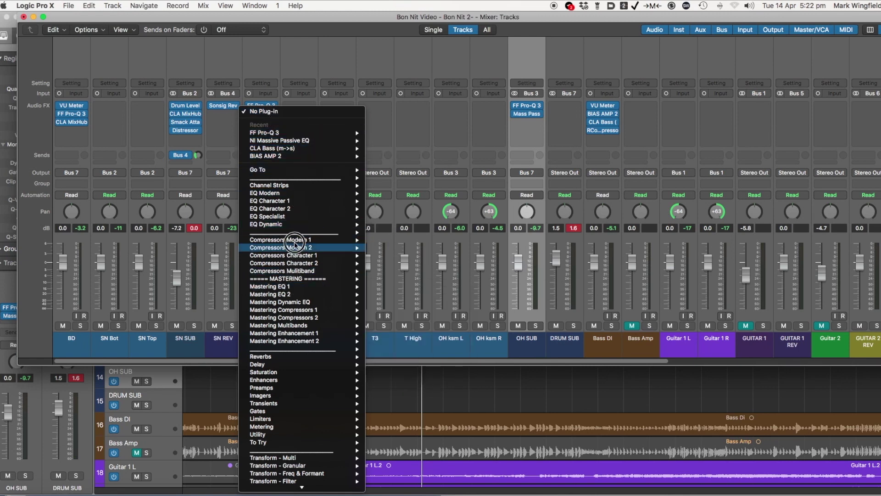
mouse_move(276, 193)
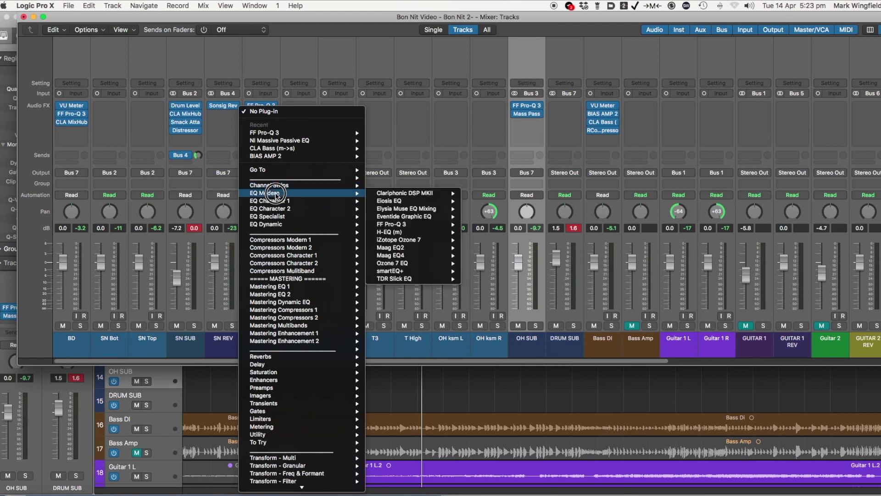
mouse_move(443, 279)
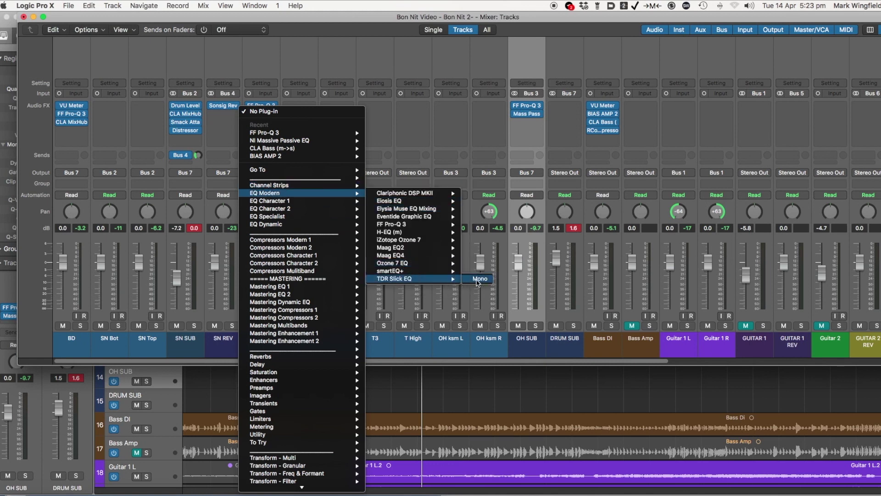
left_click(478, 279)
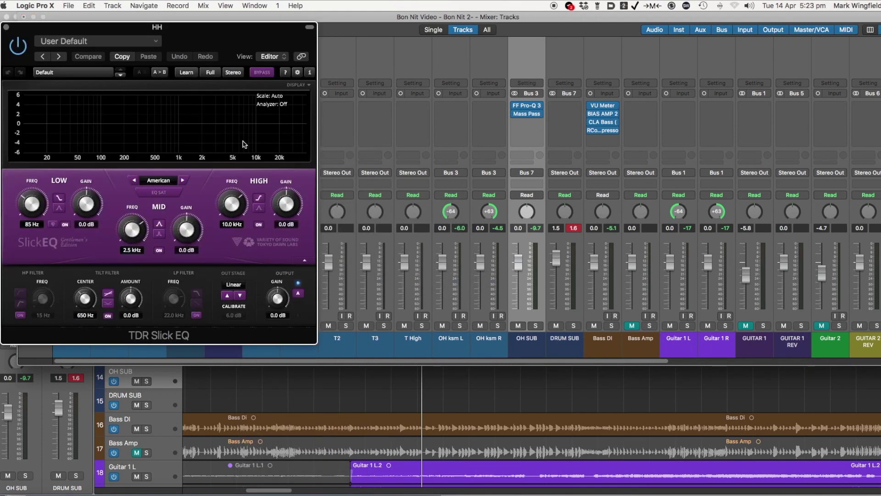
Play the mix and boost Slick EQ's high band by 6.4 dB at 3.6 kHz.
key("space")
left_click_drag(286, 202, 294, 163)
left_click_drag(234, 204, 234, 206)
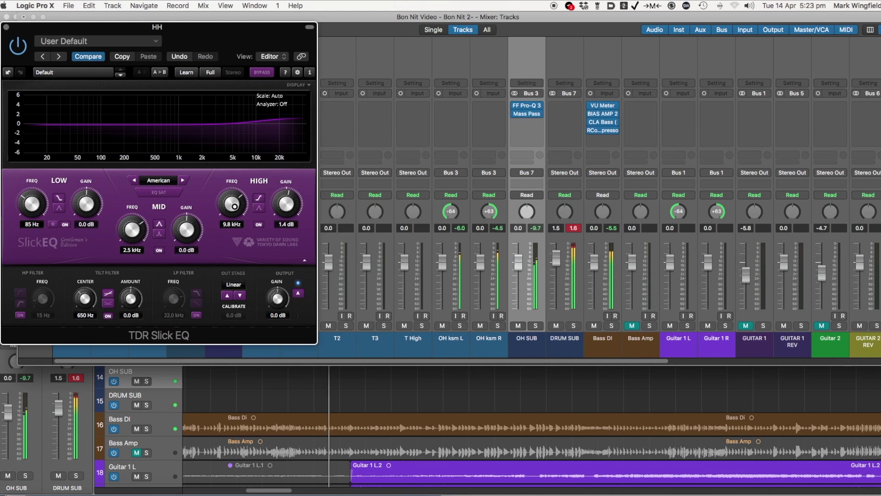
left_click_drag(229, 237, 210, 351)
left_click_drag(287, 200, 303, 85)
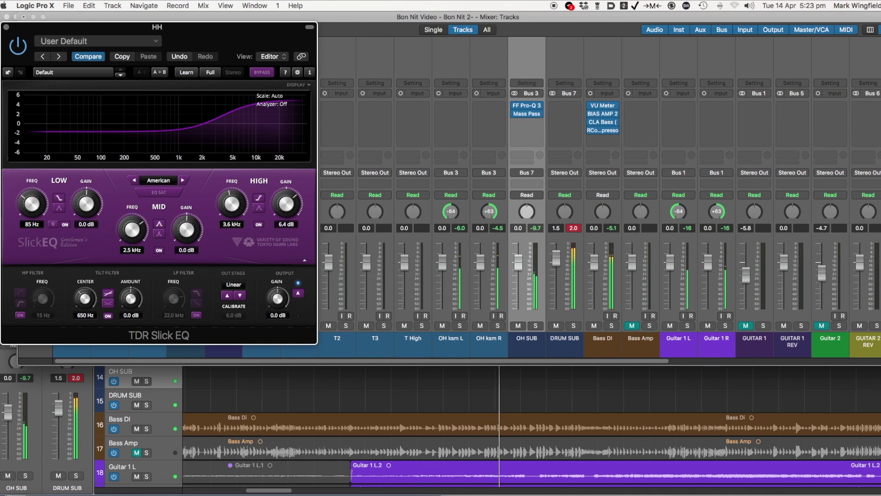
Set Slick EQ to the German model with 6.7 dB high gain and a Deep output stage calibrated to 15.9 dB, and close it.
left_click(183, 181)
left_click(184, 181)
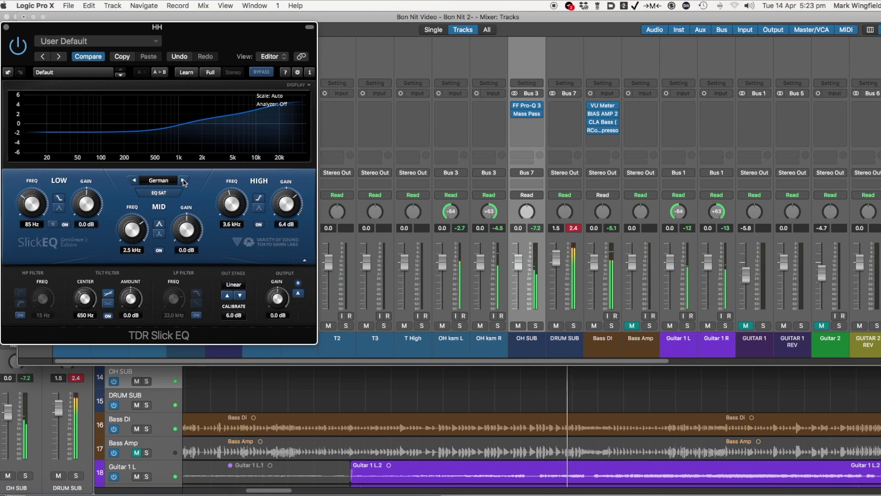
left_click_drag(288, 198, 288, 196)
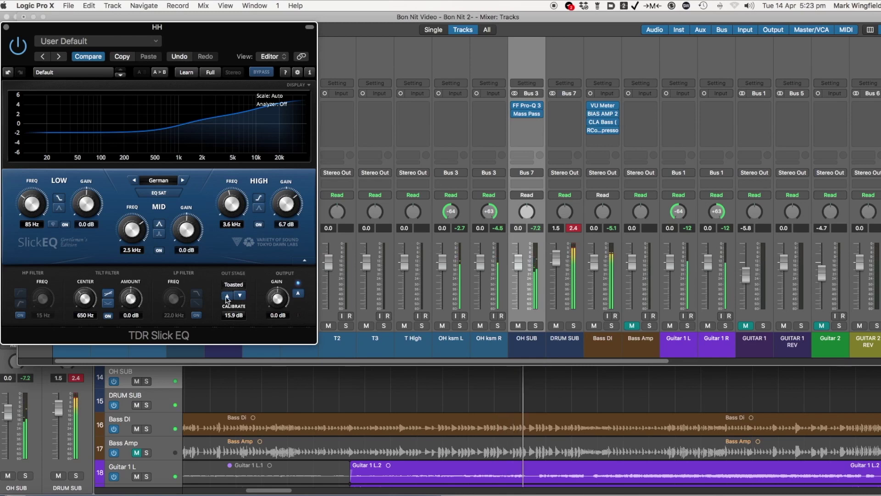
left_click(227, 297)
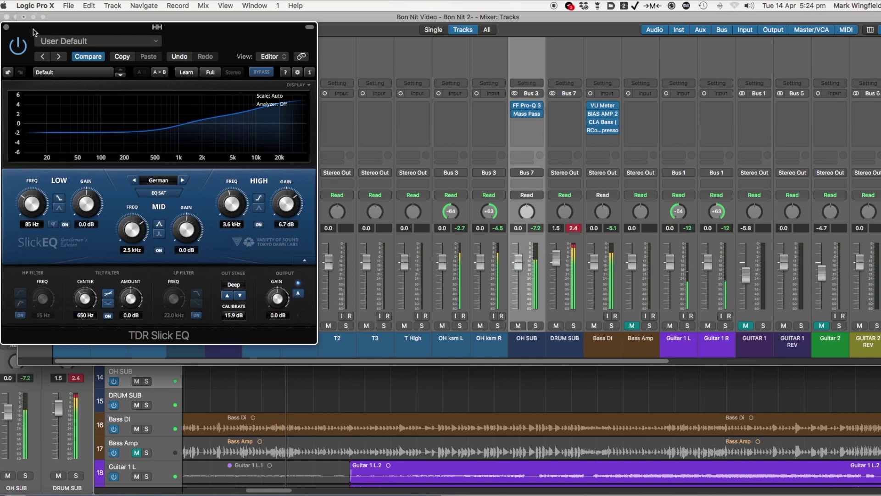
left_click(6, 28)
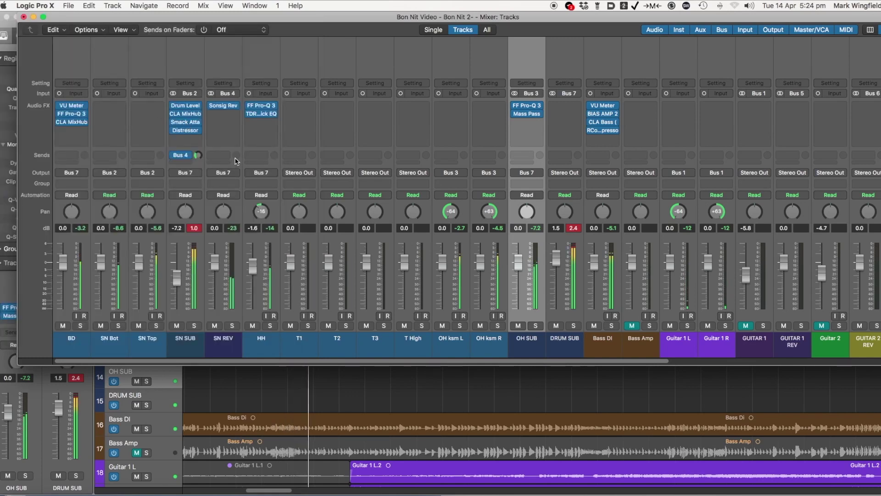
Insert Clariphonic DSP MKII after TDR Slick EQ on the HH channel.
left_click(270, 123)
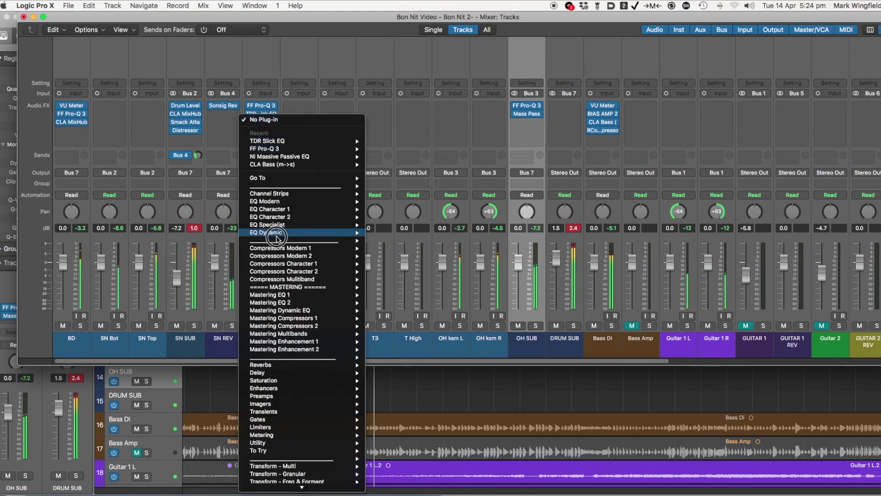
mouse_move(288, 201)
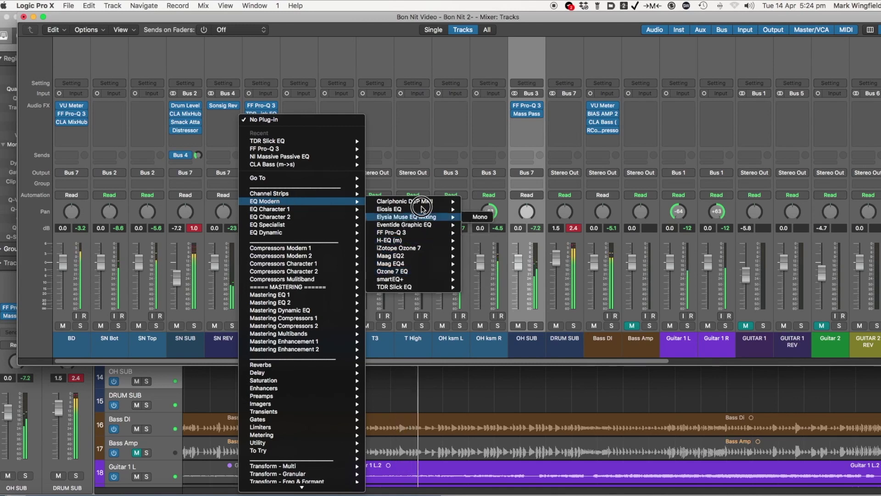
mouse_move(432, 201)
left_click(479, 202)
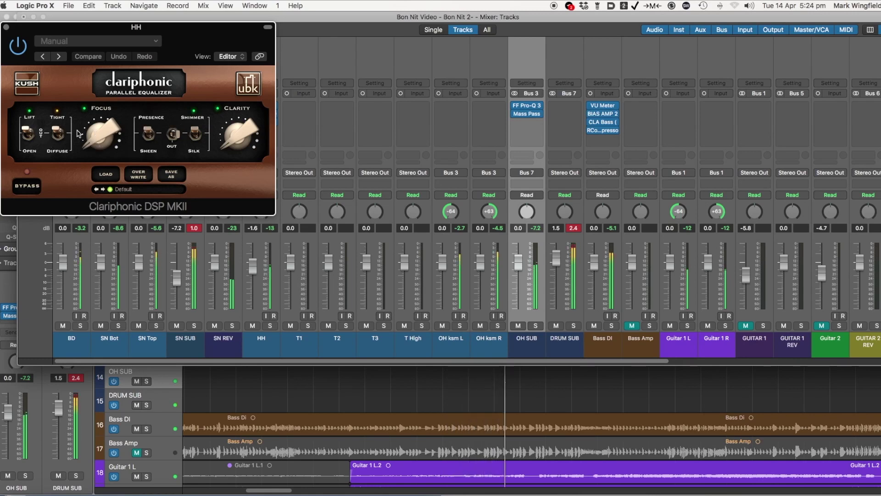
Switch Clariphonic's clarity section to Sheen, raise the Clarity amount and close the plug-in.
left_click(178, 138)
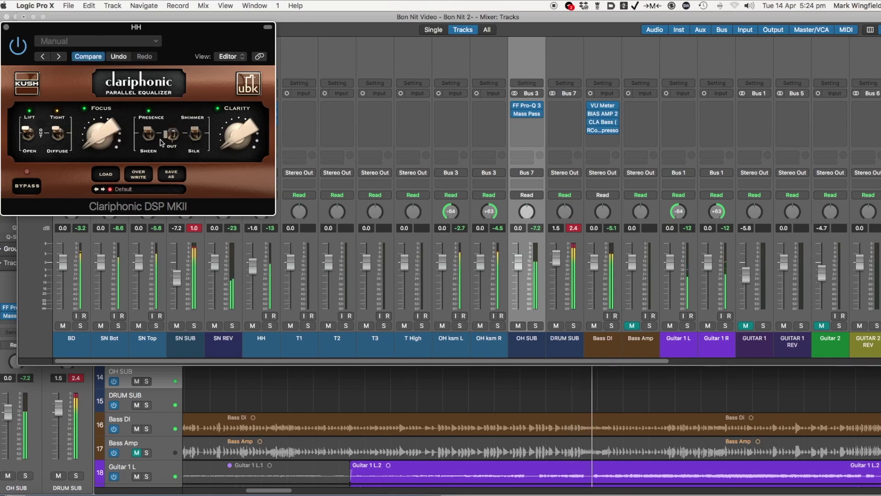
left_click_drag(233, 119, 235, 45)
left_click(152, 149)
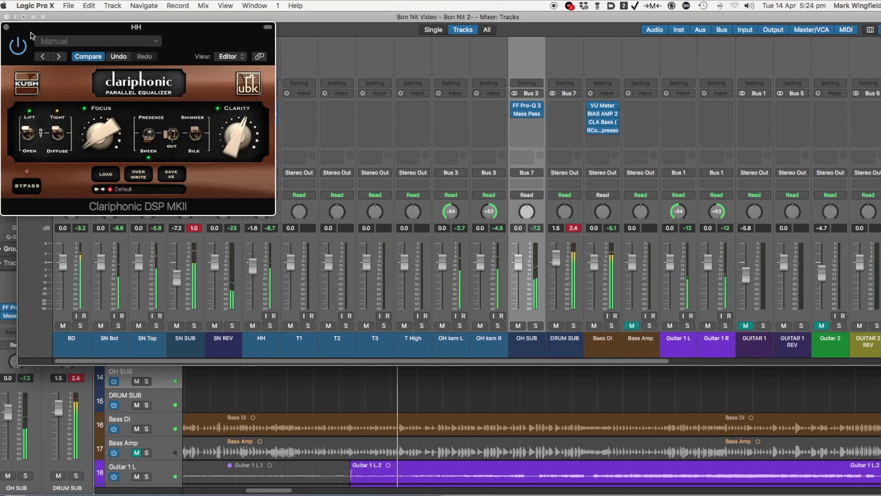
left_click(6, 27)
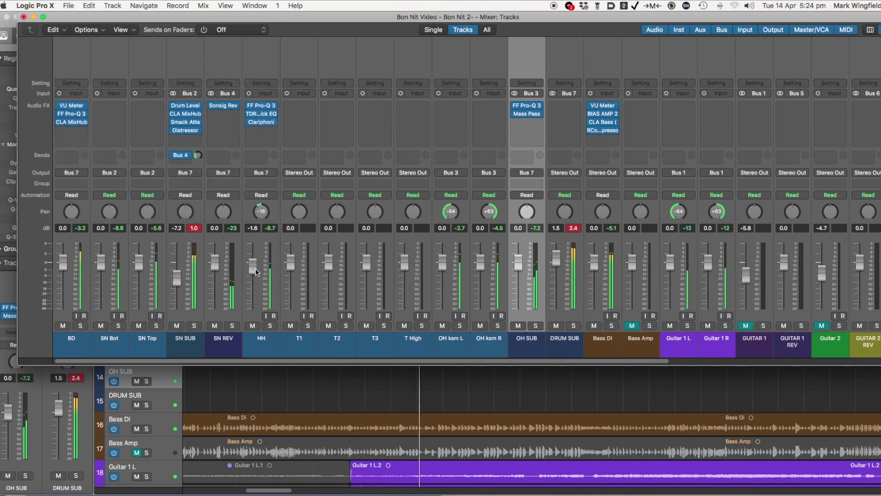
Rebalance the drums by setting HH to -5.5 dB, SN Bot to -1.5 dB and SN SUB to -6.8 dB.
mouse_move(255, 270)
left_mouse_down()
mouse_move(249, 292)
mouse_move(252, 286)
left_mouse_up()
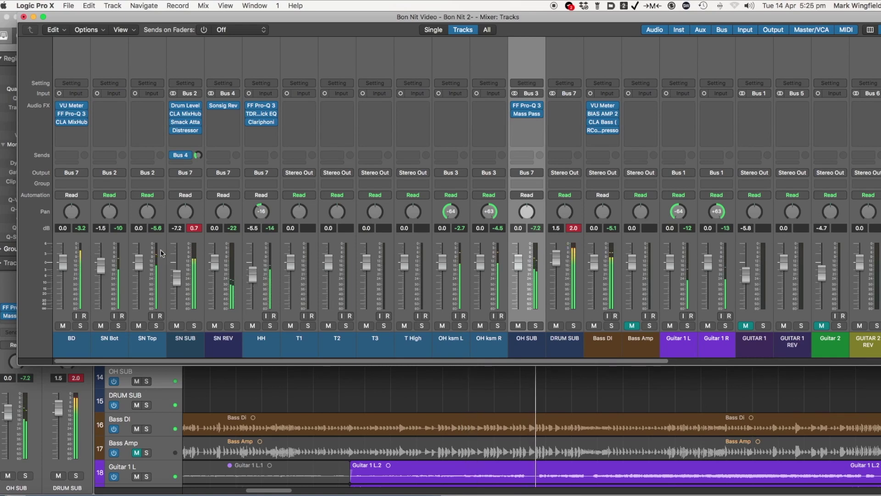
left_click_drag(176, 279, 175, 275)
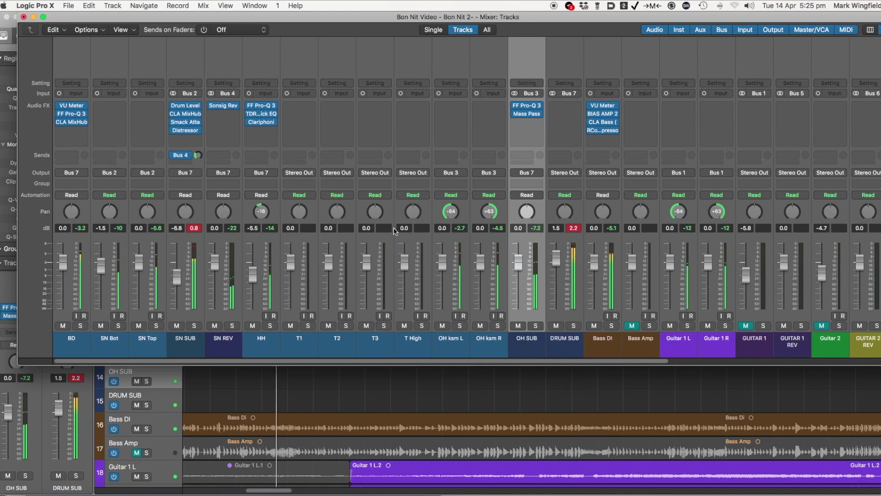
Insert a stereo Shadow Hills A compressor on the DRUM SUB channel.
scroll(394, 231, "right", 6)
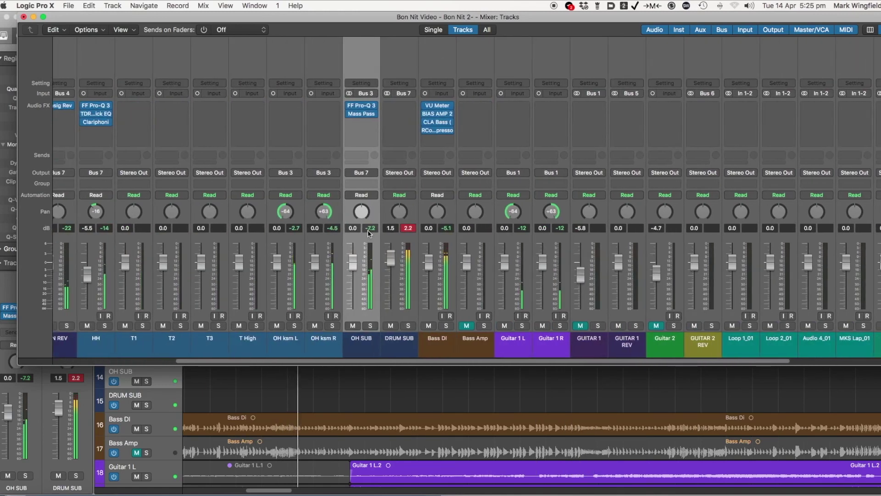
scroll(364, 229, "right", 1)
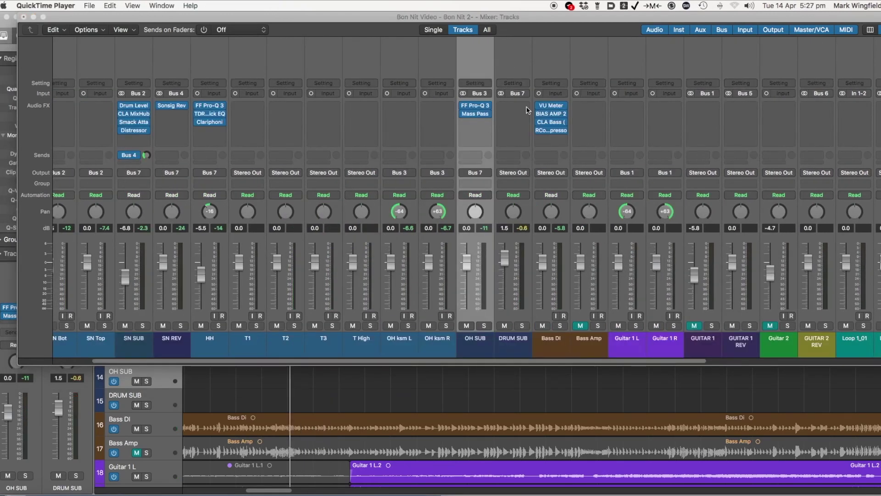
left_click(527, 110)
mouse_move(531, 186)
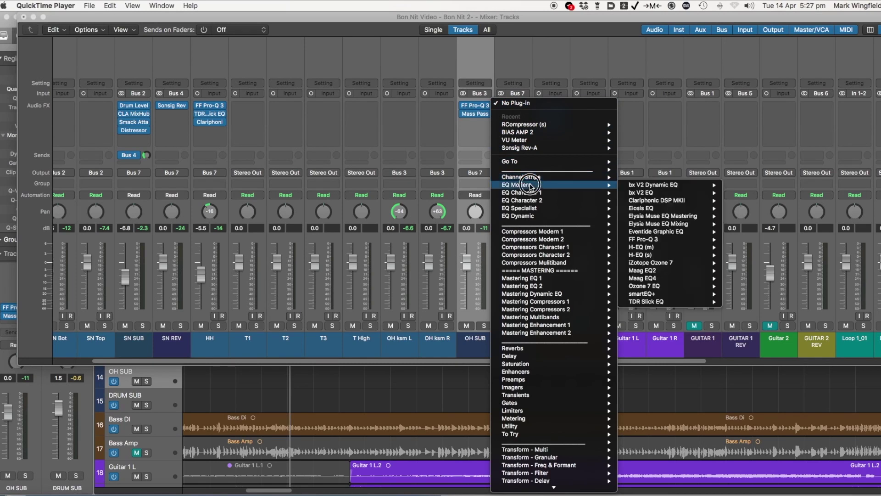
mouse_move(637, 248)
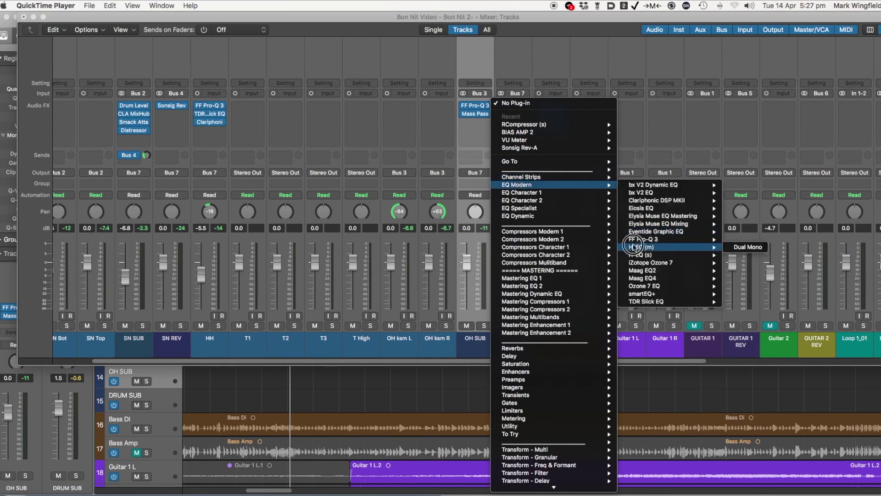
mouse_move(546, 232)
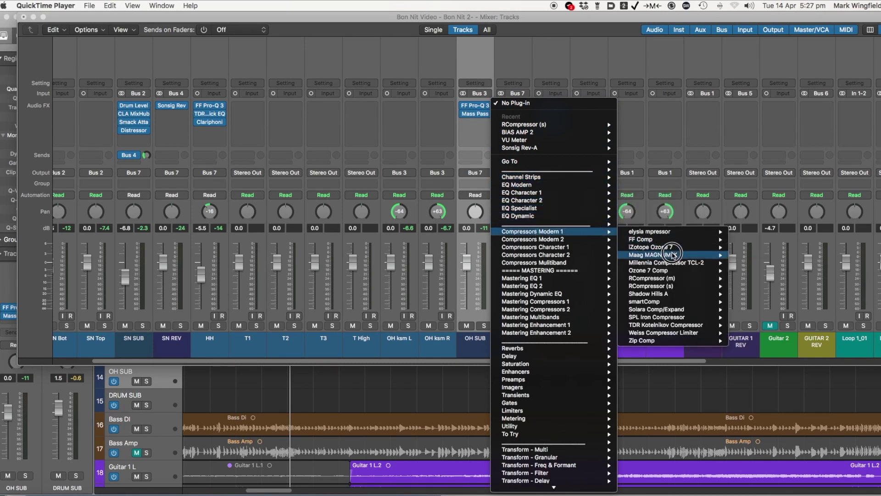
mouse_move(675, 294)
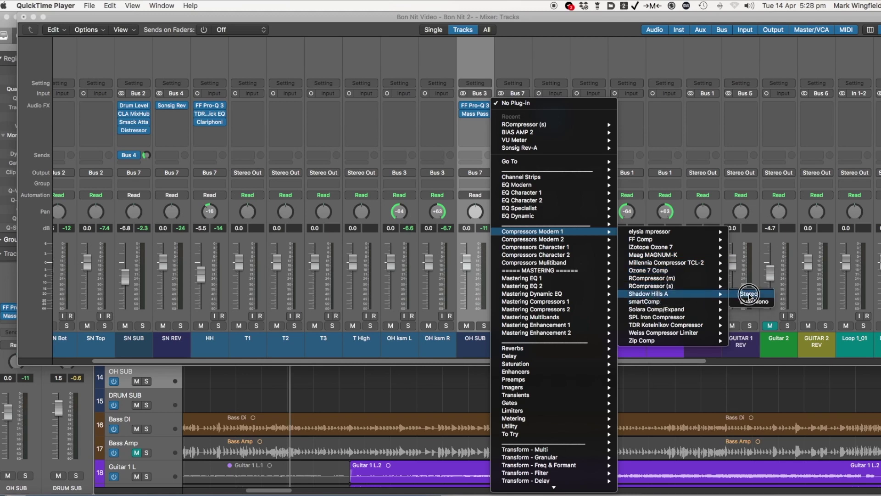
left_click(749, 294)
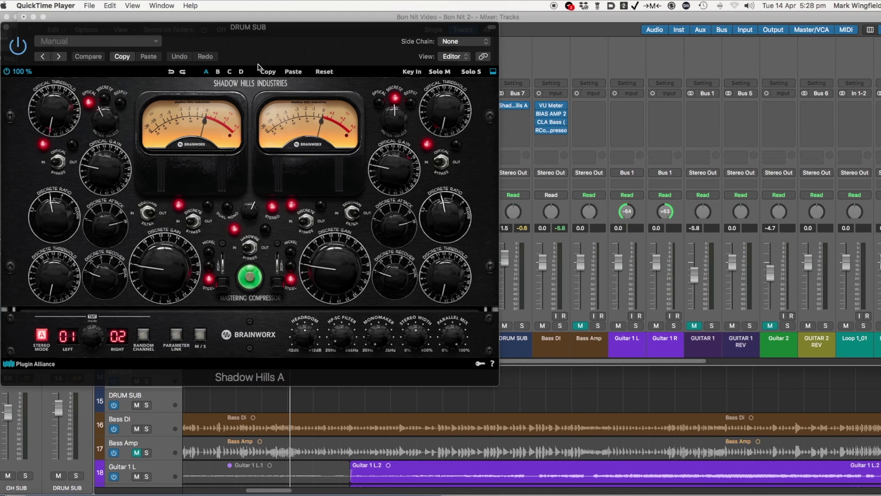
Play the song, raise the left discrete threshold in Shadow Hills A and change the TMT channels to 05 and 06.
key("space")
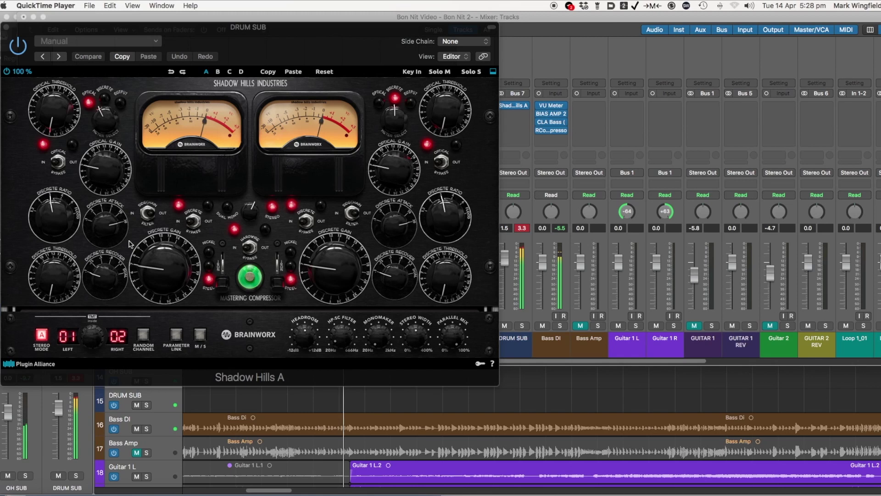
left_click_drag(53, 278, 50, 238)
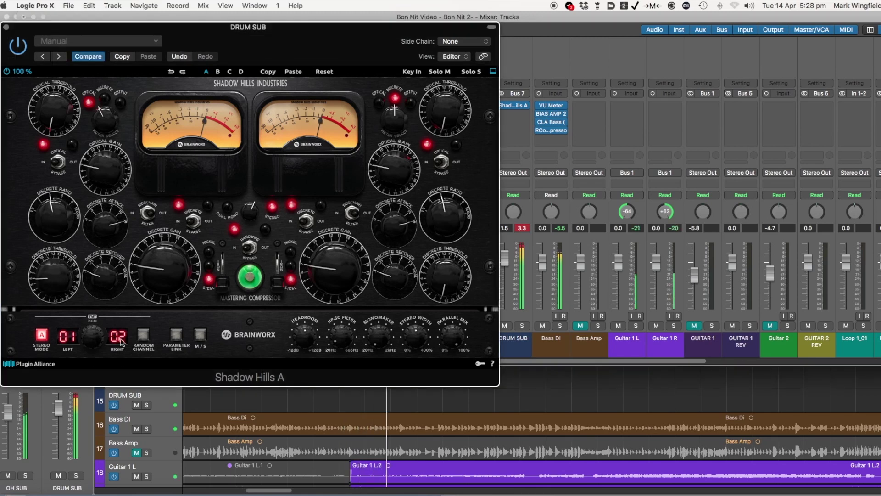
left_click_drag(90, 331, 93, 300)
mouse_move(49, 273)
left_mouse_down()
mouse_move(57, 225)
mouse_move(54, 276)
left_mouse_up()
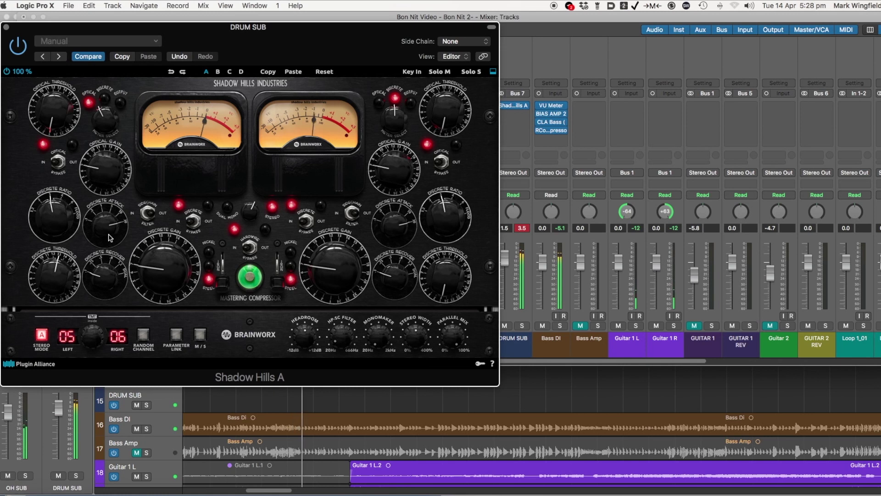
Compare different discrete recover settings on the drum bus compressor during playback, finishing on the lower one.
left_click_drag(105, 279, 107, 123)
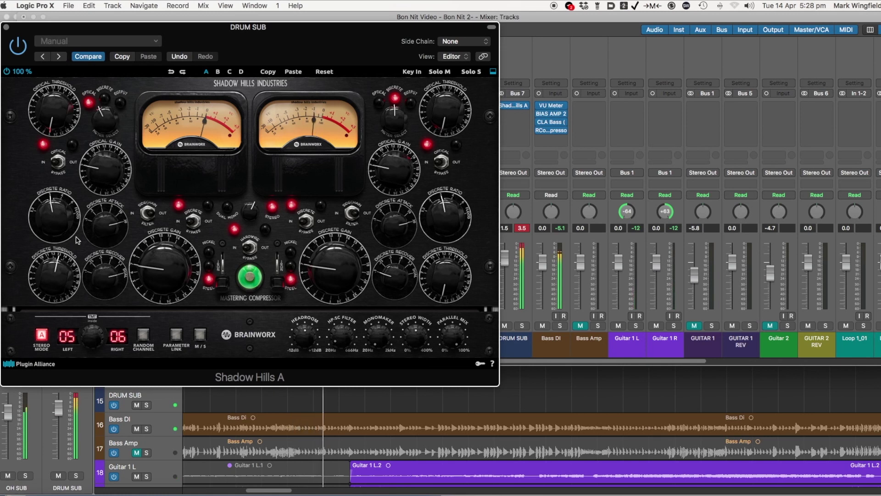
left_click_drag(102, 278, 94, 319)
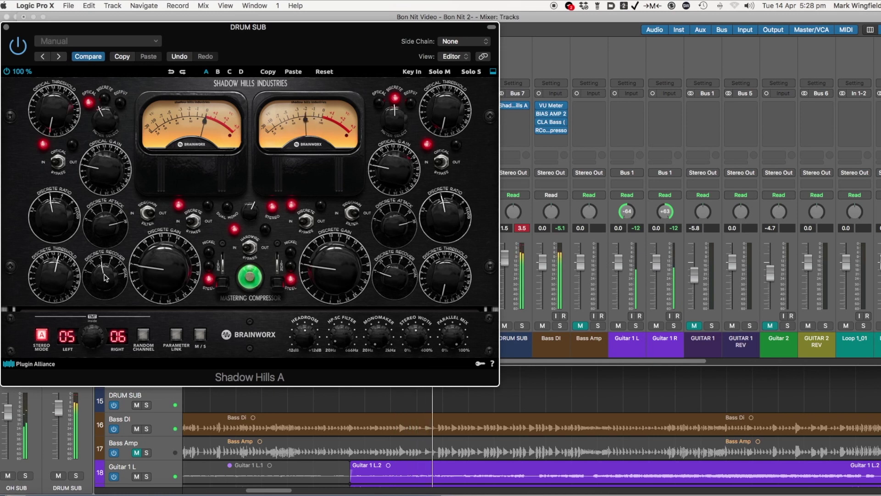
left_click_drag(106, 277, 103, 289)
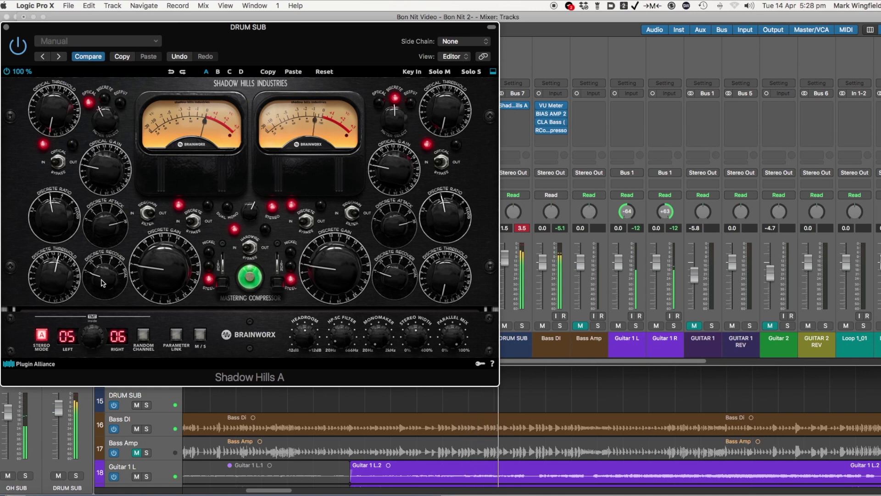
left_click_drag(102, 283, 102, 277)
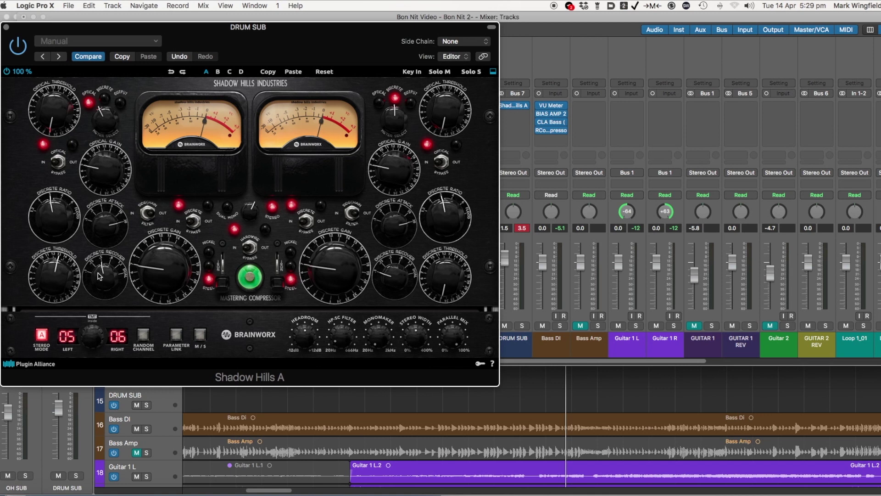
left_click_drag(104, 274, 92, 310)
key("space")
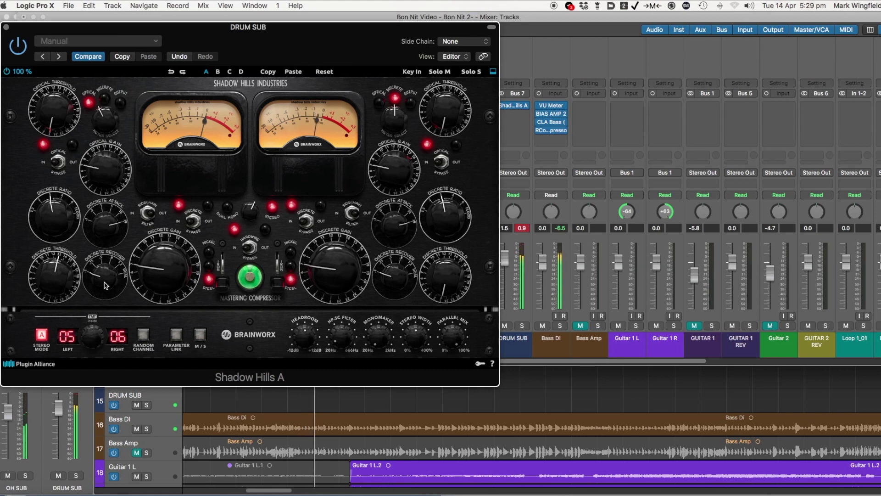
mouse_move(104, 286)
left_mouse_down()
mouse_move(108, 262)
mouse_move(102, 271)
left_mouse_up()
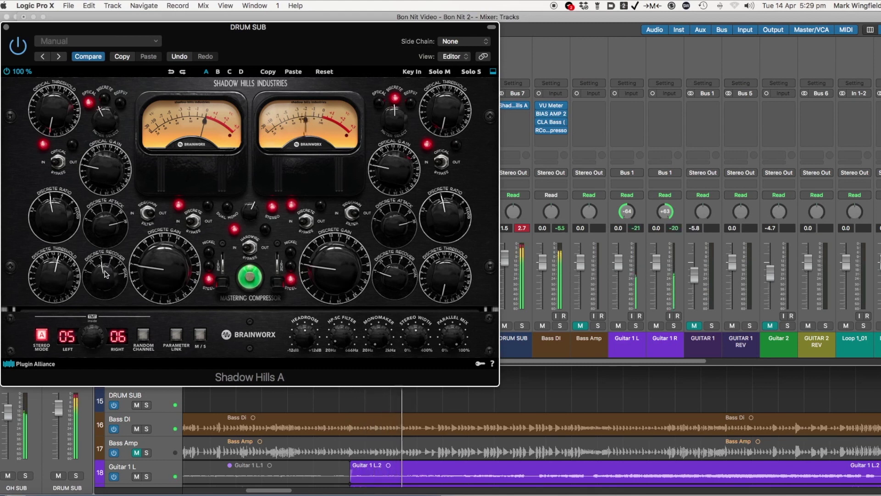
left_click_drag(105, 272, 105, 277)
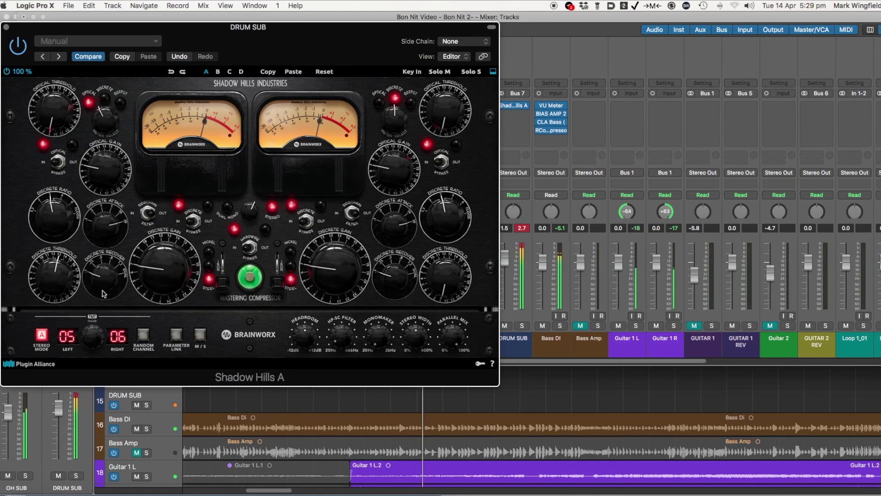
Audition the Nickel output transformer, switch to the middle transformer position and close Shadow Hills A.
left_click(223, 275)
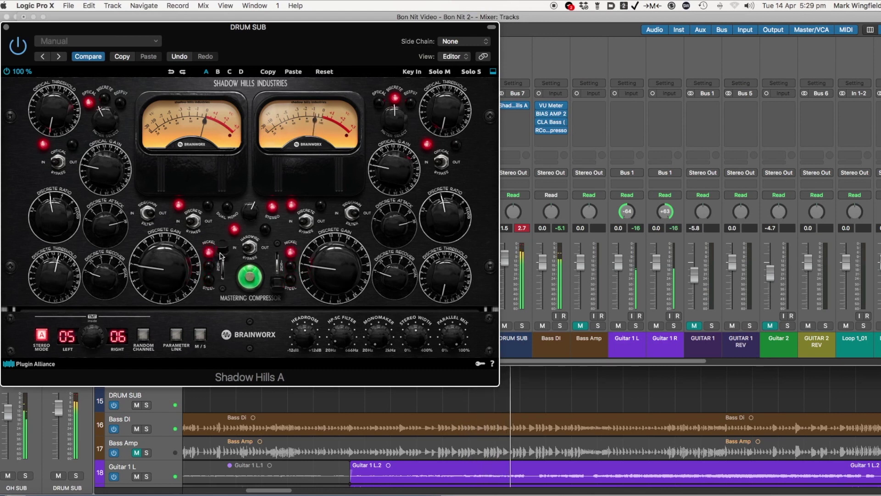
left_click(218, 265)
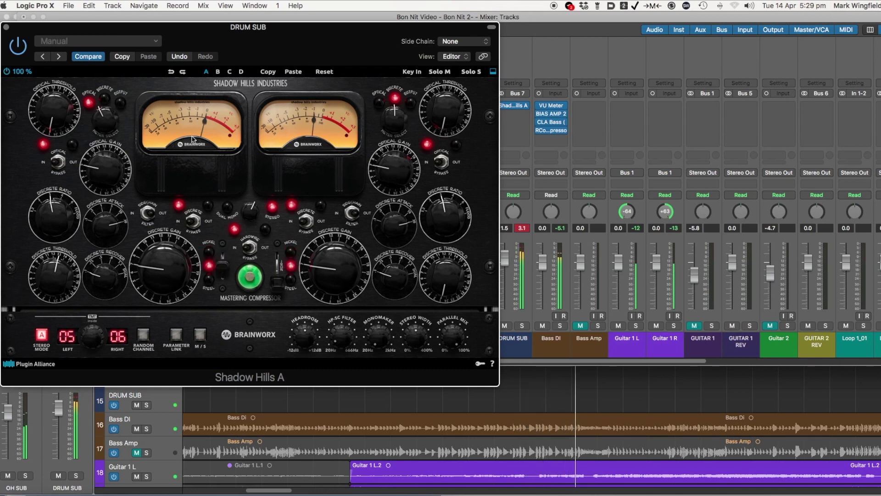
left_click(6, 28)
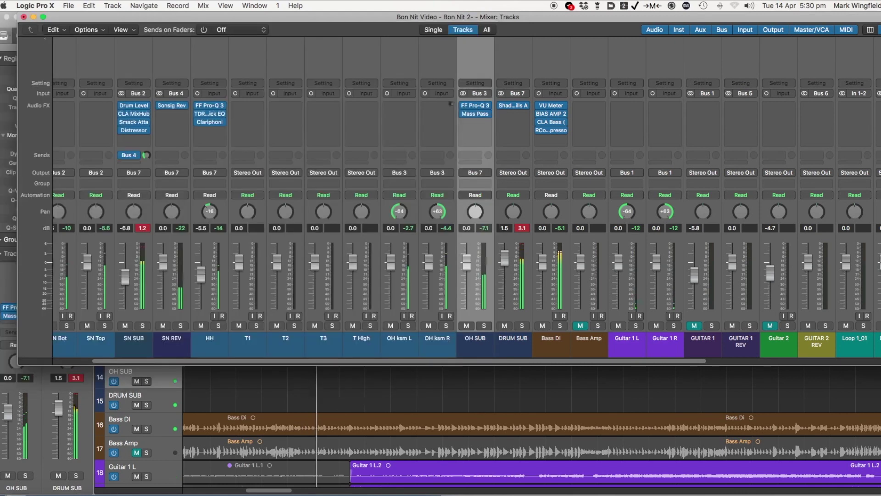
Compare the drum bus with Shadow Hills A bypassed and enabled, lower Bass DI to -3.3 dB and close the compressor.
left_click(511, 107)
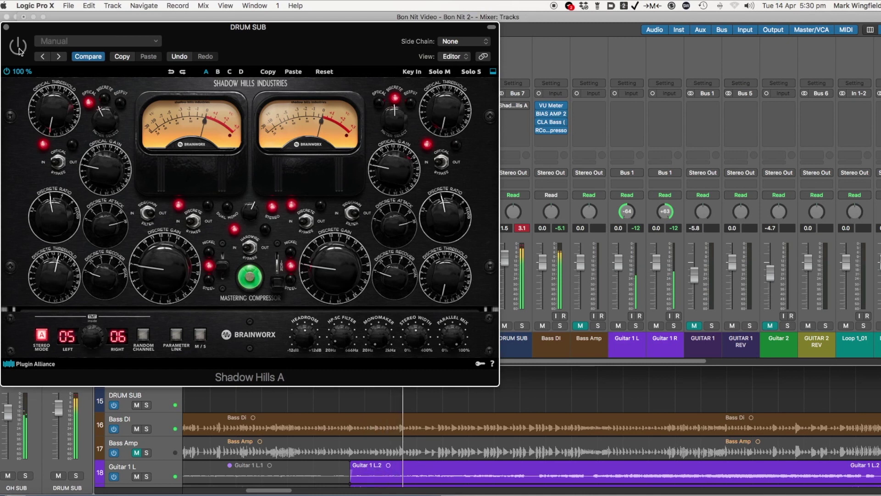
left_click_drag(543, 269, 540, 283)
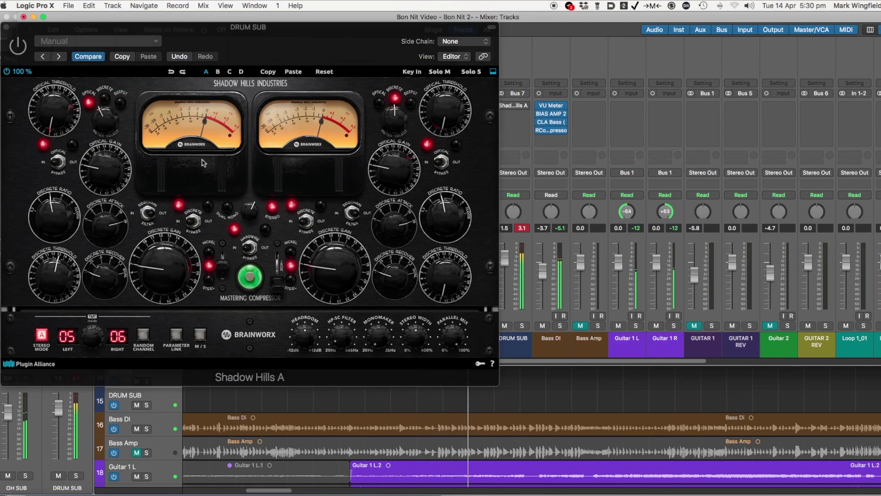
left_click(19, 48)
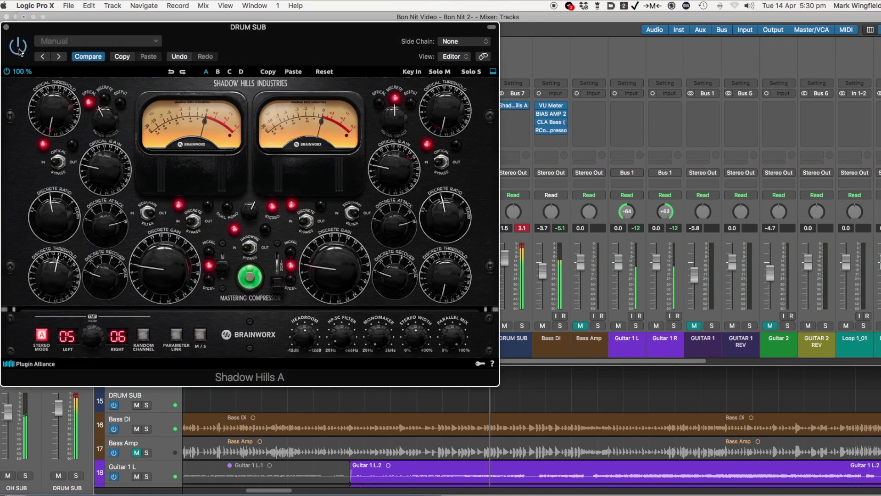
left_click(6, 26)
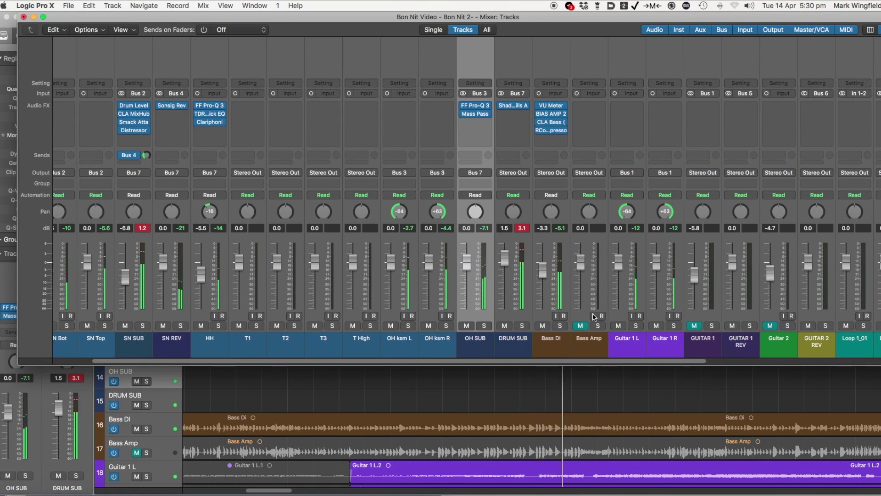
Unmute the GUITAR 1 and Guitar 2 channels and play the song from the section start.
scroll(594, 317, "right", 5)
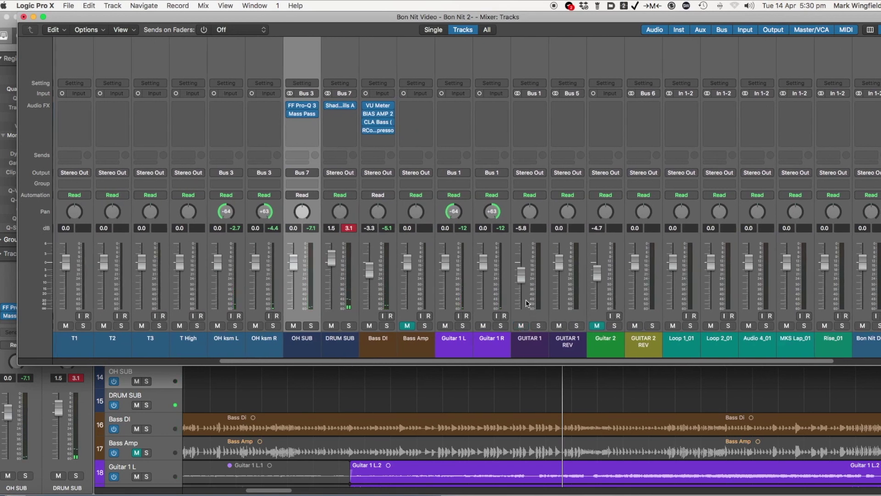
key("space")
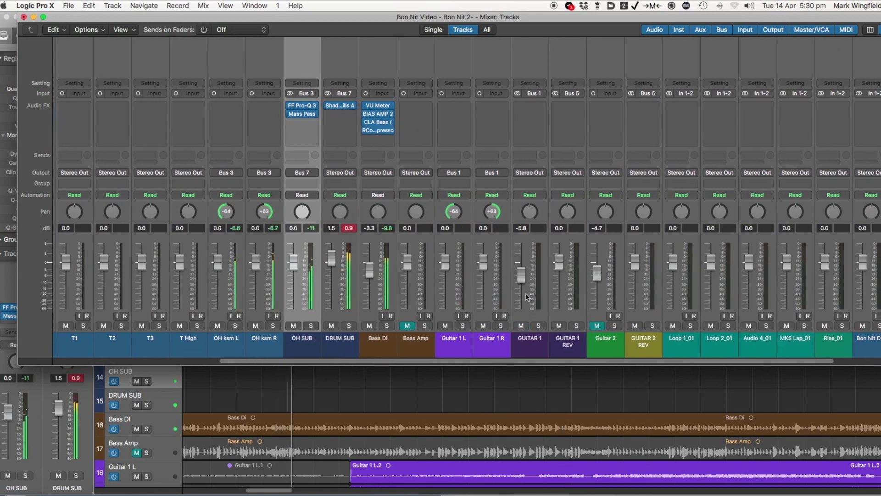
scroll(527, 296, "right", 2)
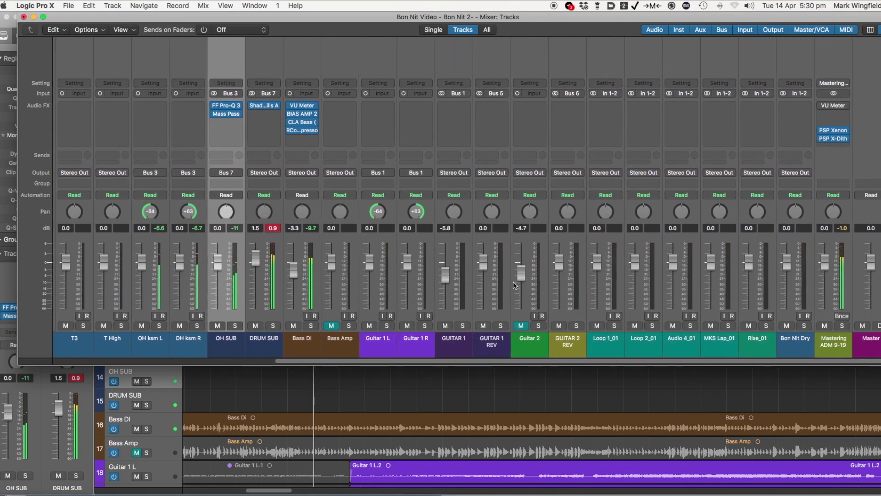
left_click(522, 326)
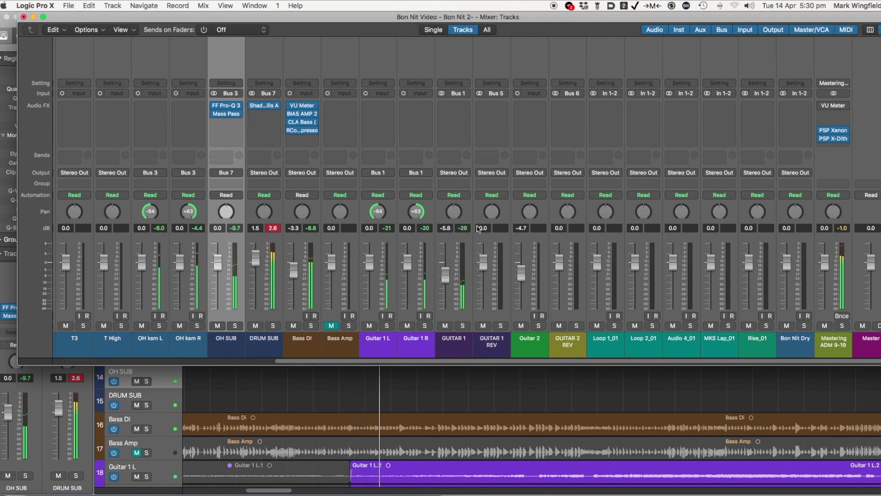
Set GUITAR 1 to -3.4 dB panned -20 and Guitar 2 to -4.2 dB panned +18.
left_click_drag(445, 274, 447, 265)
left_click_drag(521, 271, 521, 270)
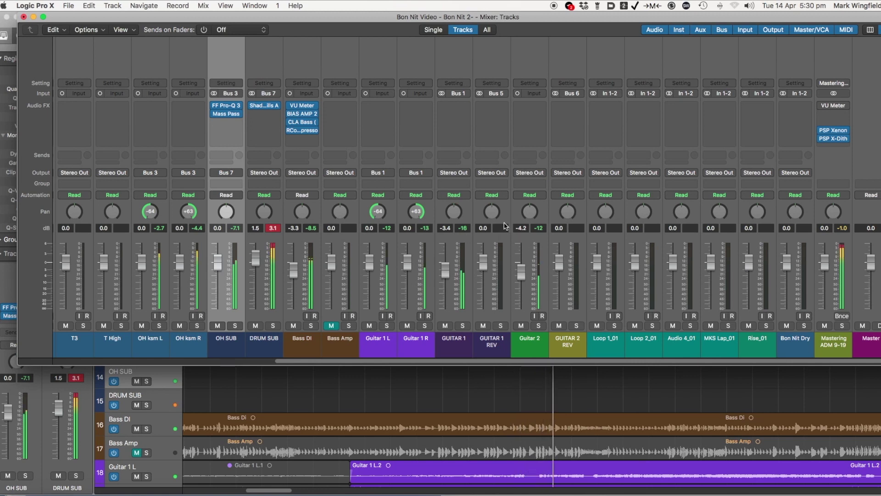
left_click_drag(454, 214, 443, 231)
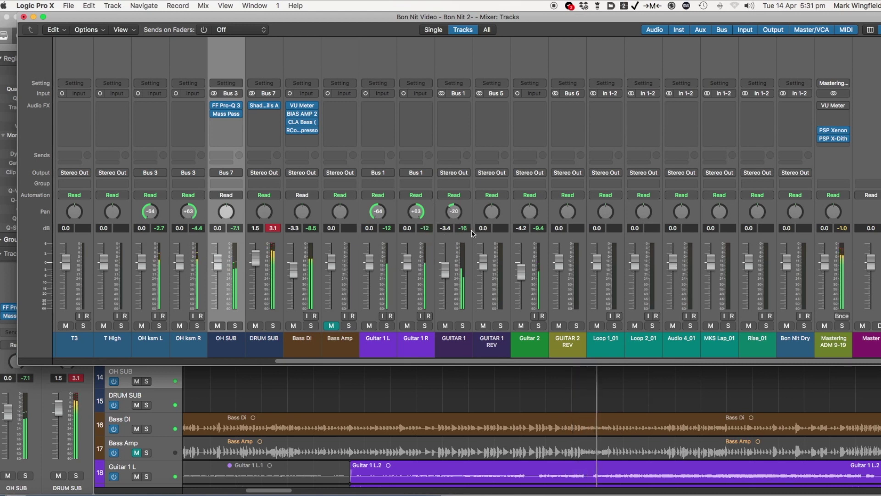
left_click_drag(530, 211, 534, 194)
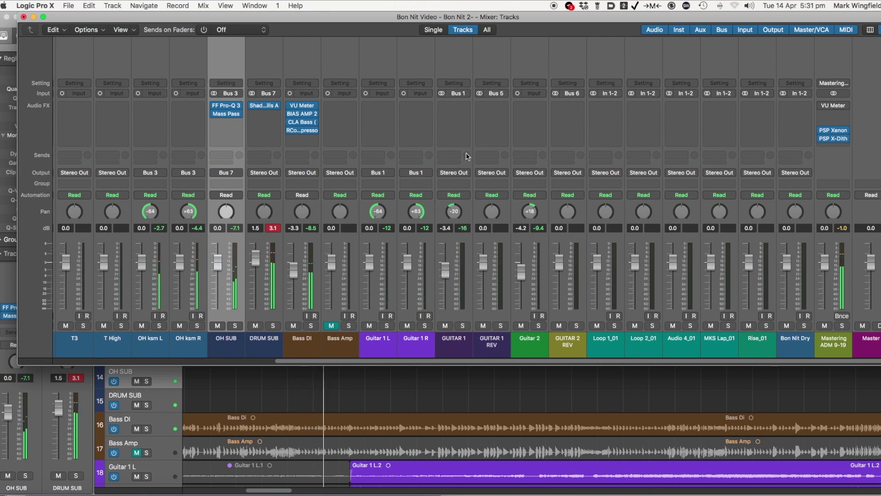
Insert the Bricasti M7 reverb on the GUITAR 1 REV channel, move its window off the guitar faders and solo that channel.
left_click(505, 108)
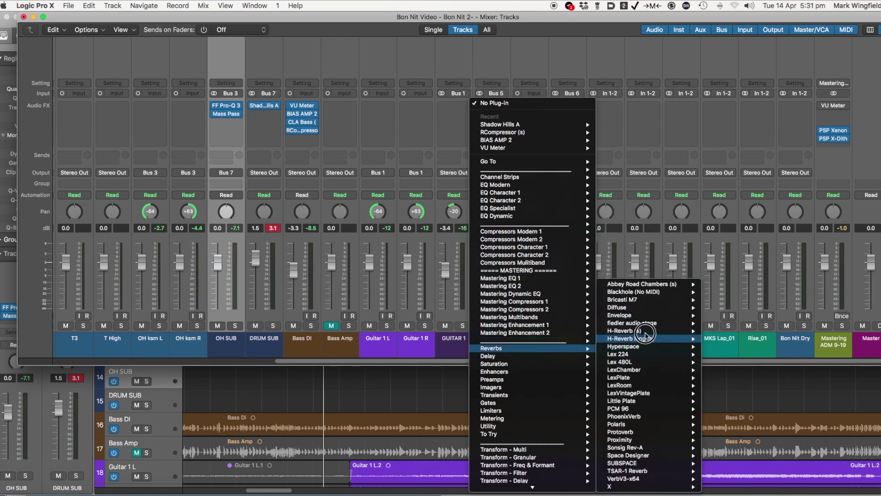
mouse_move(679, 299)
left_click(722, 299)
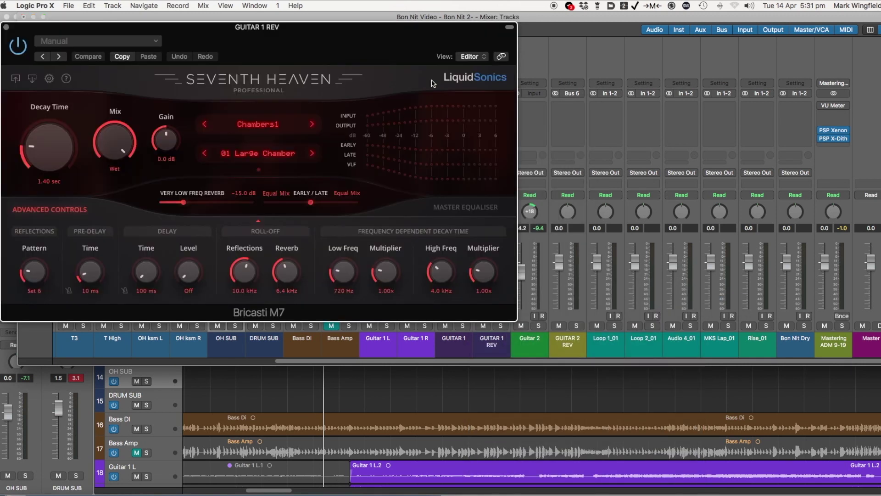
left_click_drag(350, 26, 257, 97)
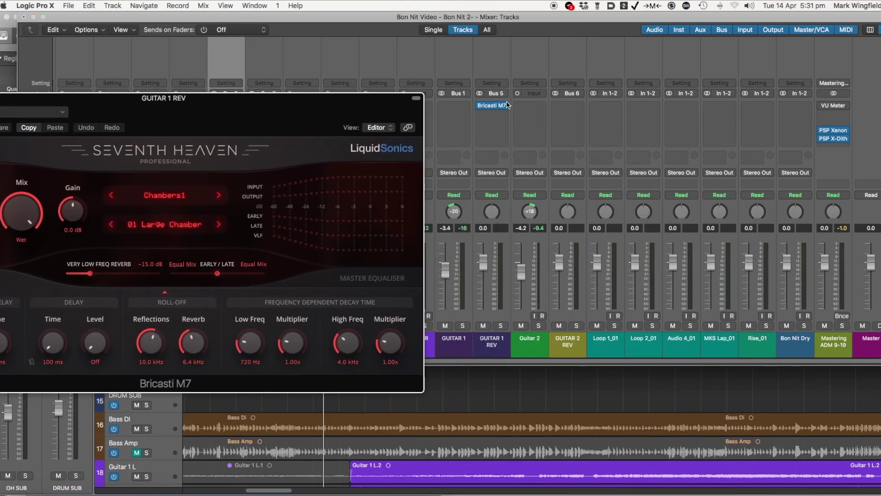
left_click(495, 106)
left_click(500, 325)
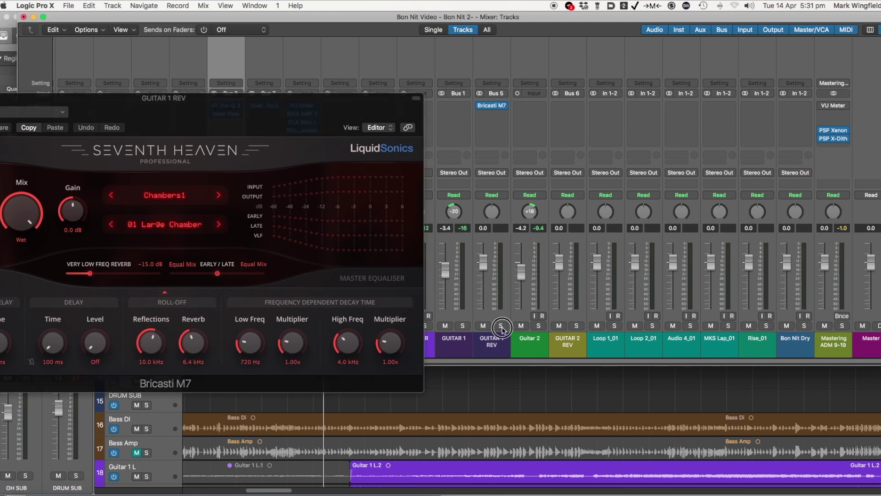
Play the song, lower the mixer window and look through the tracks in the arrangement.
key("space")
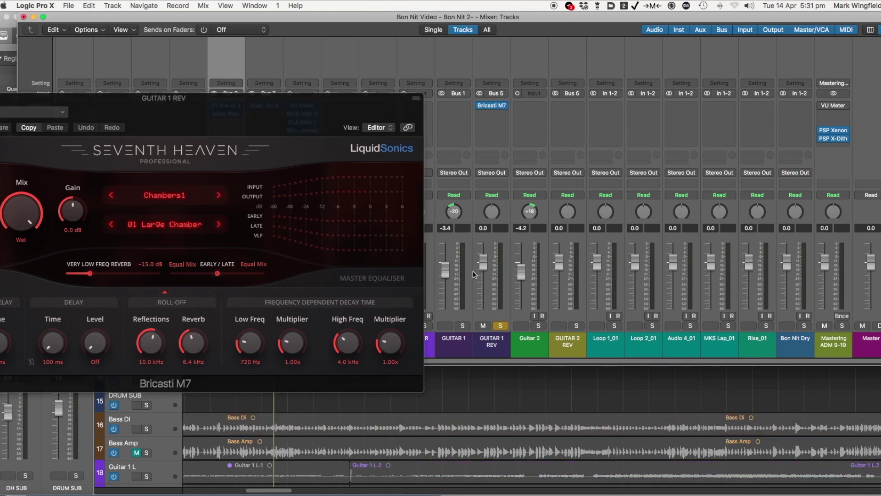
left_click_drag(256, 20, 281, 132)
left_click(390, 94)
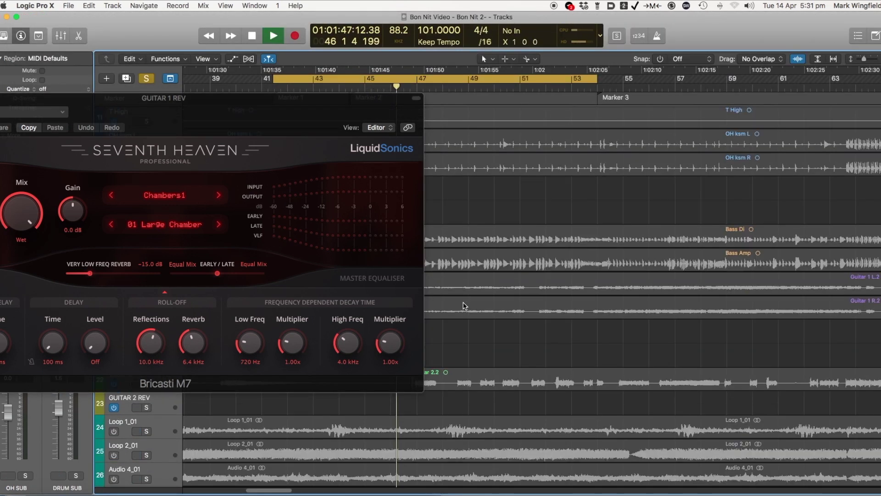
scroll(464, 306, "down", 2)
scroll(464, 305, "up", 2)
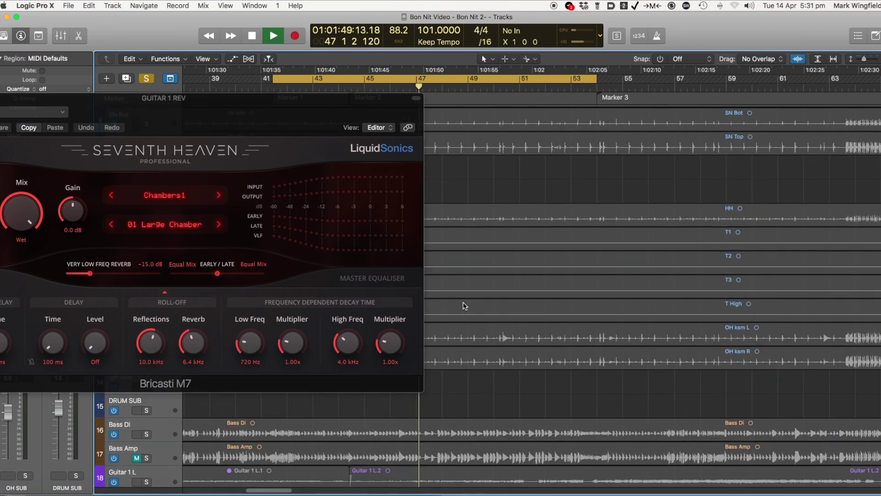
Clear the GUITAR 1 REV solo in the mixer and audition GUITAR 1 and Guitar 2 soloed in turn.
key("super+2")
left_click(487, 437)
left_click(525, 437)
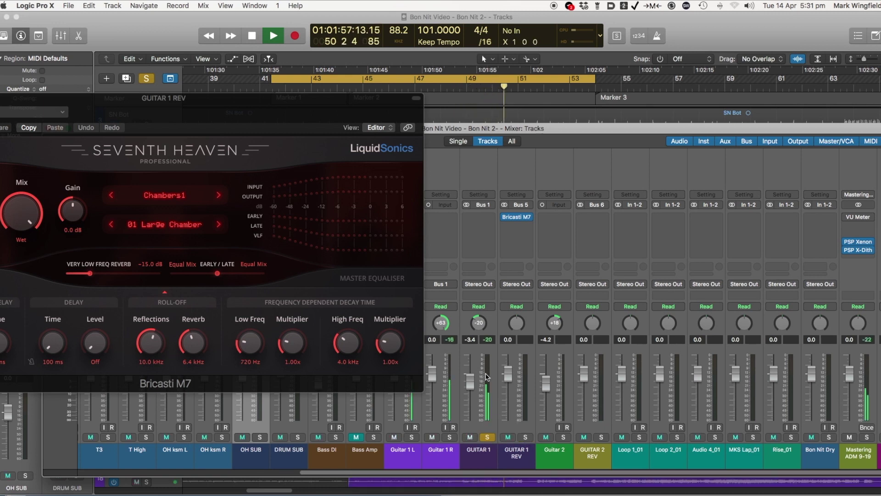
left_click(491, 438)
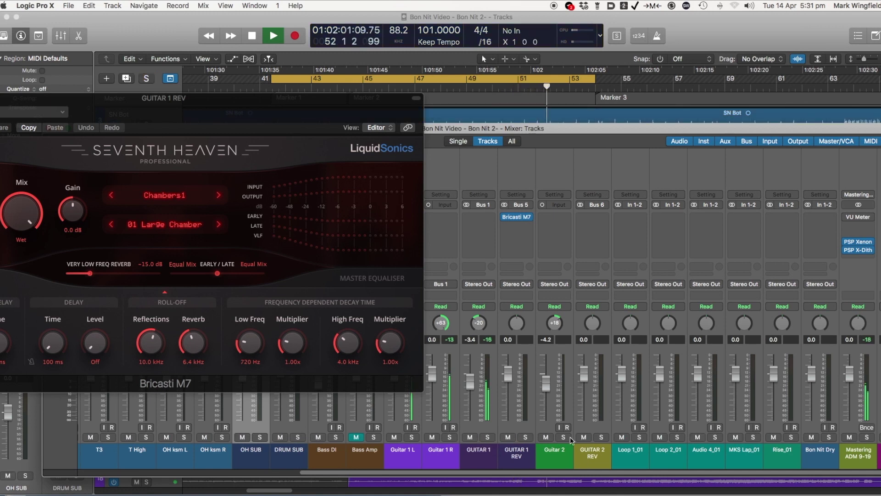
left_click(566, 438)
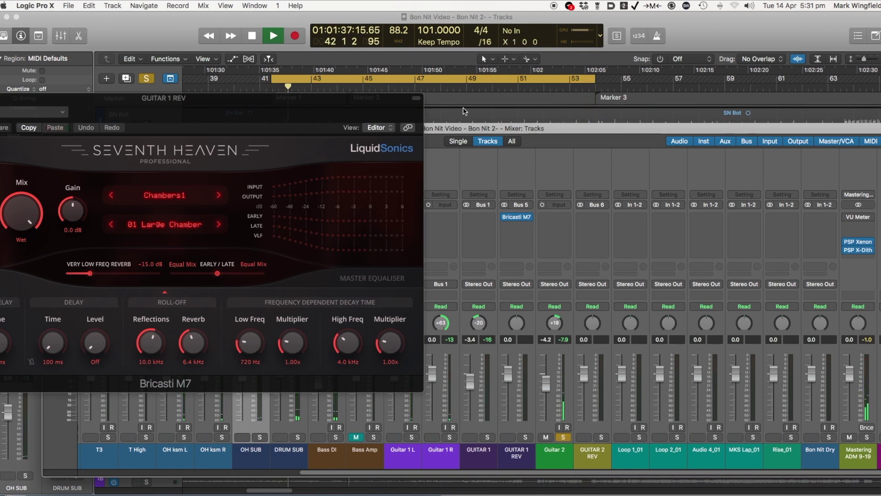
Stop playback, reopen the mixer and move its window higher over the arrangement.
key("x")
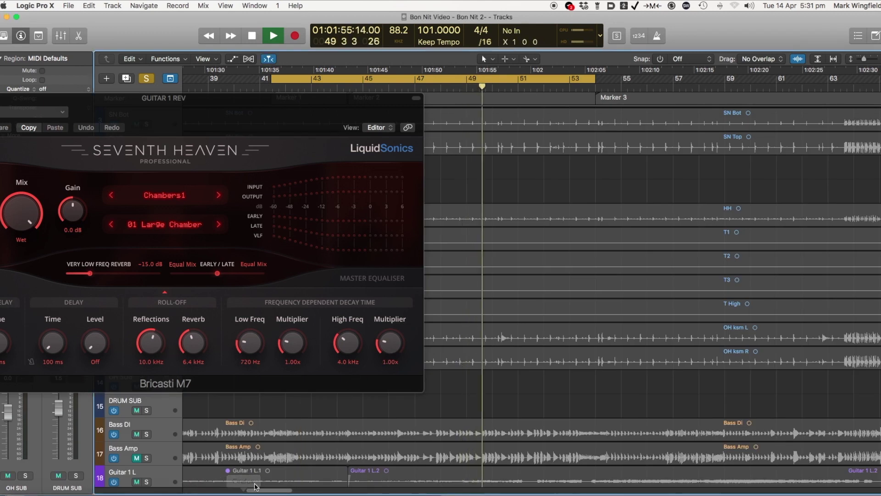
key("space")
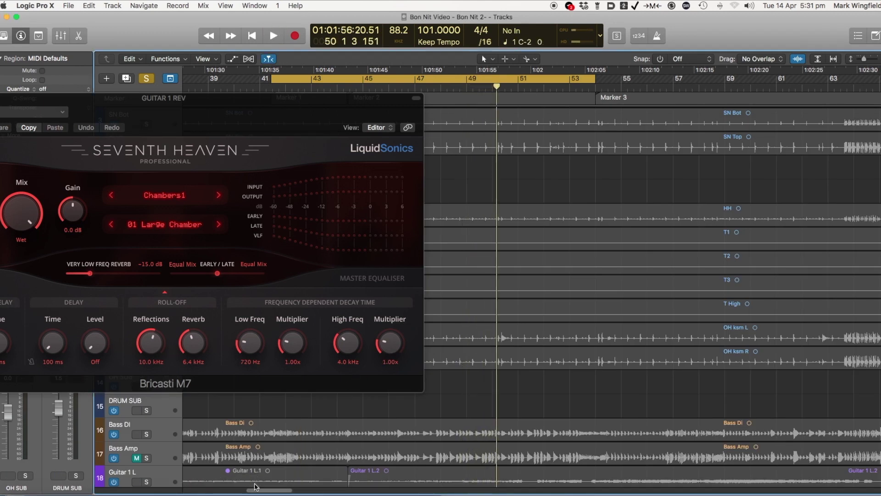
key("x")
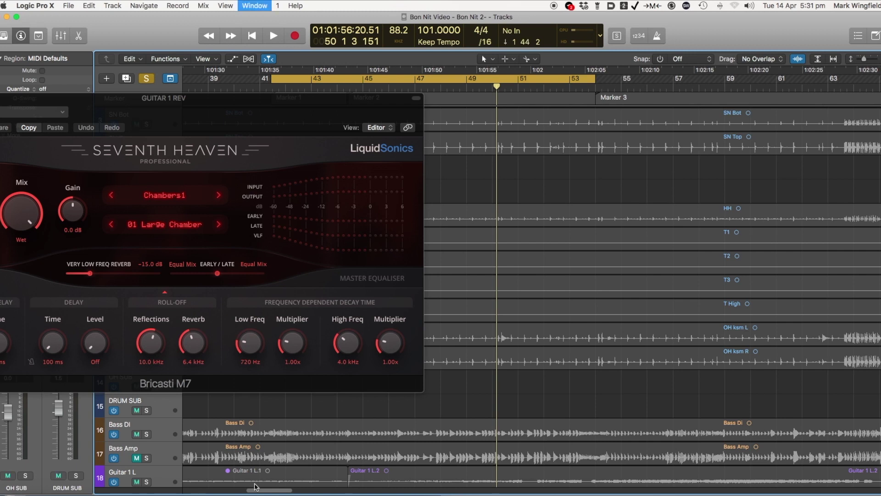
left_click_drag(438, 129, 437, 67)
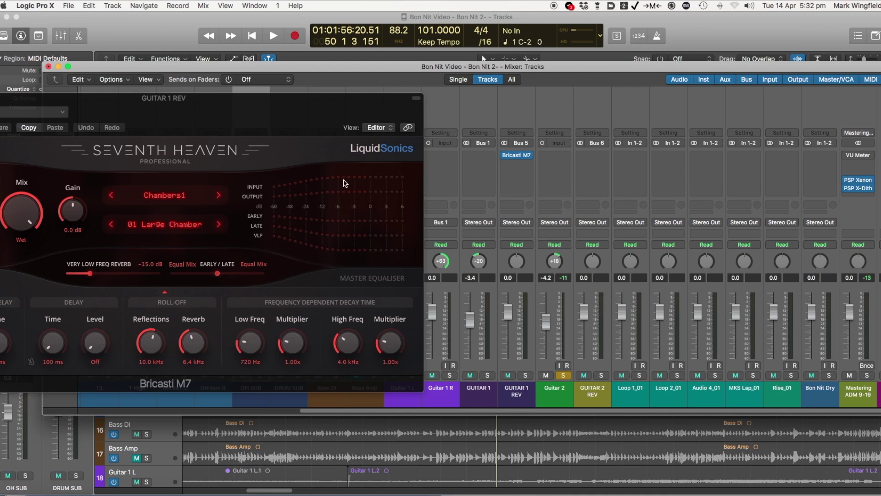
Load the Grand Church preset in the GUITAR 1 REV reverb and move the plug-in window clear of the channel strips.
left_click_drag(287, 109, 370, 102)
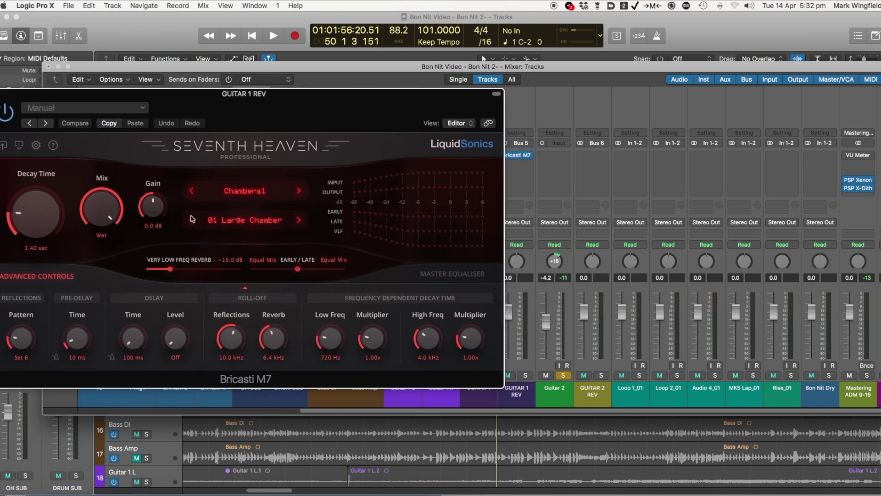
left_click(236, 193)
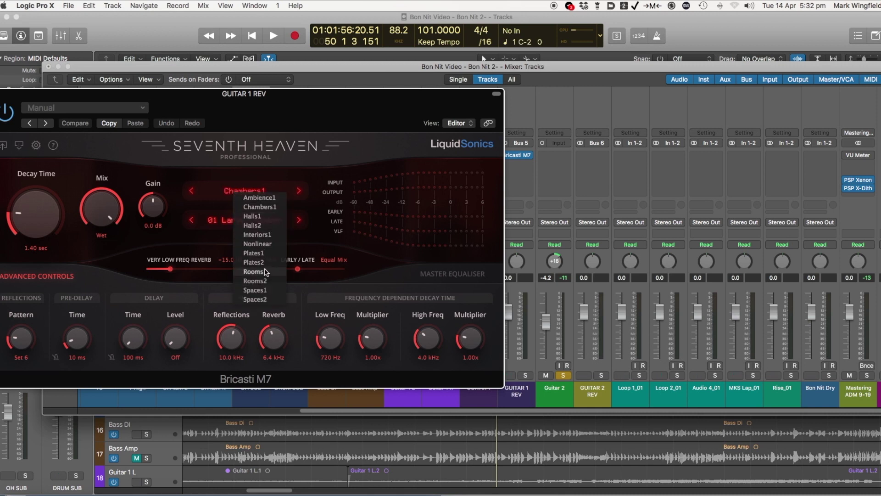
left_click(98, 136)
left_click(91, 109)
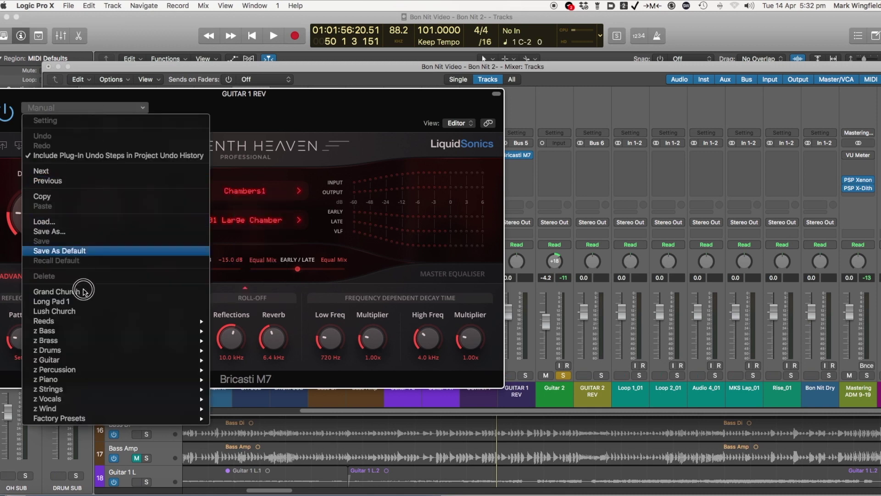
left_click(84, 291)
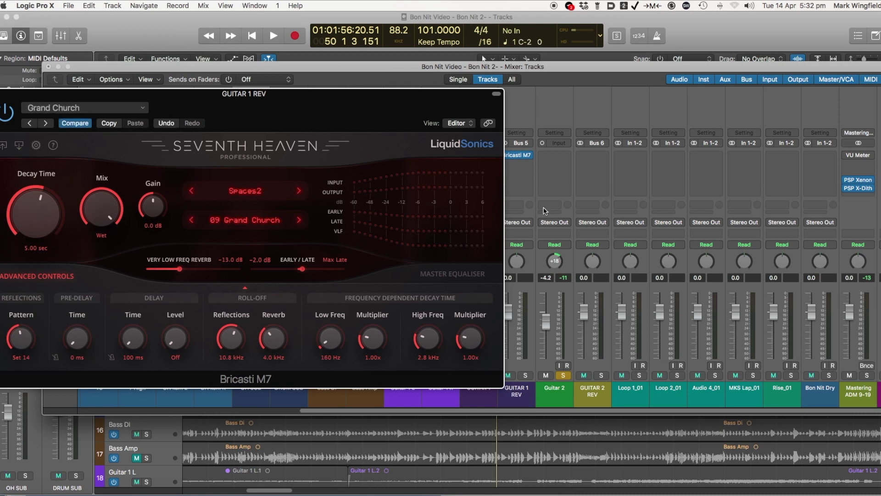
left_click_drag(487, 108, 649, 420)
Play the song with Guitar 2 unsoloed and add a send from GUITAR 1 to Bus 5 (GUITAR 1 REV).
key("space")
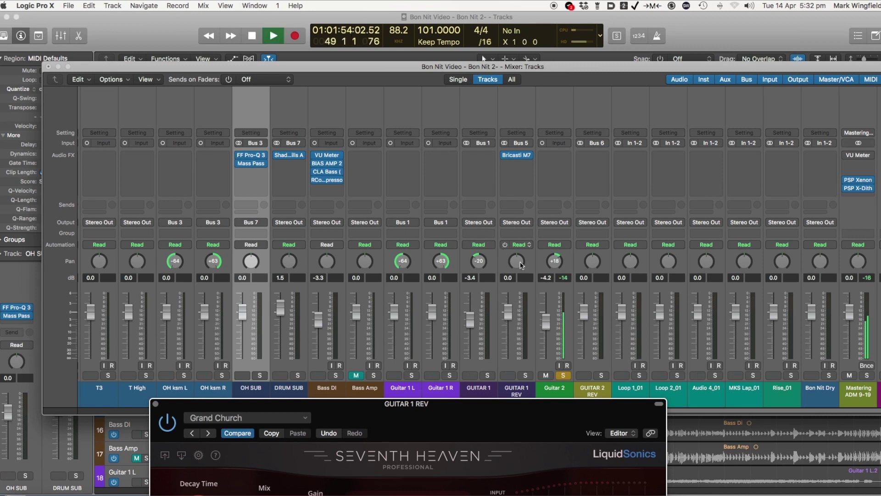
left_click(565, 377)
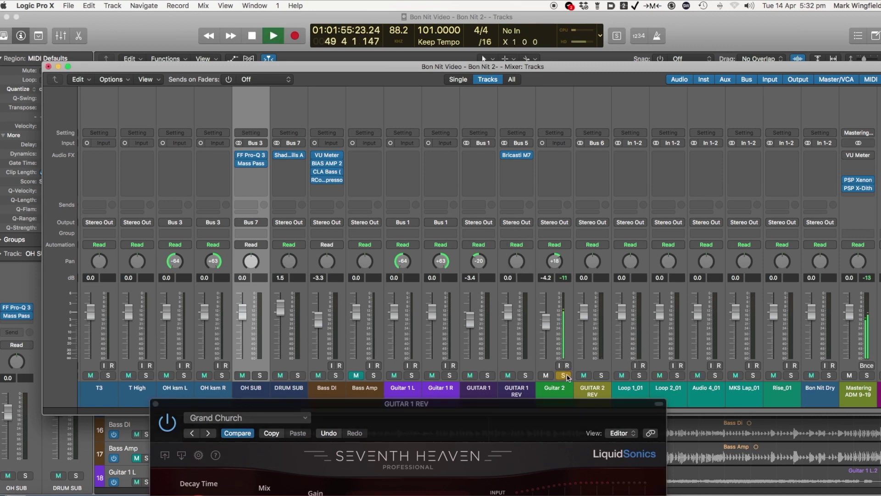
left_click(478, 205)
mouse_move(496, 261)
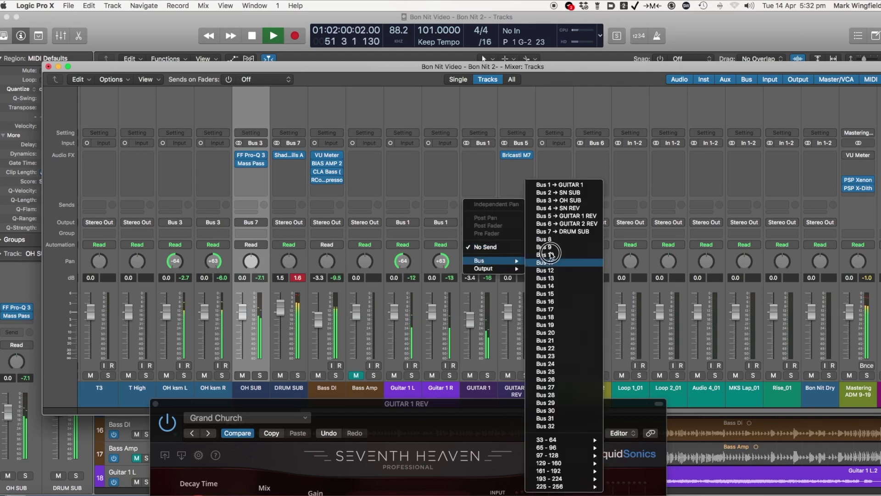
left_click(582, 217)
Raise GUITAR 1's Bus 5 send level and set the GUITAR 1 fader to -1.5 dB.
left_click_drag(492, 204, 491, 166)
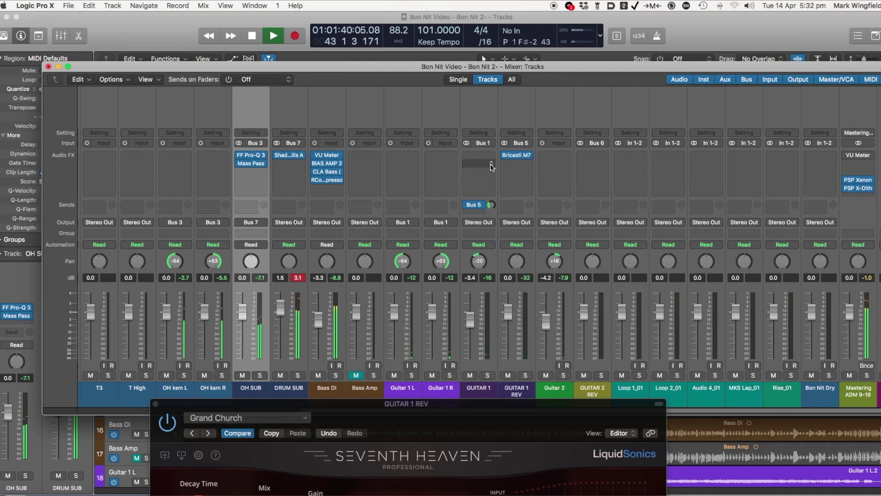
left_click_drag(491, 204, 494, 197)
left_click_drag(471, 312, 473, 311)
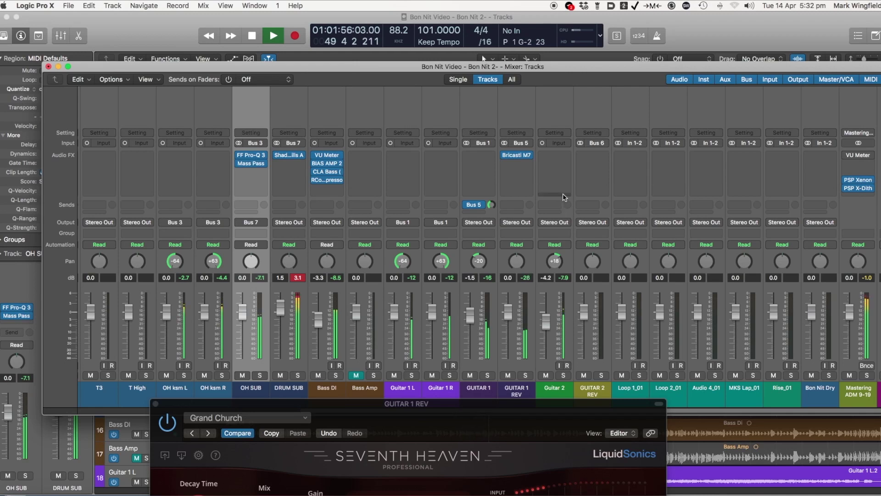
Stop playback, insert H-Reverb (s) on the GUITAR 2 REV channel and move its window off the guitar channels.
key("space")
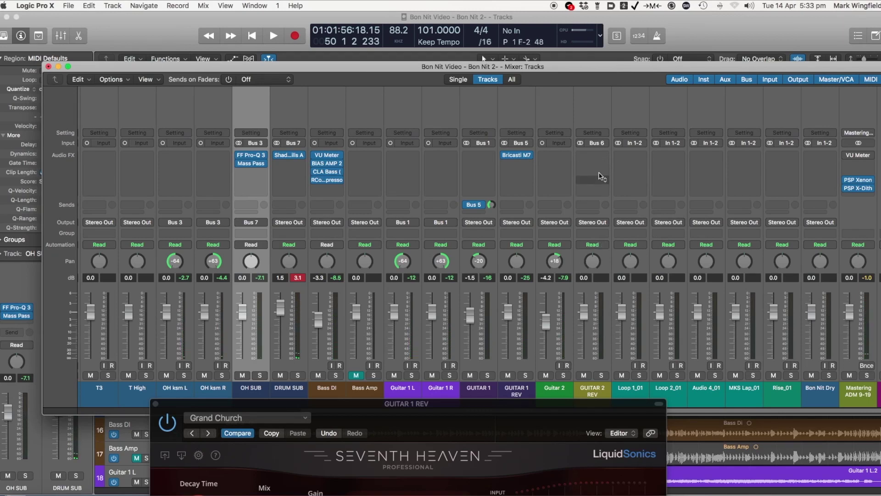
left_click(602, 155)
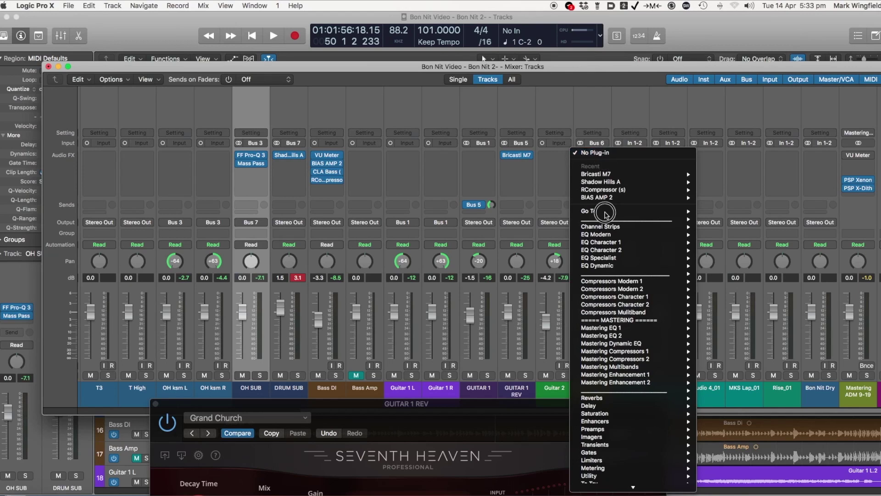
mouse_move(609, 399)
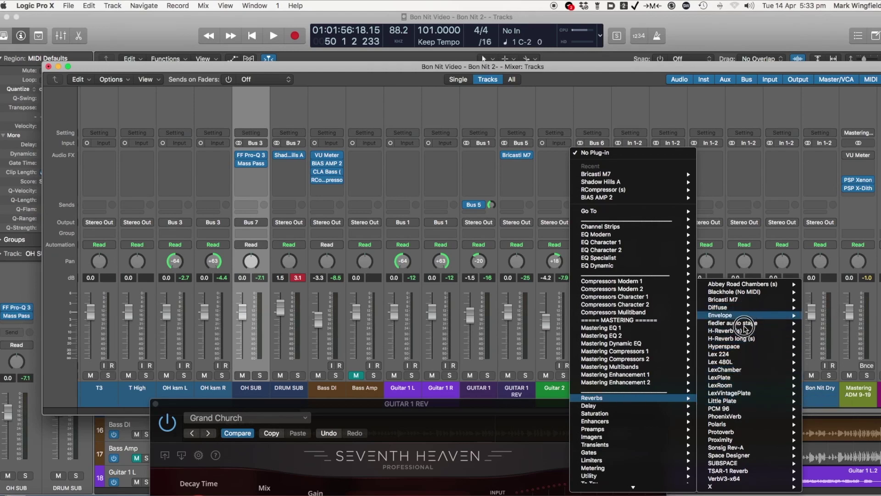
mouse_move(792, 330)
left_click(820, 331)
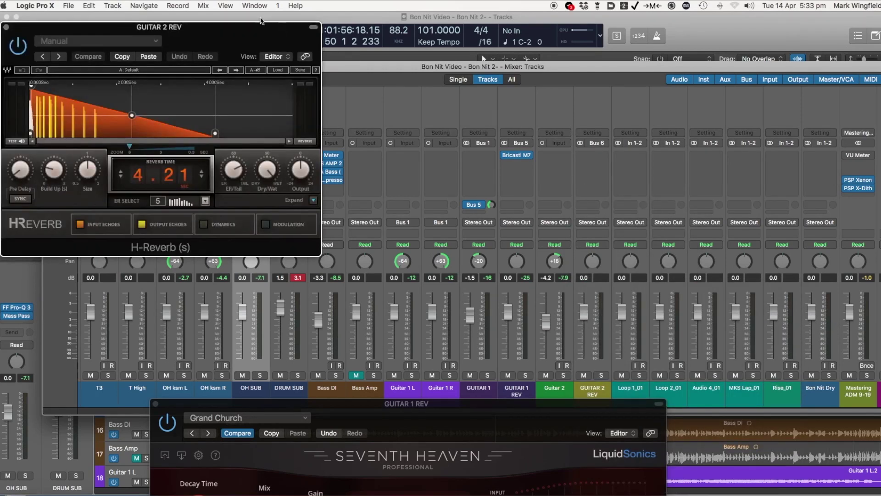
left_click_drag(251, 33, 412, 40)
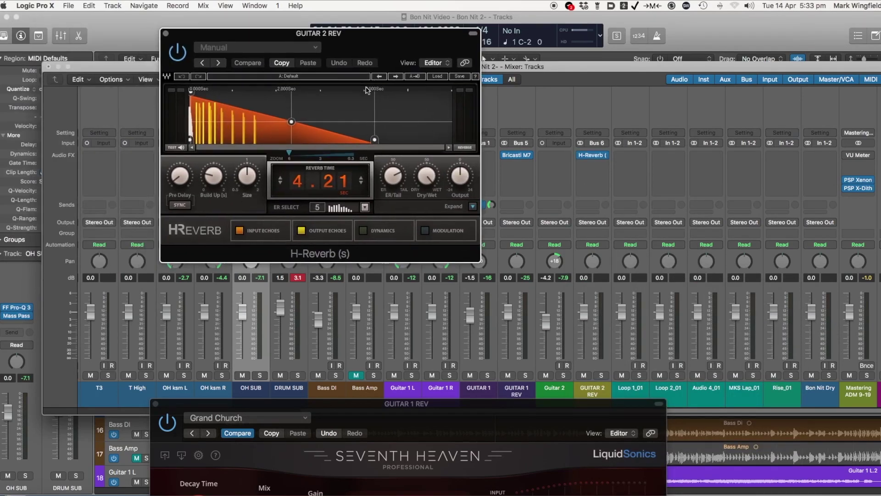
Add a send from Guitar 2 to Bus 6 (GUITAR 2 REV) and raise its level during playback.
left_click(559, 205)
mouse_move(567, 261)
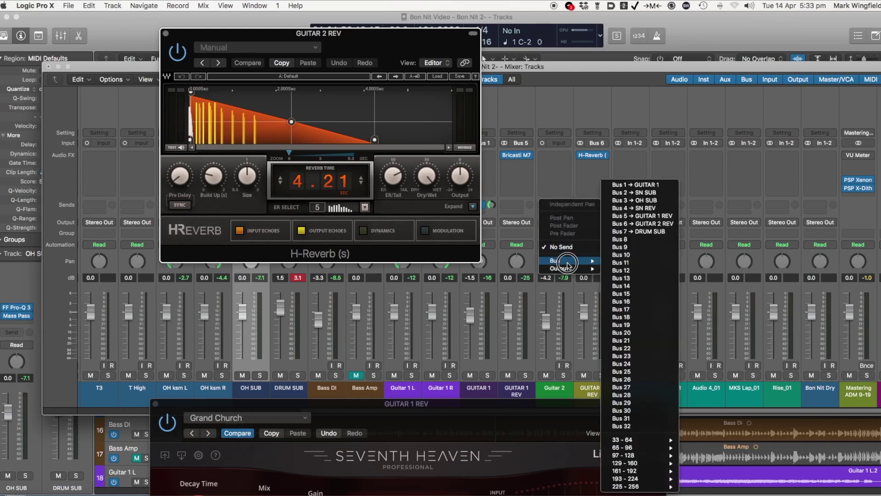
left_click(650, 224)
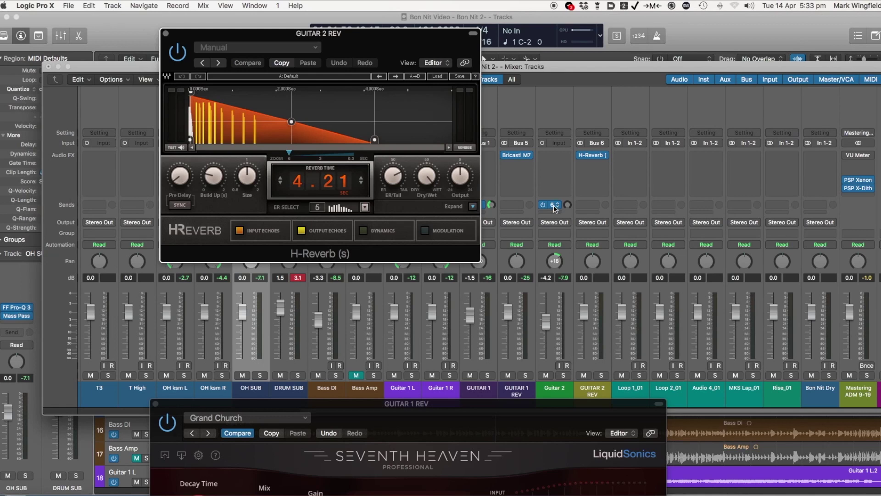
key("space")
left_click_drag(568, 205, 571, 164)
Expand the H-Reverb controls, set the reverb time to 2.88 sec and raise Guitar 2's Bus 6 send to about -5.9 dB.
left_click(472, 207)
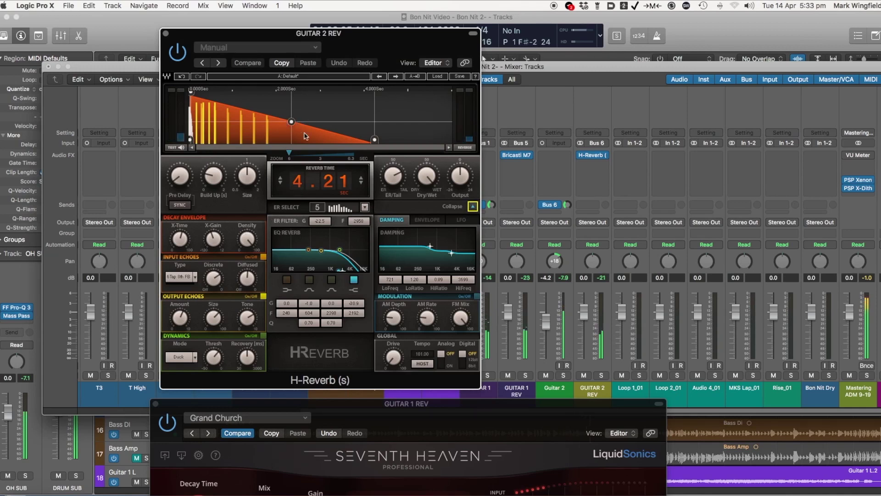
left_click_drag(375, 139, 316, 140)
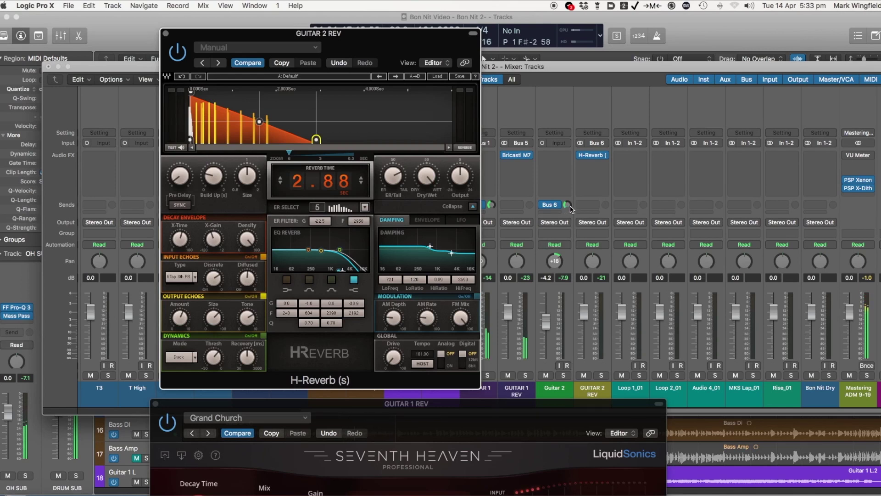
left_click_drag(568, 208, 564, 189)
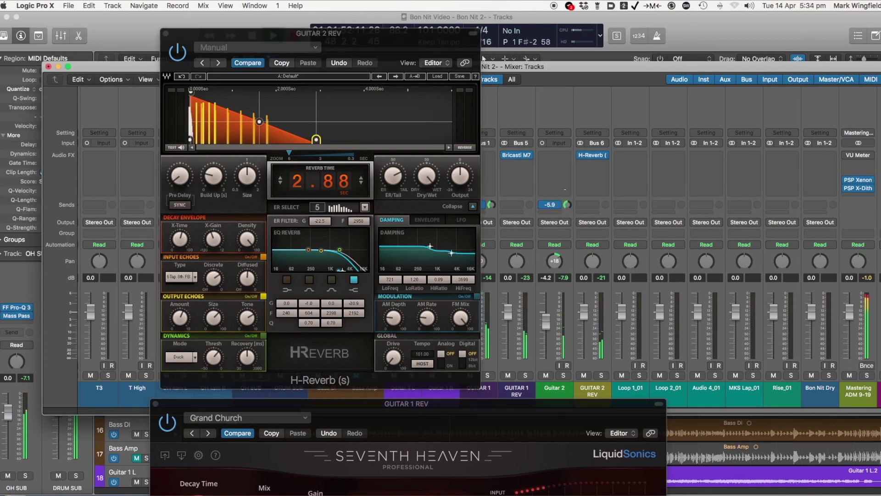
Shorten the H-Reverb time to 2.70 sec with a raised decay midpoint and switch off Output Echoes.
left_click(315, 139)
left_click_drag(315, 139, 255, 116)
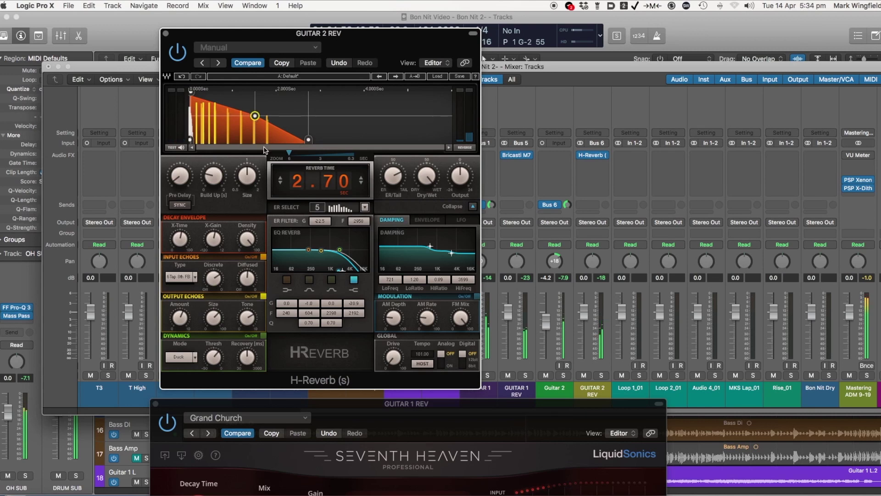
left_click(263, 296)
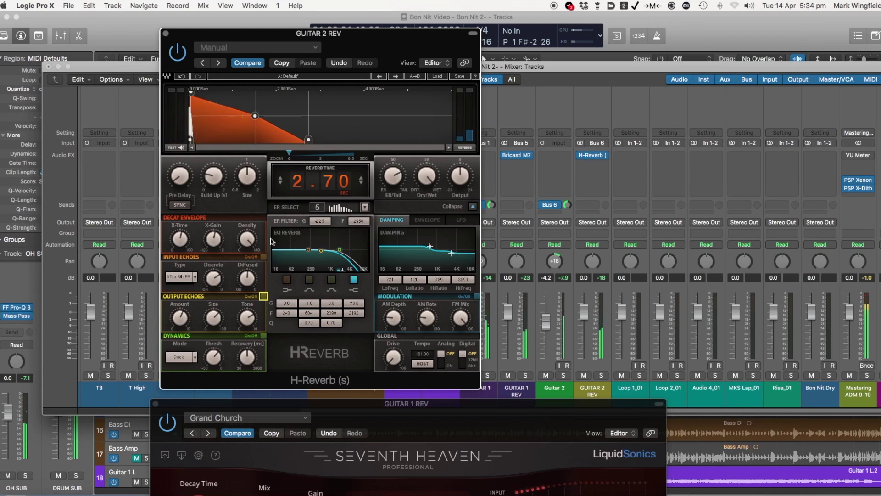
Increase the H-Reverb Size and shorten its reverb time to 2.15 sec.
left_click(247, 175)
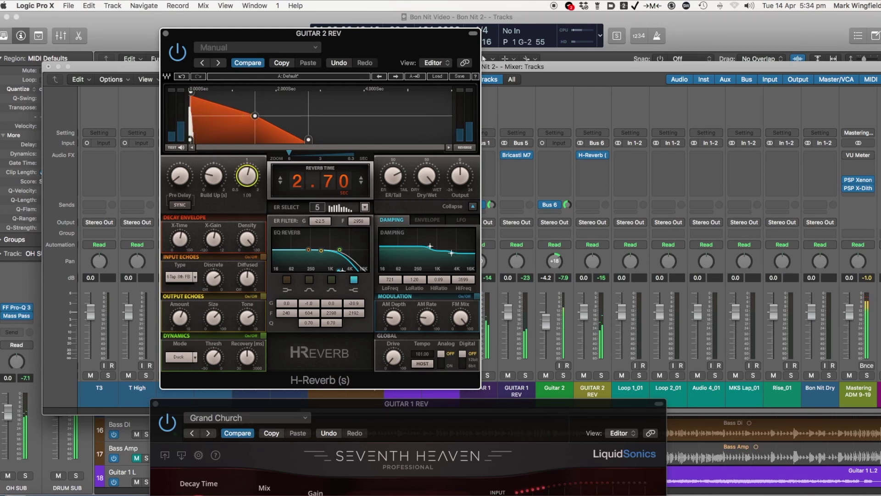
left_click_drag(247, 176, 247, 173)
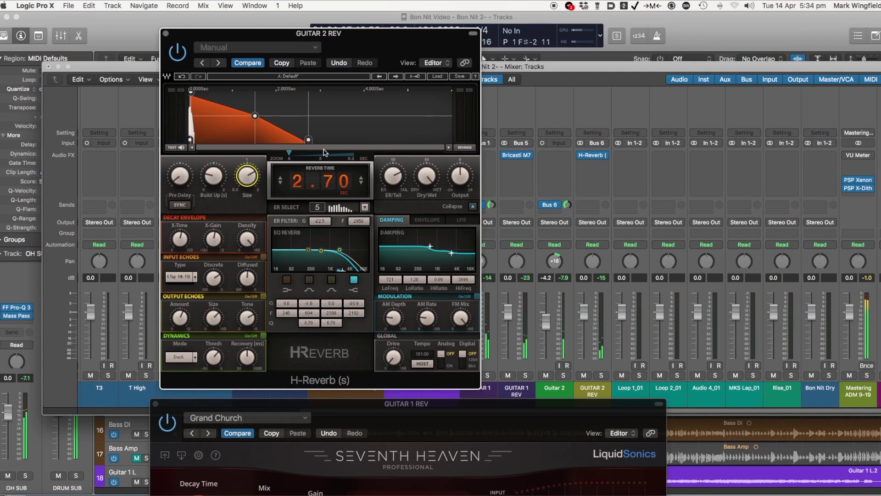
left_click_drag(308, 139, 284, 139)
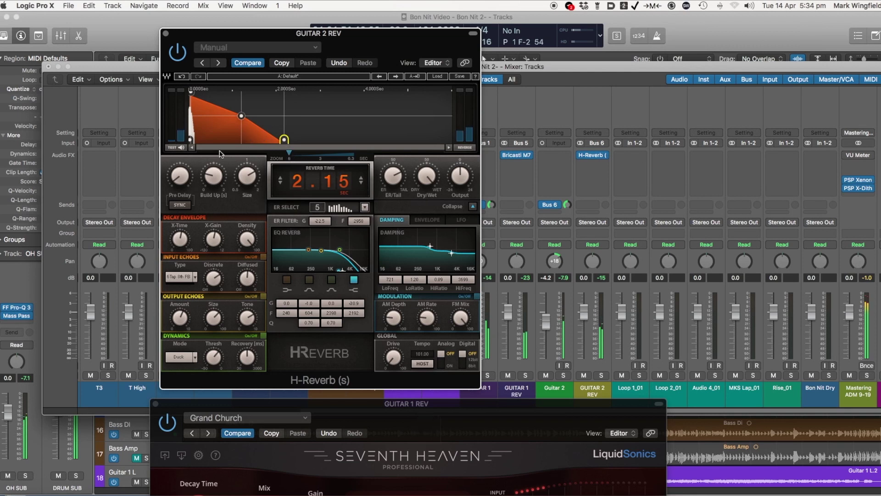
left_click(214, 177)
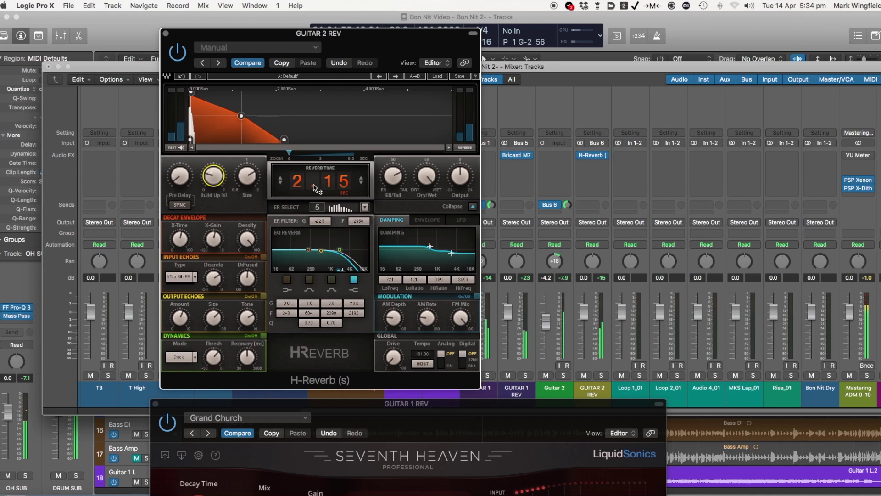
Rebalance the H-Reverb's ER/Tail and output level, raise Guitar 2's Bus 6 send, and close the reverb window.
left_click_drag(393, 176, 393, 178)
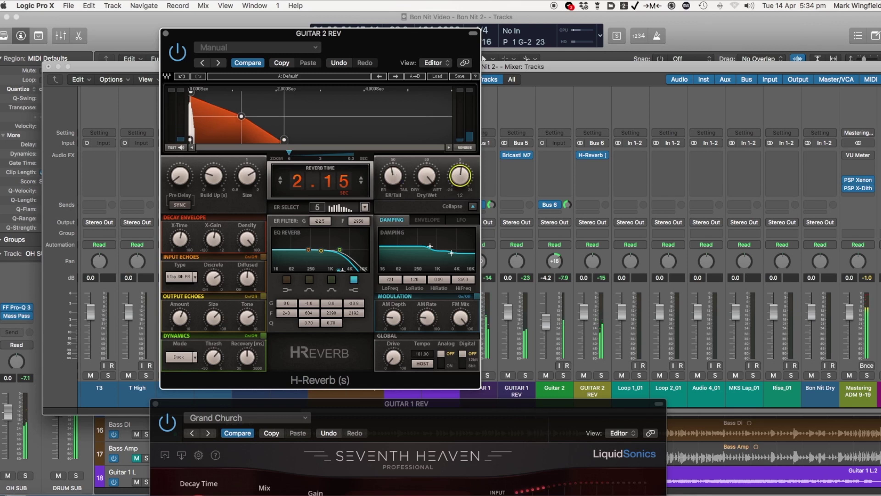
left_click_drag(393, 175, 393, 178)
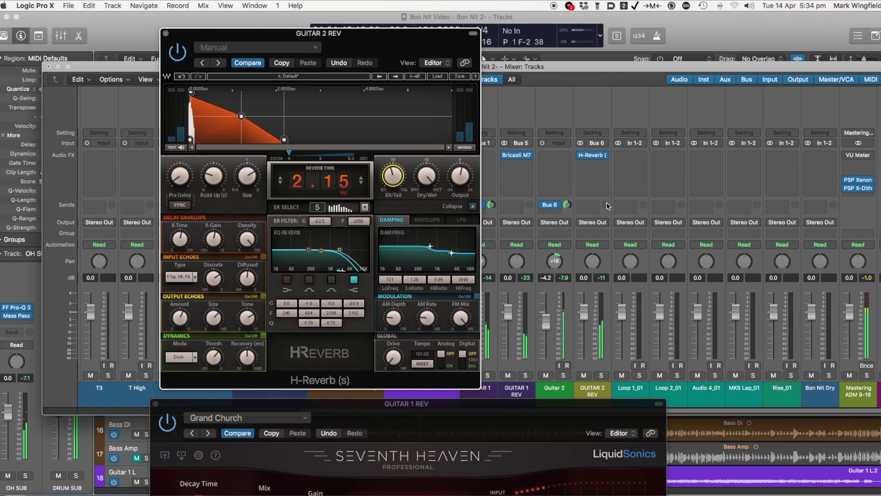
left_click(566, 205)
mouse_move(566, 205)
left_mouse_down()
mouse_move(569, 184)
mouse_move(566, 193)
left_mouse_up()
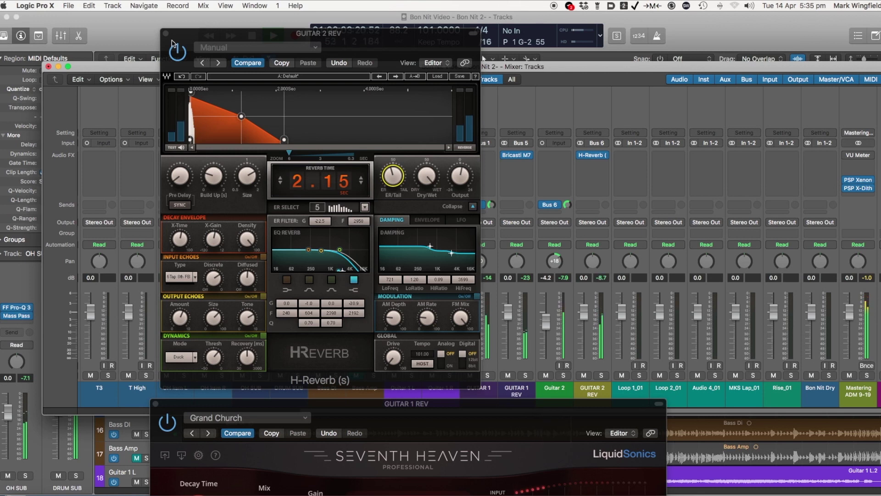
left_click(362, 148)
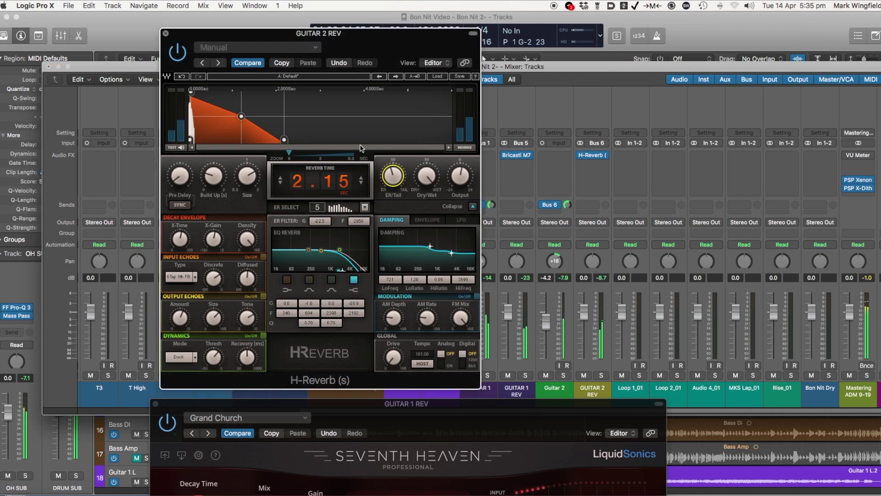
left_click(166, 34)
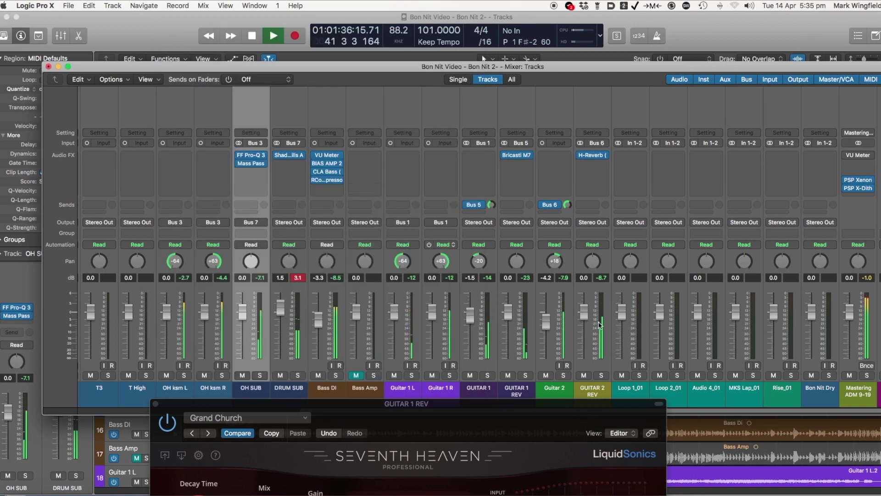
key("space")
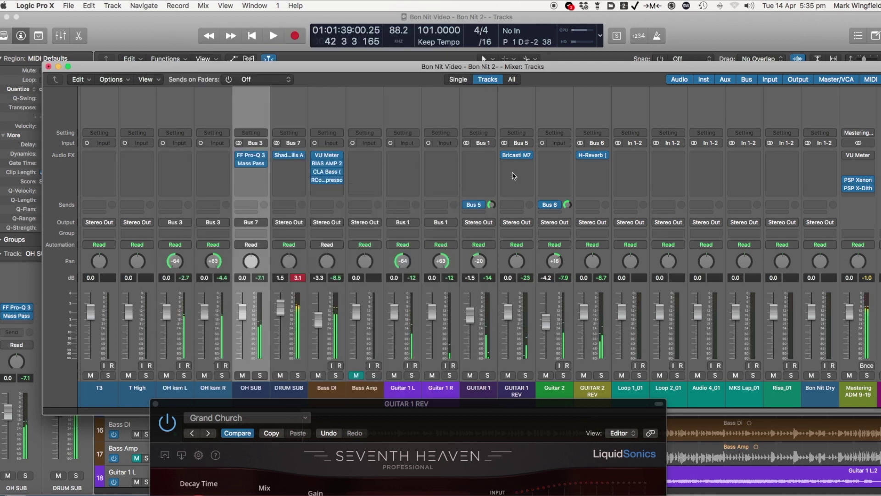
Insert a stereo TR5 Black 76 compressor on the GUITAR 1 bus channel, set its attack to 3.0 and close its window.
left_click(490, 158)
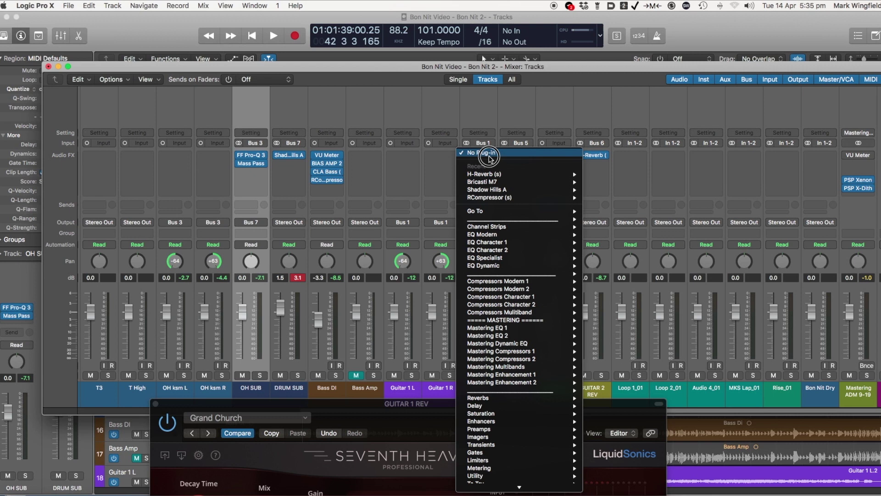
mouse_move(520, 487)
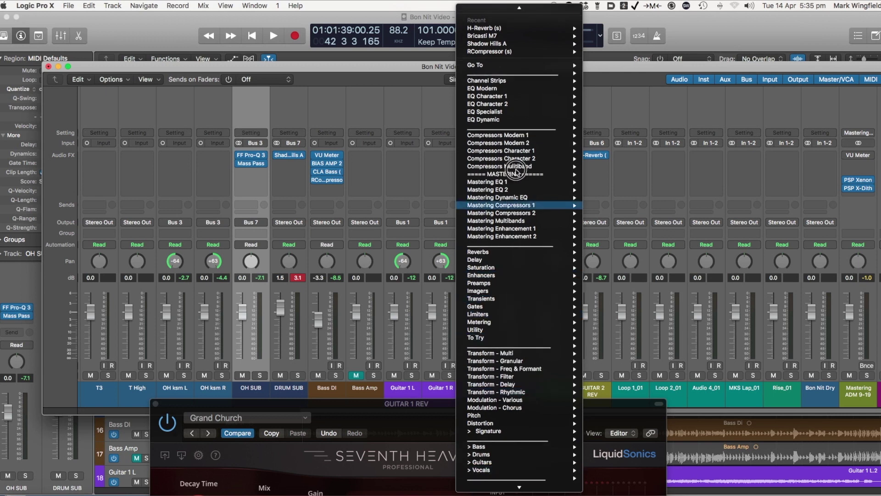
mouse_move(563, 136)
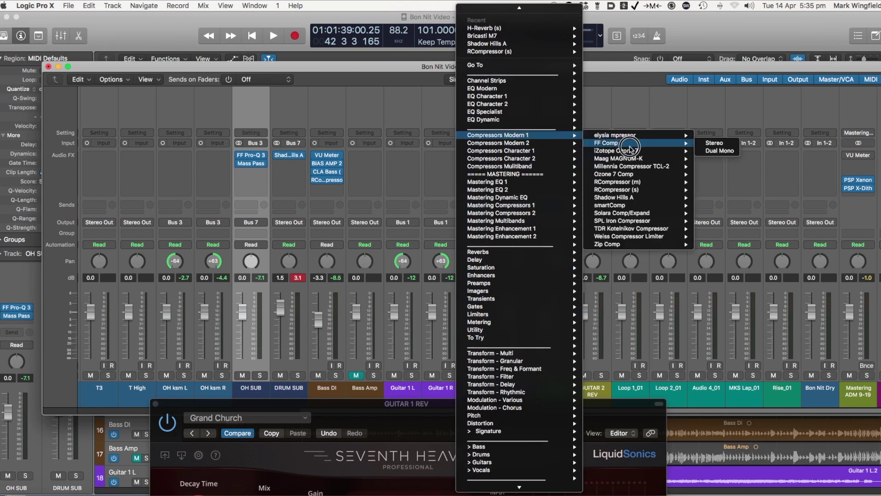
mouse_move(632, 151)
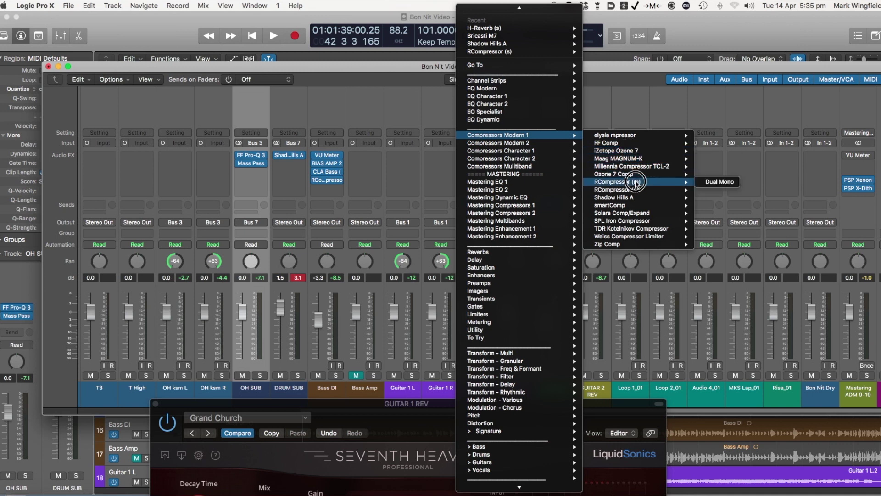
mouse_move(639, 166)
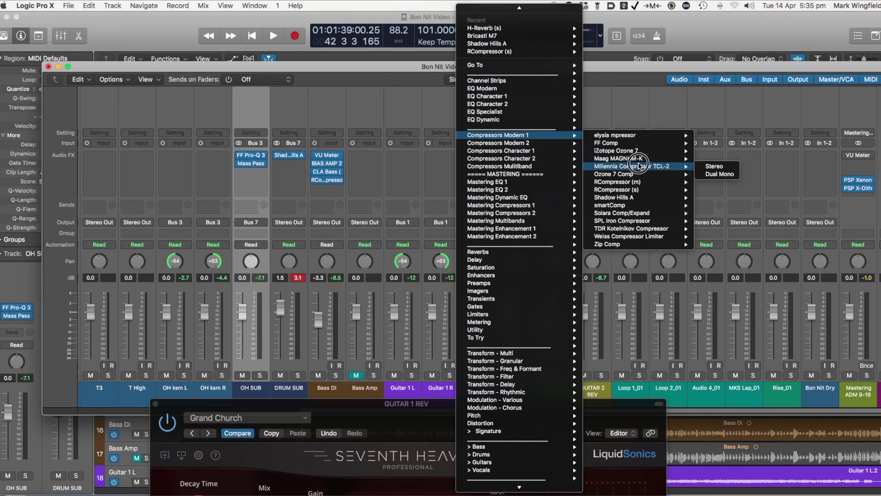
mouse_move(574, 152)
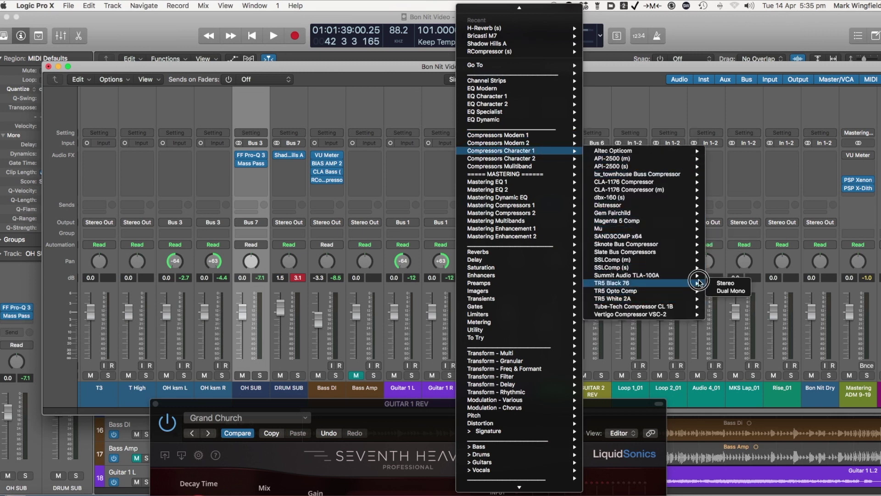
left_click(727, 283)
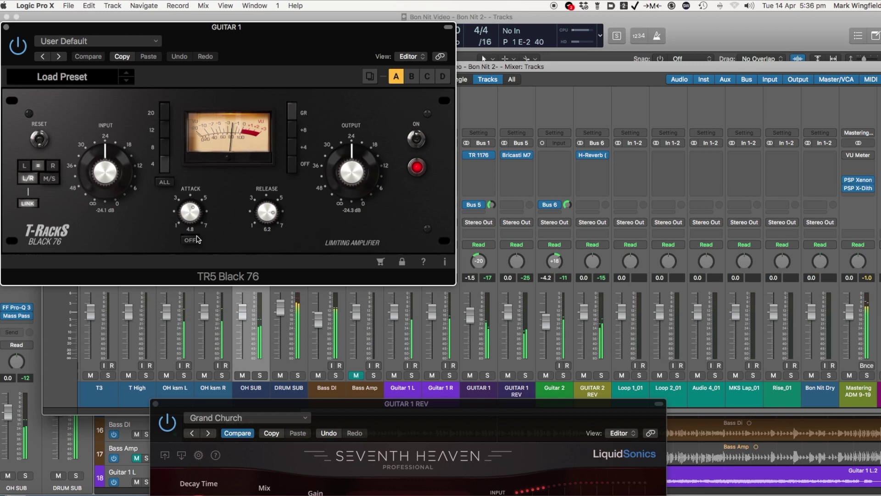
left_click_drag(188, 212, 178, 251)
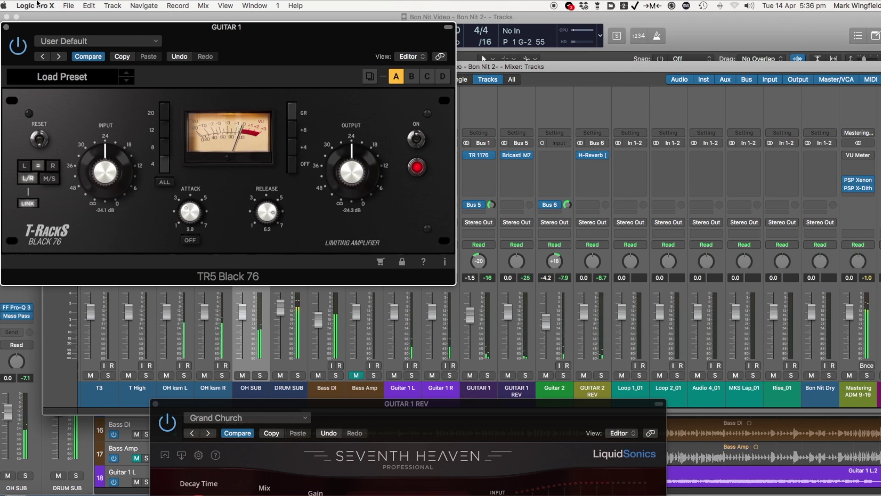
left_click(7, 27)
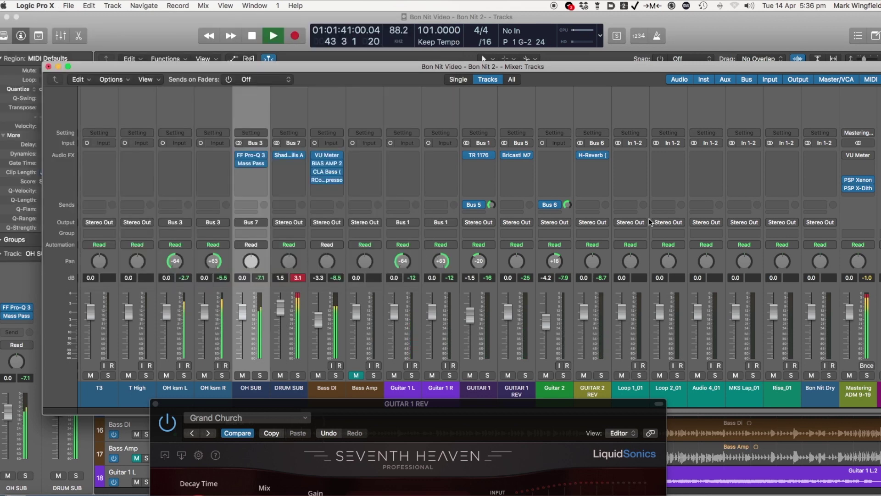
Insert the Mu compressor on Guitar 2, save the project, lower the compressor's output to about -11.3 dB and raise its dual input.
left_click(567, 158)
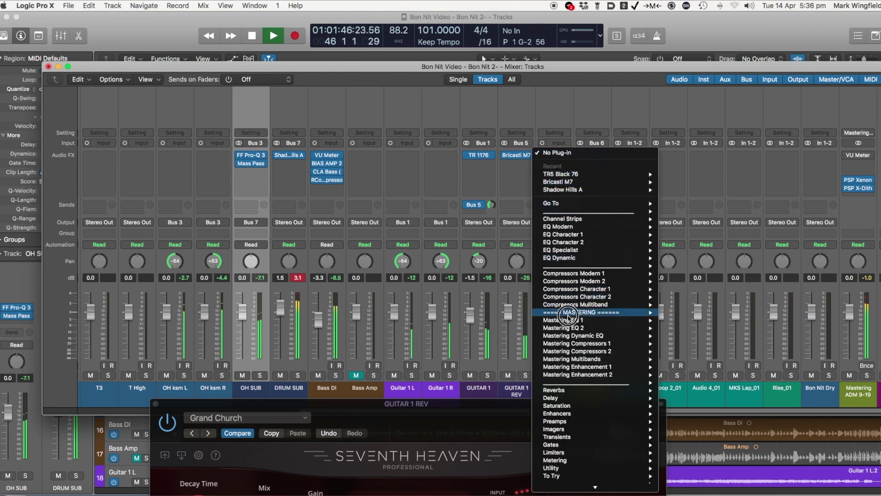
mouse_move(584, 282)
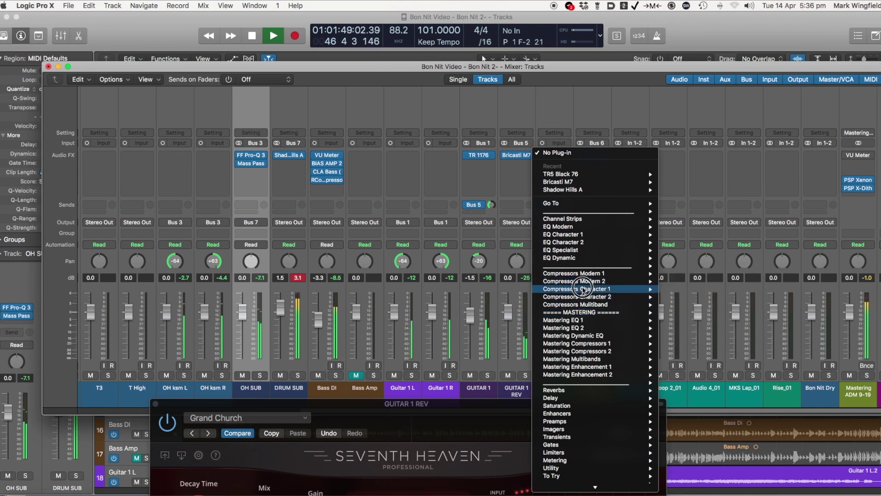
mouse_move(758, 343)
left_click(799, 344)
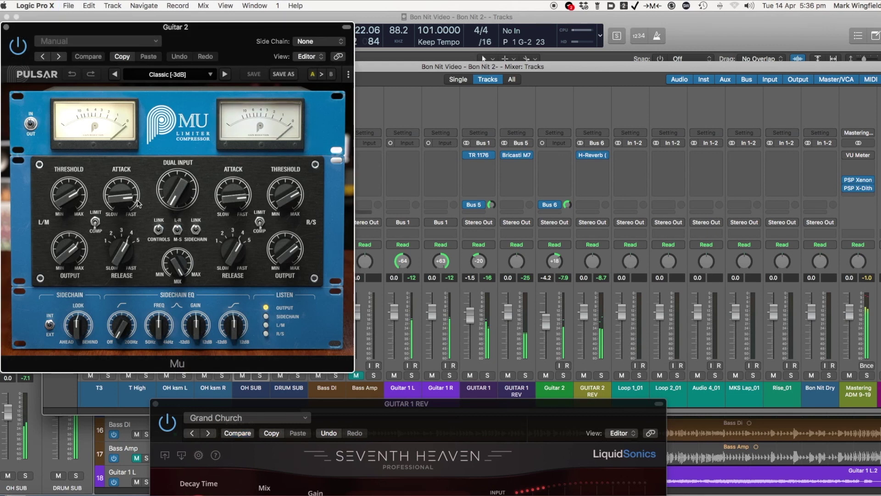
key("super+s")
left_click_drag(72, 247, 52, 278)
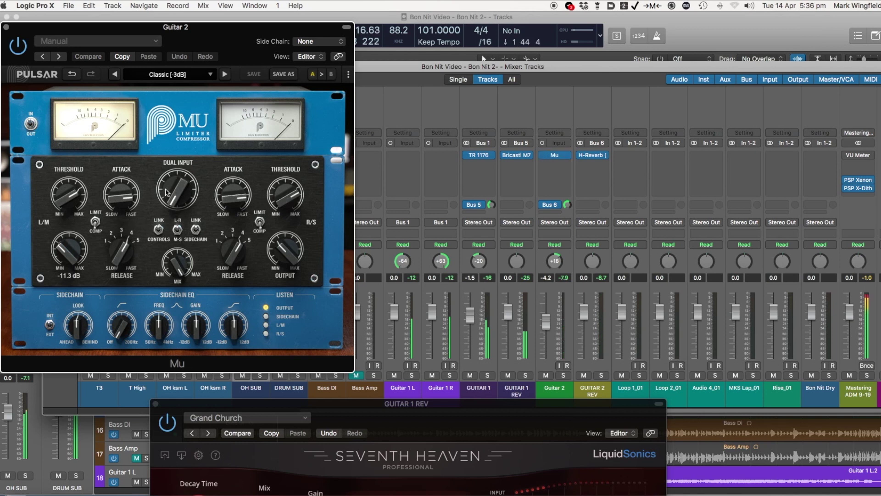
left_click_drag(178, 201, 180, 177)
key("space")
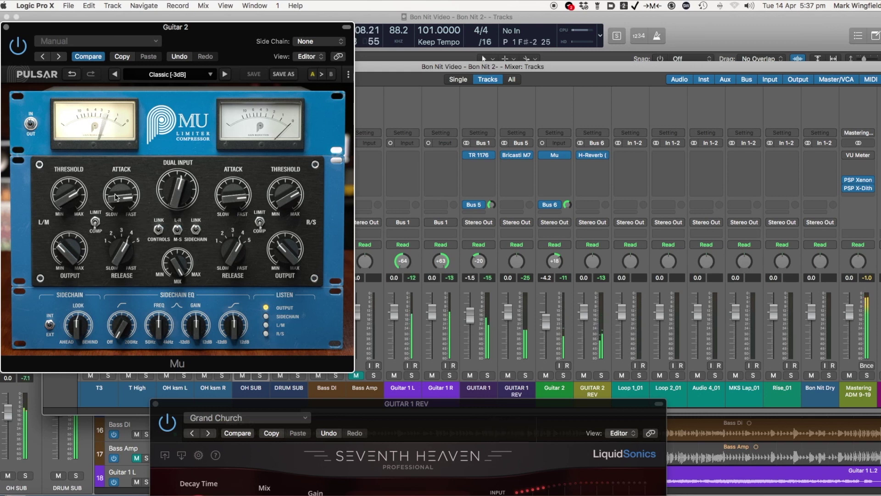
Slow the Mu compressor's attack and release on Guitar 2 and raise its output slightly to make up the level.
left_click_drag(115, 197, 133, 208)
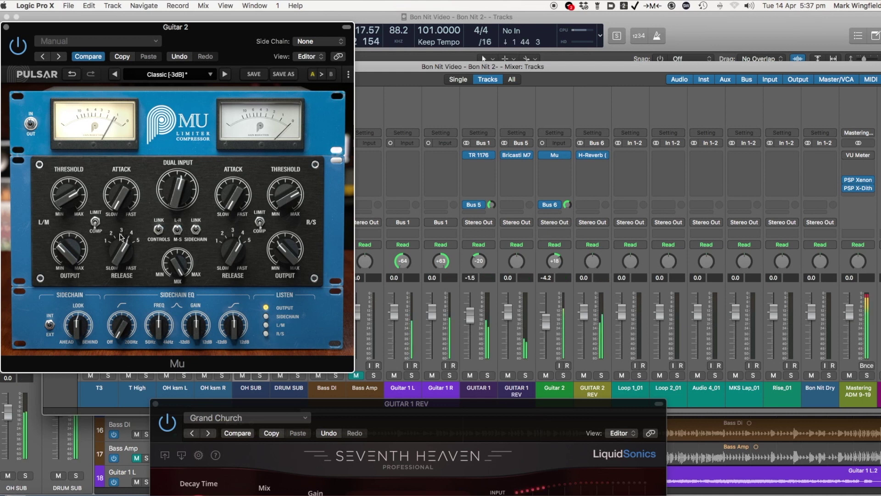
left_click_drag(132, 244, 118, 247)
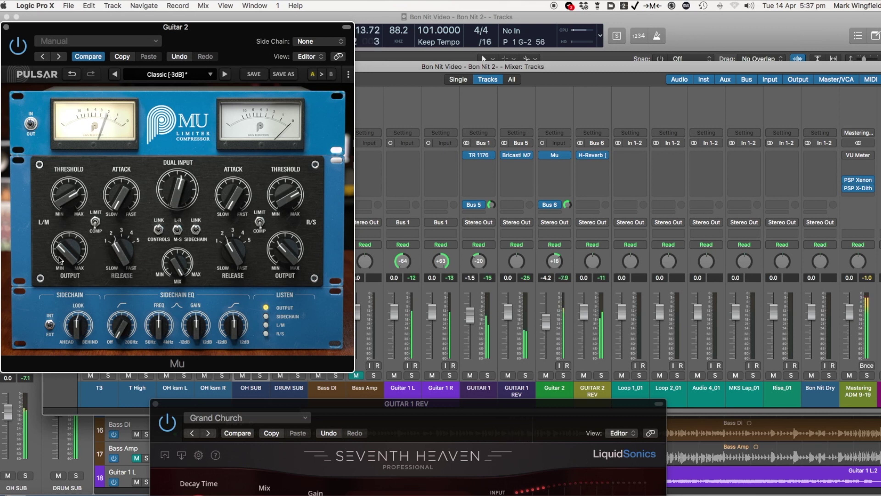
left_click_drag(60, 260, 61, 256)
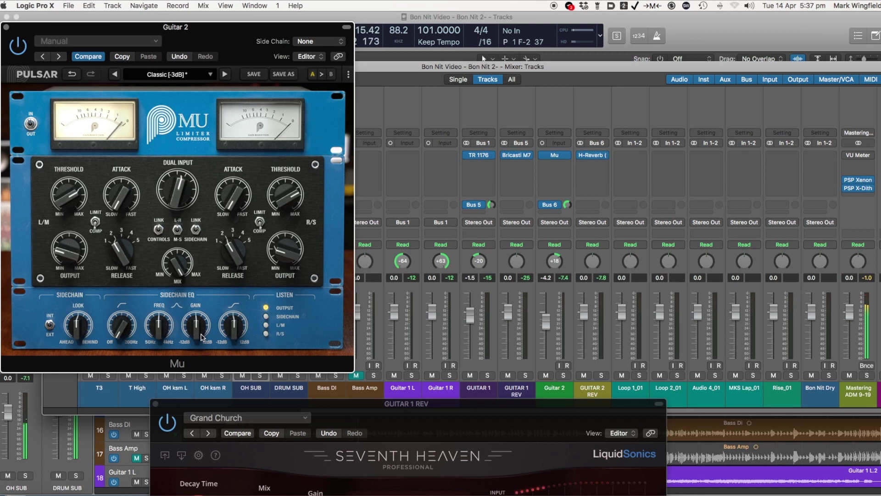
Set the Mu's sidechain EQ frequency to about 922.6 Hz with a gain cut, fine-tune the output and close the compressor window.
left_click_drag(166, 335, 190, 347)
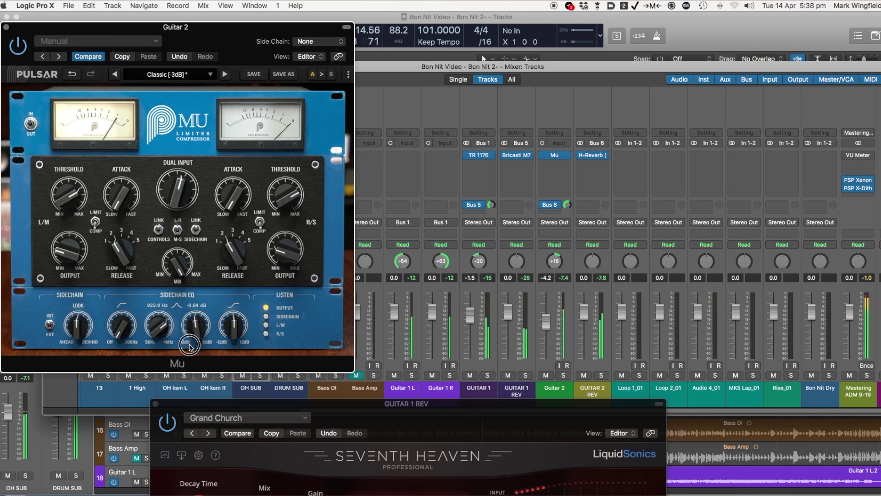
mouse_move(193, 329)
left_mouse_down()
mouse_move(193, 306)
mouse_move(192, 331)
left_mouse_up()
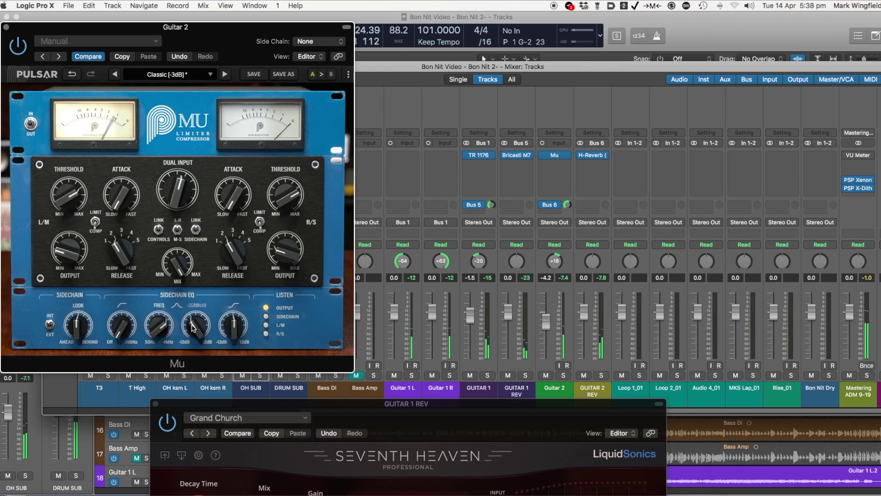
left_click_drag(193, 327, 192, 330)
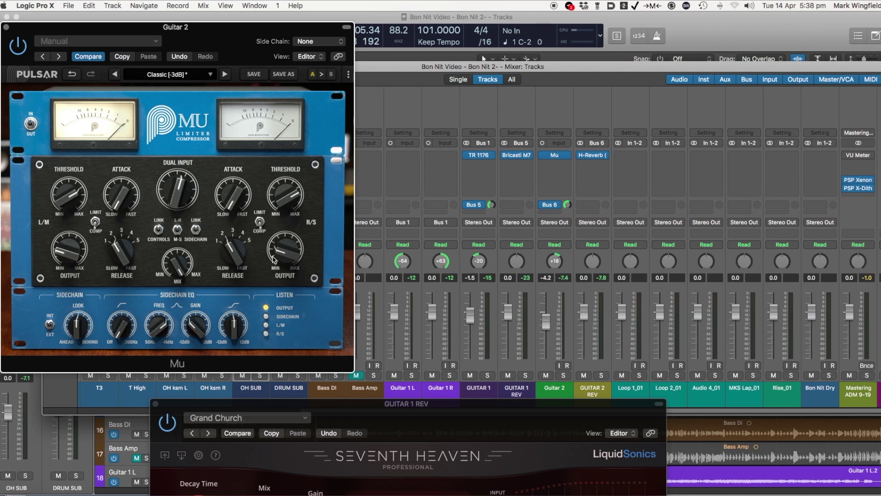
left_click_drag(282, 252, 283, 252)
left_click(6, 26)
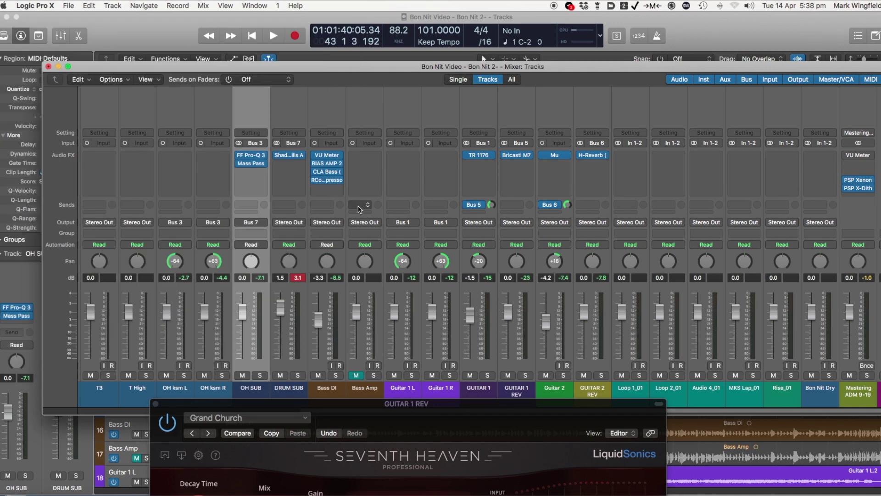
Close the GUITAR 1 REV plug-in window and lower the faders during playback to -2.4 dB for GUITAR 1 and -4.4 dB for Guitar 2.
key("space")
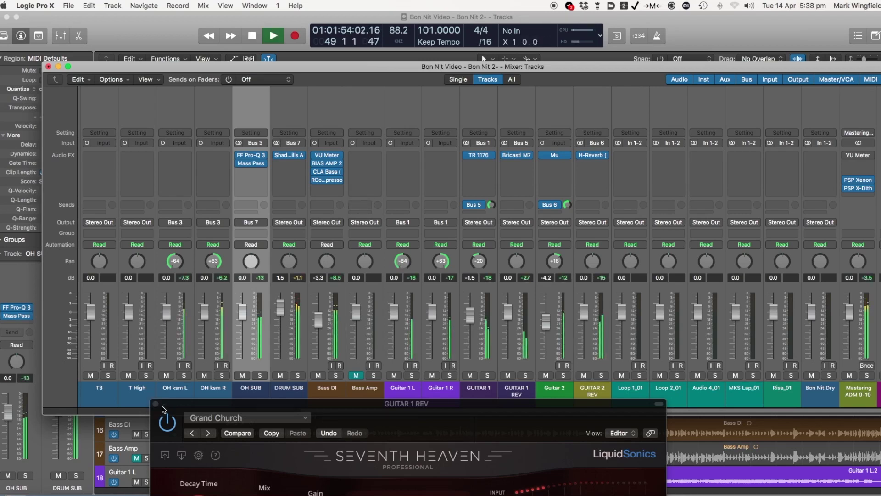
left_click_drag(177, 403, 178, 400)
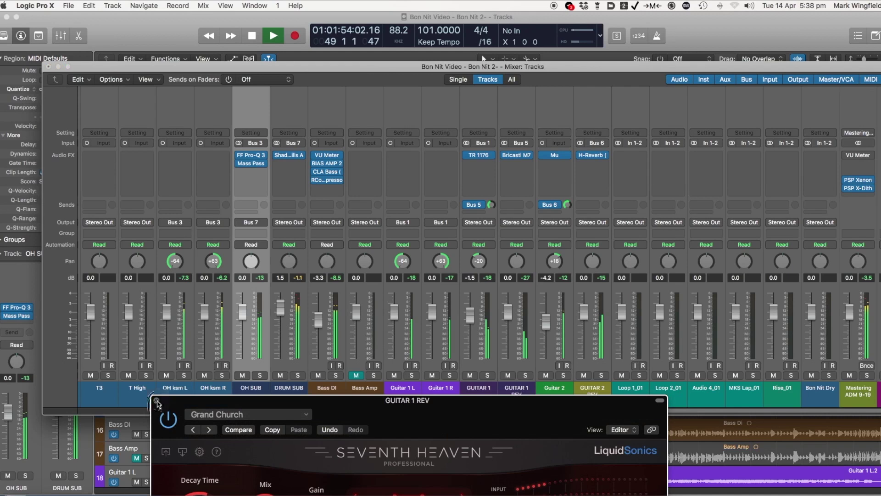
key("super+w")
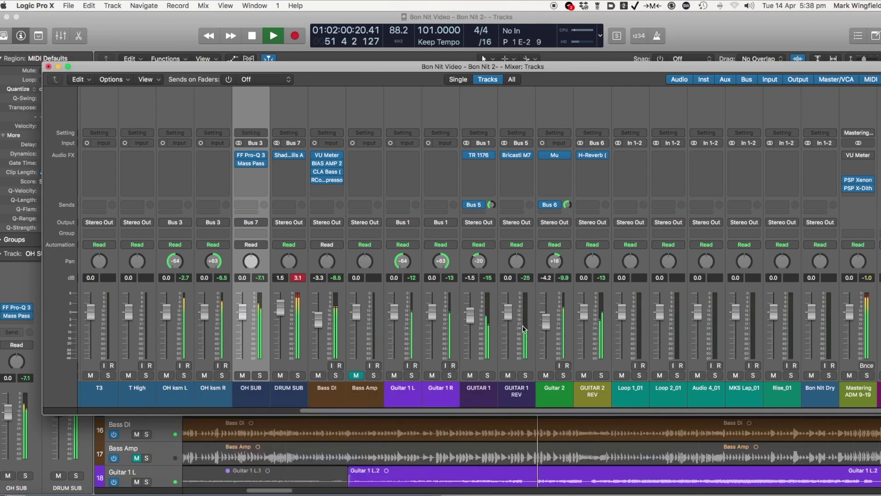
left_click(473, 323)
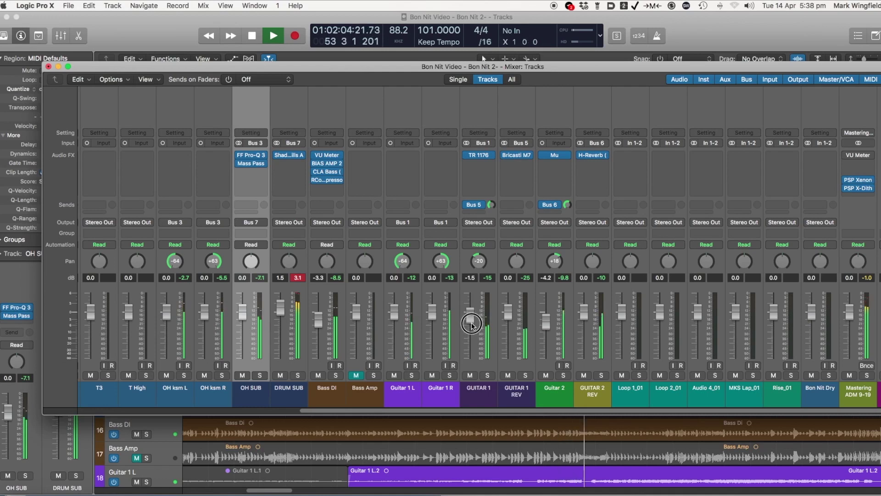
left_click_drag(470, 320, 470, 315)
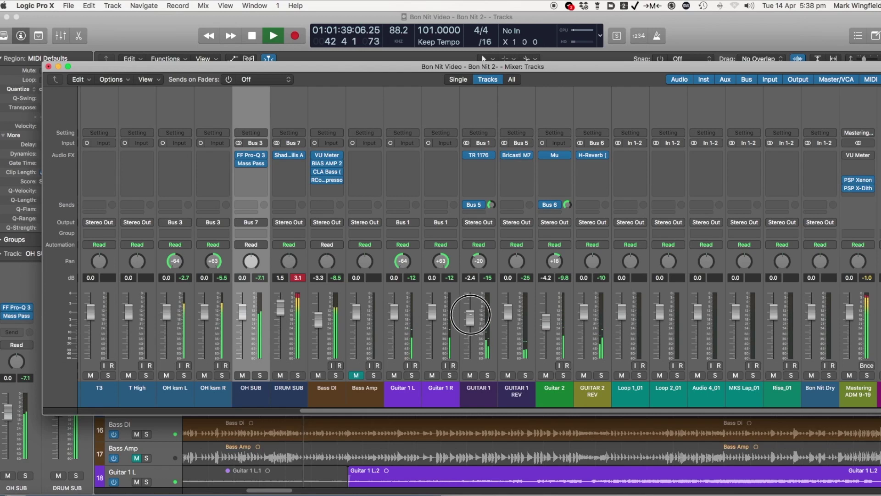
left_click(546, 326)
left_click_drag(546, 326, 546, 326)
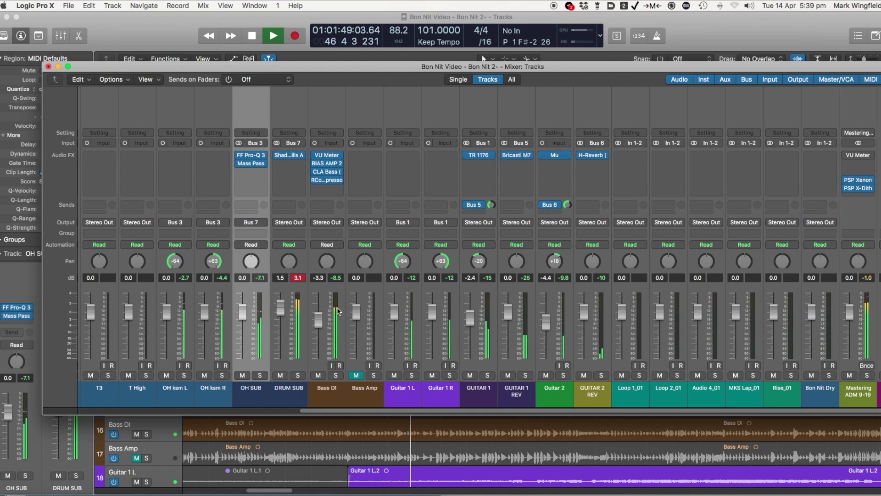
Solo the BD channel, insert the mono Mu compressor after its CLA MixHub and save the project.
scroll(315, 323, "left", 2)
scroll(338, 311, "left", 20)
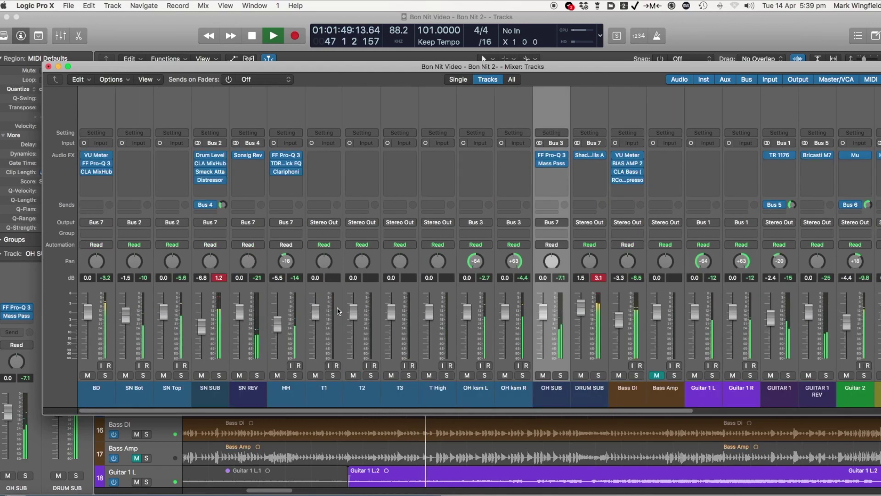
scroll(354, 281, "left", 4)
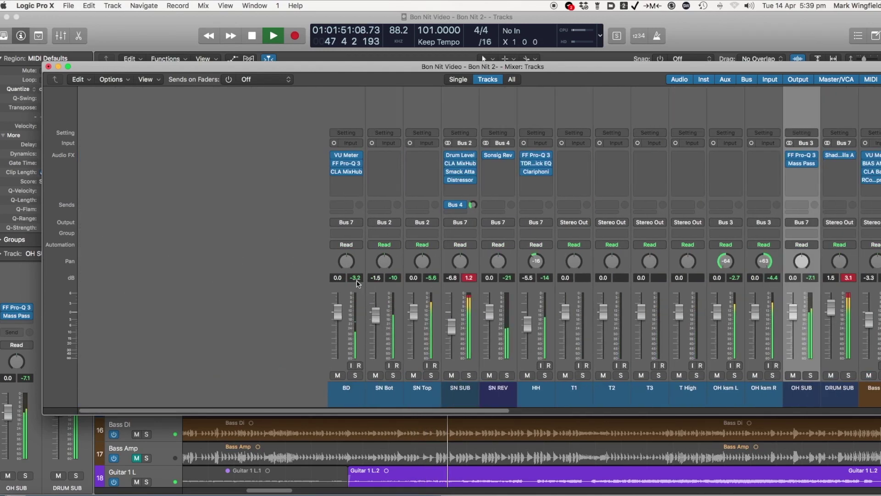
key("space")
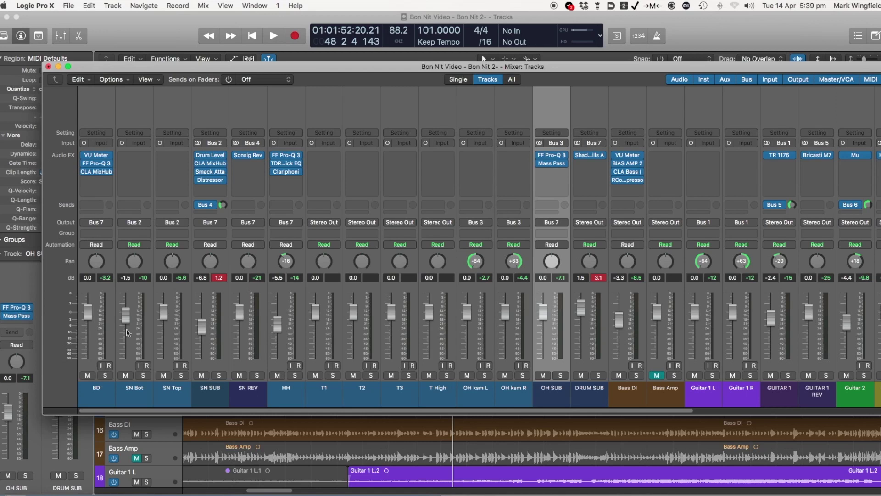
left_click(105, 375)
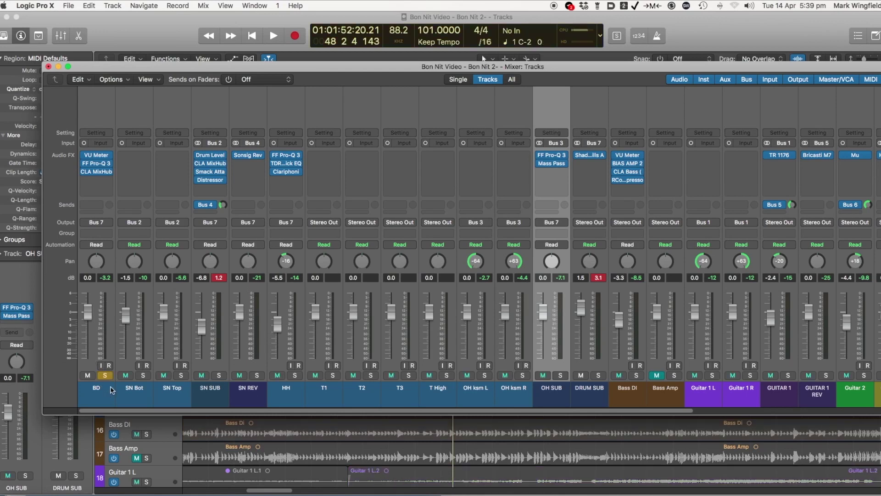
key("space")
left_click(109, 181)
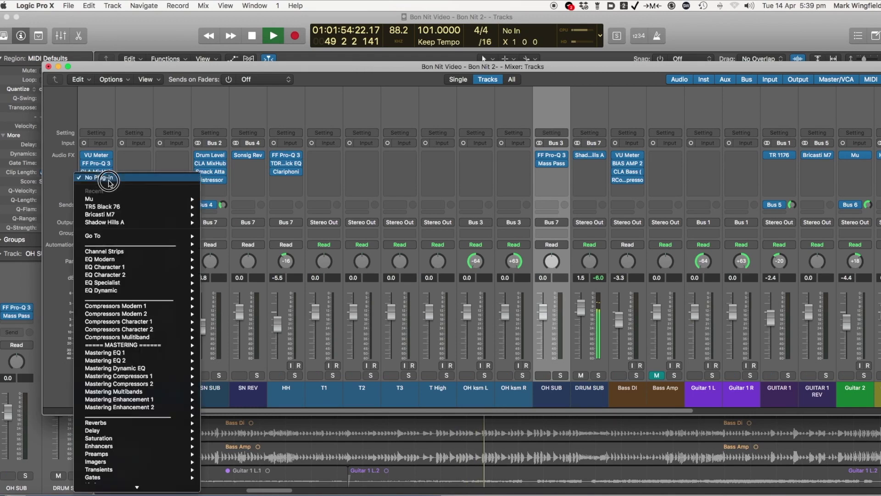
mouse_move(158, 199)
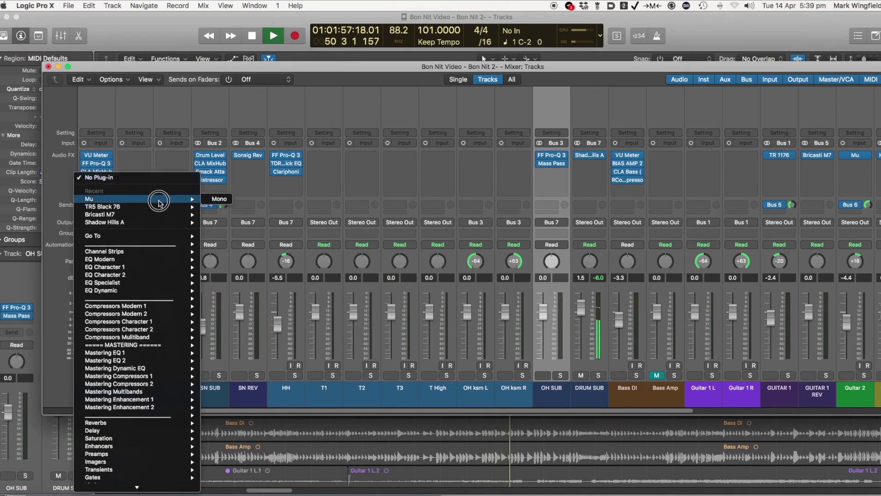
left_click(218, 200)
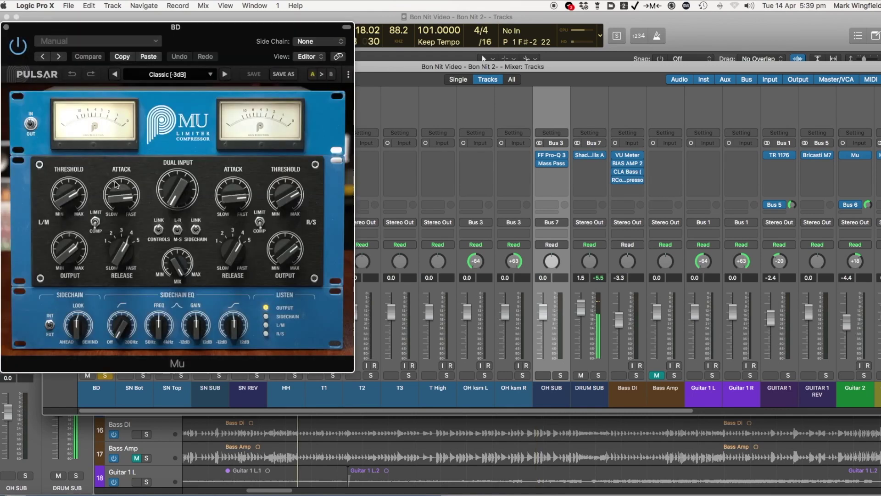
key("super+s")
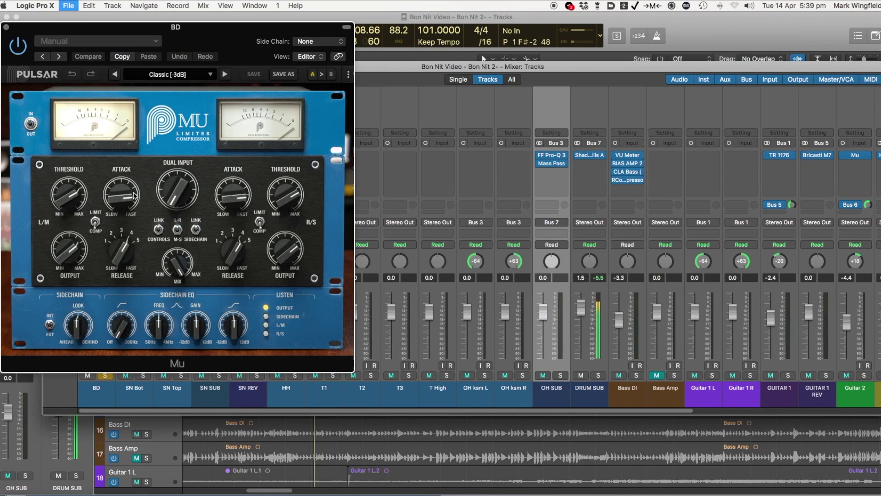
Raise the kick Mu's dual input to 18.2 dB, slow its attack to 5.90 and lower its output to -13.0 dB.
left_click(169, 196)
left_click_drag(172, 197, 174, 144)
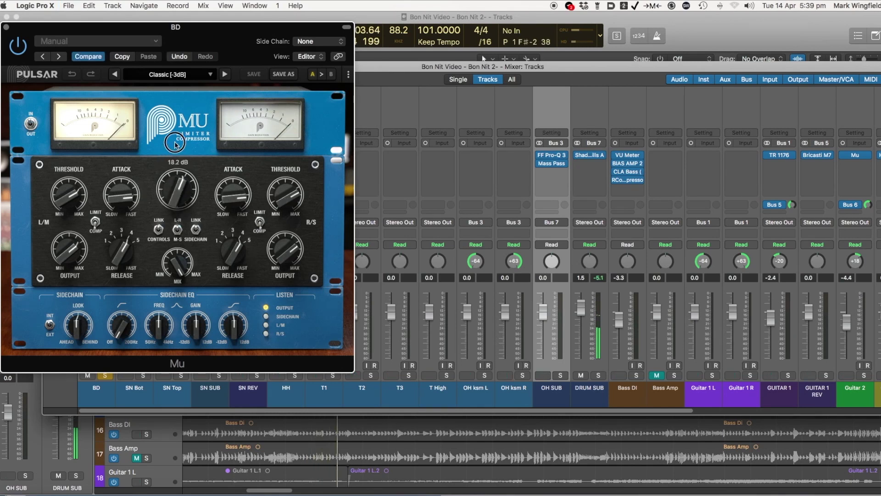
mouse_move(122, 196)
left_mouse_down()
mouse_move(110, 224)
mouse_move(116, 208)
left_mouse_up()
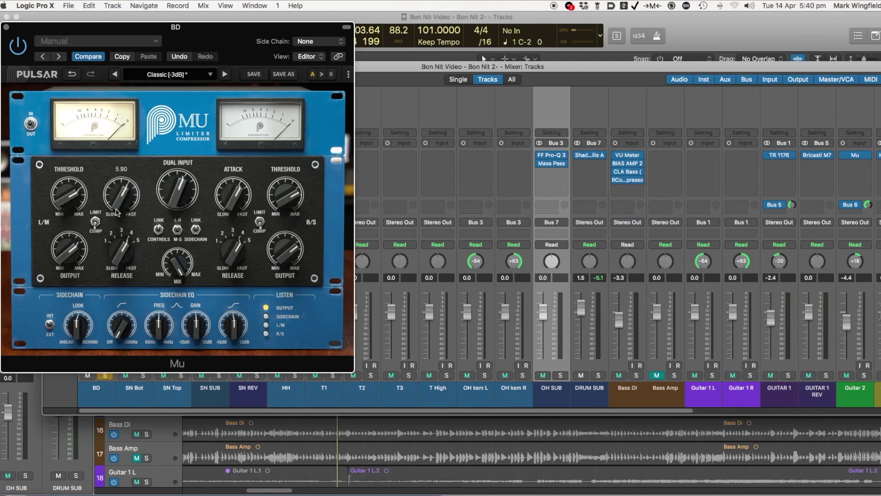
left_click_drag(66, 276, 58, 300)
mouse_move(69, 261)
left_mouse_down()
mouse_move(67, 252)
mouse_move(69, 259)
left_mouse_up()
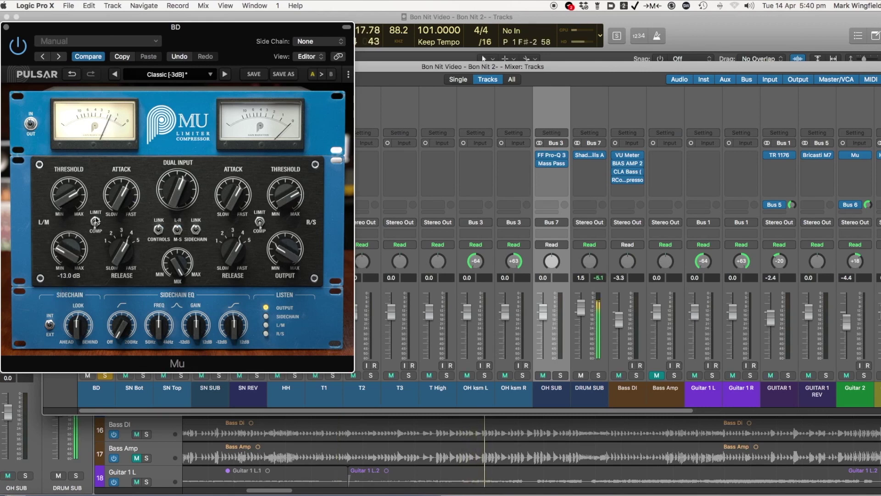
Slow the kick Mu's attack to 3.85, set its release to 3 and its sidechain low cut to 42.48 Hz.
left_click_drag(124, 194, 119, 216)
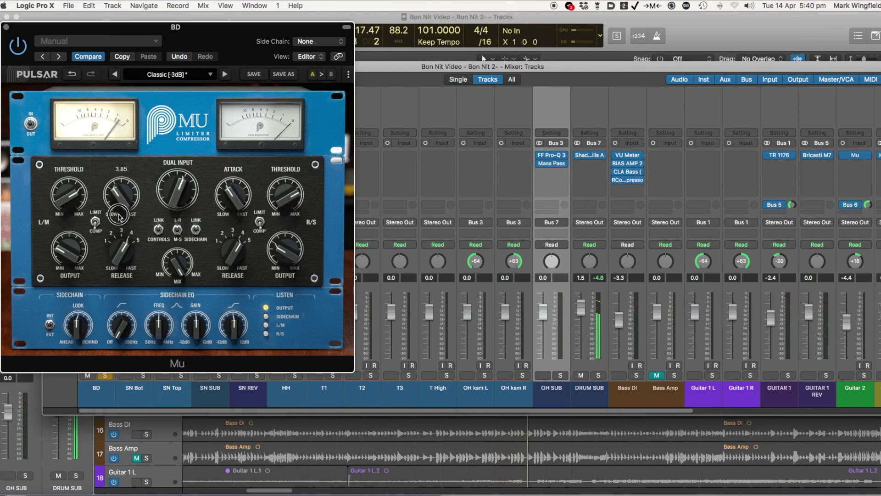
mouse_move(122, 256)
left_mouse_down()
mouse_move(122, 265)
mouse_move(122, 244)
left_mouse_up()
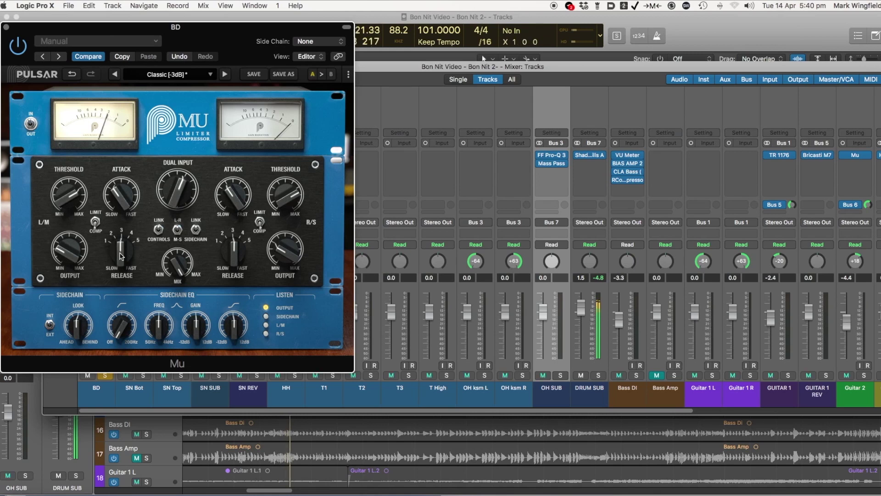
left_click_drag(123, 332, 123, 275)
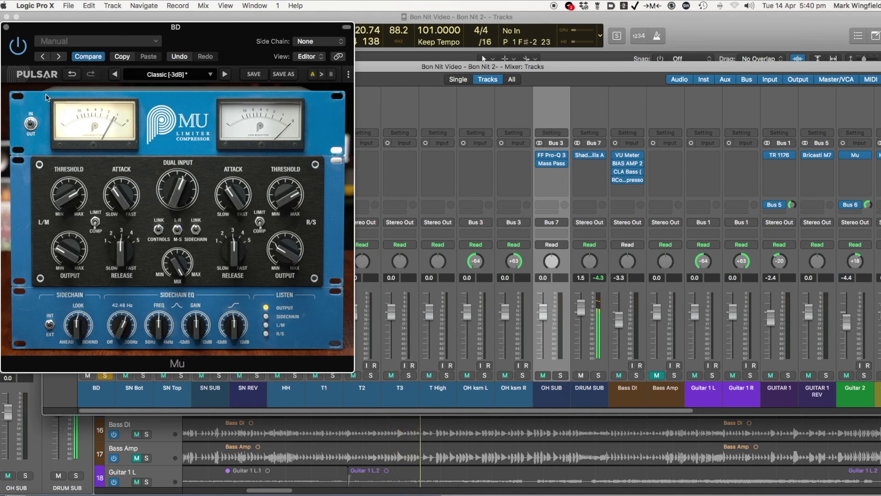
Compare the kick with the Mu bypassed and active, fine-tune its threshold to 7.17 and close the compressor window.
left_click(19, 48)
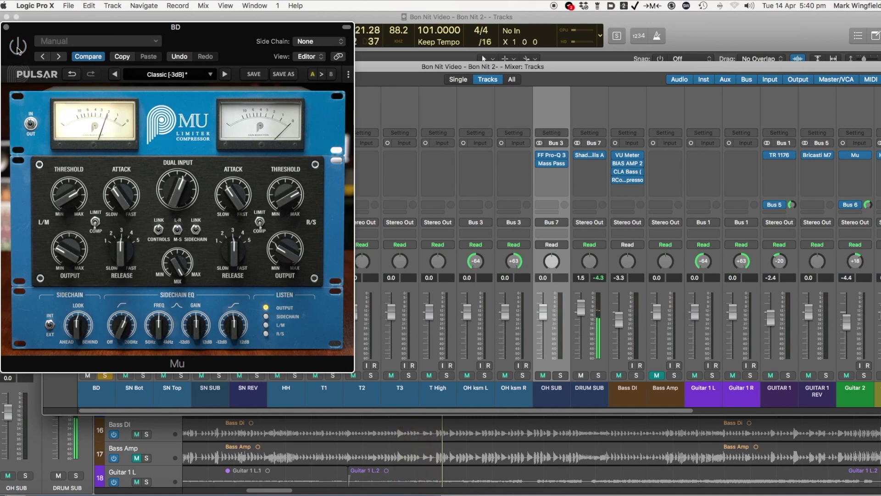
left_click(16, 47)
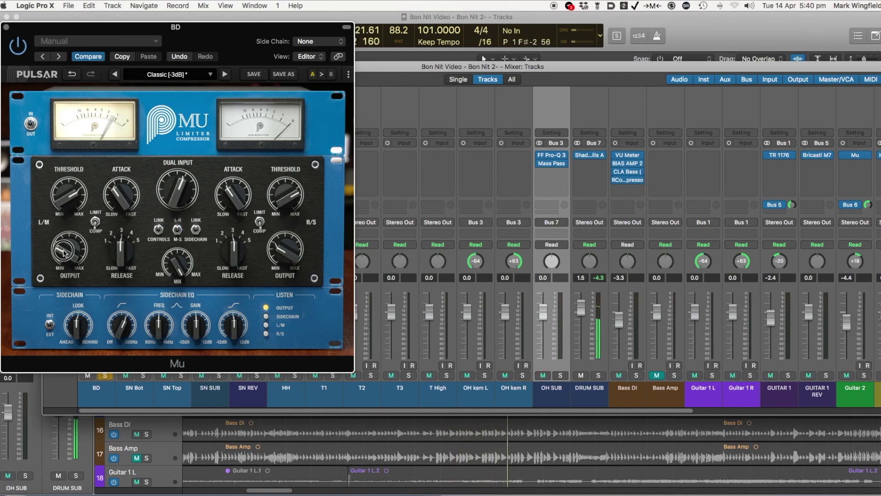
left_click_drag(175, 190, 176, 189)
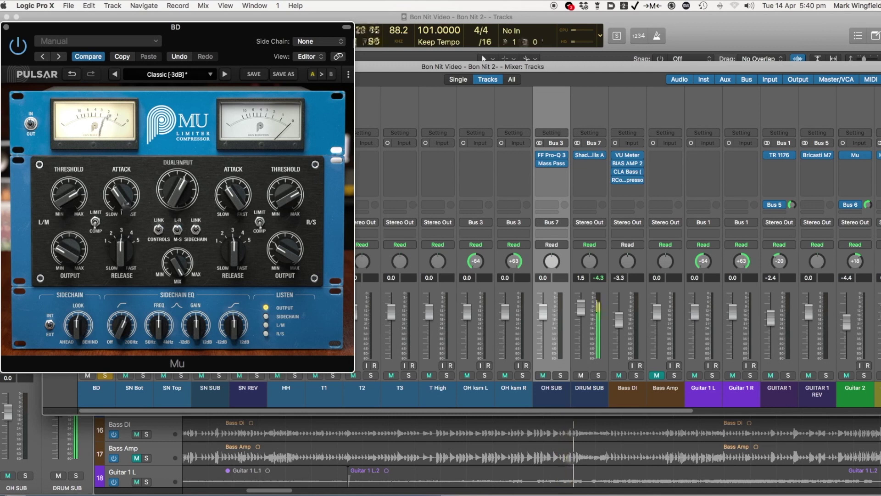
left_click_drag(119, 200, 72, 197)
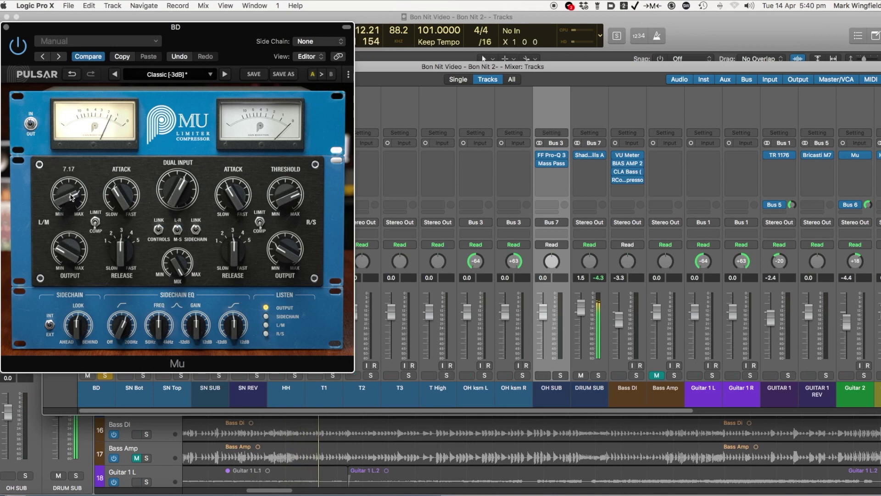
left_click(6, 27)
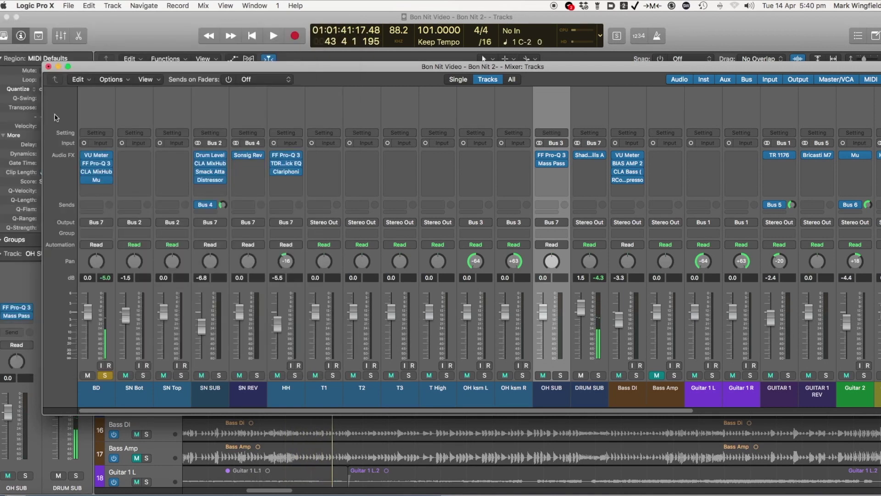
Insert the mono Submarine (m) bass plug-in in the slot after the Mu on the BD channel.
left_click(113, 188)
scroll(129, 398, "down", 5)
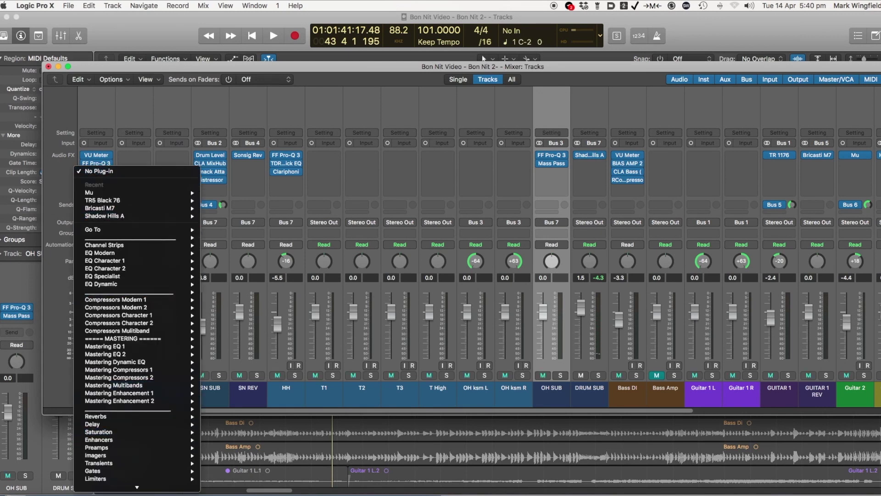
scroll(125, 487, "down", 5)
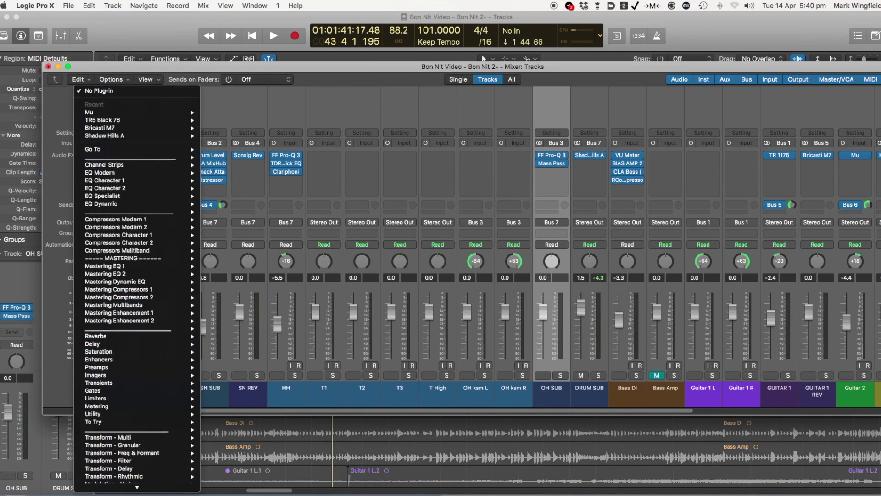
scroll(125, 492, "down", 1)
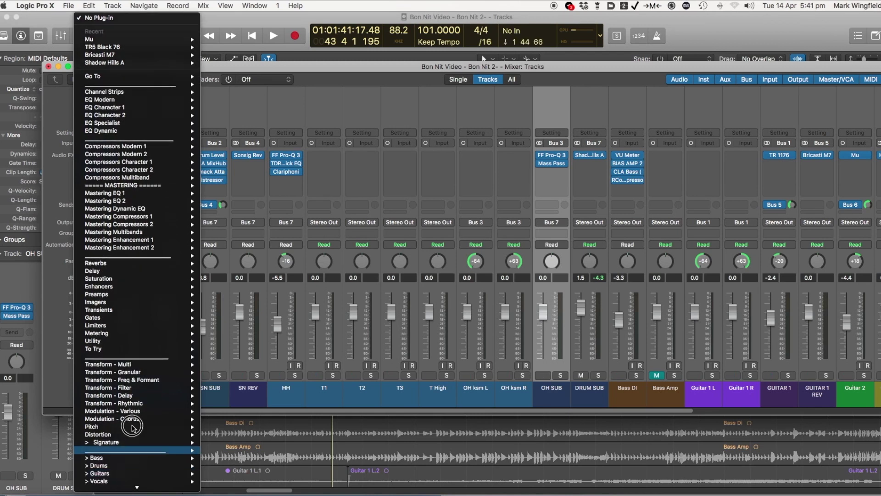
mouse_move(130, 337)
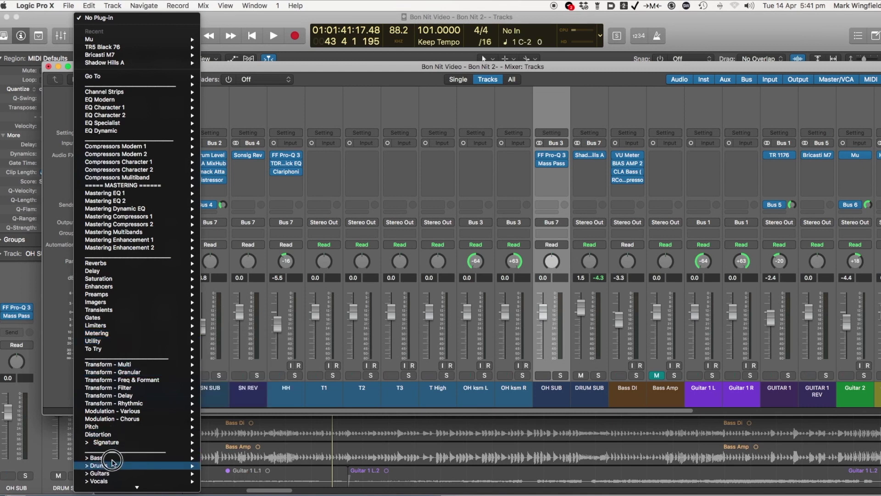
mouse_move(112, 457)
mouse_move(276, 486)
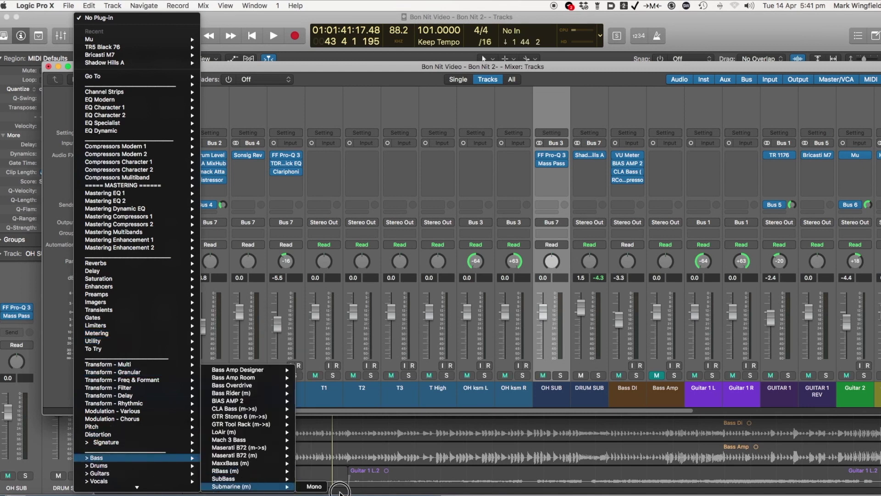
left_click(315, 487)
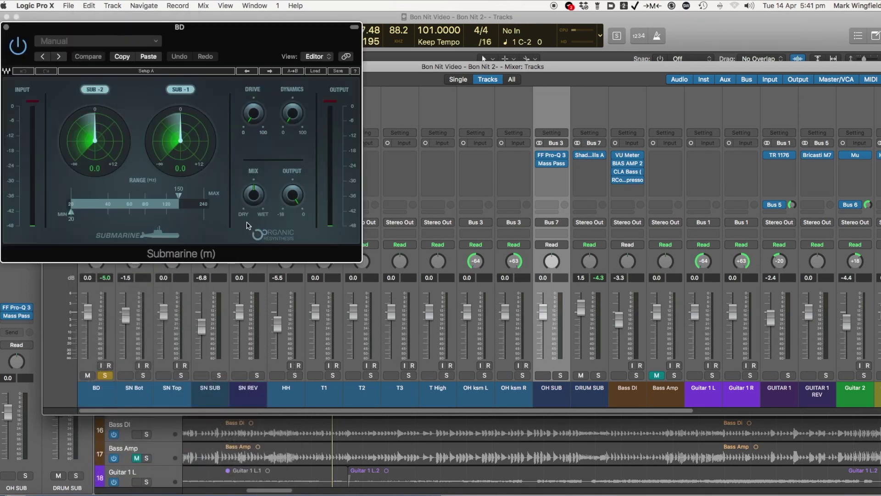
During kick playback, narrow Submarine's range to 57–118 Hz and raise the Sub -1 level to 2.5.
key("space")
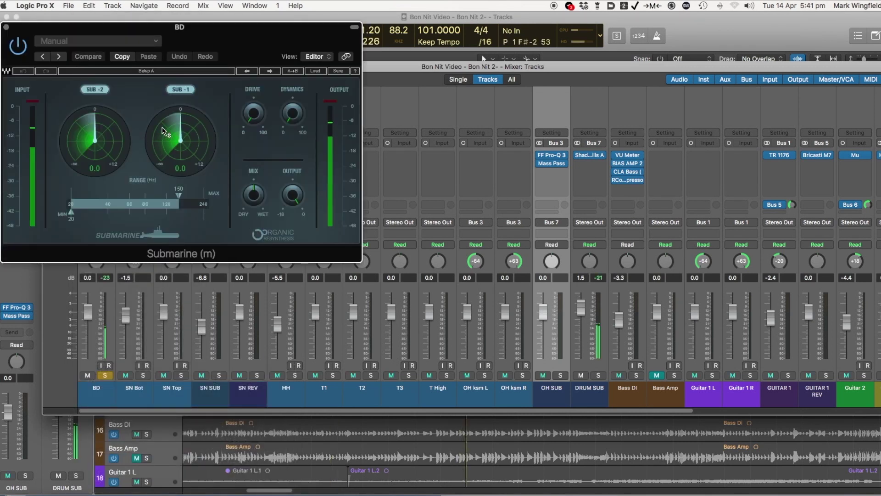
left_click_drag(72, 214, 171, 196)
left_click_drag(183, 166, 183, 156)
key("space")
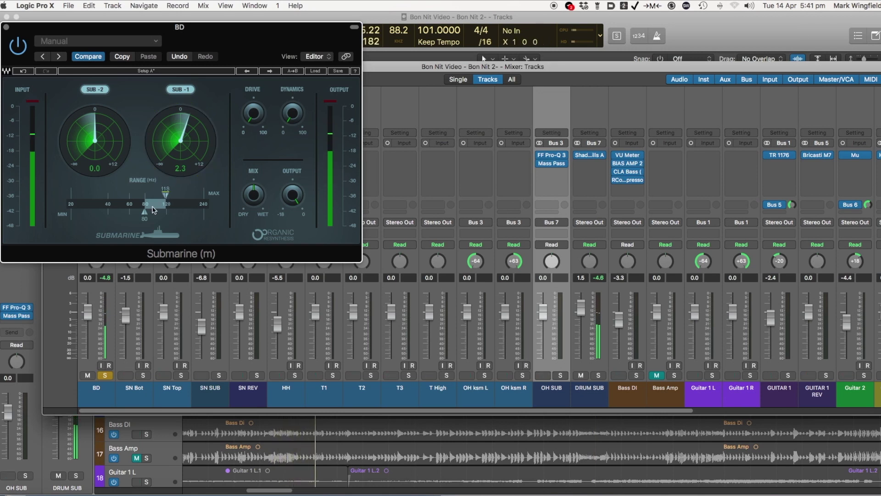
left_click_drag(144, 216, 127, 213)
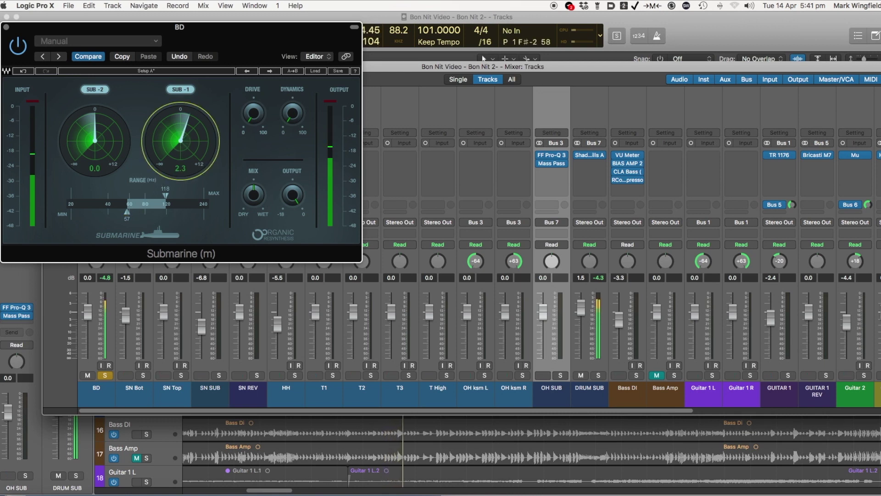
left_click_drag(202, 128, 202, 127)
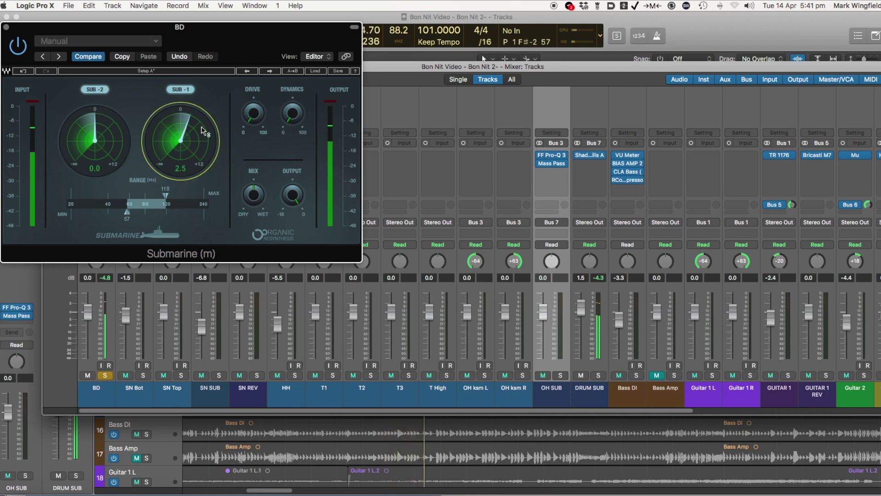
Adjust Submarine's drive slightly, lower its mix to 23.3 and close the plug-in window.
left_click_drag(253, 119, 253, 120)
left_click_drag(257, 195, 256, 200)
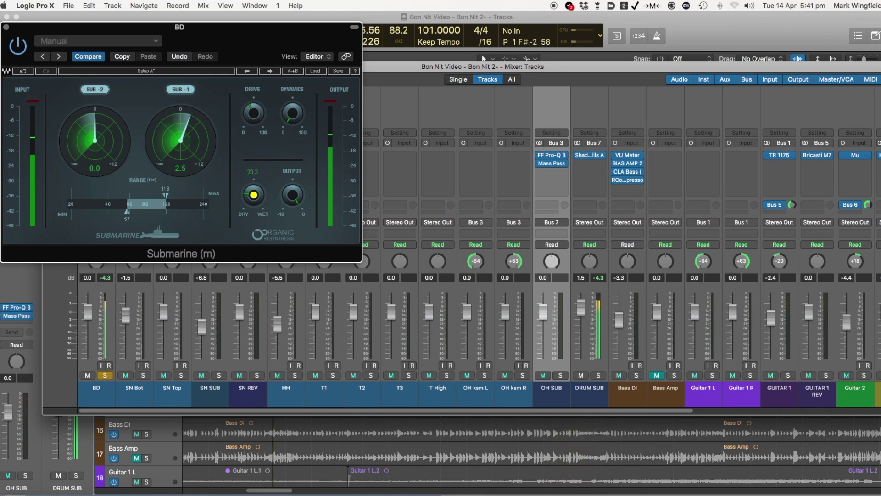
left_click(6, 28)
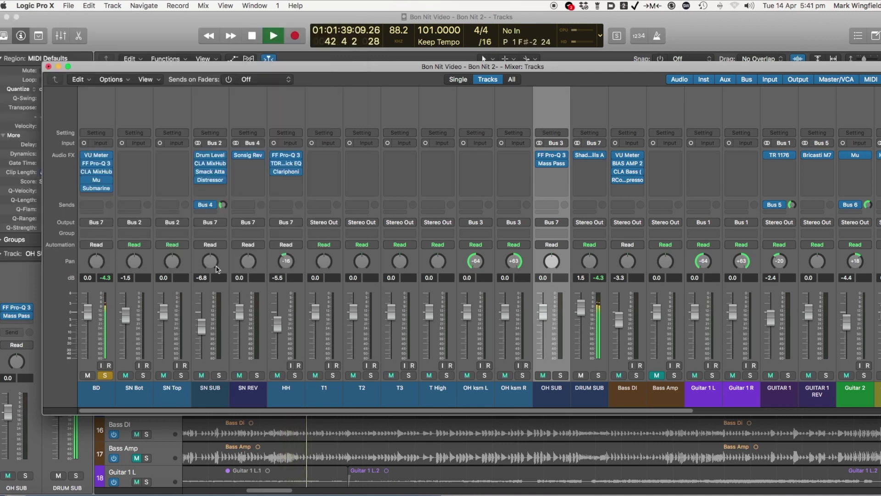
Insert a mono FF Pro-Q 3 equalizer in the slot after Submarine on the BD channel.
left_click(111, 192)
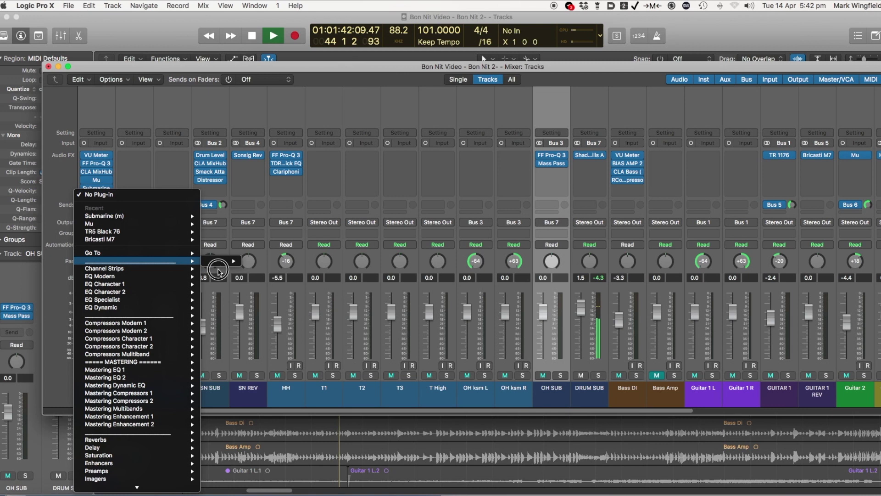
mouse_move(160, 255)
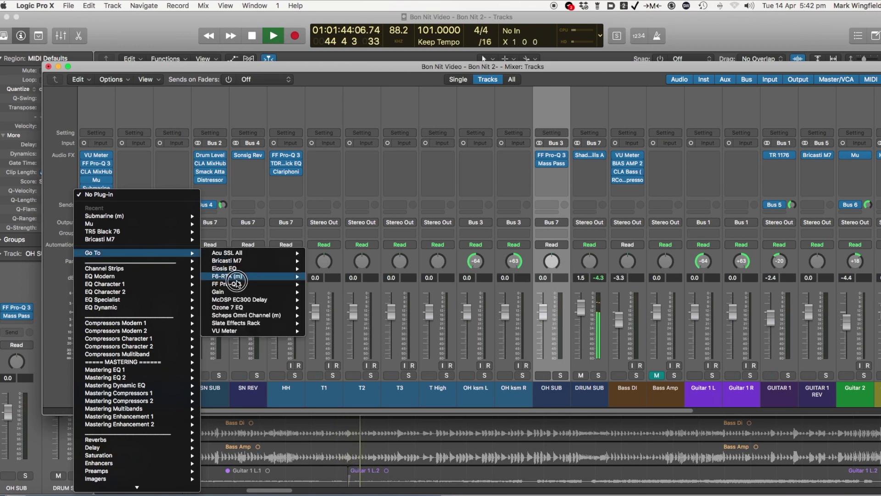
mouse_move(255, 284)
left_click(320, 285)
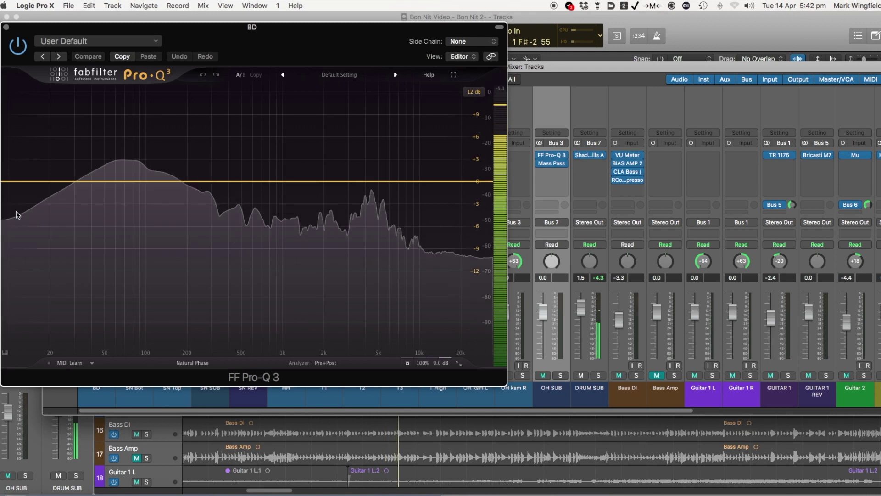
Add a 12 dB/oct low cut at about 26 Hz to the kick's new Pro-Q 3 and close its window.
double_click(13, 209)
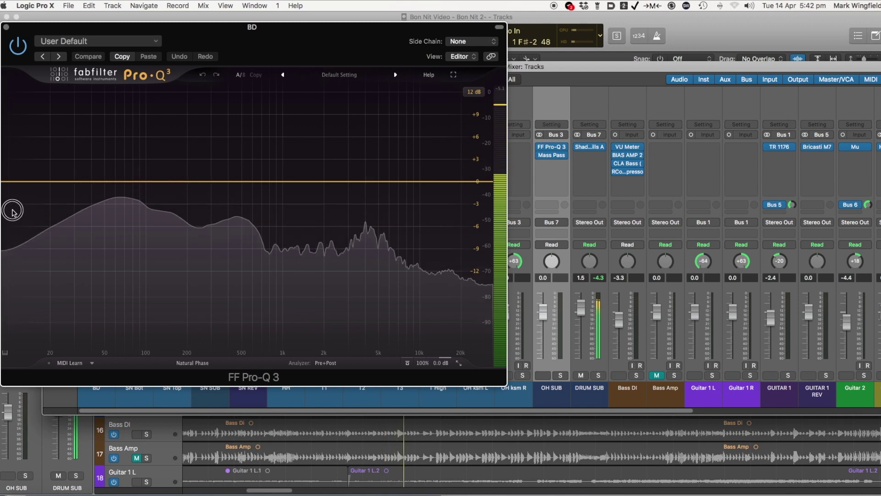
left_click_drag(18, 188, 82, 187)
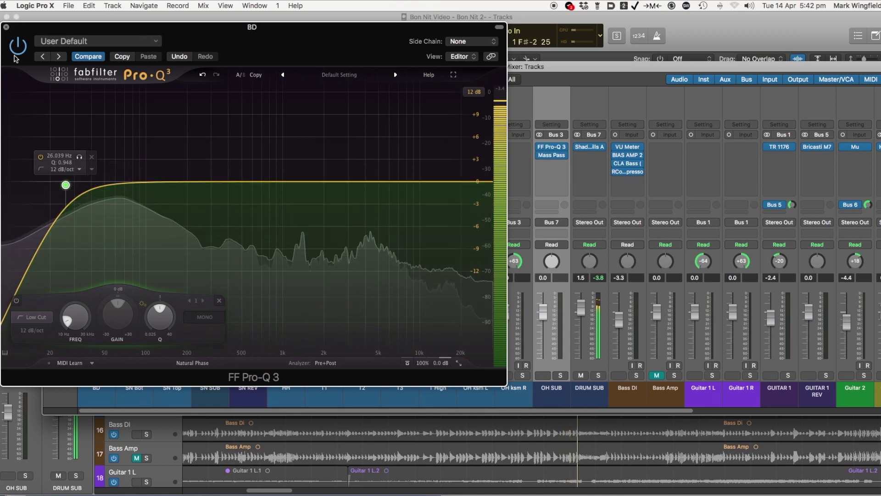
key("super+w")
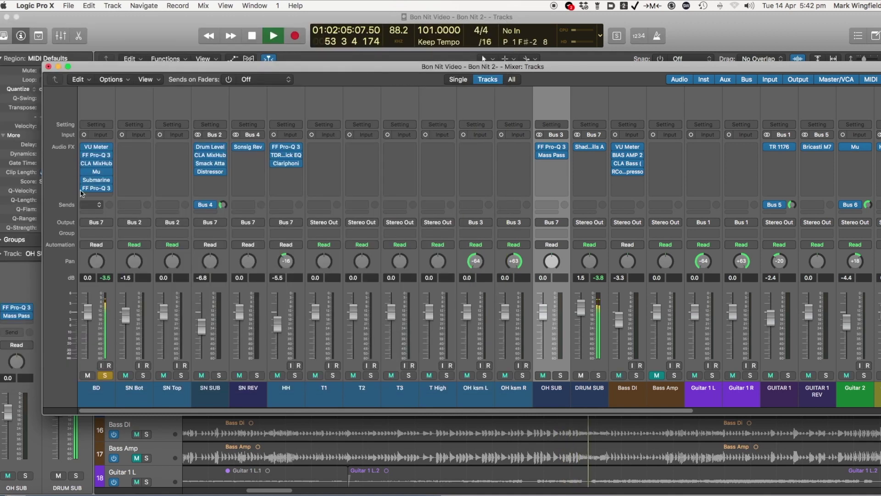
Unsolo the BD channel and compare the full mix with its Submarine and final Pro-Q 3 bypassed and active.
left_click(104, 375)
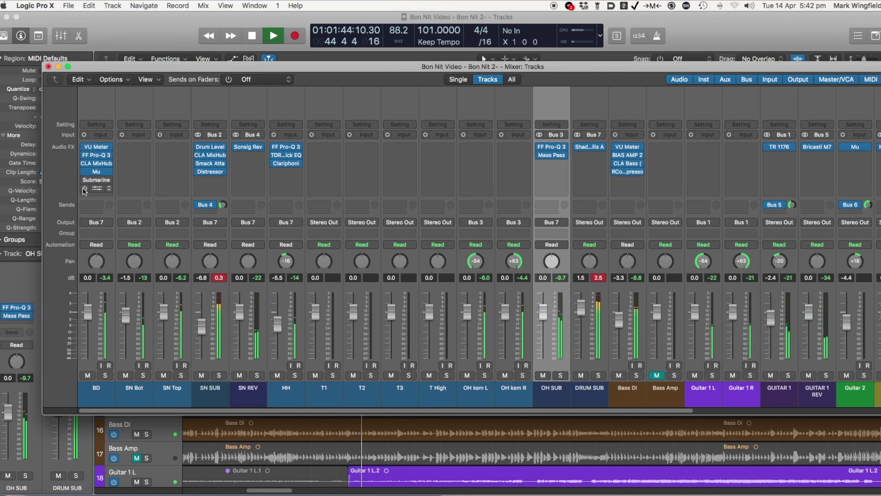
left_click(84, 189)
left_click(86, 181)
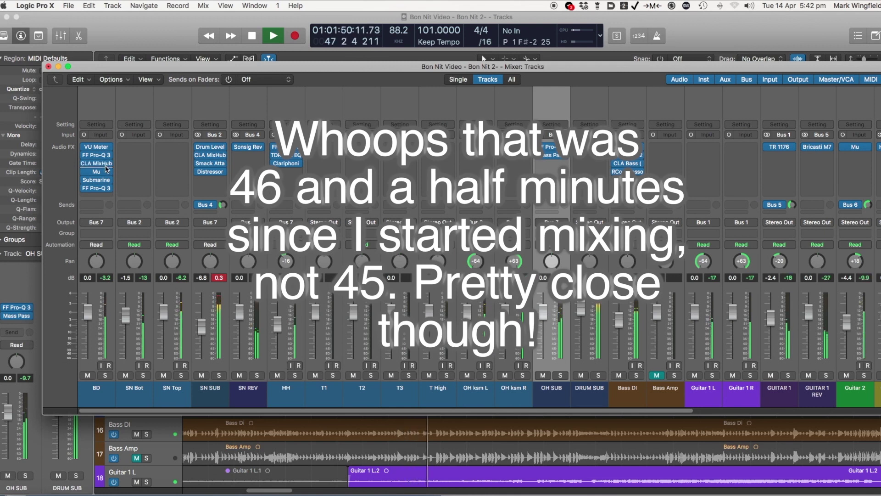
Solo the Bon Nit Dry track, hide the mixer and play the un-mixed version in the Tracks window.
left_click_drag(137, 66, 100, 23)
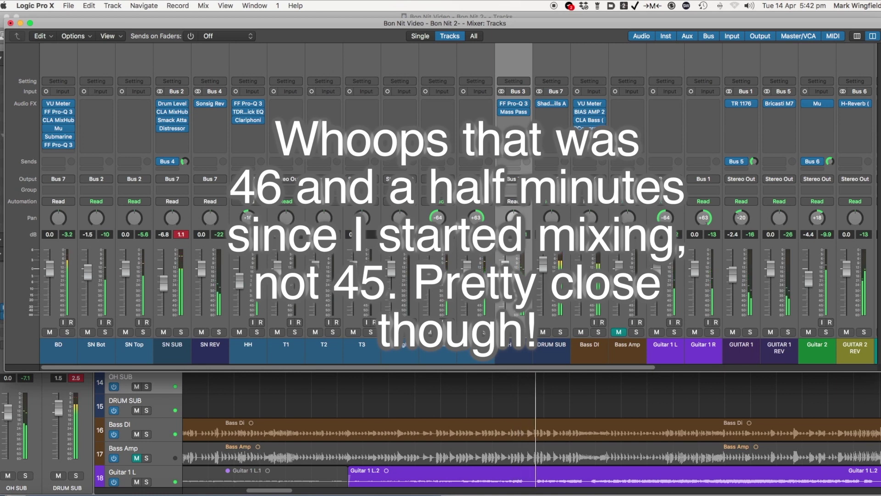
scroll(263, 432, "down", 10)
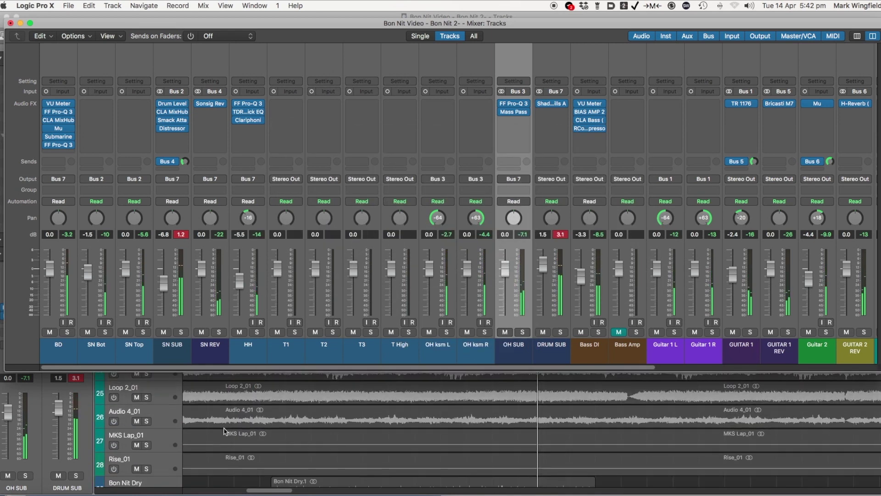
left_click(146, 456)
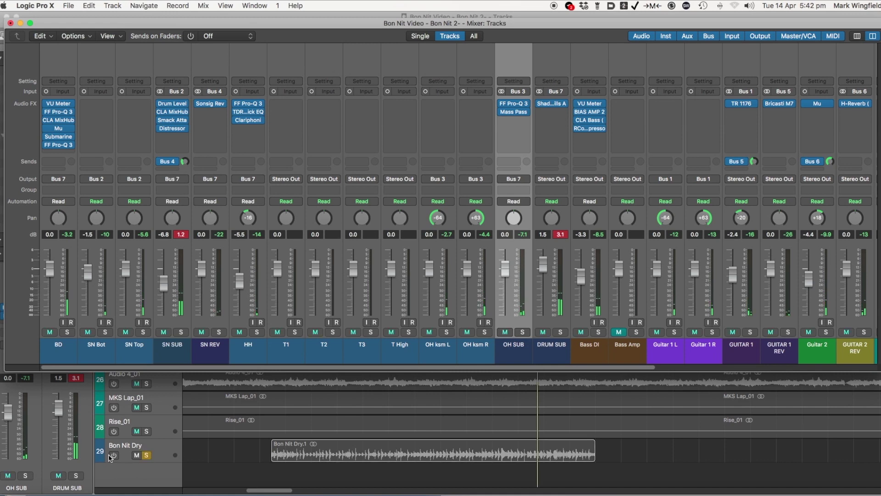
key("x")
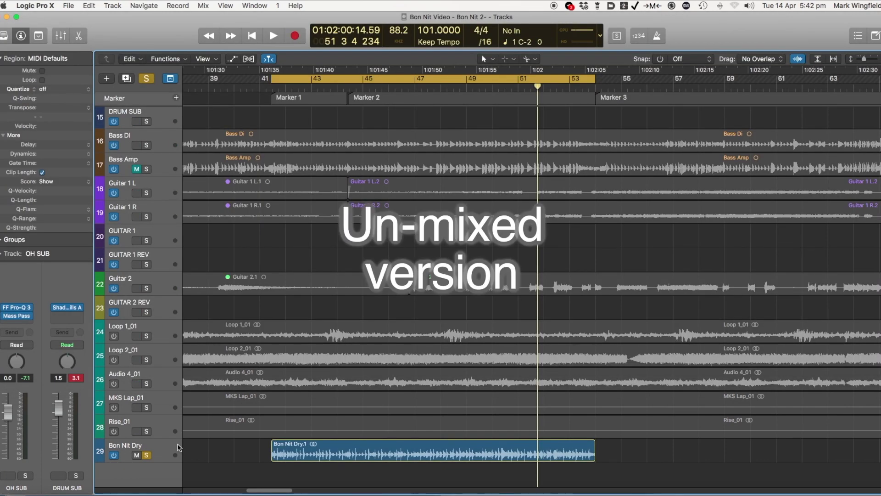
key("space")
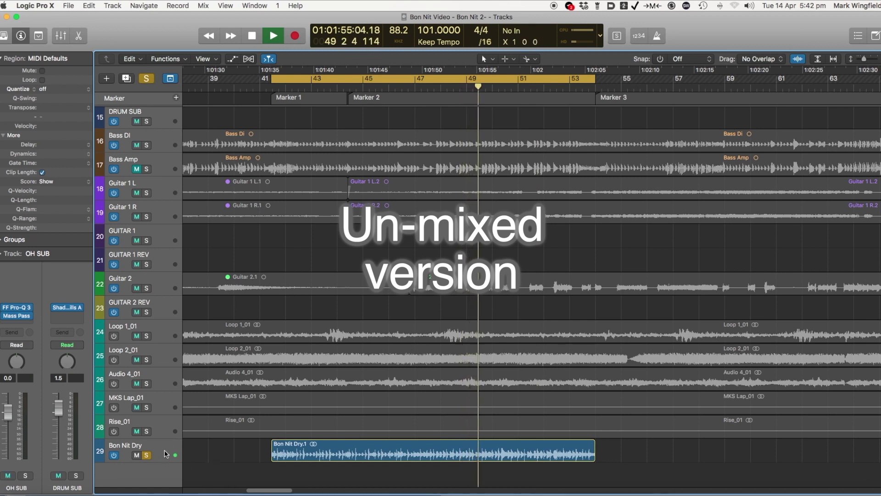
Raise the Bon Nit Dry track's level to 2.2 dB, and switch the track off and unsolo it to hear the mix.
left_click(166, 451)
left_click_drag(8, 414, 8, 403)
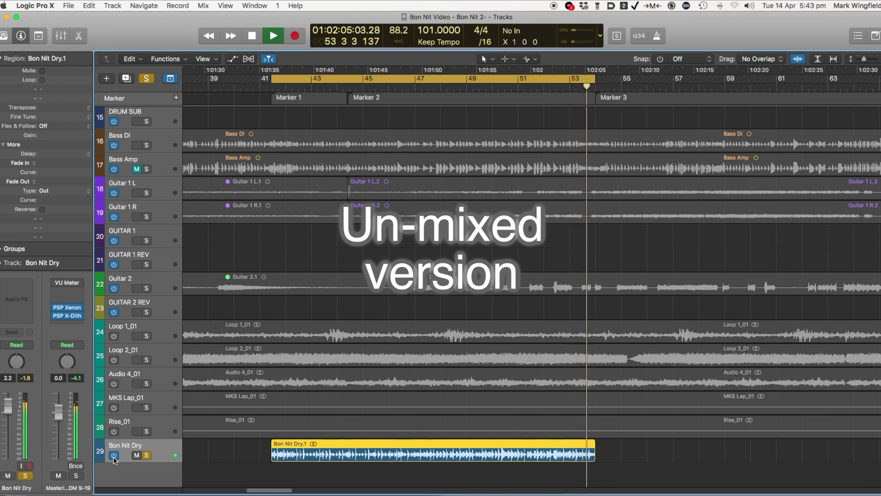
left_click(115, 455)
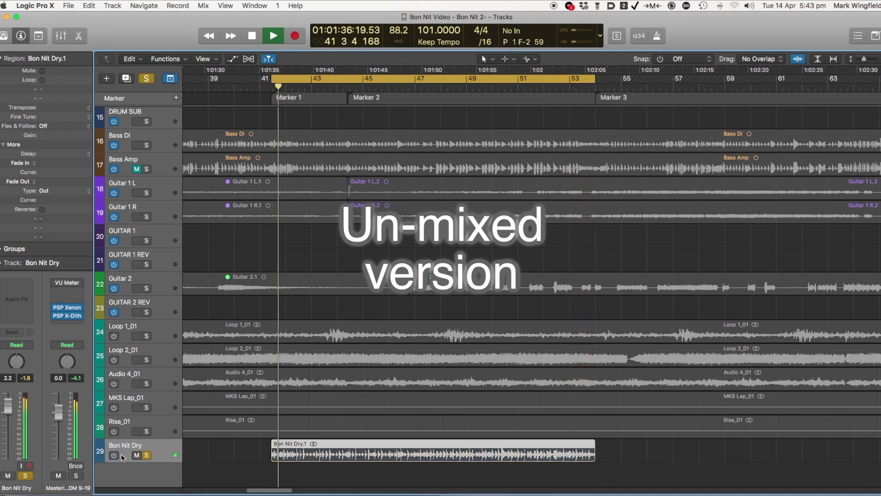
left_click(146, 454)
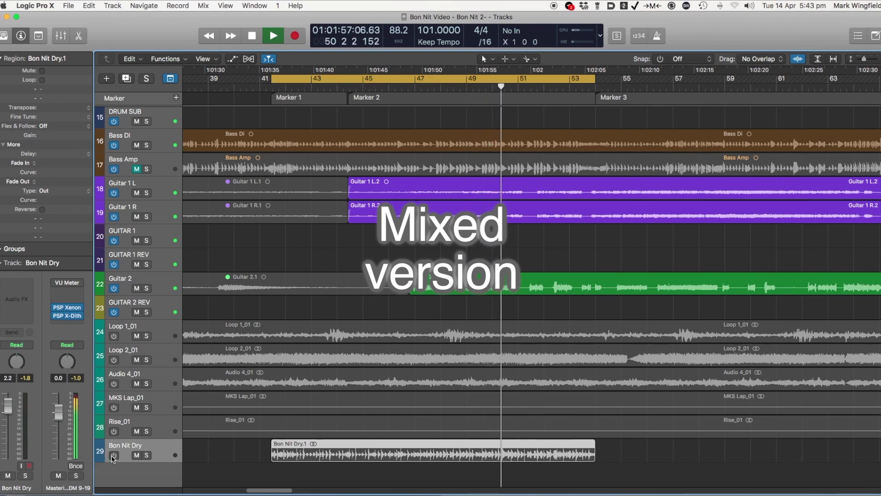
Stop playback, switch Bon Nit Dry back on, solo it and play the un-mixed version again.
key("space")
left_click(132, 460)
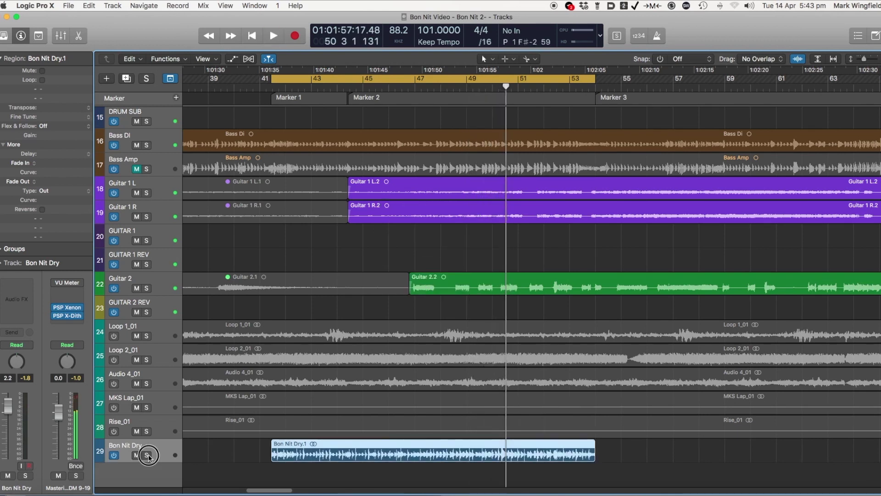
left_click(147, 455)
key("space")
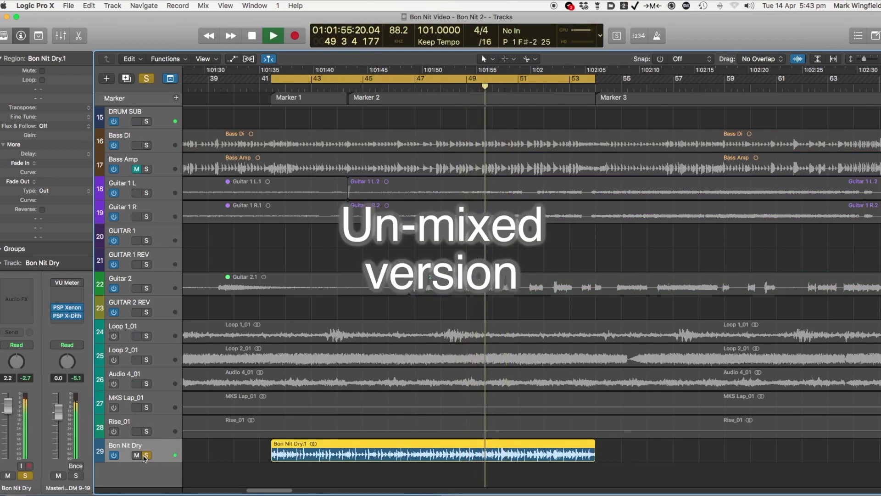
Stop playback, switch off and unsolo Bon Nit Dry, play the mixed version and show the mixer.
key("space")
left_click(113, 455)
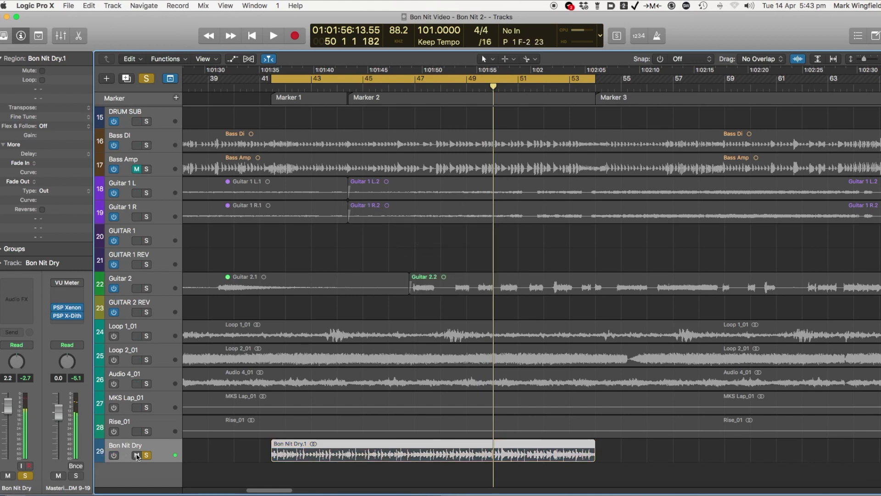
left_click(147, 455)
key("space")
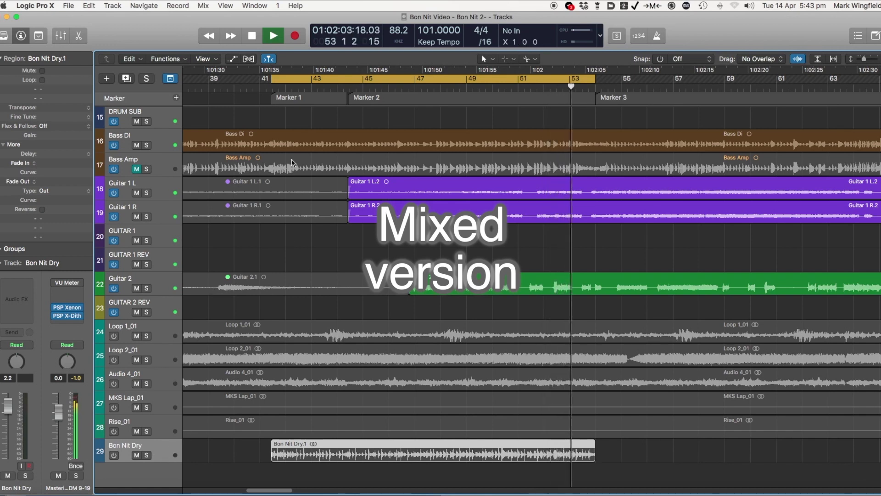
key("super+2")
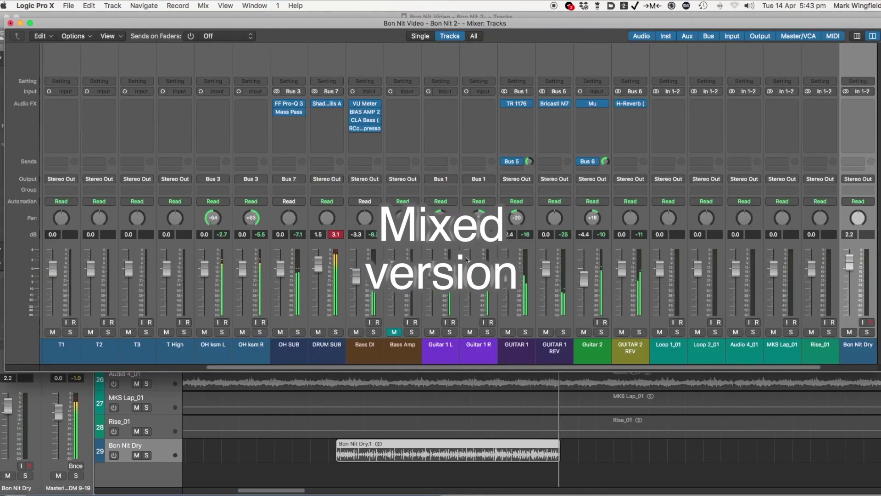